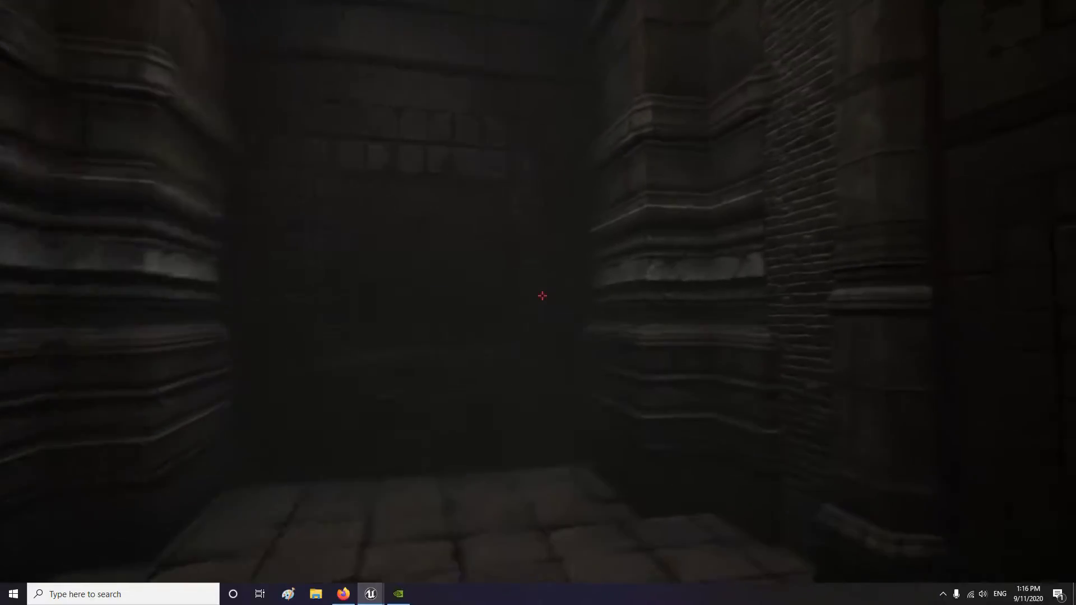
key("w")
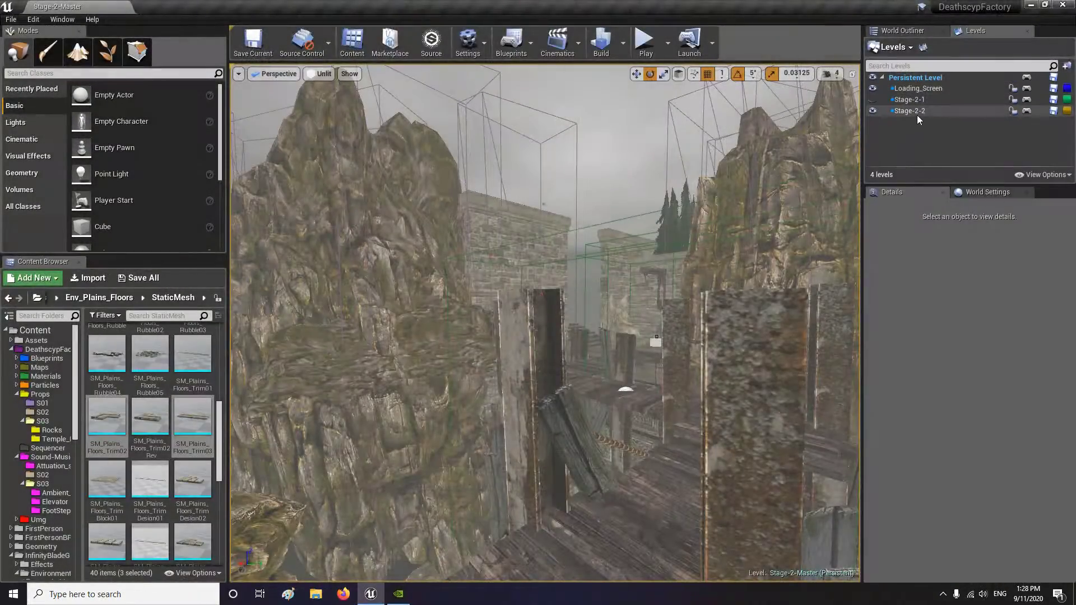
Step: Make Stage-2-2 the current level and look over the wooden bridge between the cliffs
left_click(917, 112)
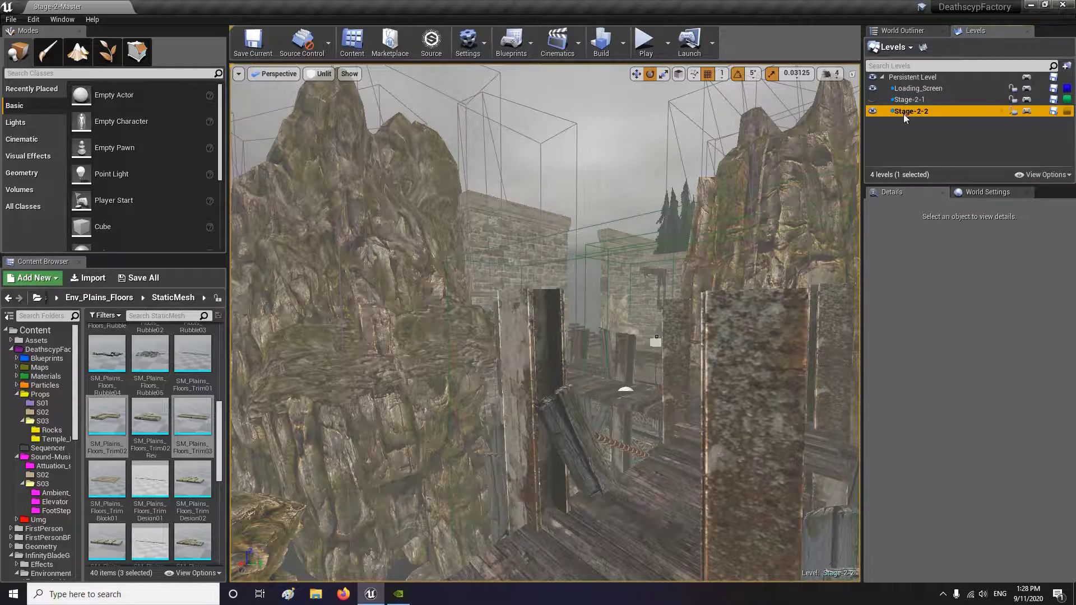
mouse_move(728, 225)
right_mouse_down()
mouse_move(505, 230)
mouse_move(493, 247)
mouse_move(734, 243)
right_mouse_up()
key("w")
key("w")
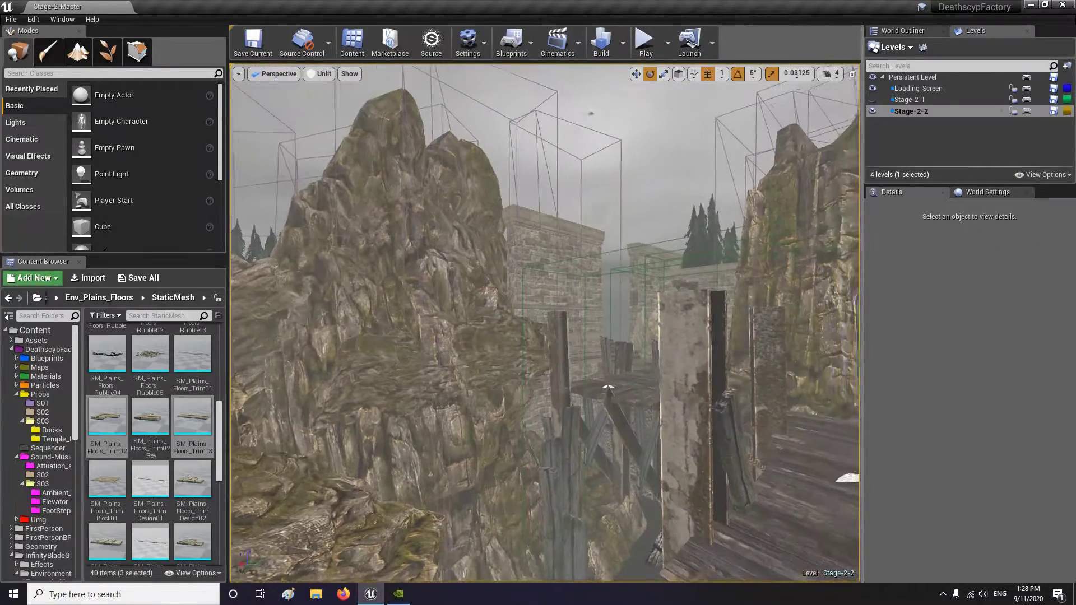
key("d")
right_click_drag(655, 194, 672, 195)
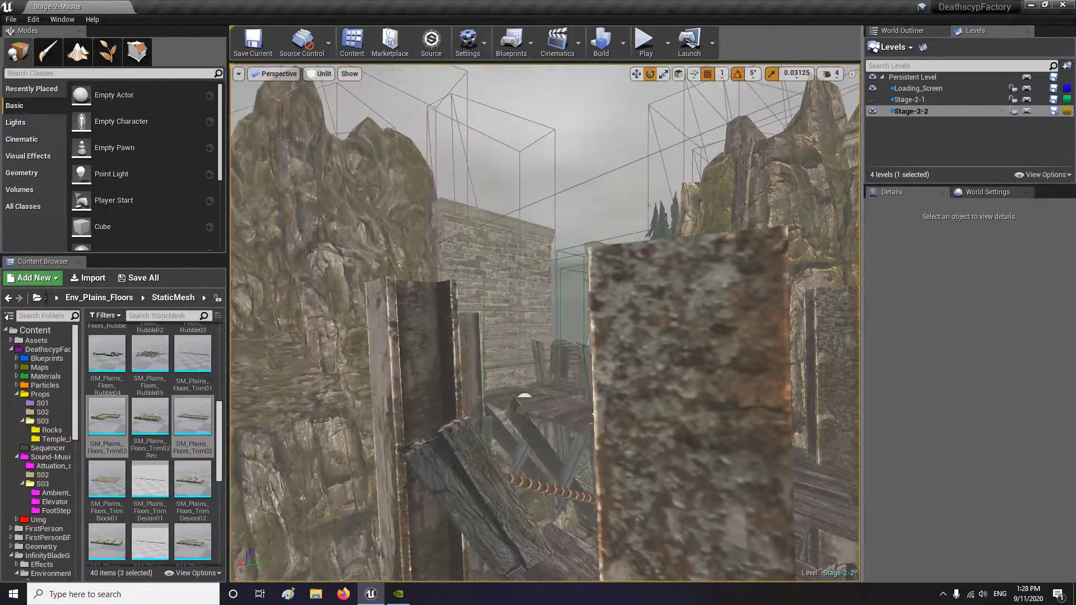
key("w")
right_click_drag(695, 402, 685, 397)
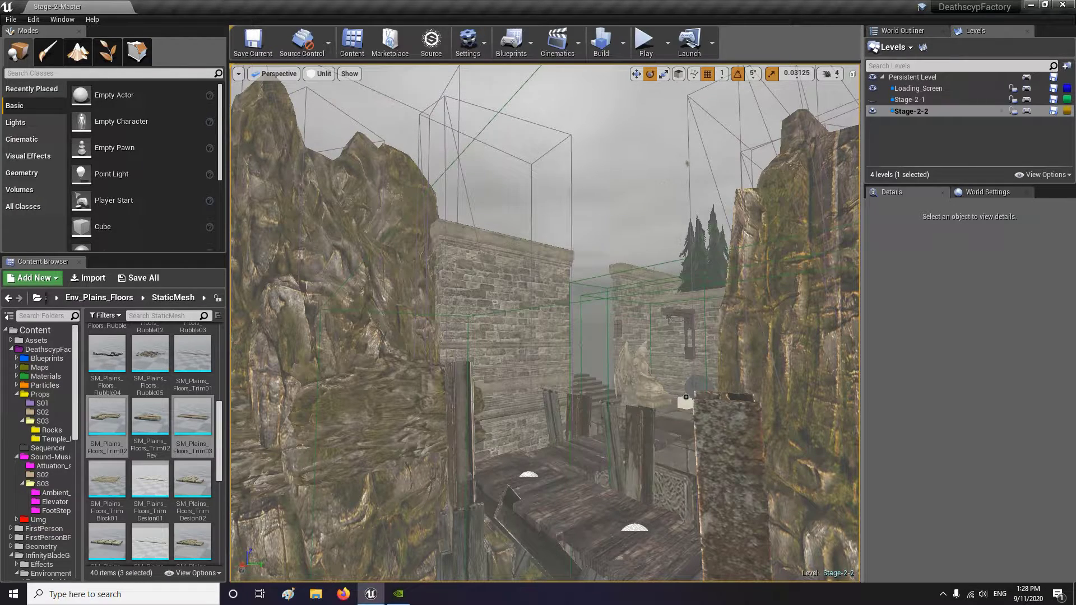
Step: Examine the route from the wooden bridge to the walled courtyard with the angel statue and its stairs
key("w")
right_click_drag(686, 397, 768, 388)
key("w")
key("a")
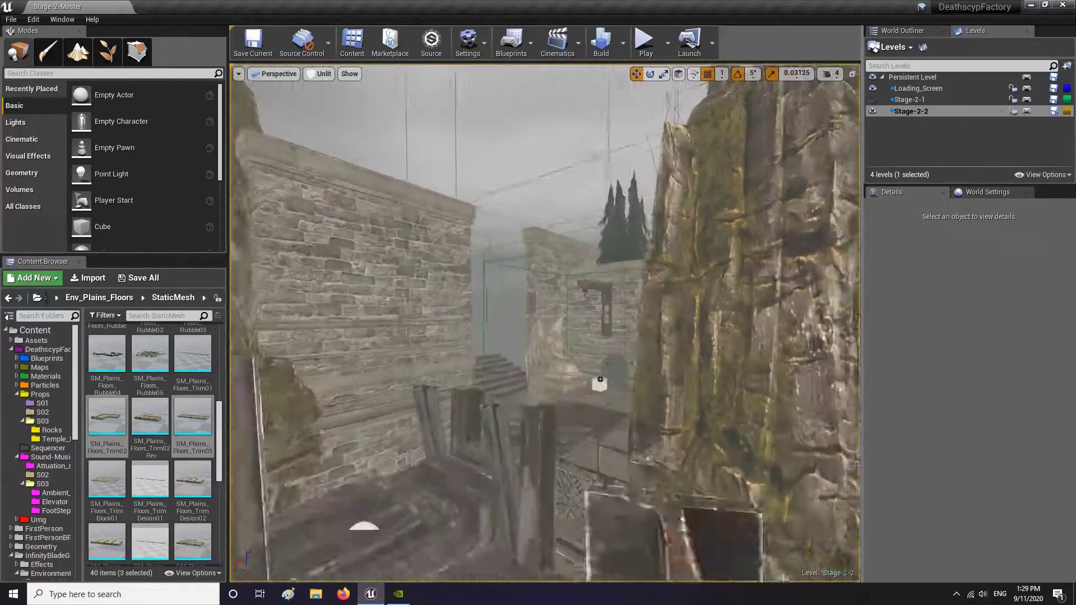
right_click_drag(767, 388, 818, 387)
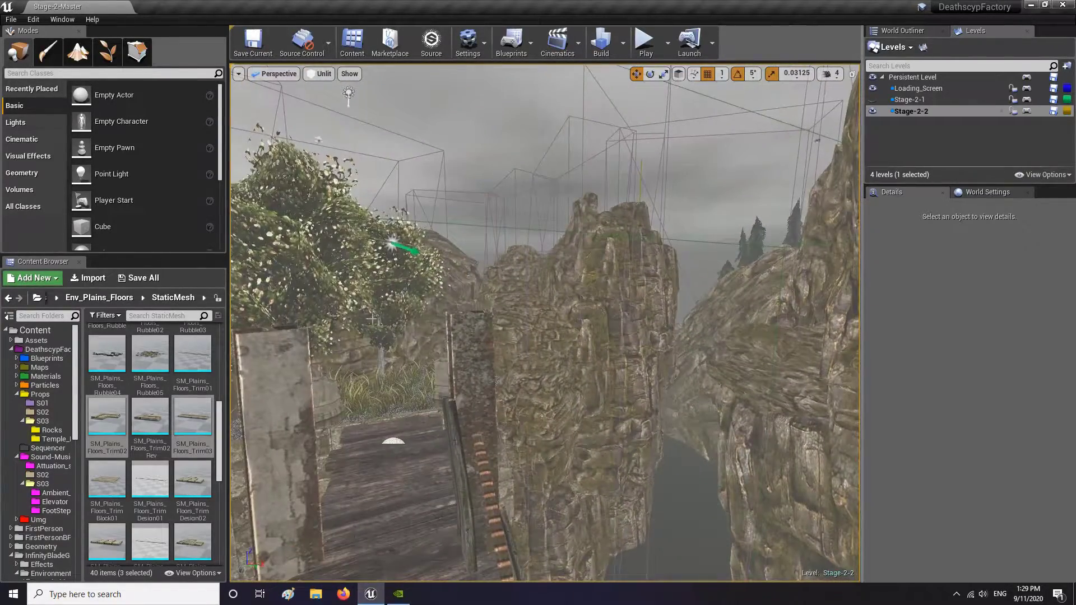
right_click_drag(372, 318, 524, 371)
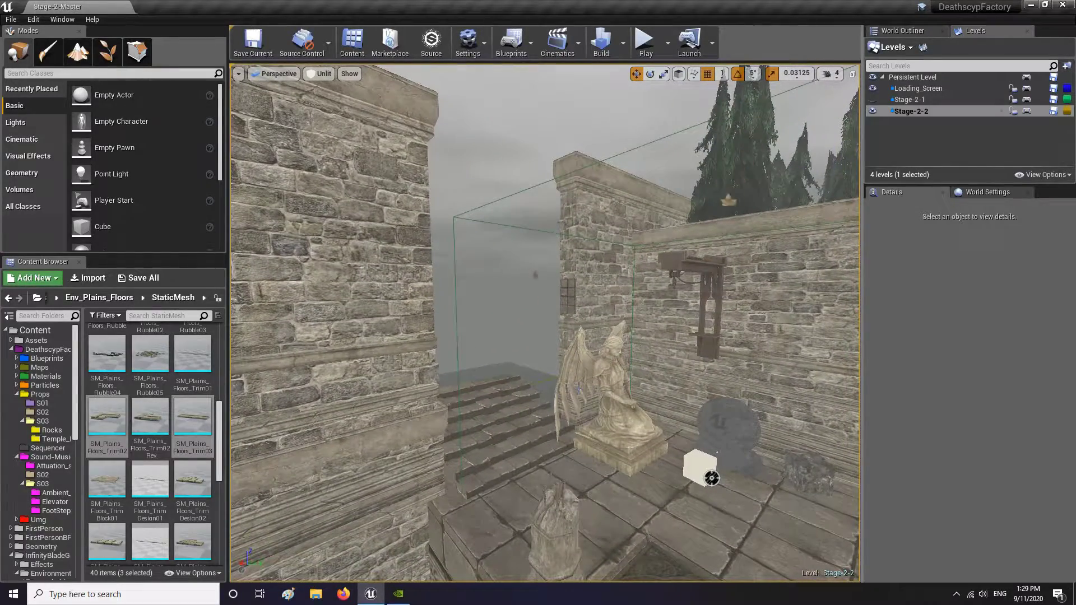
mouse_move(630, 321)
right_mouse_down()
mouse_move(611, 318)
mouse_move(630, 320)
right_mouse_up()
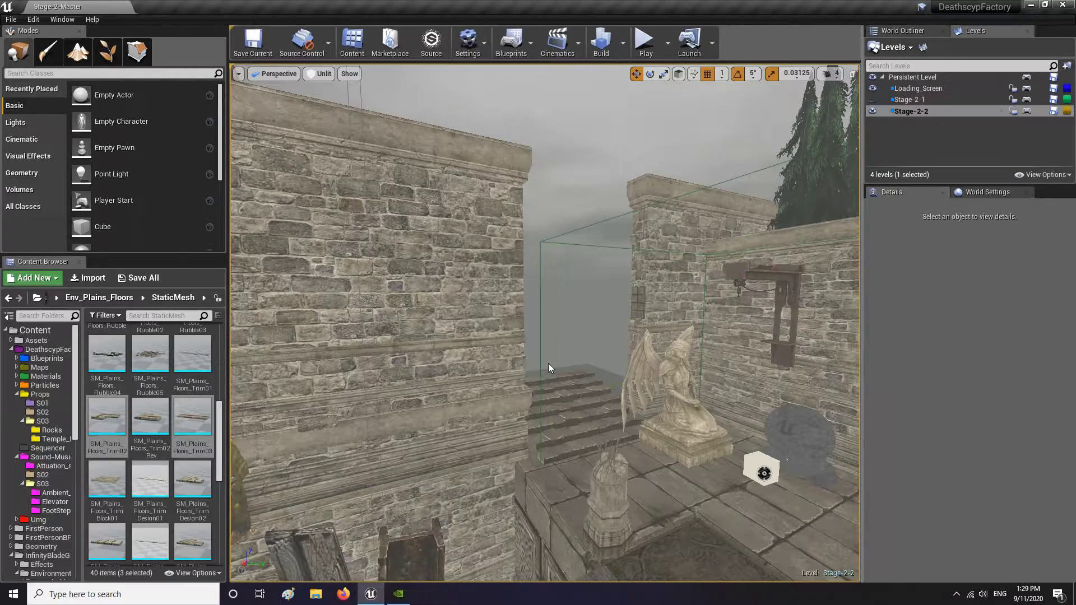
Step: Rotate the straight stone wall near the angel statue to -90° around Z and move it toward the staircase
mouse_move(565, 224)
right_mouse_down()
mouse_move(602, 223)
mouse_move(586, 224)
right_mouse_up()
left_click(639, 235)
key("e")
left_click_drag(751, 408, 679, 375)
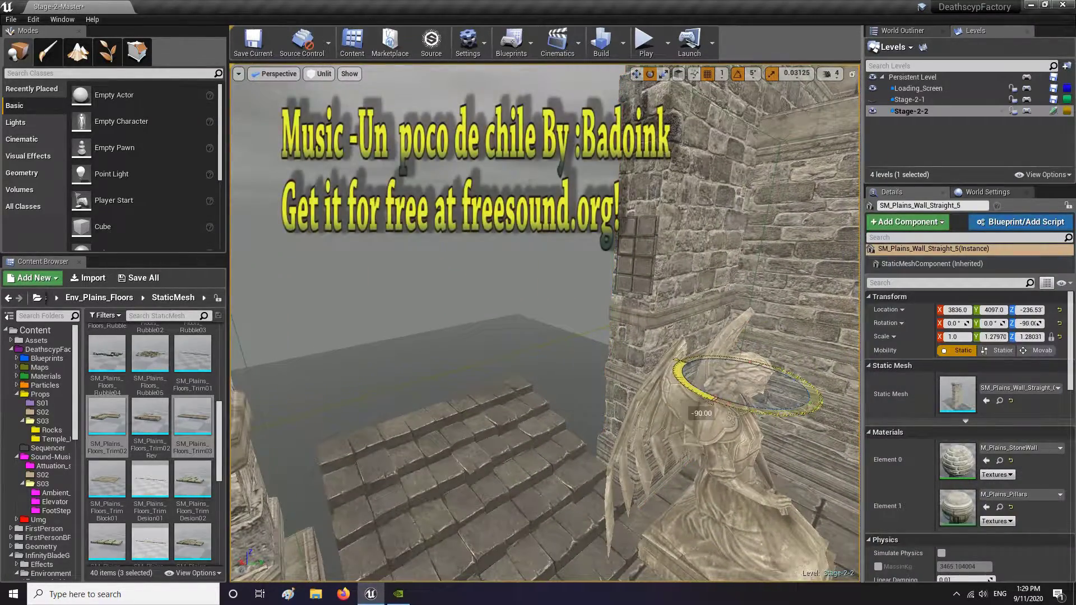
key("w")
right_click_drag(679, 375, 661, 381)
left_click_drag(552, 363, 315, 492)
Step: Nudge the rotated stone wall until it lines up with the stone floor and the adjoining wall
right_click_drag(314, 492, 493, 522)
left_click(493, 521)
left_click_drag(702, 513, 704, 502)
right_click_drag(704, 501, 666, 437)
left_click_drag(667, 437, 652, 479)
right_click_drag(652, 479, 577, 376)
left_click_drag(578, 376, 667, 390)
right_click_drag(667, 391, 496, 295)
left_click_drag(627, 325, 642, 325)
right_click_drag(642, 325, 633, 359)
Step: Place another straight stone wall along the outer floor edge at about X 5135, Y 3264, with a Z rotation of -90°
left_click(471, 269)
left_click_drag(496, 361, 471, 519)
left_click_drag(493, 477, 566, 561)
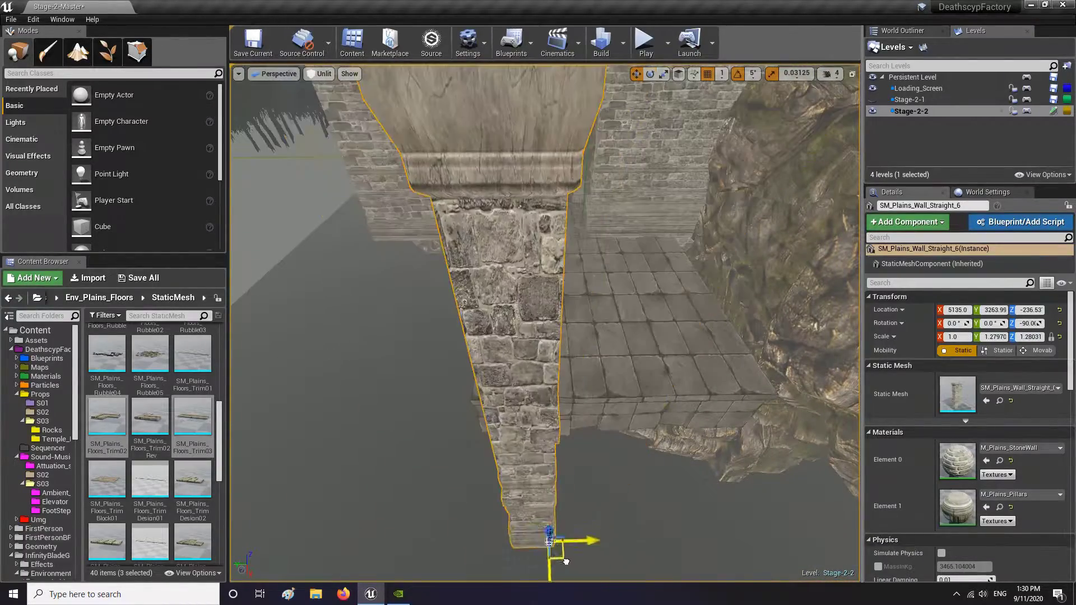
Step: Rotate the outer stone wall to -140° around Z and move it to about X 4956, Y 2868
right_click_drag(566, 561, 560, 505)
key("e")
left_click_drag(589, 494, 628, 482)
key("w")
left_click_drag(627, 482, 617, 479)
Step: Shift the angled wall toward the adjoining wall to close the corner gap, and fine-tune its placement
right_click_drag(616, 479, 324, 435)
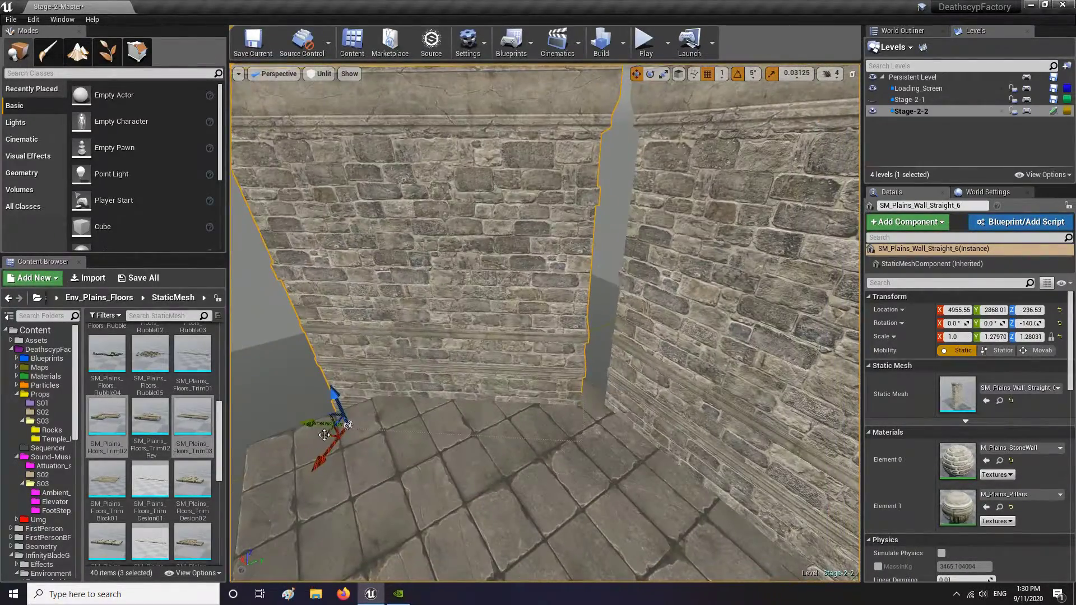
left_click_drag(323, 435, 359, 443)
right_click_drag(359, 443, 370, 392)
left_click(504, 129)
right_click_drag(505, 129, 505, 163)
left_click(437, 292)
left_click_drag(370, 419, 370, 414)
right_click_drag(370, 414, 560, 359)
Step: Rotate the lower stone wall beside the staircase around Z to adjust its angle along the steps
key("Escape")
left_click(533, 291)
key("e")
left_click_drag(580, 463, 592, 480)
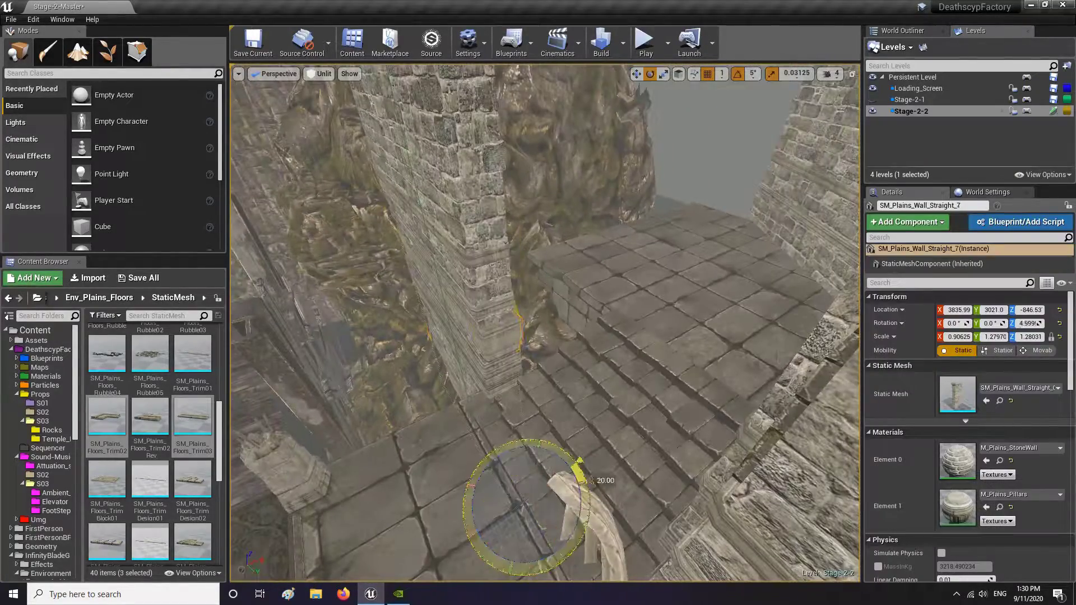
left_click_drag(566, 426, 567, 428)
right_click_drag(567, 428, 574, 387)
Step: Select two wall pieces beside the stairs together and shift them slightly along the floor
key("Escape")
left_click(561, 314)
right_click_drag(561, 314, 553, 380)
left_click(504, 336, "ctrl")
key("w")
left_click_drag(561, 368, 552, 368)
key("Escape")
Step: Place a second angled wall across the floor at about X 4590, Y 2471, Z -235, with a Z rotation of -140°
right_click_drag(552, 369, 605, 336)
left_click(605, 336)
left_click(622, 253, "ctrl")
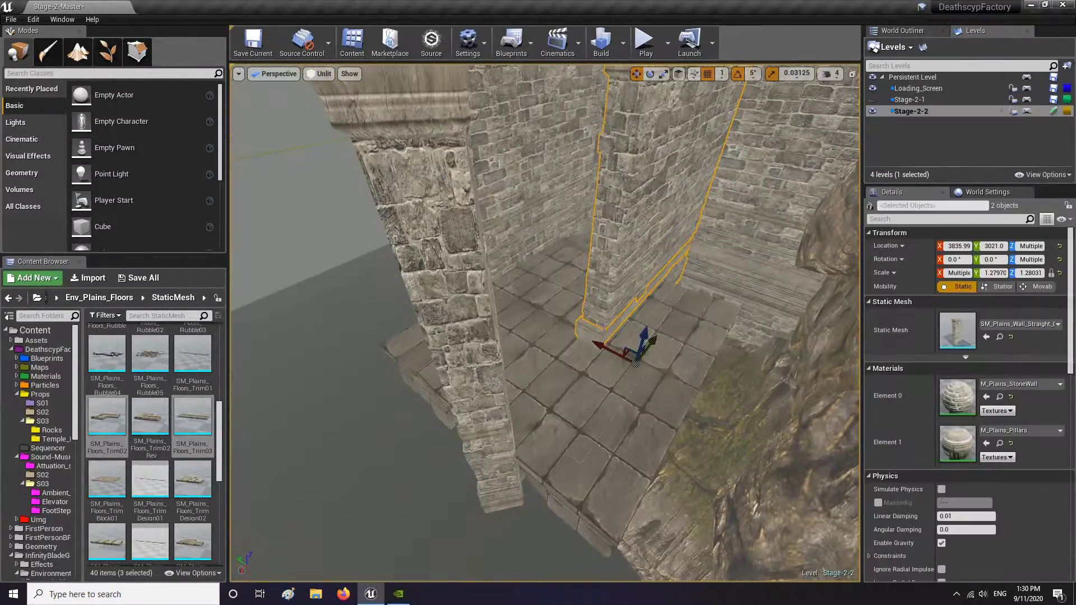
right_click_drag(641, 201, 560, 336)
left_click(485, 347)
key("w")
left_click_drag(537, 455, 541, 457)
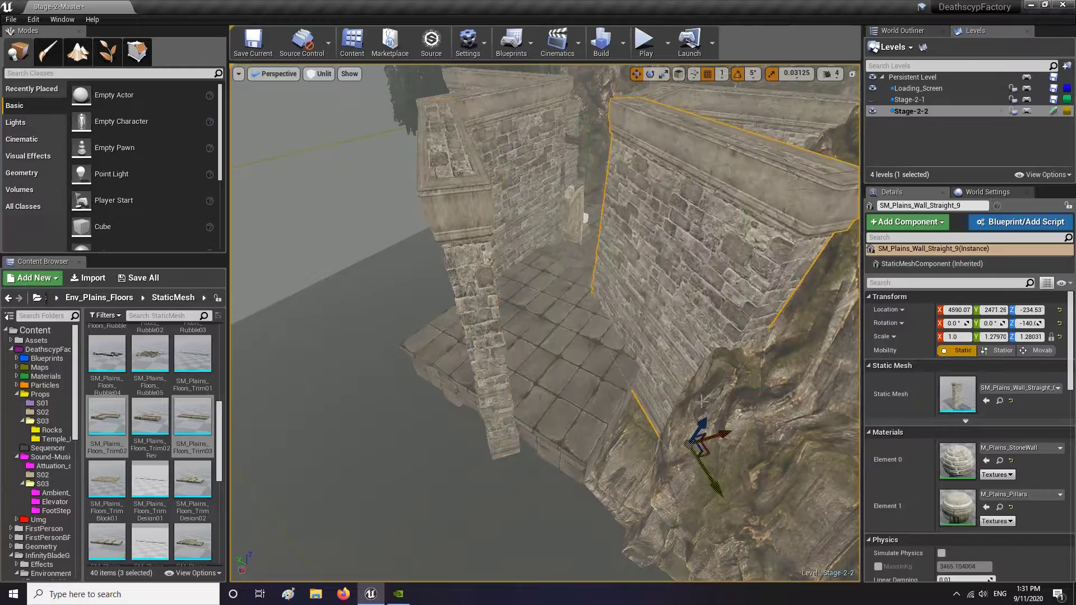
Step: Fit the lower wall beside the staircase with Y scale 0.71875, Z rotation 90° and Z location -845.53
right_click_drag(702, 400, 449, 336)
left_click(572, 386)
left_click(448, 230)
left_click(286, 358)
right_click_drag(285, 359, 404, 381)
left_click_drag(505, 540, 505, 528)
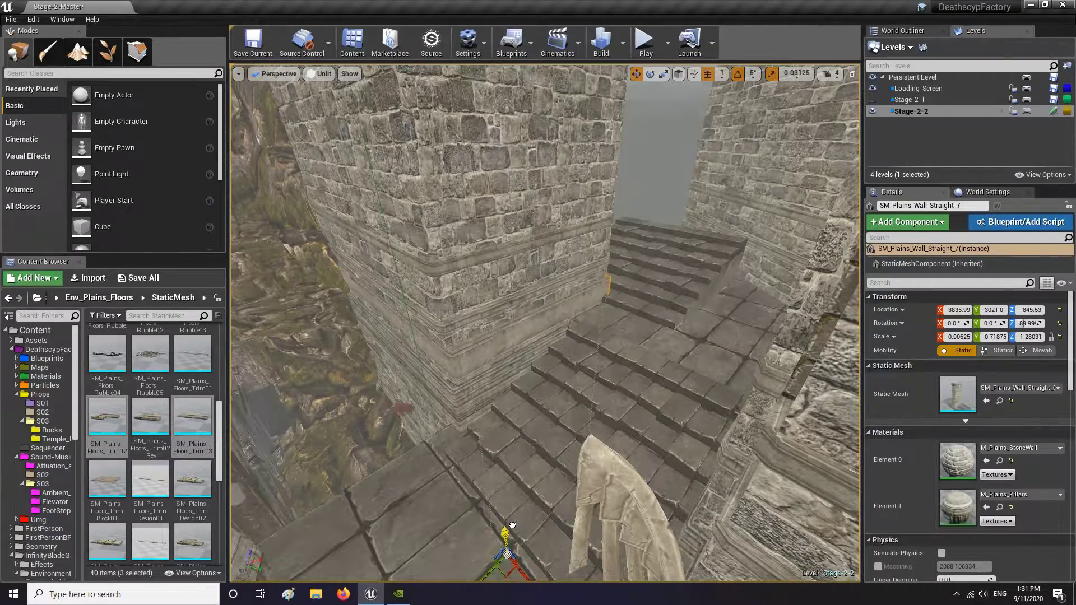
Step: Fit the upper stair block between the walls at about X 4449, Y 2707 and set its Z scale to 1.125
right_click_drag(514, 524, 605, 393)
left_click(661, 347)
right_click_drag(661, 347, 565, 305)
key("e")
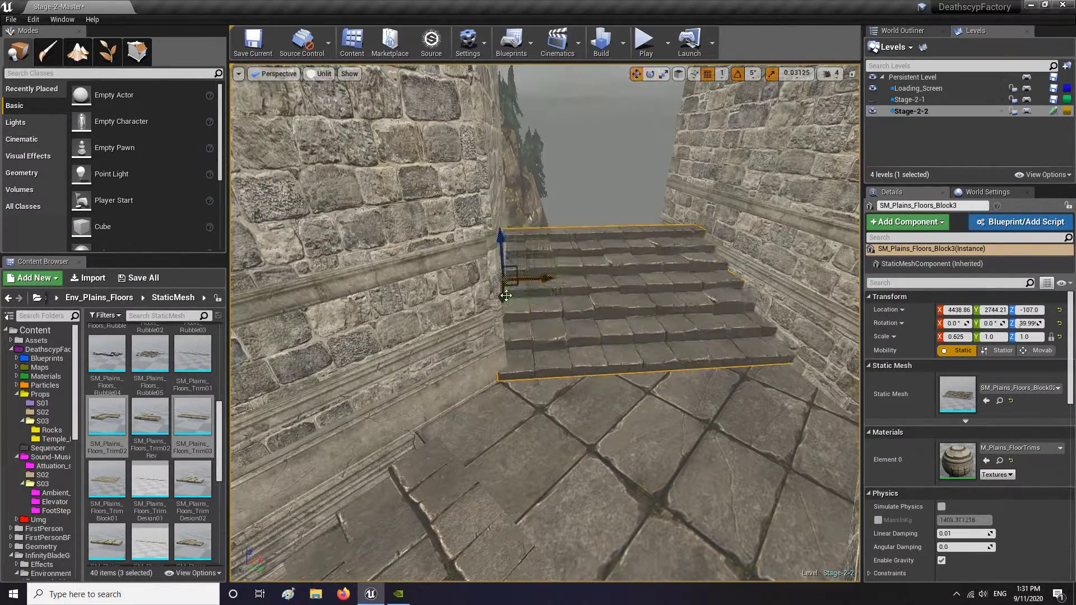
left_click_drag(505, 295, 534, 391)
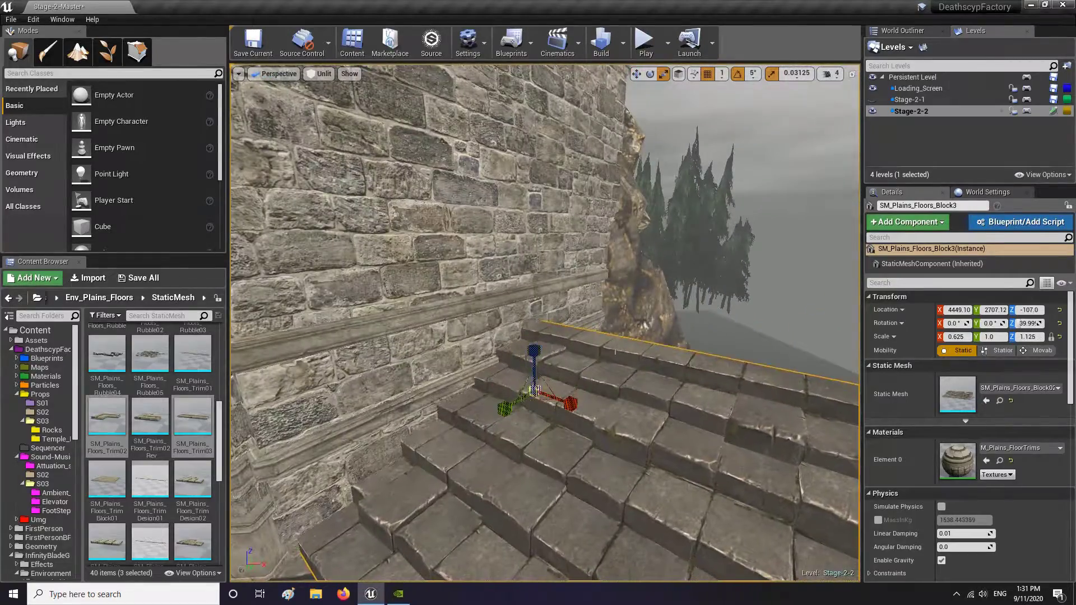
key("Escape")
Step: Examine the walled courtyard, the staircase and the wooden bridge from several viewpoints
right_click_drag(615, 352, 538, 358)
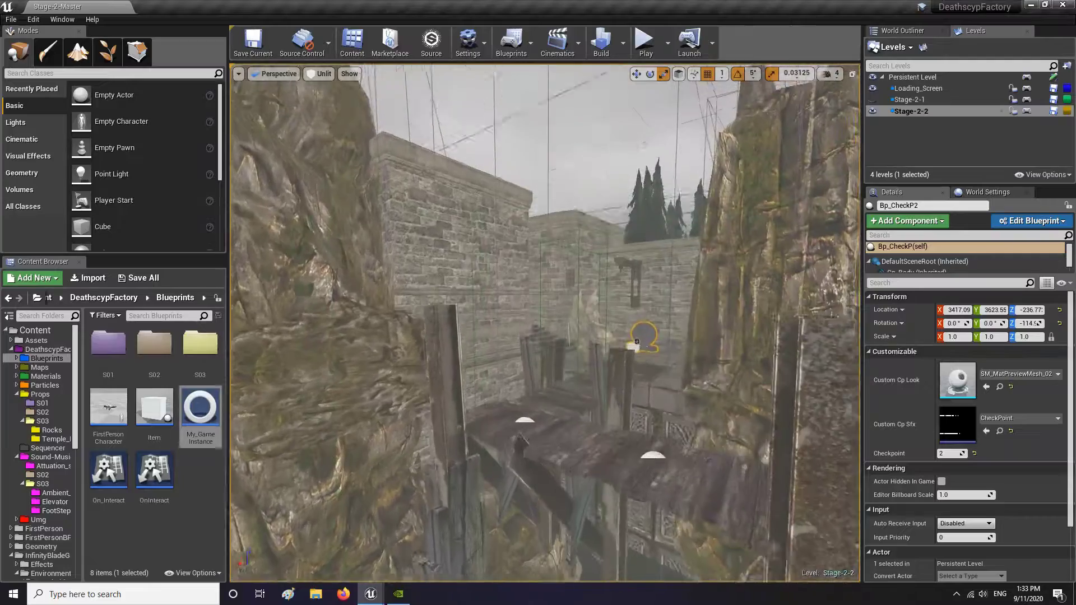
left_click(635, 423)
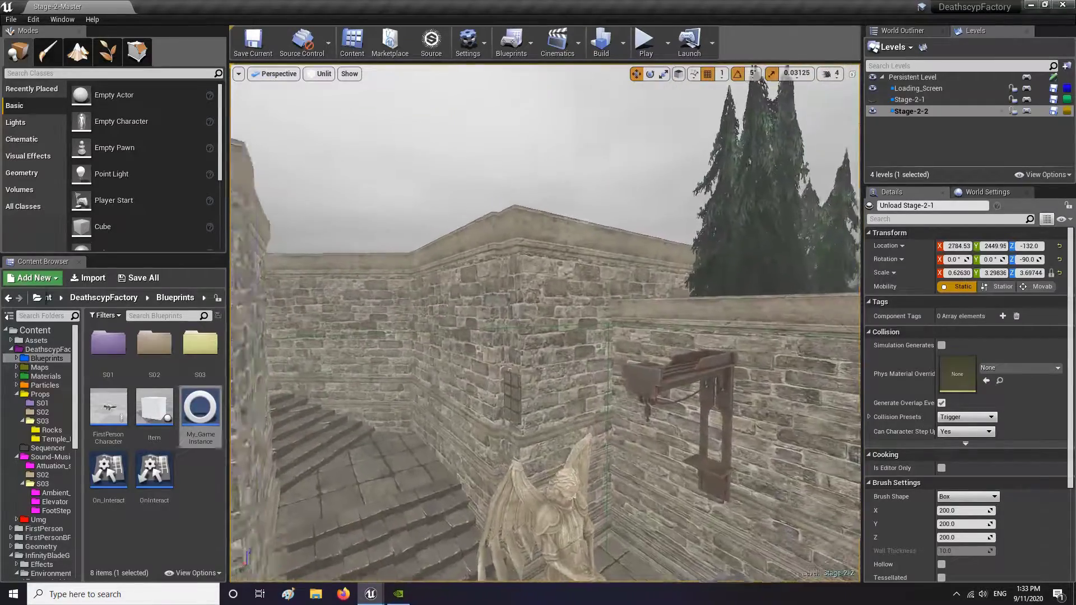
right_click_drag(545, 323, 392, 319)
right_click_drag(545, 323, 720, 342)
right_click_drag(544, 322, 526, 306)
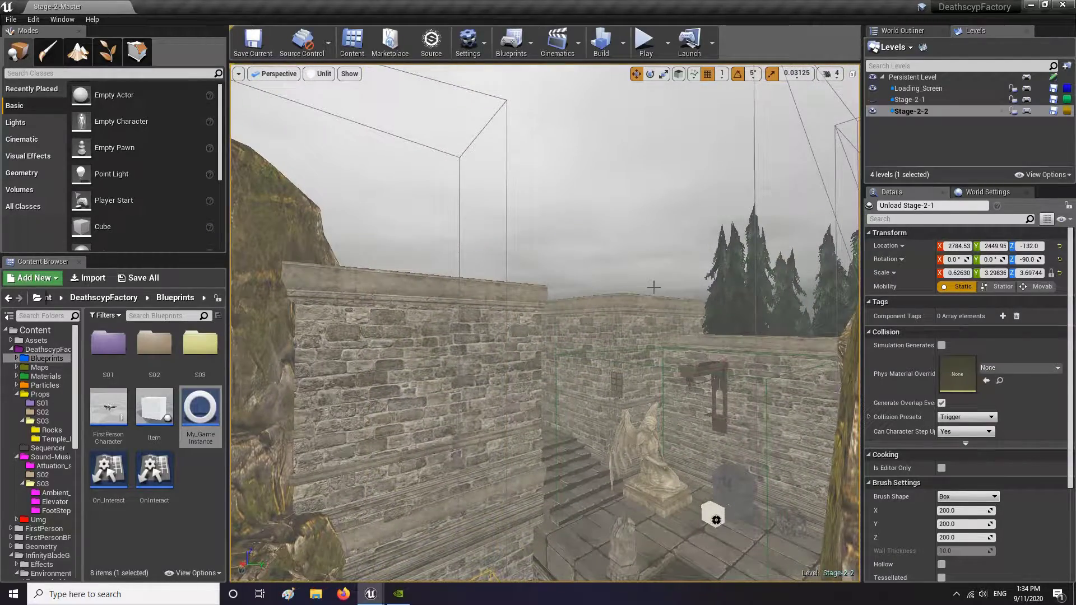
right_click_drag(545, 323, 521, 302)
right_click_drag(718, 253, 566, 285)
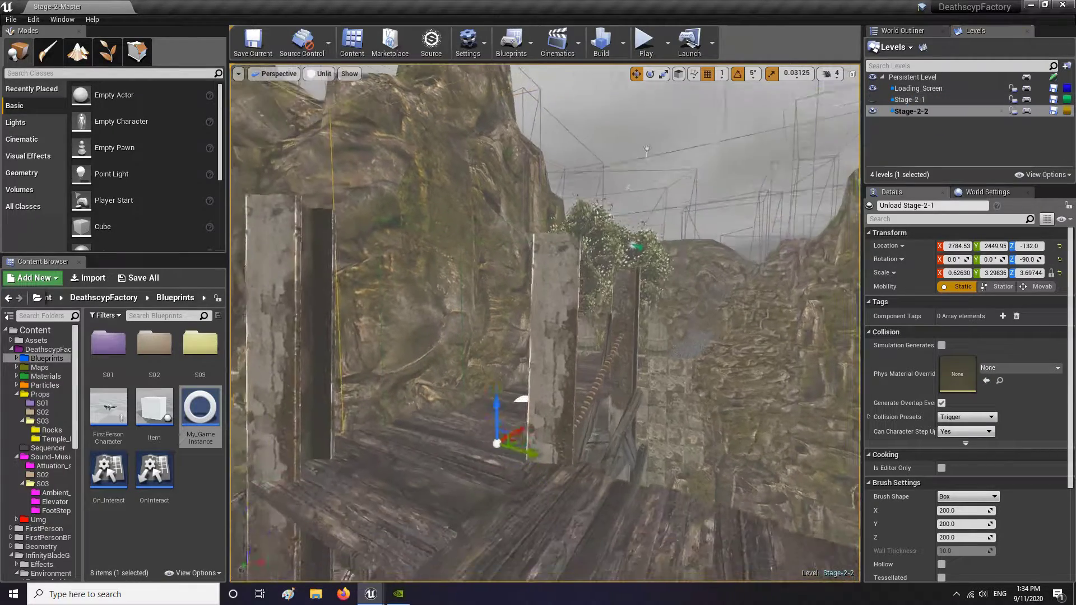
right_click_drag(706, 139, 720, 93)
Step: Turn on game view and toggle the Stage-2-1 level's visibility to compare the scenery around the bridge
key("g")
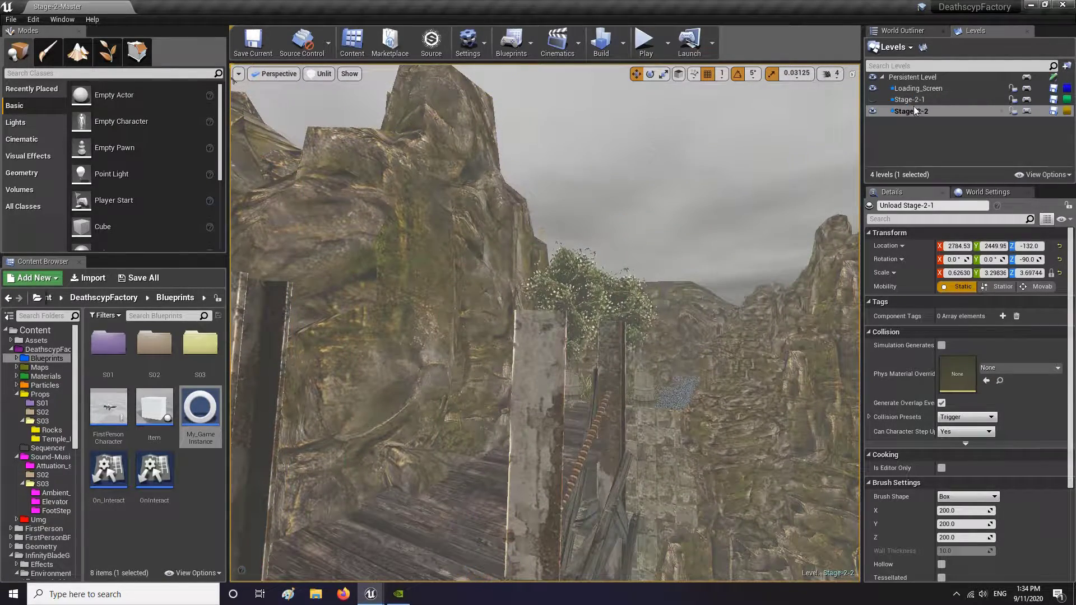
left_click(873, 101)
right_click_drag(729, 169, 672, 151)
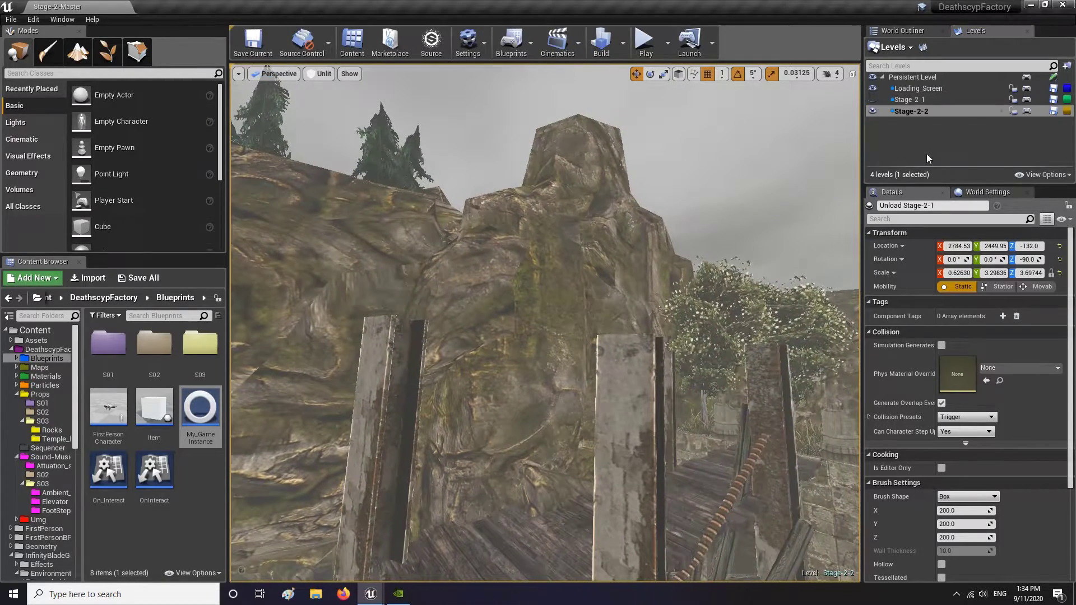
left_click(874, 101)
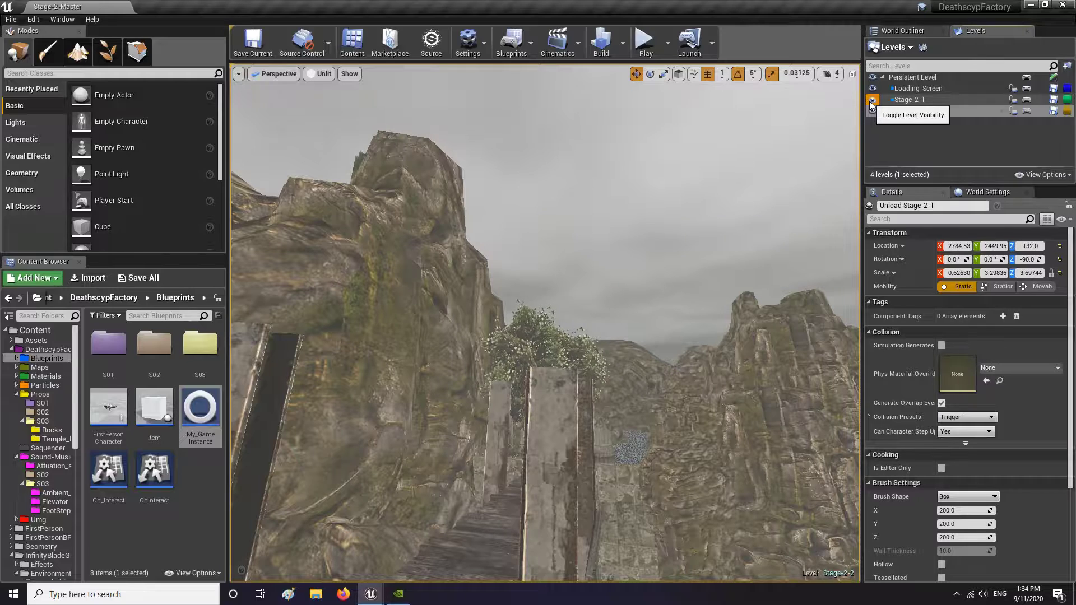
Step: Set the viewport to Lit shading and show the Stage-2-1 level while checking the courtyard staircase
left_click(323, 74)
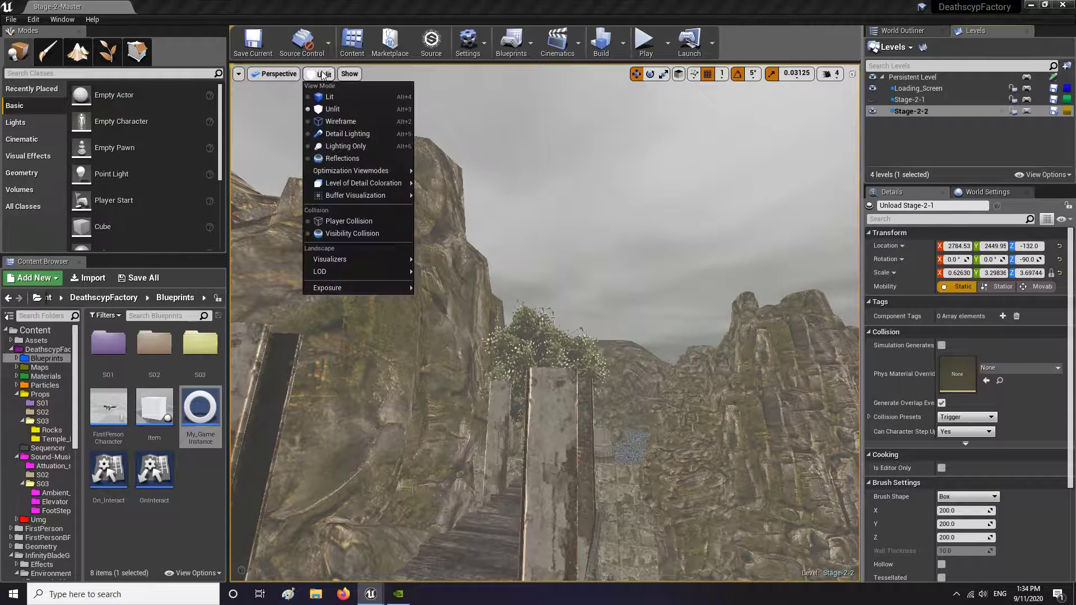
left_click(330, 97)
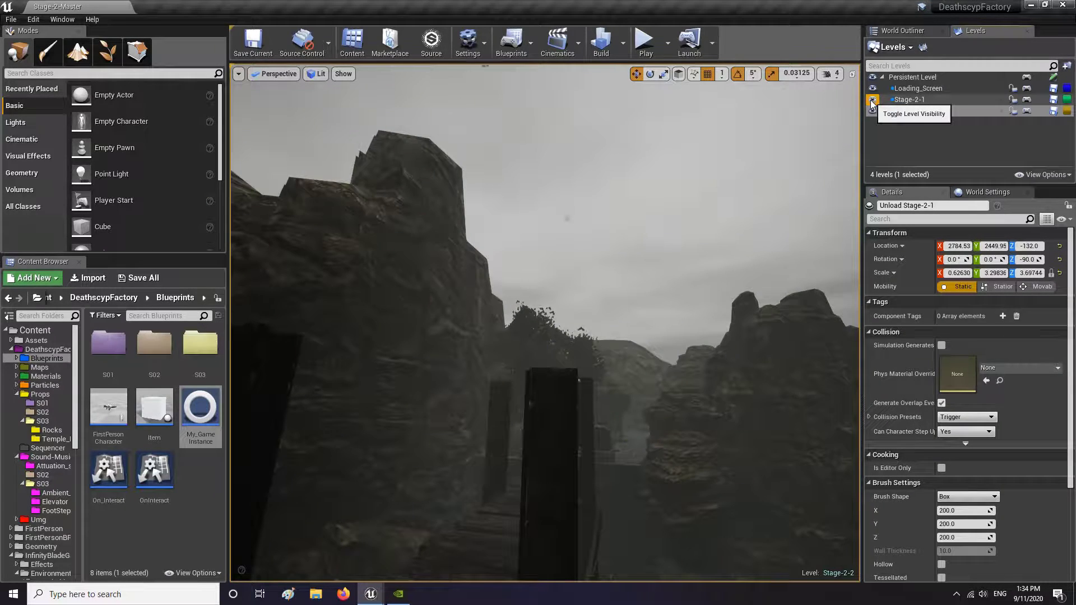
right_click_drag(634, 284, 625, 330)
mouse_move(594, 283)
right_mouse_down()
mouse_move(661, 281)
mouse_move(593, 284)
right_mouse_up()
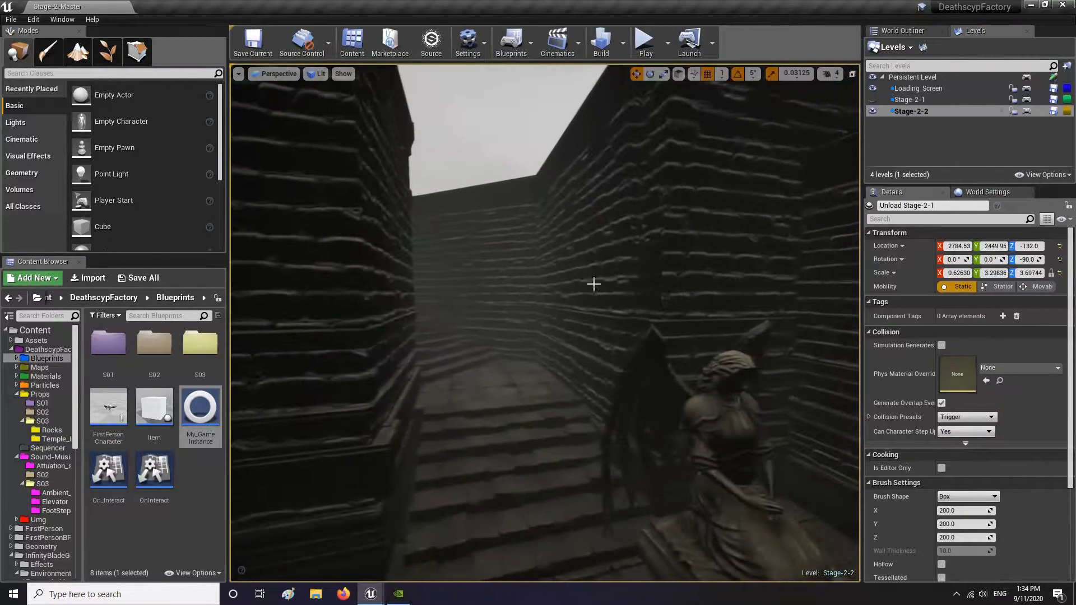
left_click(873, 100)
right_click_drag(651, 265, 616, 270)
key("w")
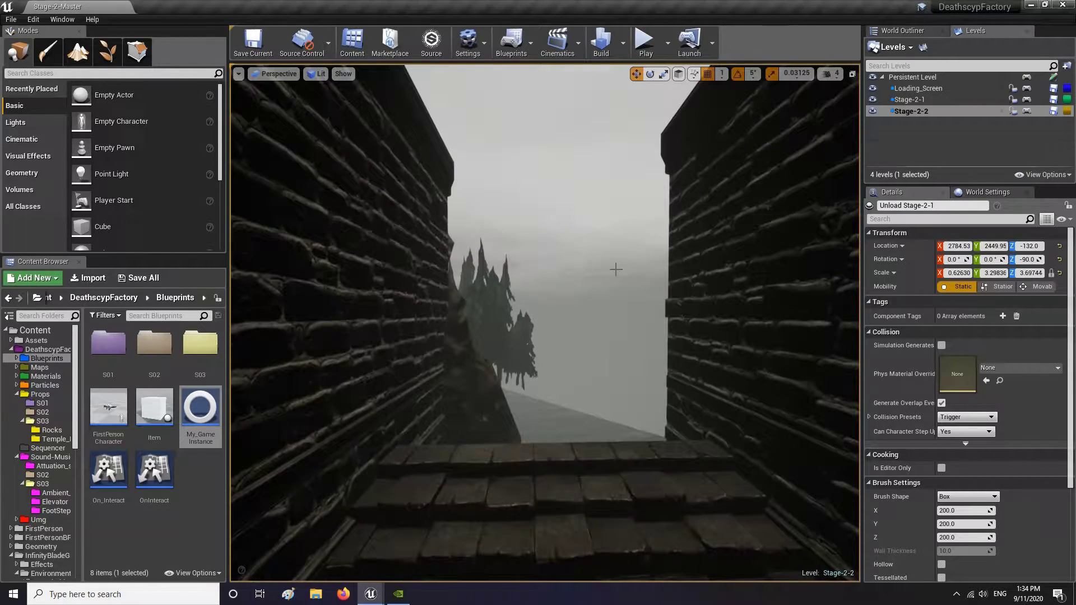
Step: Look through the temple prop meshes in the Props/S03/Temple_Planes folder for pieces that suit the next area
left_click(54, 440)
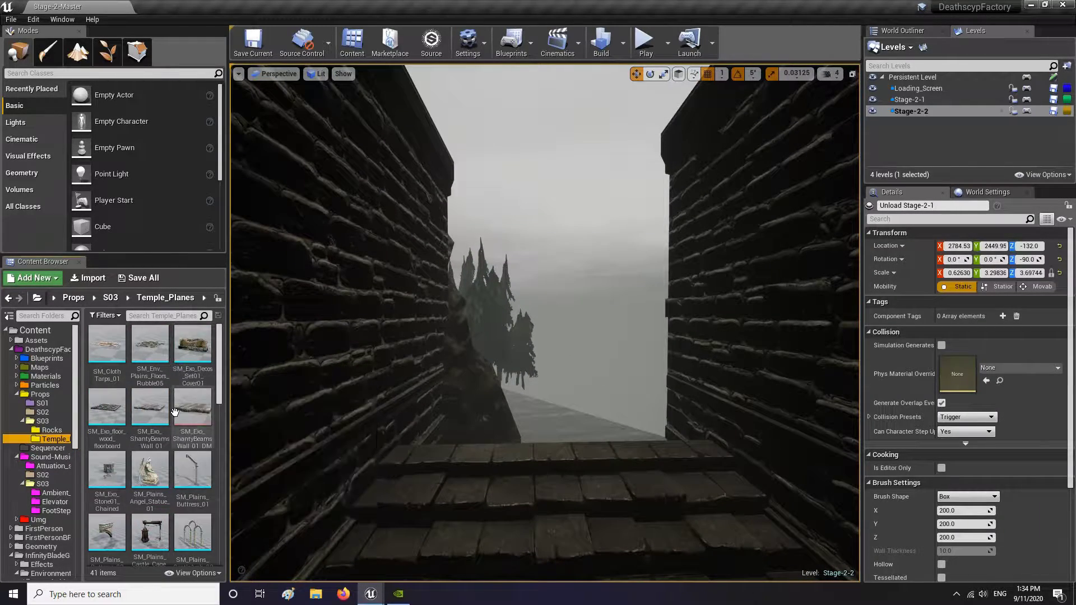
scroll(175, 414, "down", 1)
scroll(175, 413, "down", 1)
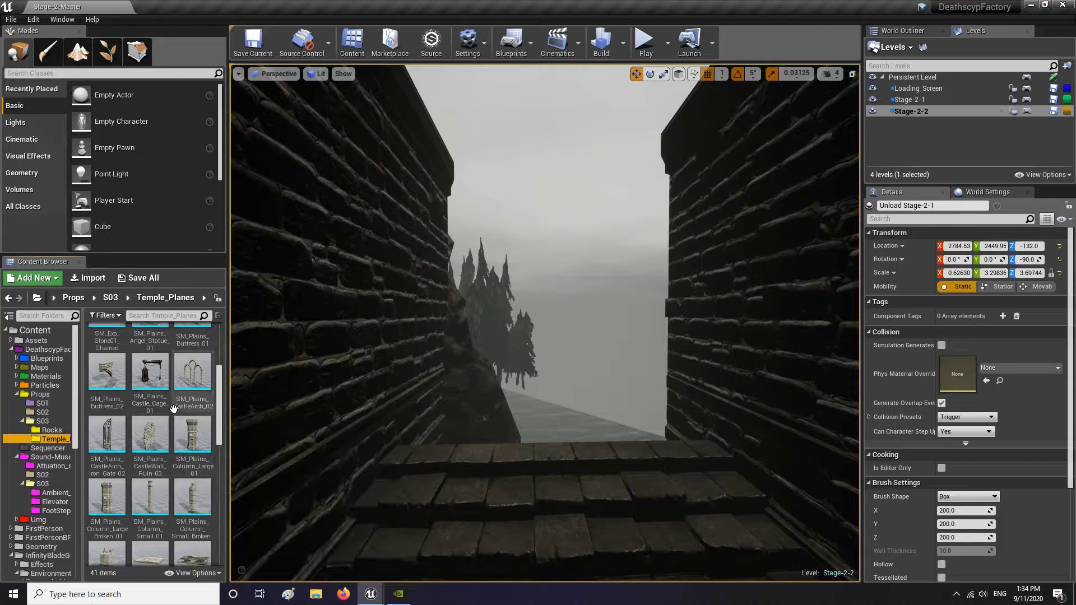
scroll(176, 399, "up", 1)
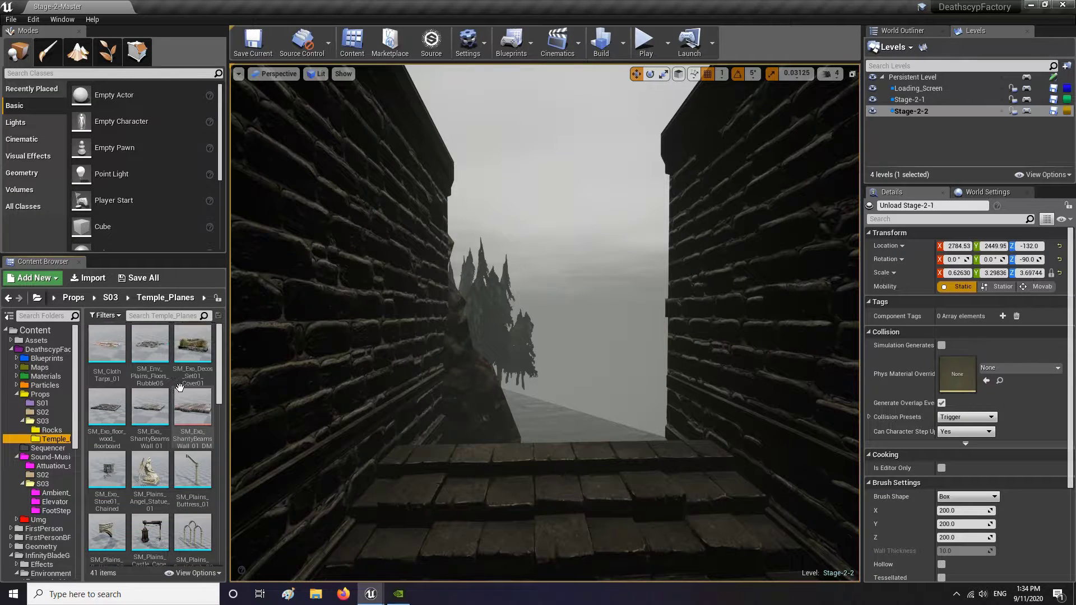
scroll(187, 424, "down", 1)
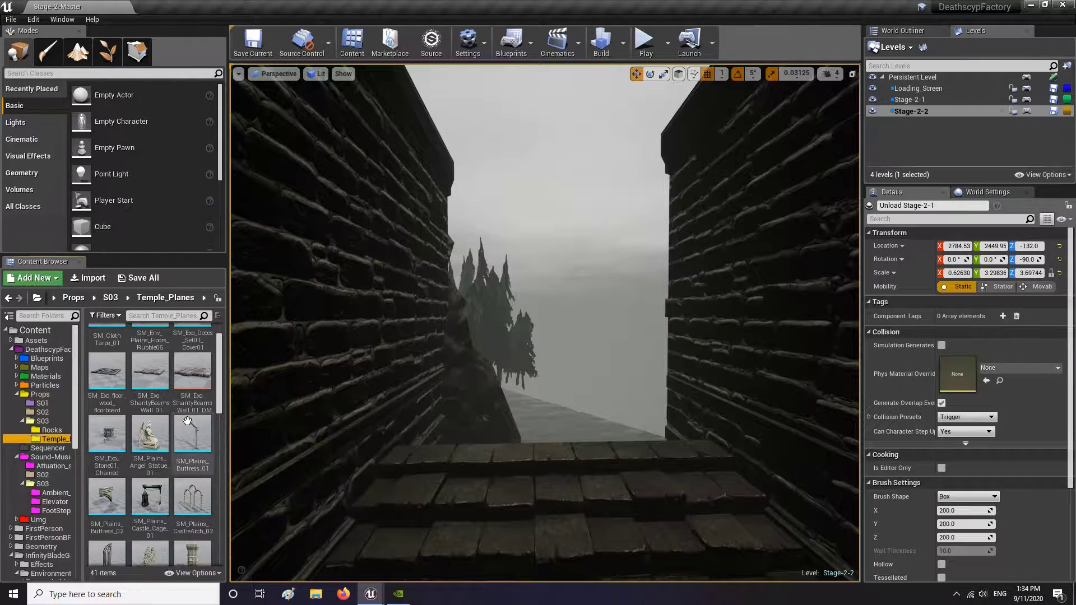
scroll(188, 424, "down", 2)
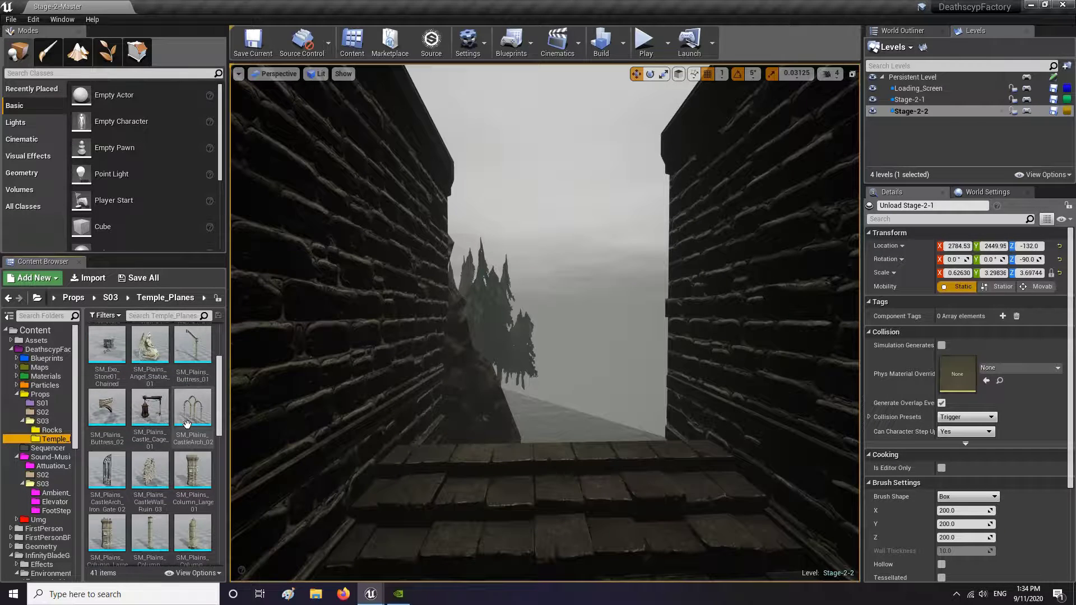
scroll(188, 424, "down", 1)
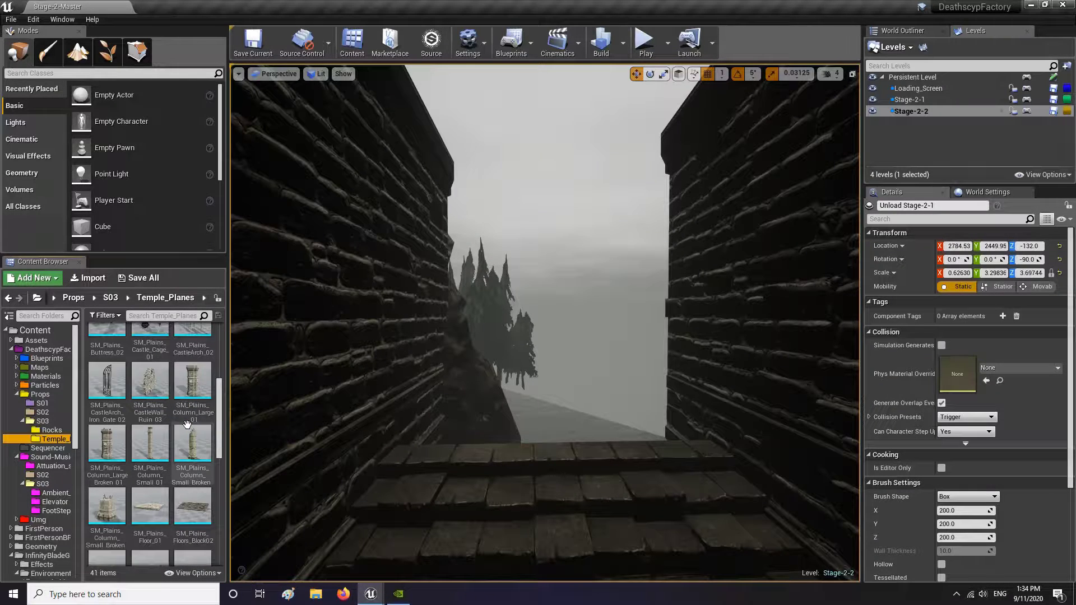
scroll(187, 424, "down", 3)
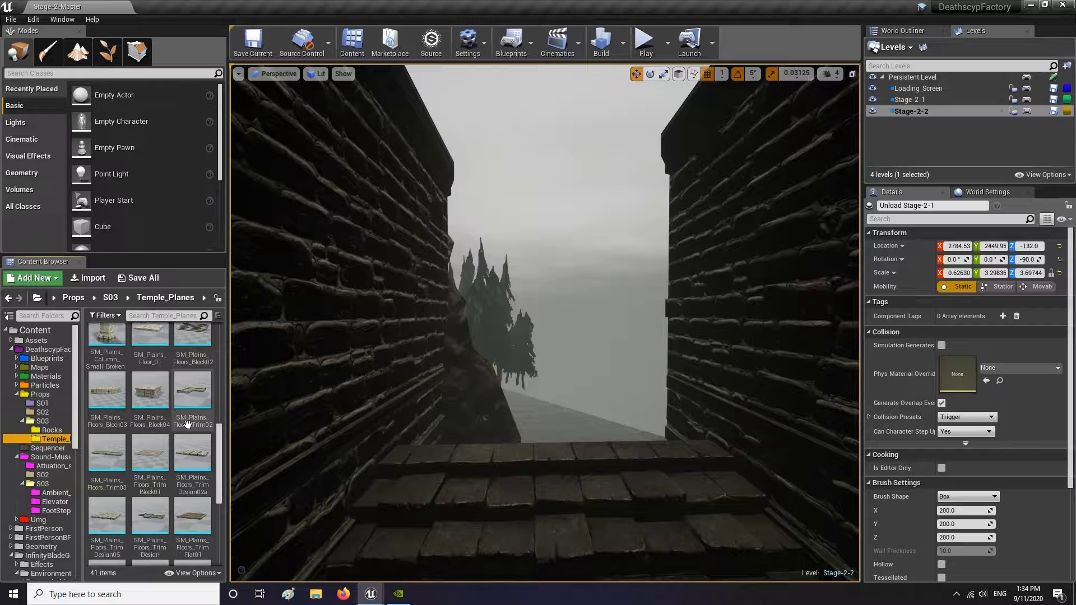
scroll(187, 424, "down", 1)
scroll(188, 425, "down", 3)
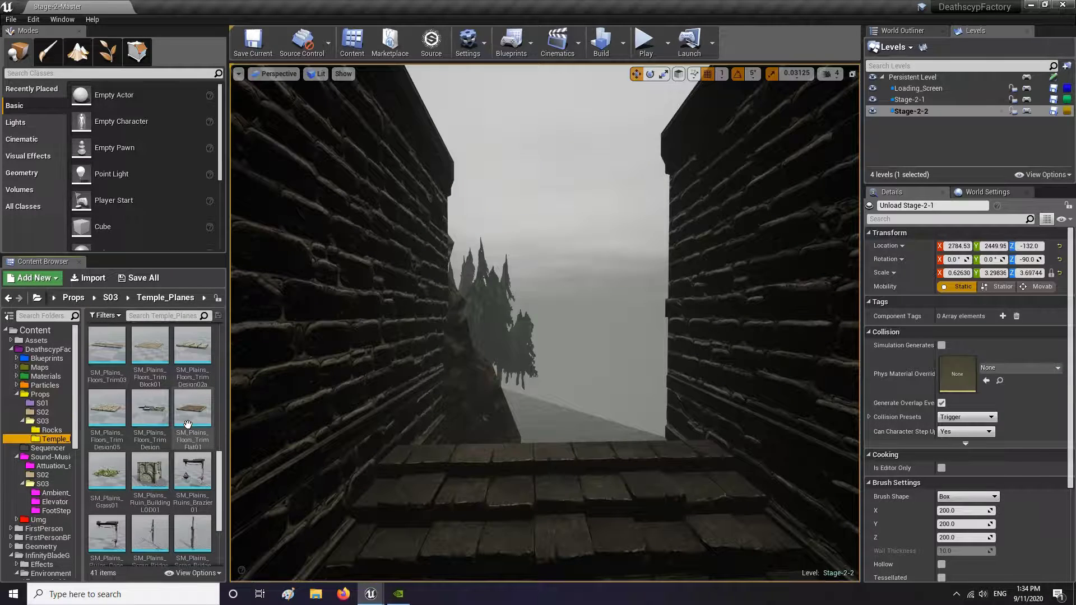
scroll(57, 463, "down", 5)
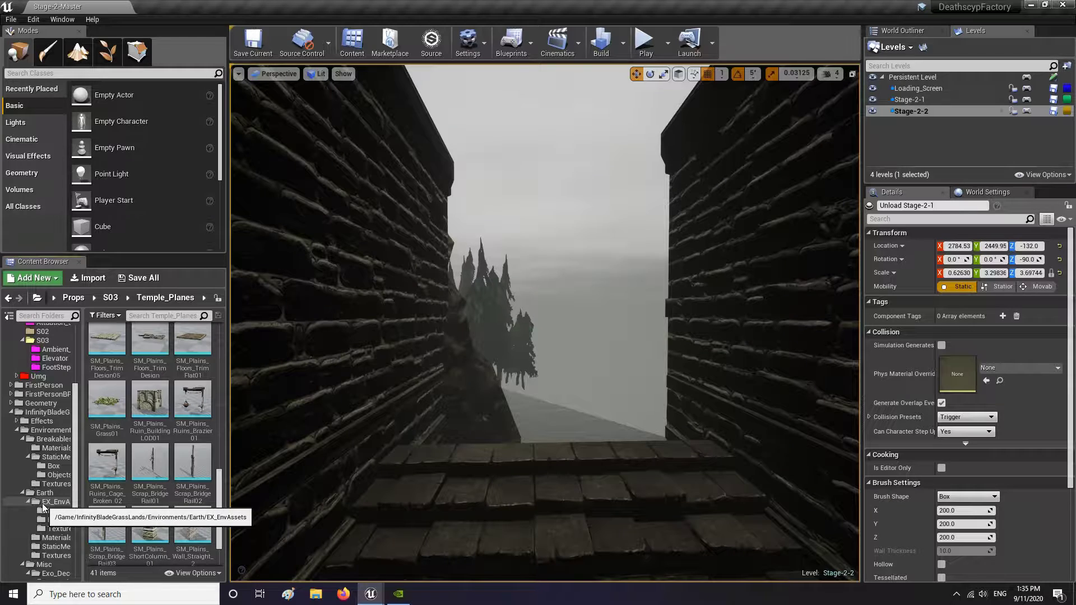
scroll(48, 477, "up", 5)
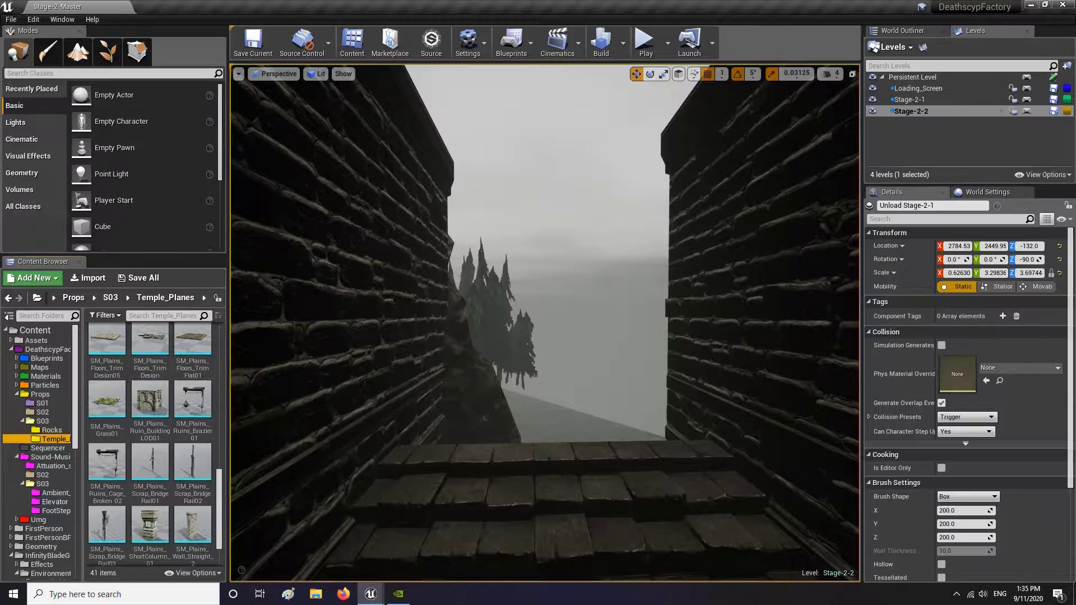
Step: Widen the lower stair block beside the angel statue to X scale 0.5625 and move it to about X 4145, Y 2997
key("w")
right_click_drag(476, 336, 844, 350)
key("w")
key("w")
key("w")
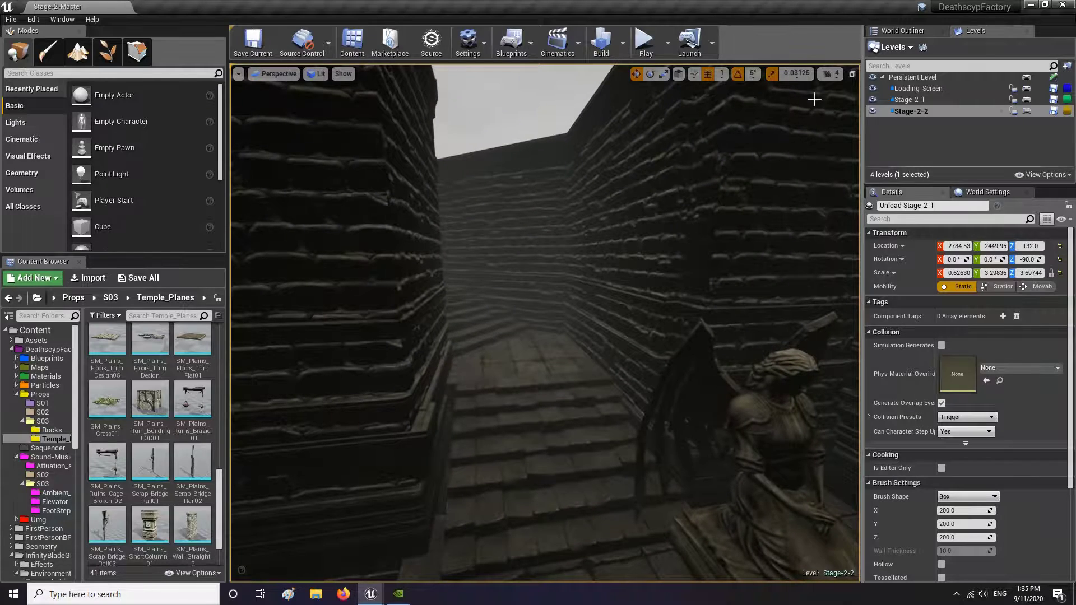
left_click(579, 436)
right_click_drag(569, 424, 545, 442)
key("e")
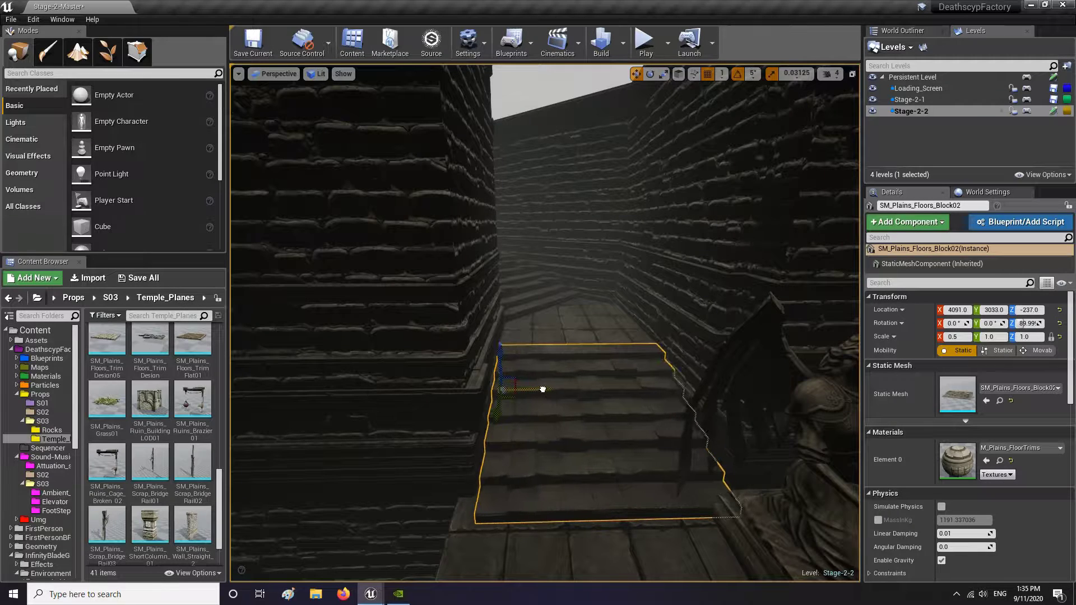
left_click_drag(542, 388, 529, 386)
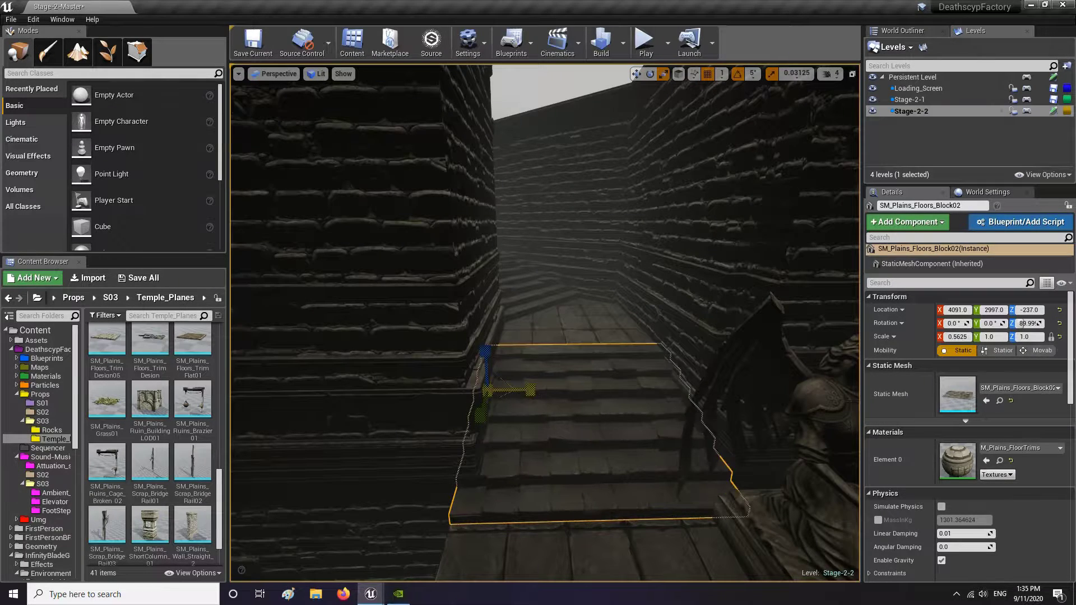
left_click_drag(497, 421, 489, 404)
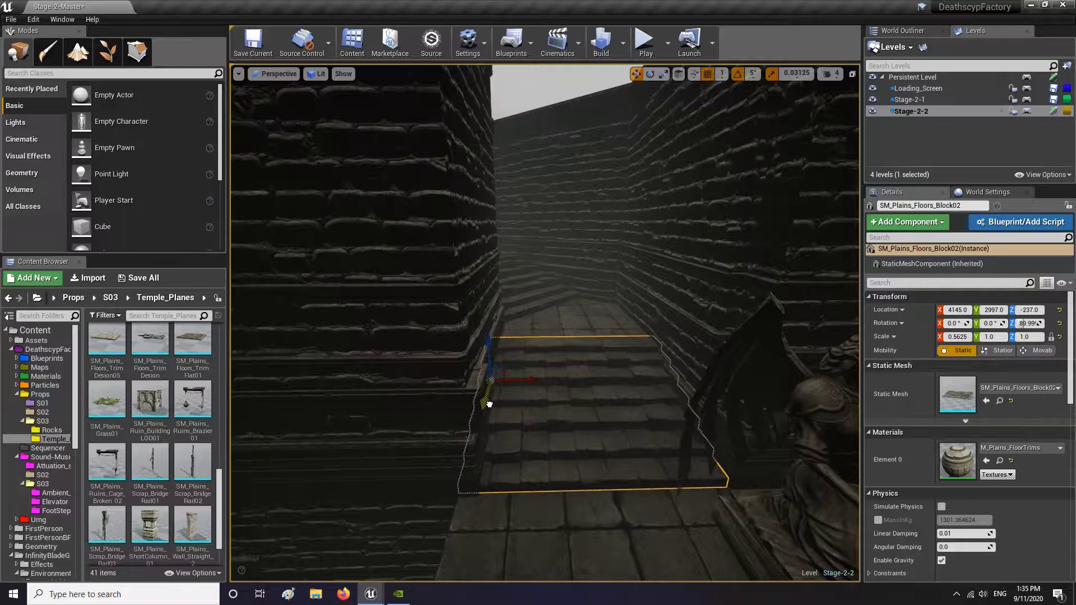
Step: Lower the stair block beside the angel statue to a Z location of -245
key("Escape")
right_click_drag(555, 433, 543, 456)
left_click(529, 417)
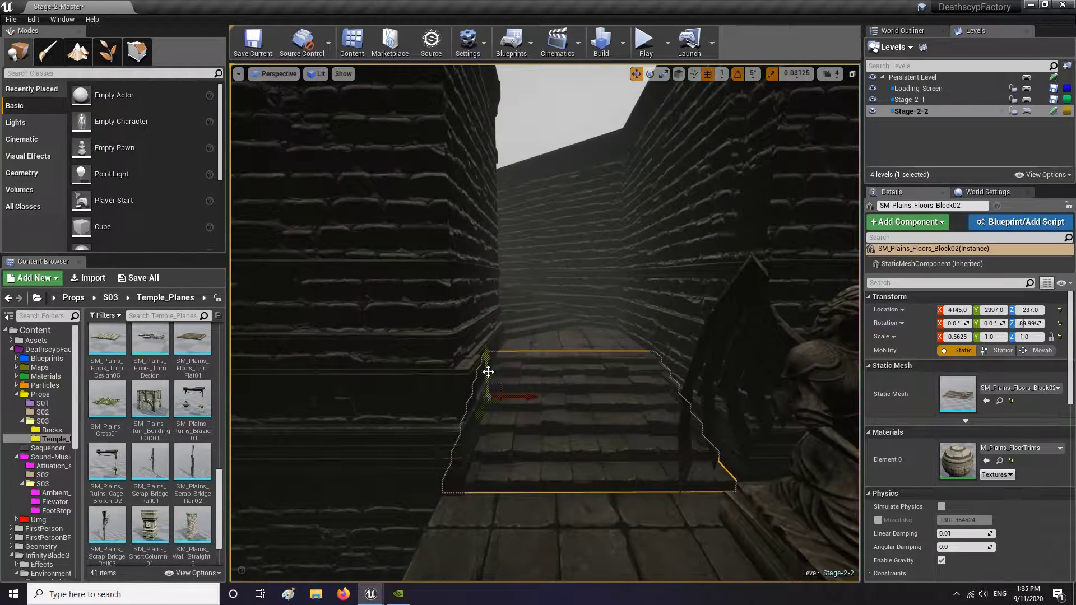
left_click_drag(485, 370, 485, 373)
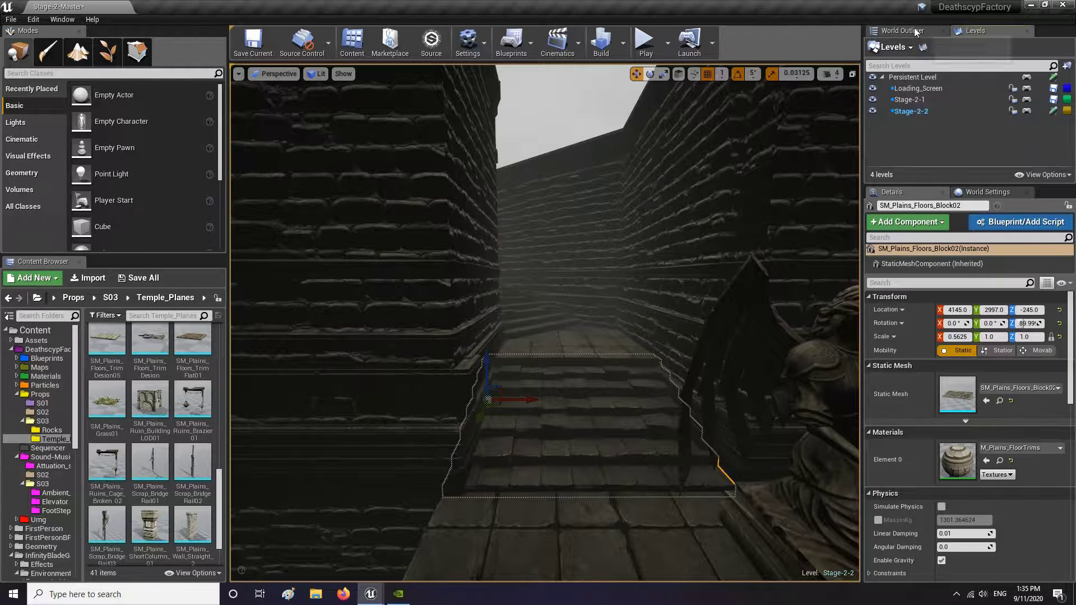
Step: Create a new sublevel named Stage-2-3 in DeathscypFactory/Maps/S03 and save all changed content
left_click(924, 47)
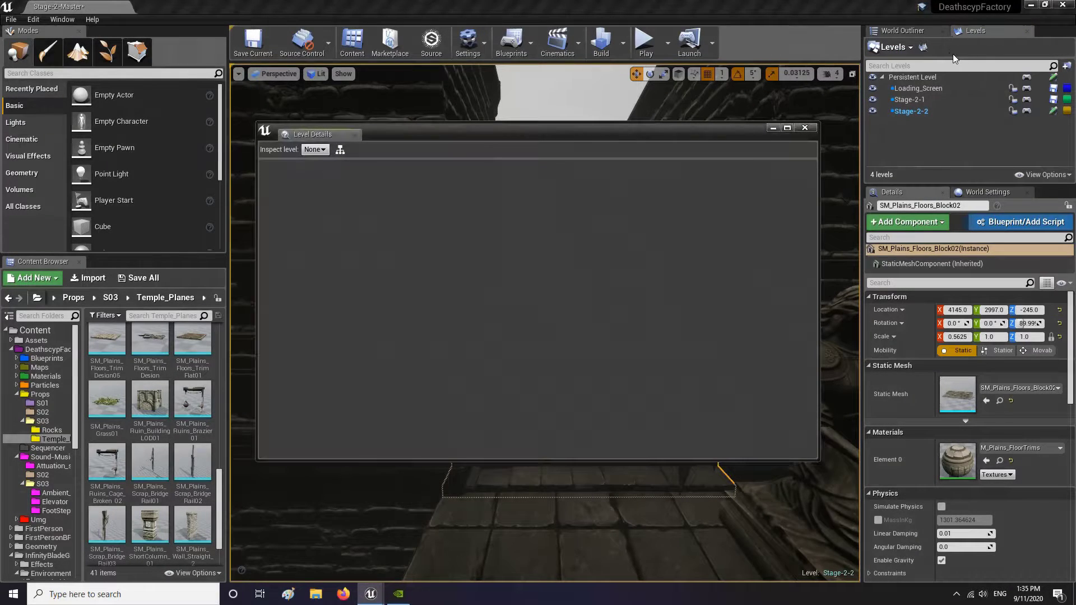
left_click(815, 124)
left_click(887, 48)
left_click(910, 89)
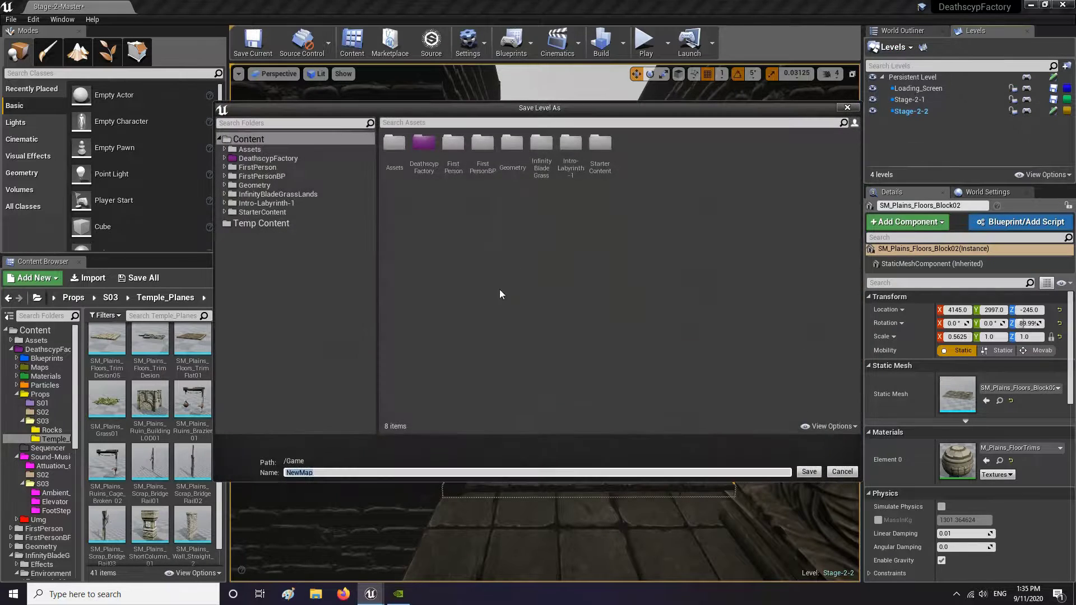
double_click(415, 144)
double_click(425, 146)
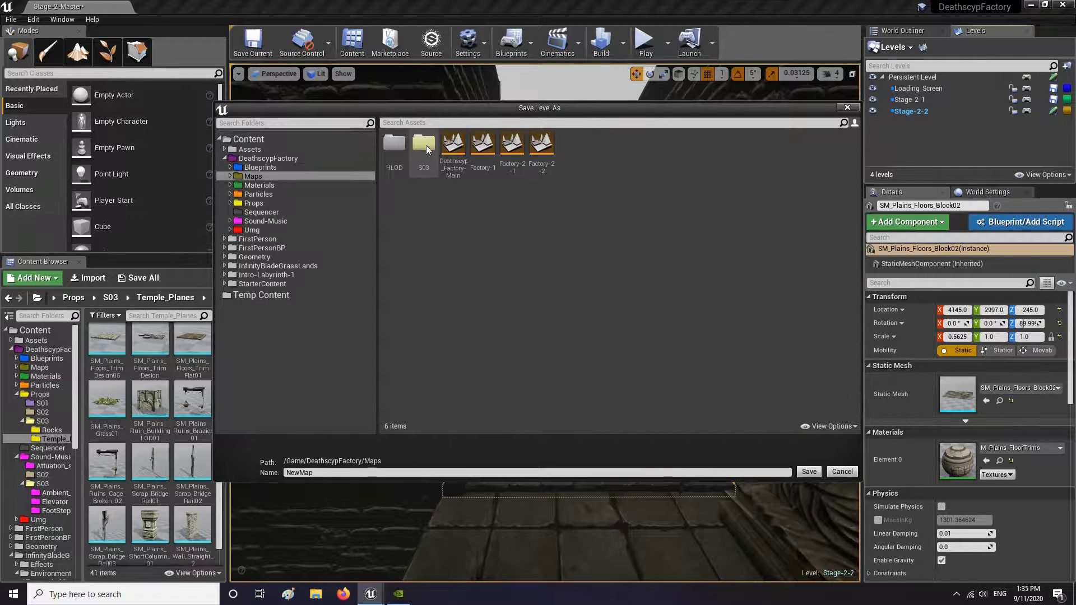
double_click(428, 155)
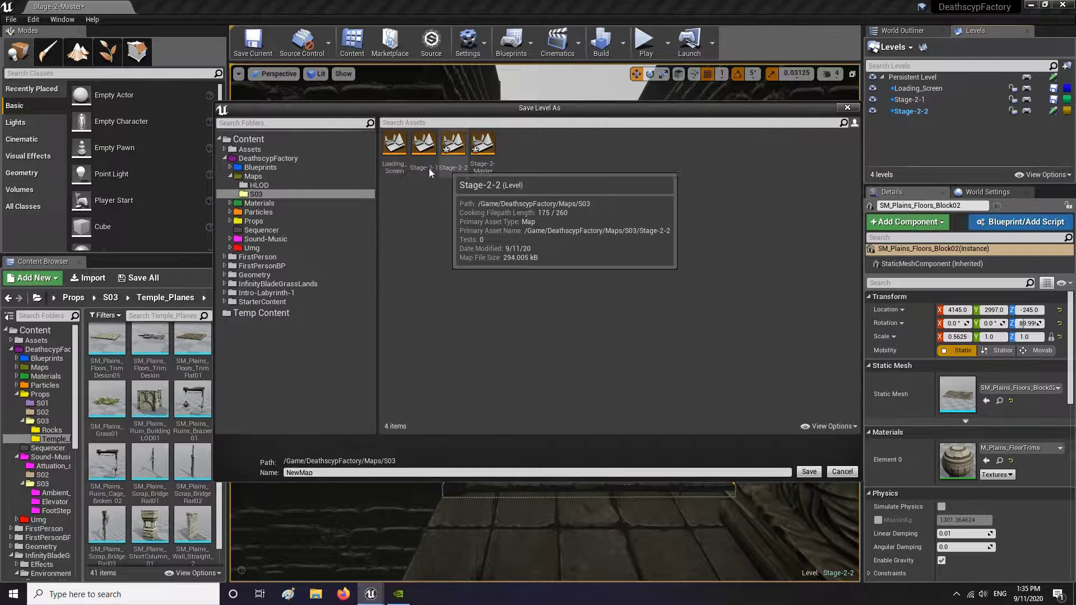
left_click(457, 163)
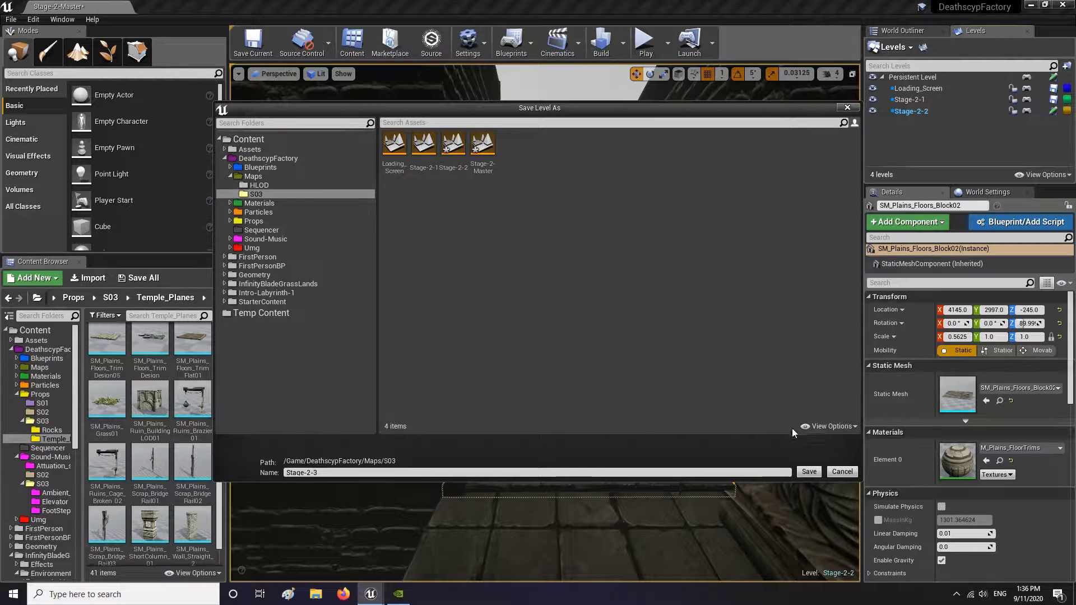
left_click(809, 473)
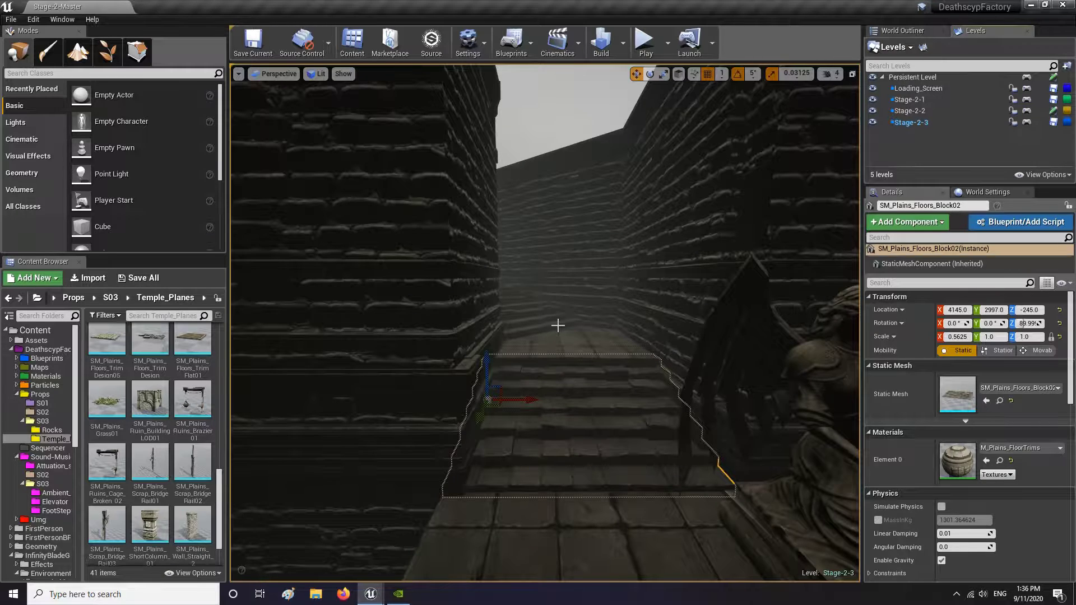
left_click(160, 279)
left_click(637, 400)
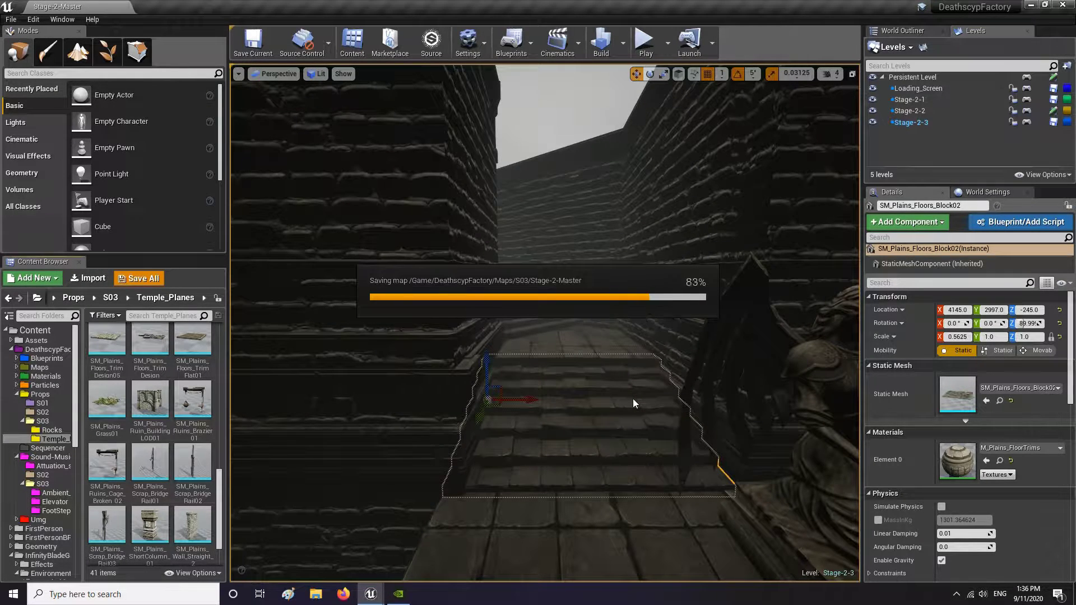
Step: Place another large floor block above the stairs at about X 4303, Y 2590, Z -169, rotated -50° about Z
right_click_drag(603, 295, 576, 283)
key("Escape")
key("w")
key("s")
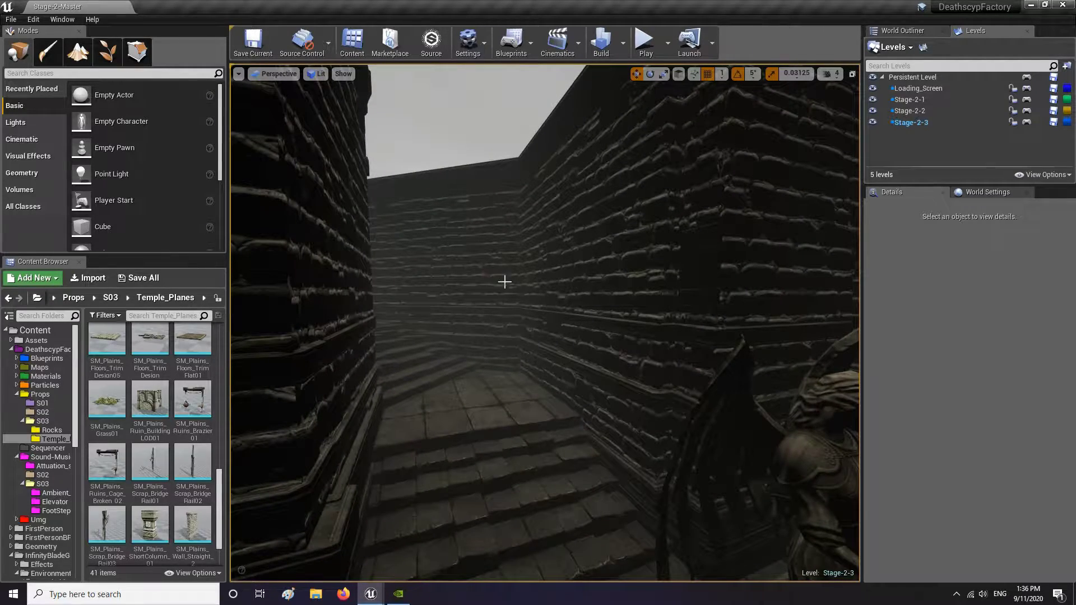
key("w")
right_click_drag(504, 282, 502, 279)
key("s")
key("w")
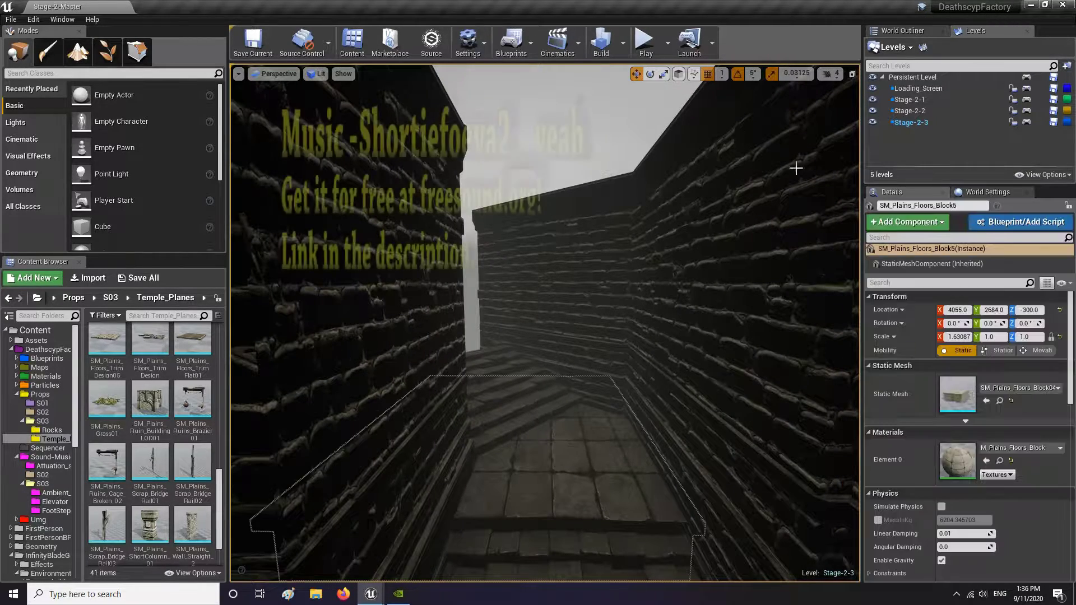
right_click_drag(795, 168, 708, 339)
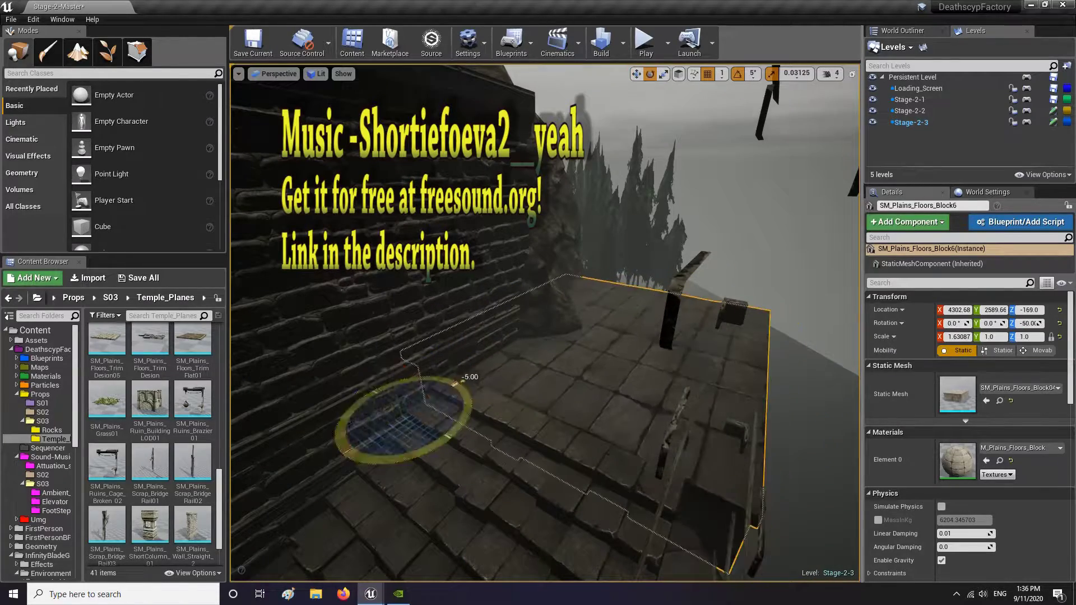
left_click_drag(387, 385, 387, 372)
right_click_drag(386, 372, 347, 404)
Step: Fit the large rock by the brick wall at about X 4304, Y 2449, Z 100 with scale 2.53125 × 2.59375 × 1.1875
key("r")
right_click_drag(538, 303, 446, 313)
left_click(447, 313)
key("w")
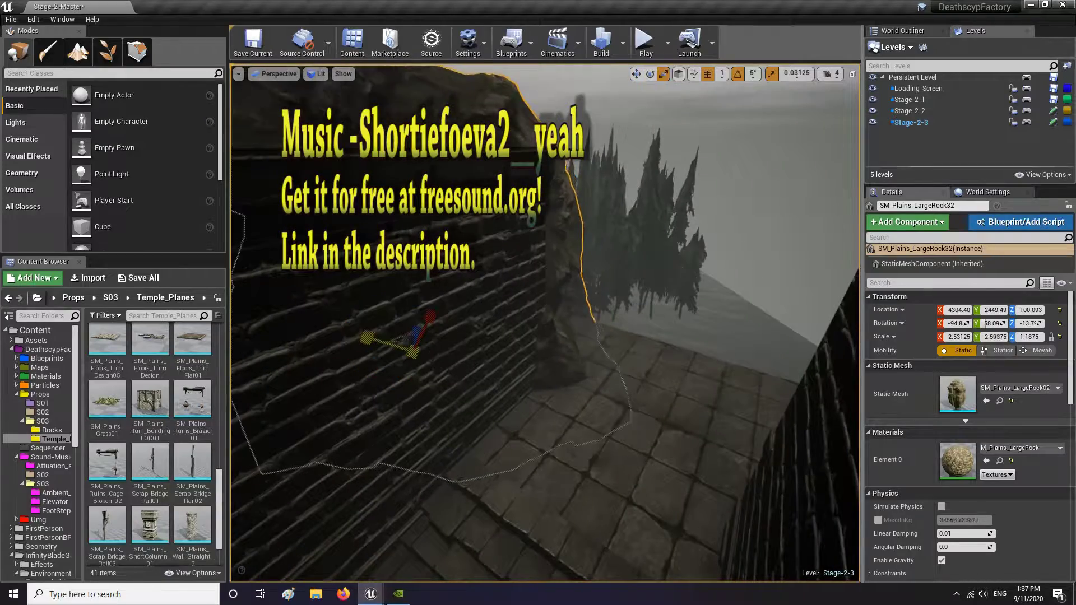
left_click_drag(343, 324, 348, 325)
left_click(448, 336)
right_click_drag(448, 336, 281, 344)
Step: Place an SM_Plains_Floors_TrimFlat01 tile on the stone floor at about X 4993, Y 2967, Z 34, rotated 40° about Z
left_click_drag(192, 343, 546, 358)
right_click_drag(546, 359, 588, 370)
left_click_drag(589, 370, 645, 358)
right_click_drag(645, 359, 639, 297)
key("e")
left_click_drag(639, 297, 695, 319)
right_click_drag(695, 319, 538, 280)
key("r")
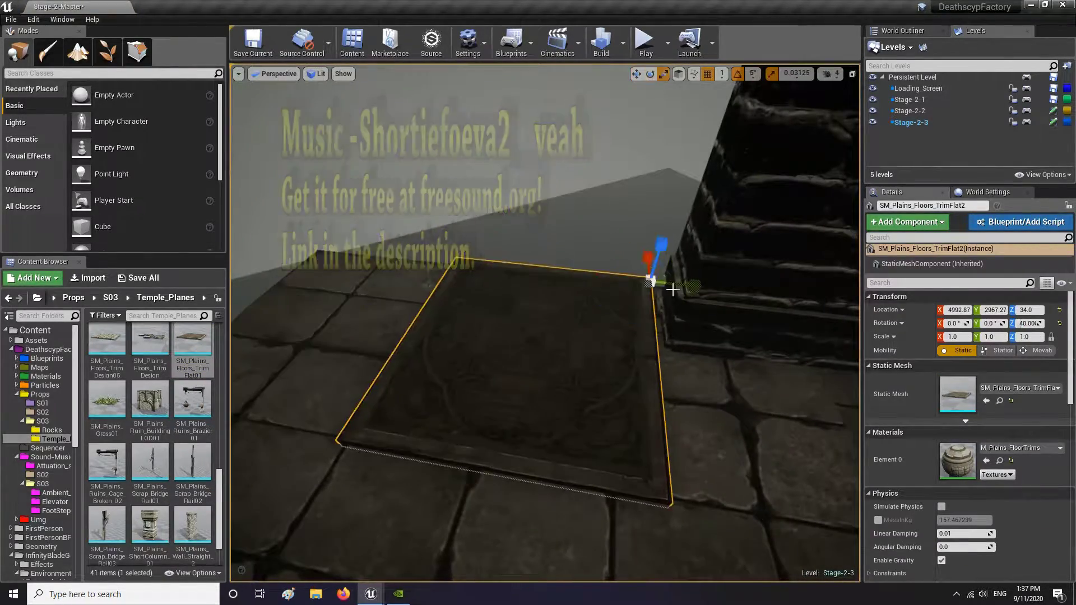
Step: Undo the last change to the flat trim tile and stretch it along its Y axis
key("ctrl+z")
left_click_drag(672, 288, 703, 296)
right_click_drag(704, 296, 594, 337)
key("w")
left_click_drag(107, 343, 482, 343)
key("Delete")
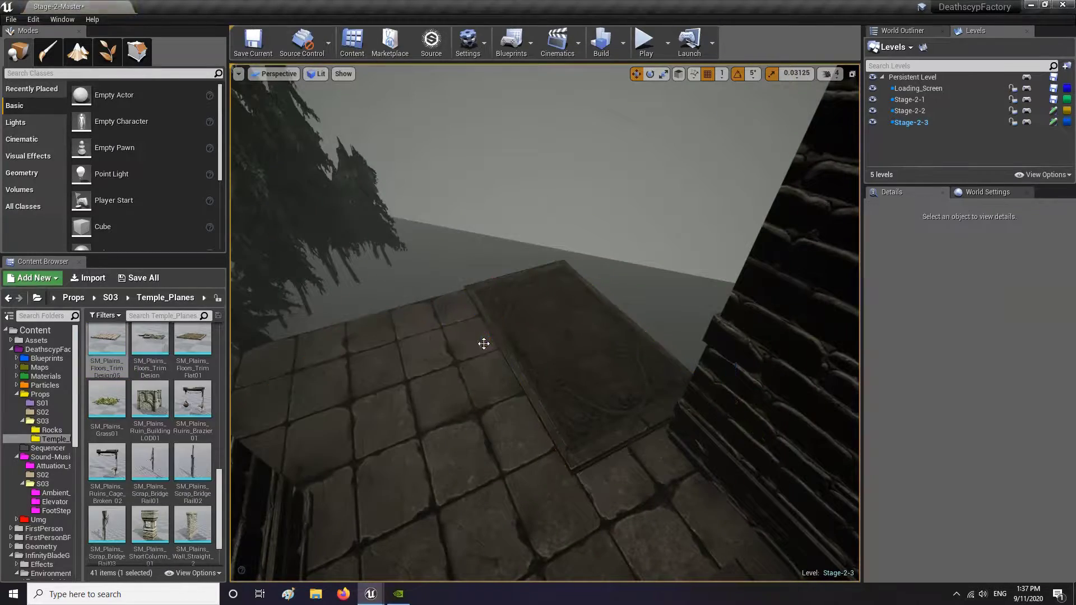
Step: Add an SM_Plains_Floors_TrimBlock01 at about X 5252, Y 2605, Z 40 and stand it upright with a 90° X rotation
scroll(179, 406, "up", 2)
left_click_drag(150, 401, 538, 314)
right_click_drag(538, 314, 448, 320)
left_click_drag(708, 305, 715, 319)
right_click_drag(714, 320, 636, 353)
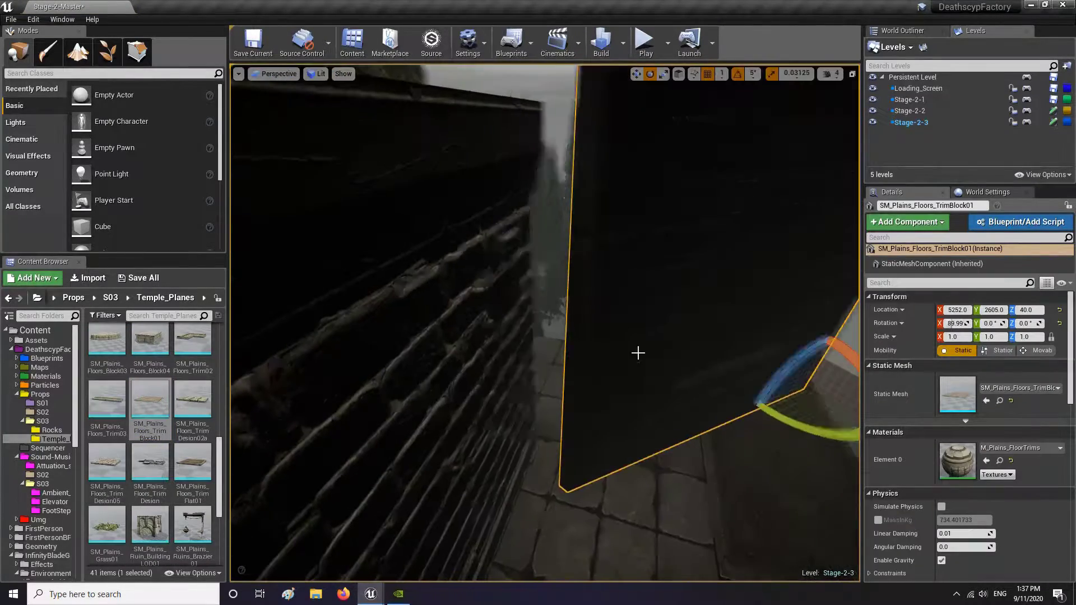
Step: Turn the upright trim block and move it to the edge of the flat trim tile
left_click_drag(793, 429, 813, 435)
right_click_drag(813, 435, 722, 426)
key("w")
left_click_drag(680, 430, 731, 465)
right_click_drag(616, 426, 538, 392)
Step: Position a straight wall section beside the tiled floor at about X 5009, Y 1972, Z -235, rotated -140° about Z
left_click(482, 336)
right_click_drag(482, 336, 554, 436)
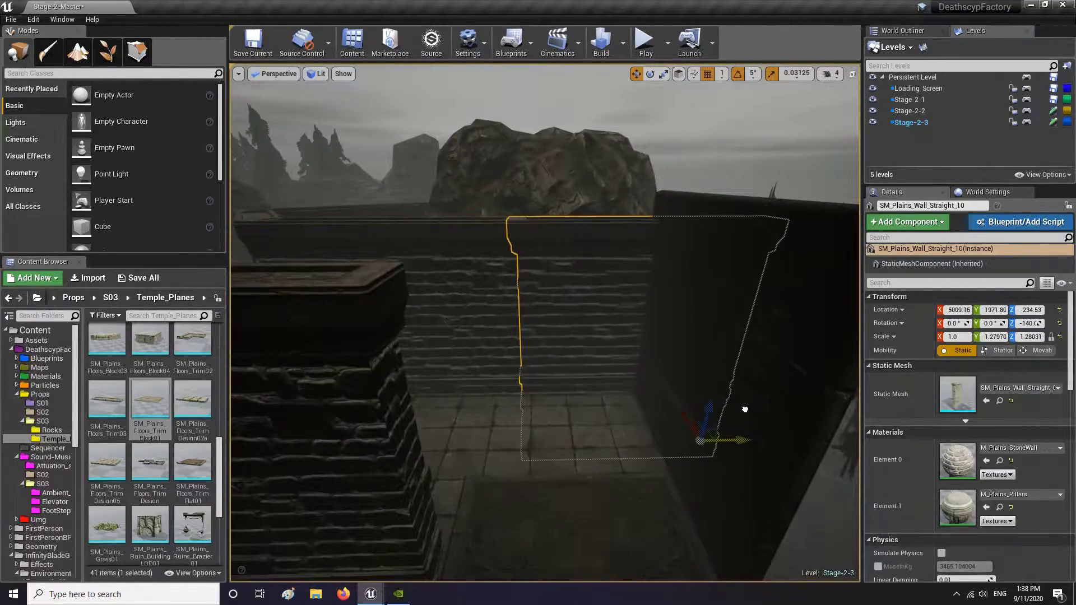
right_click_drag(745, 409, 560, 370)
Step: Place a large background rock at about X 7897, Y 4533, Z 88 with scale 3.96875 × 3.5625 × 2.625
left_click(521, 224)
right_click_drag(496, 291, 497, 228)
left_click_drag(497, 228, 491, 238)
right_click_drag(490, 238, 521, 140)
key("r")
left_click_drag(403, 235, 664, 196)
key("w")
right_click_drag(664, 196, 564, 319)
left_click_drag(564, 319, 552, 303)
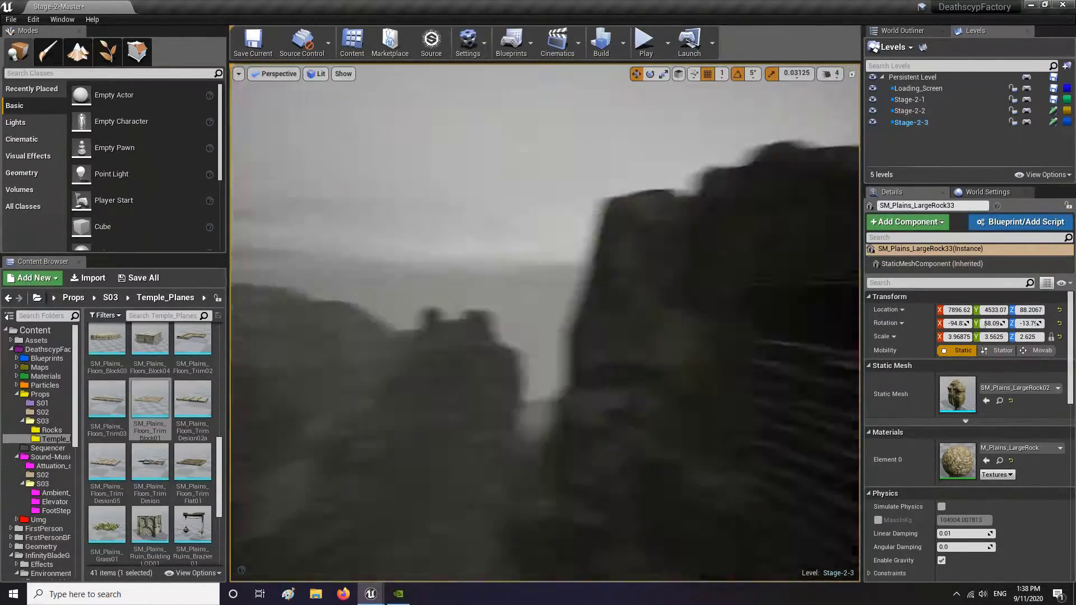
right_click_drag(552, 302, 577, 235)
Step: Clear the selection and set the viewport to Unlit shading
left_click(572, 179)
right_click_drag(572, 179, 538, 168)
mouse_move(617, 297)
right_mouse_down()
mouse_move(566, 291)
mouse_move(617, 297)
mouse_move(606, 309)
mouse_move(633, 300)
right_mouse_up()
key("Escape")
key("alt+3")
Step: Place an SM_Plains_Column_Large_Broken_01 beside the raised floor at about X 5069, Y 3021, Z -456, rotated -50° about Z
scroll(157, 409, "up", 10)
left_click(111, 392)
left_click_drag(111, 391, 504, 417)
right_click_drag(504, 417, 605, 409)
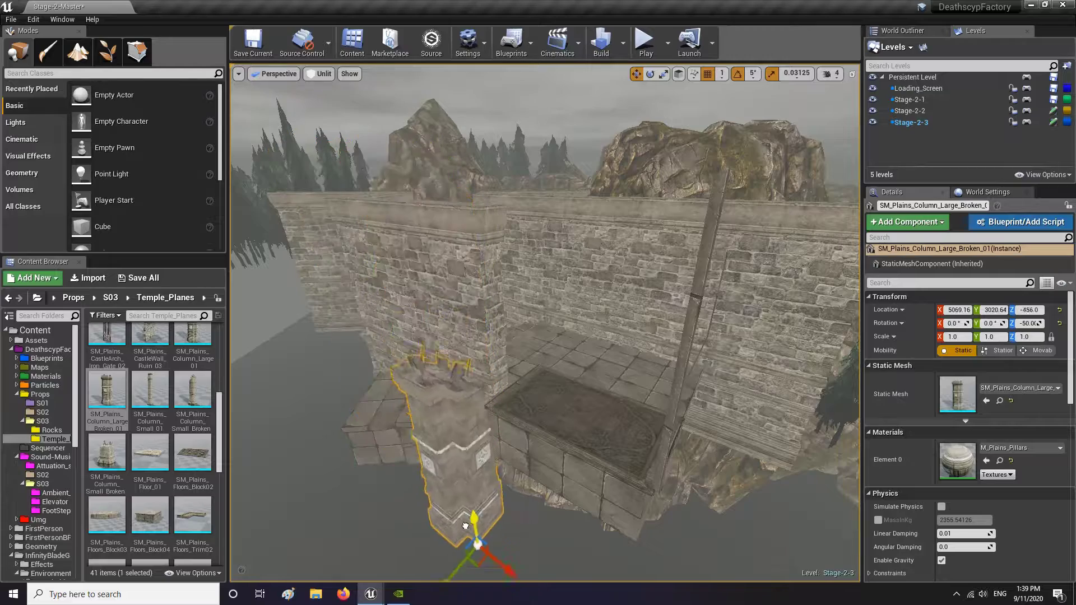
Step: Scale the broken column to 1.6875 × 1.6875 × 1.8125 and move it to about X 5117, Y 3035, Z -475
right_click_drag(476, 527, 487, 504)
left_click_drag(491, 484, 492, 459)
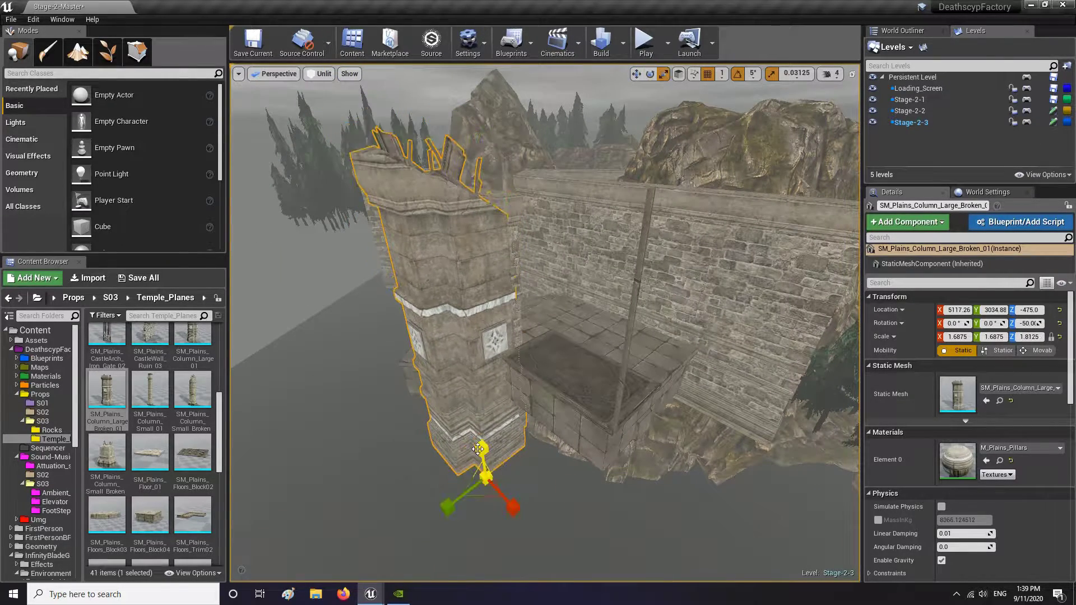
right_click_drag(477, 449, 589, 415)
Step: Stretch the broken column to Z scale 2.09375 and place a copy of it at about X 5720, Y 2392, Z -585
key("w")
mouse_move(593, 440)
left_mouse_down()
mouse_move(593, 419)
mouse_move(588, 477)
mouse_move(587, 440)
left_mouse_up()
key("space")
key("space")
key("space")
right_click_drag(588, 449, 617, 448)
left_click_drag(589, 485, 841, 513)
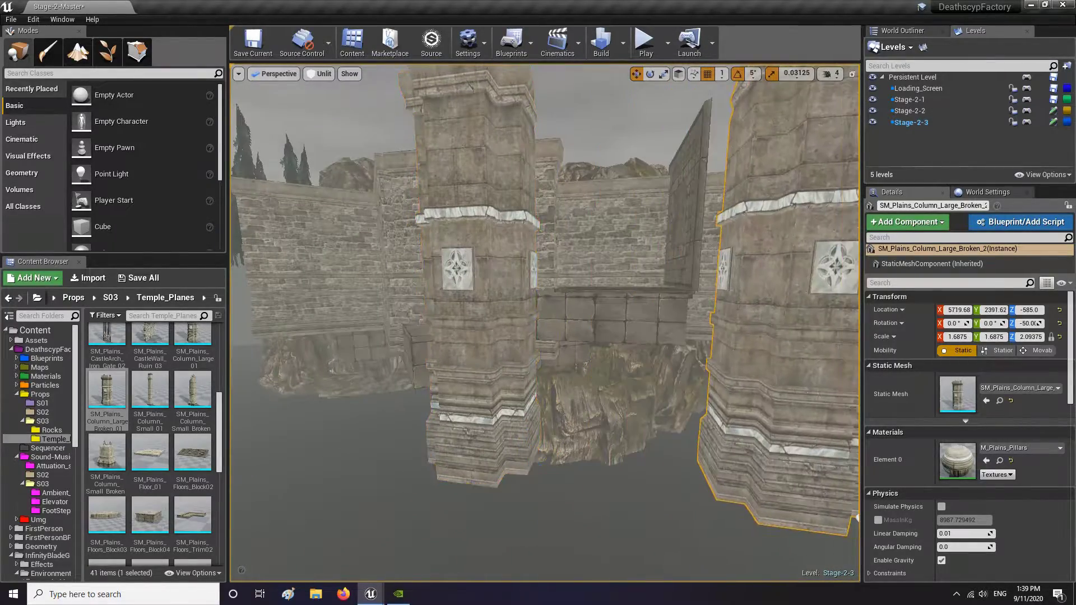
Step: Replace the second broken column's static mesh with SM_Plains_Column_Large_01 and adjust the column's position
left_click_drag(193, 340, 956, 395)
right_click_drag(773, 403, 784, 443)
key("e")
key("w")
left_click_drag(768, 437, 731, 435)
Step: Place a straight wall section beside the large column at about X 6227, Y 3076, Z -233, rotated -50° about Z
right_click_drag(731, 435, 628, 404)
left_click_drag(628, 404, 721, 381, "alt")
key("e")
key("w")
right_click_drag(721, 381, 745, 386)
left_click_drag(745, 387, 766, 389)
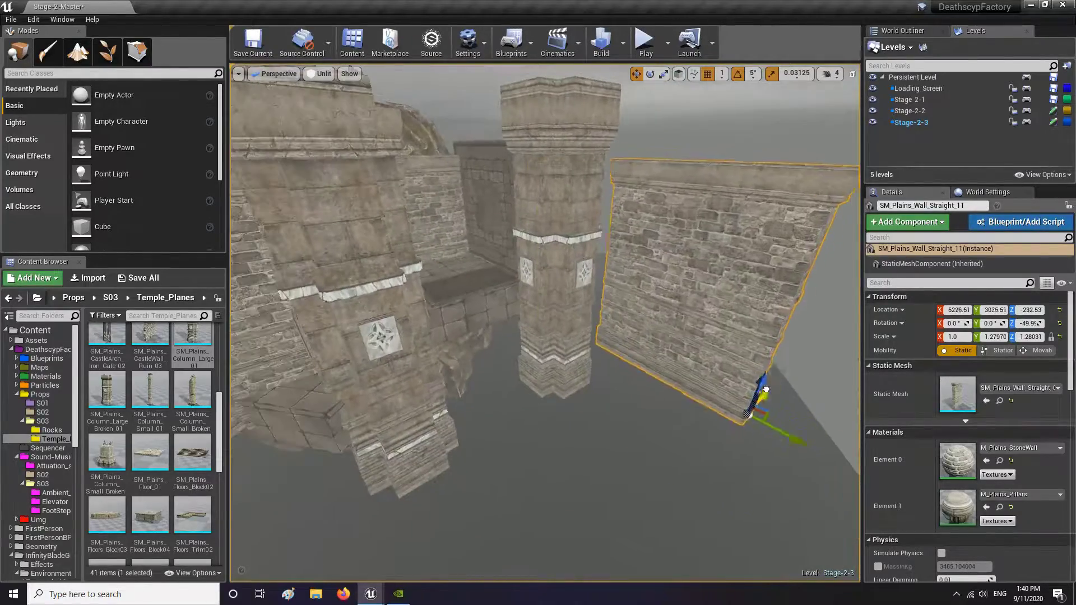
Step: Lower the straight wall to about Z -588, fit it against the large column and stretch it to Z scale 1.4375
right_click_drag(766, 389, 752, 412)
left_click_drag(752, 412, 751, 448)
right_click_drag(752, 449, 672, 457)
left_click_drag(673, 456, 679, 455)
right_click_drag(679, 455, 704, 305)
left_click_drag(704, 305, 703, 289)
right_click_drag(661, 362, 728, 437)
key("r")
left_click_drag(736, 433, 736, 415)
right_click_drag(736, 415, 667, 403)
Step: Place an SM_Plains_Column_Small_01 at the wall's free end, scaled 1.75 × 1.75 × 2.25, at about X 6055, Y 3116, Z -508
key("Escape")
left_click_drag(151, 393, 595, 428)
key("w")
right_click_drag(646, 375, 538, 309)
left_click_drag(538, 309, 581, 309)
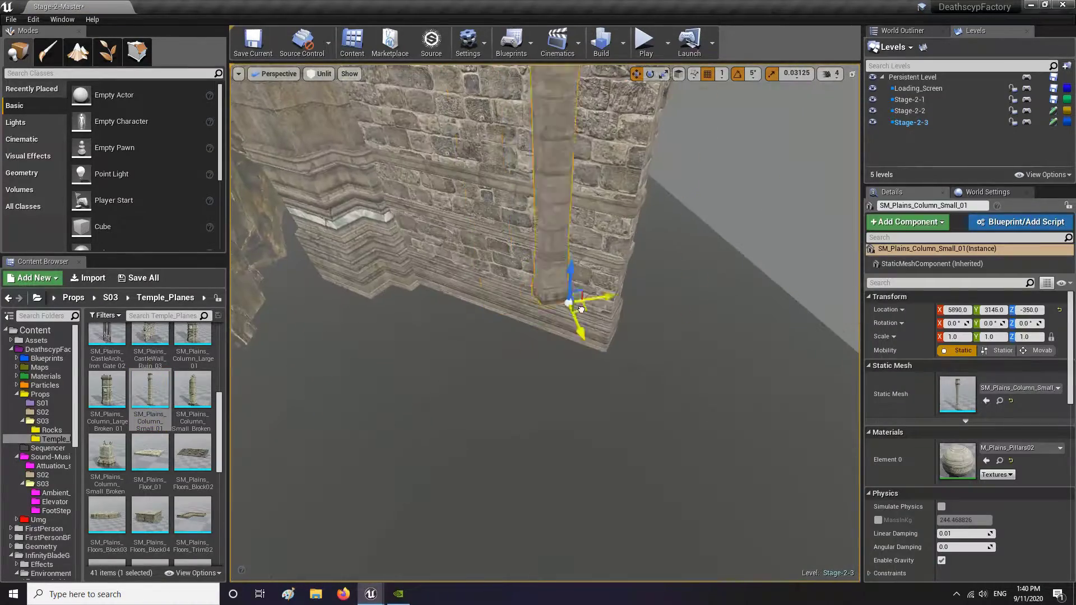
right_click_drag(653, 252, 684, 190)
key("w")
left_click_drag(562, 407, 562, 449)
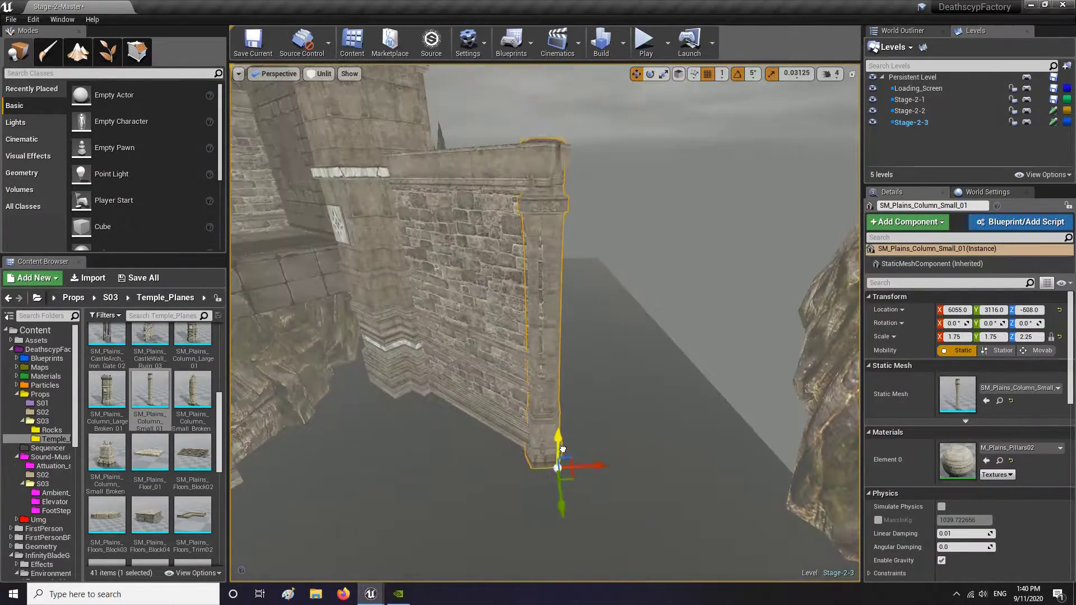
Step: Stretch the small column to Z scale 2.40625 and move it to about X 6055, Y 3148, Z -589
right_click_drag(562, 491, 540, 490)
key("r")
left_click_drag(576, 415, 576, 403)
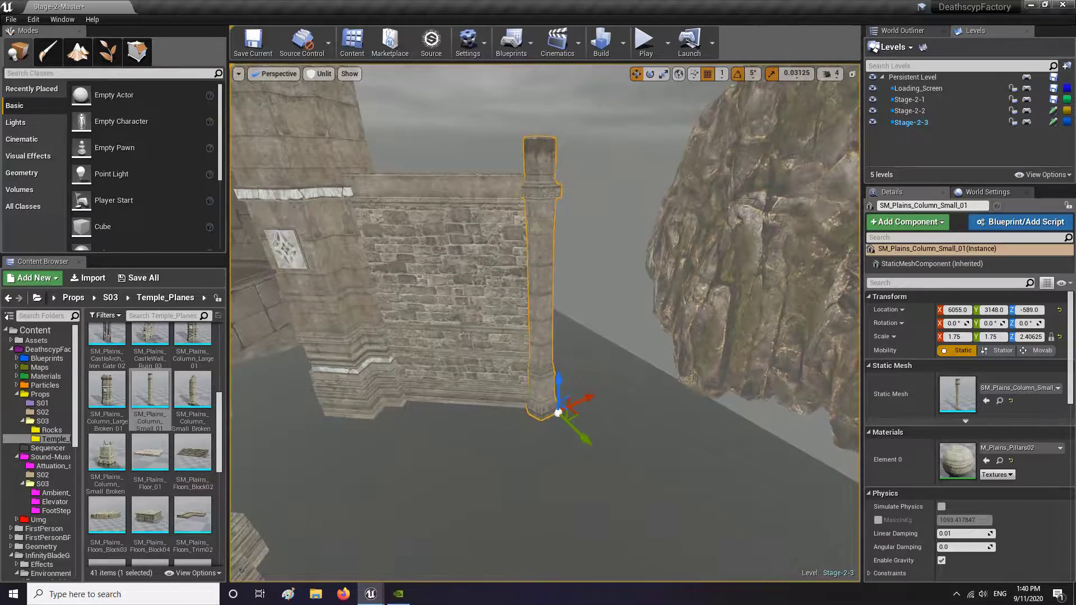
right_click_drag(617, 256, 583, 291)
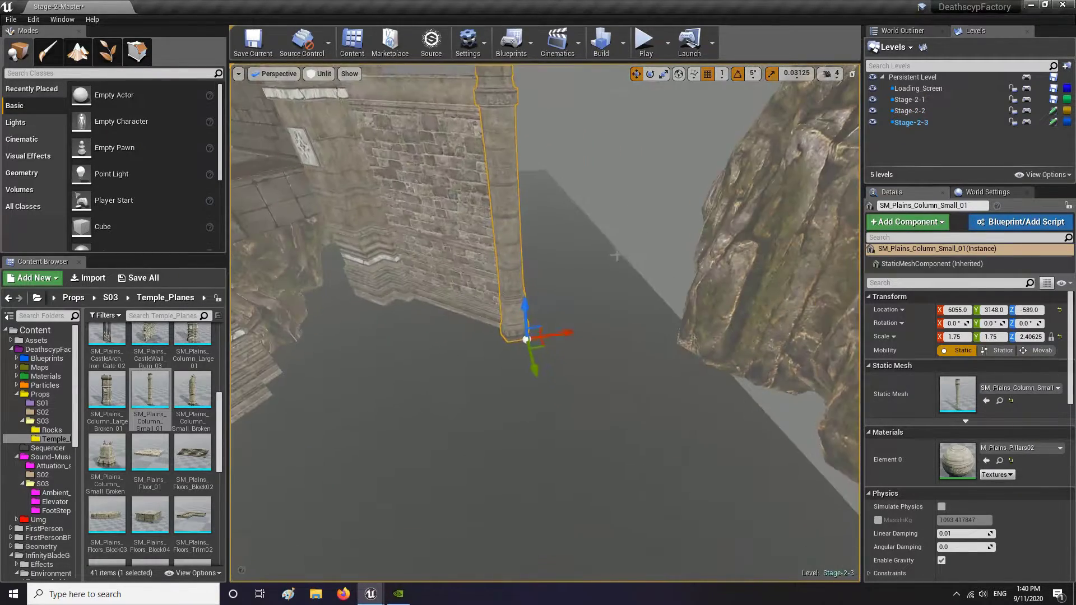
Step: Select the straight wall and small column together and duplicate them along the wall's local axis as the next section
key("Delete")
left_click(440, 201)
left_click(507, 235, "ctrl")
right_click_drag(507, 235, 470, 190)
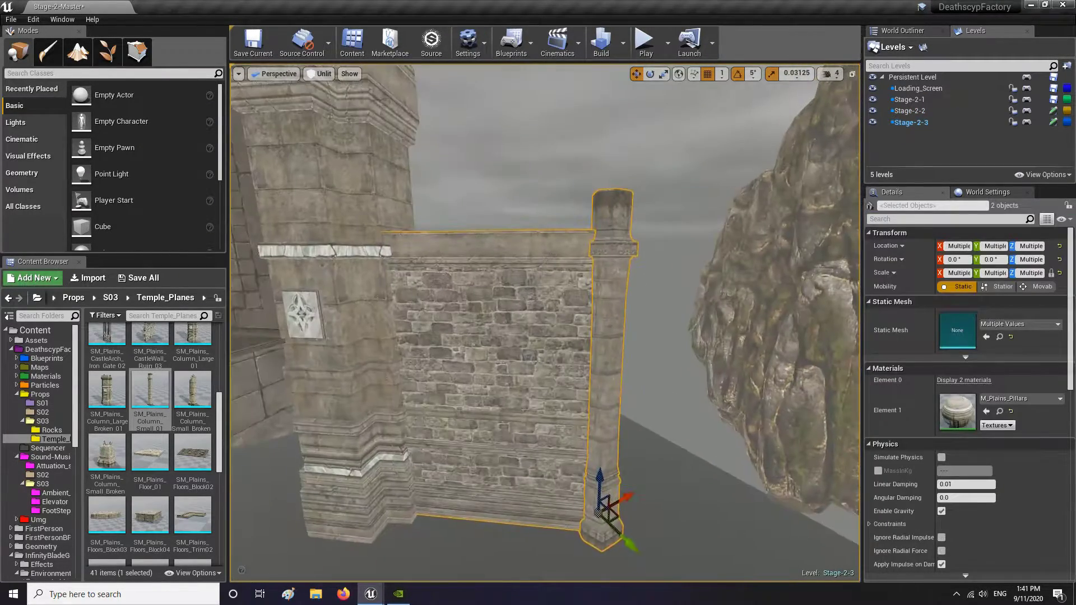
left_click(679, 74)
right_click_drag(639, 337, 639, 375)
left_click_drag(638, 403, 653, 406)
key("ctrl+z")
right_click_drag(653, 406, 645, 437)
left_click_drag(631, 375, 817, 398, "alt")
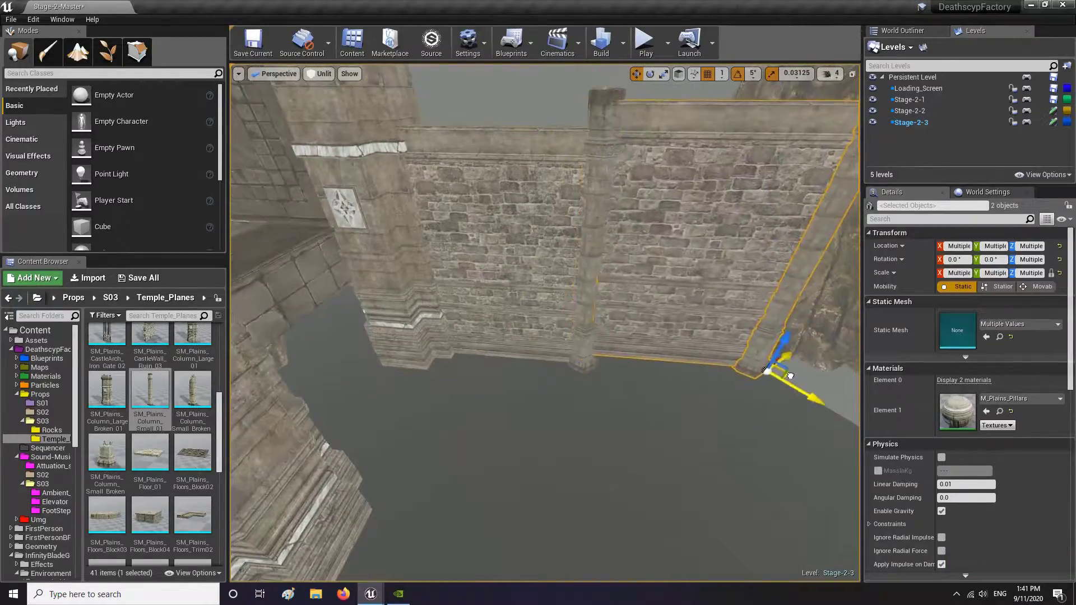
Step: Adjust the position and angle of the copied wall and column so the section continues around the enclosure
right_click_drag(816, 398, 840, 336)
left_click_drag(602, 408, 604, 400)
right_click_drag(604, 400, 552, 471)
left_click_drag(741, 517, 727, 511)
right_click_drag(727, 511, 740, 448)
key("space")
left_click_drag(754, 469, 807, 432)
key("space")
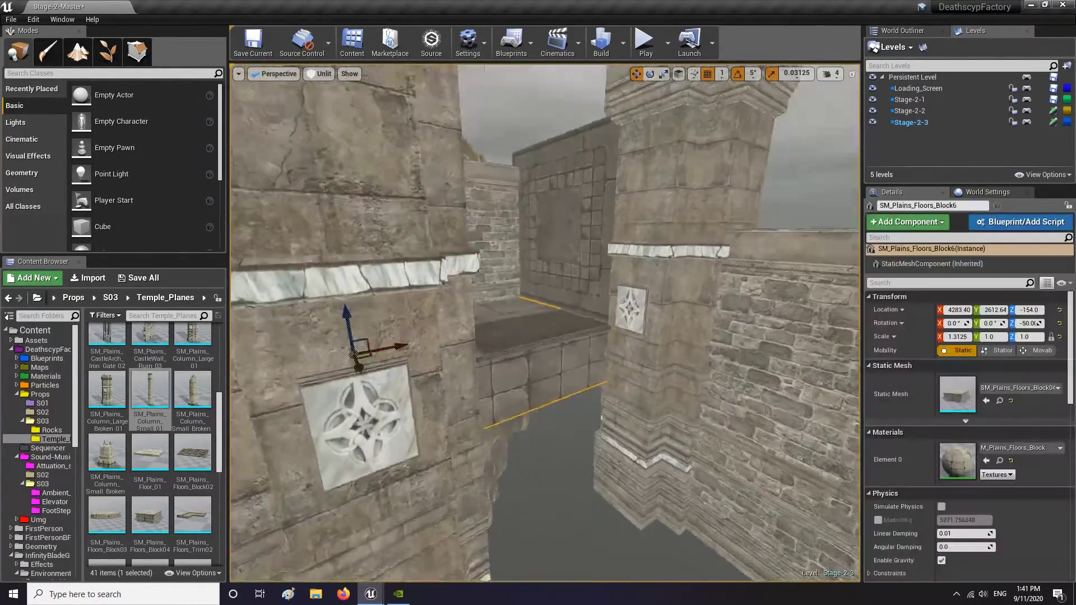
Step: Copy the raised floor block straight down to Z -837 and fit the copy as a lower floor beneath the columns
right_click_drag(521, 392, 521, 408)
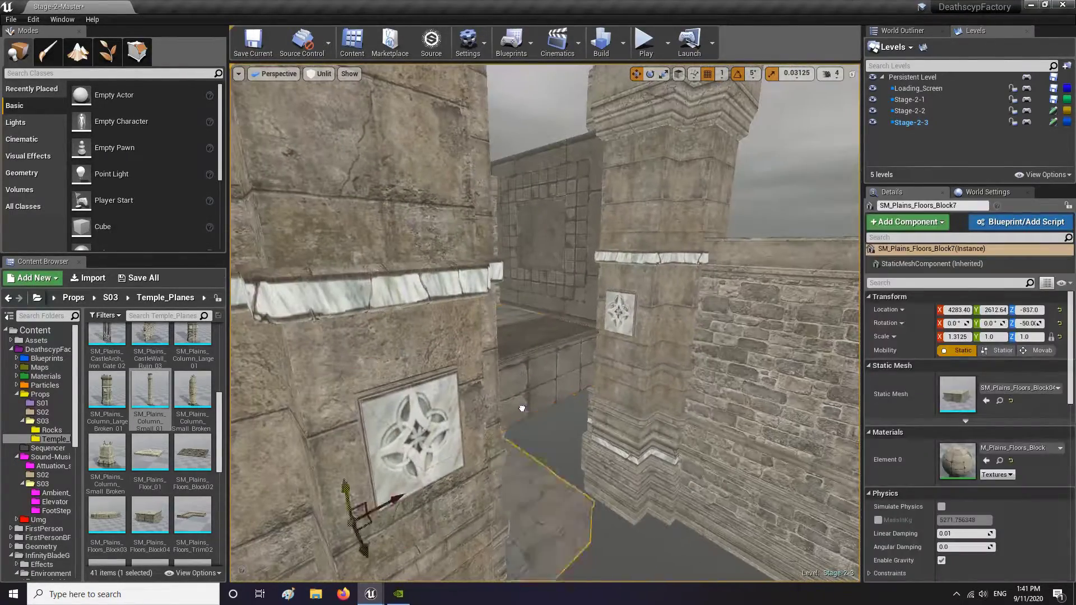
left_click_drag(369, 524, 418, 493, "alt")
left_click_drag(405, 471, 406, 415)
right_click_drag(406, 415, 418, 359)
key("space")
left_click_drag(432, 399, 432, 404)
key("space")
key("space")
right_click_drag(432, 405, 431, 359)
left_click_drag(431, 359, 462, 367)
right_click_drag(427, 354, 448, 356)
Step: Position a floor block copy between the large columns at about X 4935, Y 3159, Z -727
left_click_drag(443, 322, 586, 387, "alt")
key("space")
left_click_drag(584, 394, 549, 420)
left_click_drag(539, 317, 538, 505)
left_click_drag(546, 535, 461, 554)
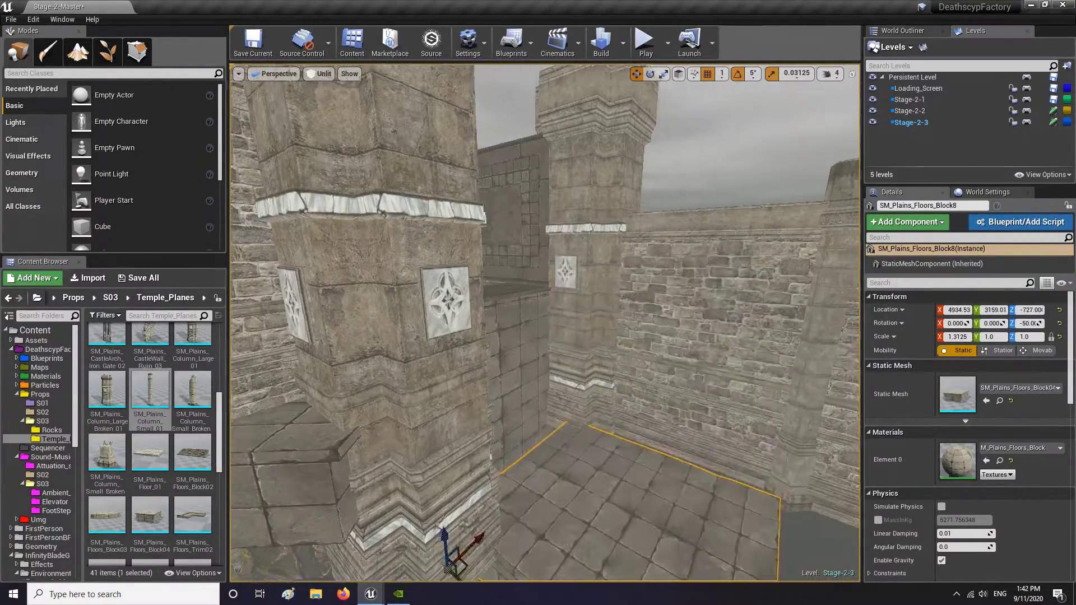
Step: Scale the lower floor block to 1.5 × 1.1875 × 1.0 and move it to about X 4820, Y 3109, Z -802
right_click_drag(461, 504, 468, 561)
key("space")
key("space")
left_click_drag(465, 273, 466, 297)
key("space")
left_click_drag(477, 242, 470, 230)
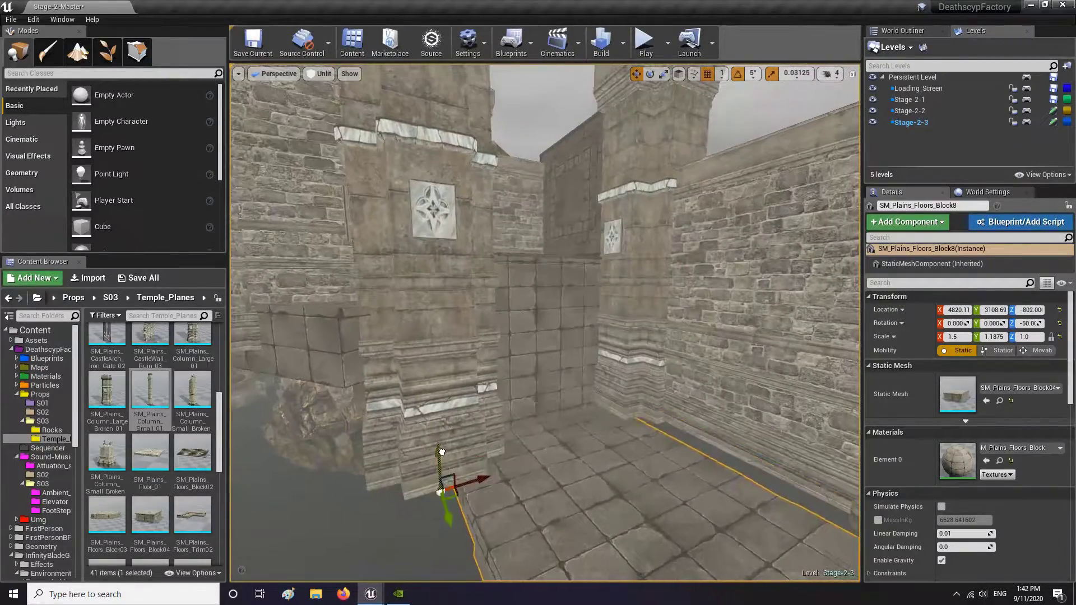
Step: Extend the lower floor with a block copy scaled 1.6875 × 1.375 × 1.0 at about X 5537, Y 3798, Z -766
left_click_drag(443, 473, 419, 442)
right_click_drag(419, 441, 410, 454)
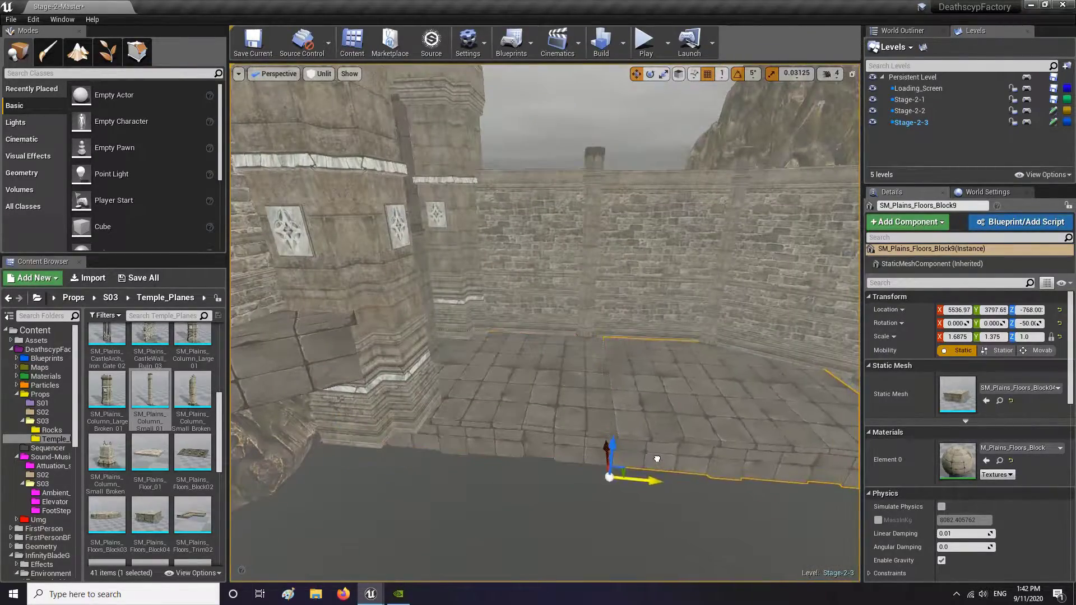
right_click_drag(657, 459, 622, 493)
left_click_drag(552, 343, 312, 503, "alt")
right_click_drag(313, 502, 415, 476)
left_click(504, 365)
right_click_drag(495, 450, 482, 437)
left_click_drag(431, 531, 430, 527)
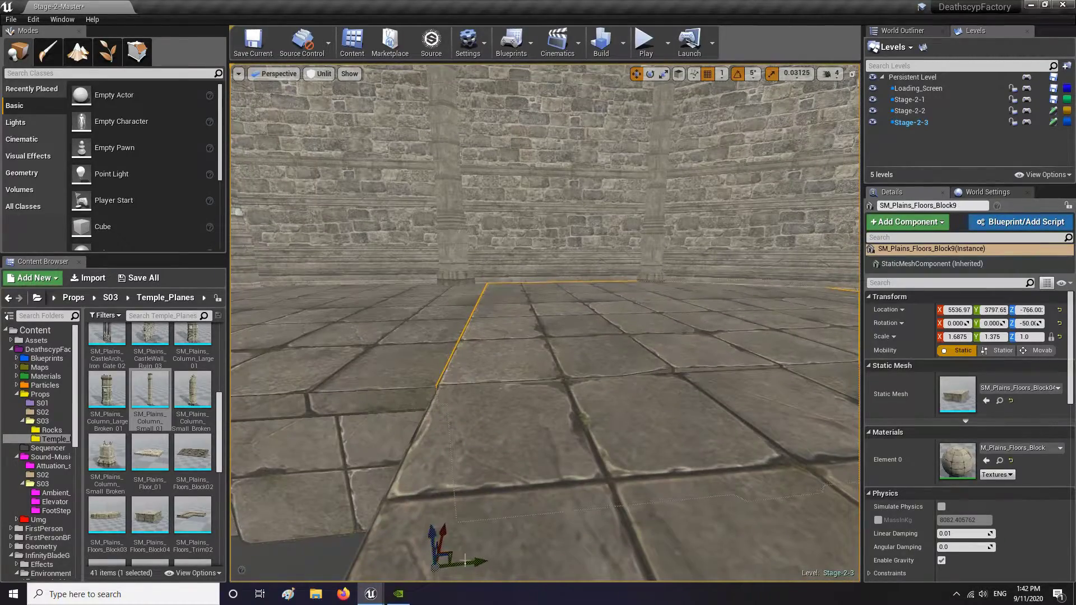
left_click_drag(464, 560, 460, 561)
Step: Rotate the straight wall next to the outermost small column to -10° about Z
left_click(568, 526)
right_click_drag(460, 560, 616, 504)
left_click(745, 521)
right_click_drag(672, 426, 683, 414)
left_click(662, 347)
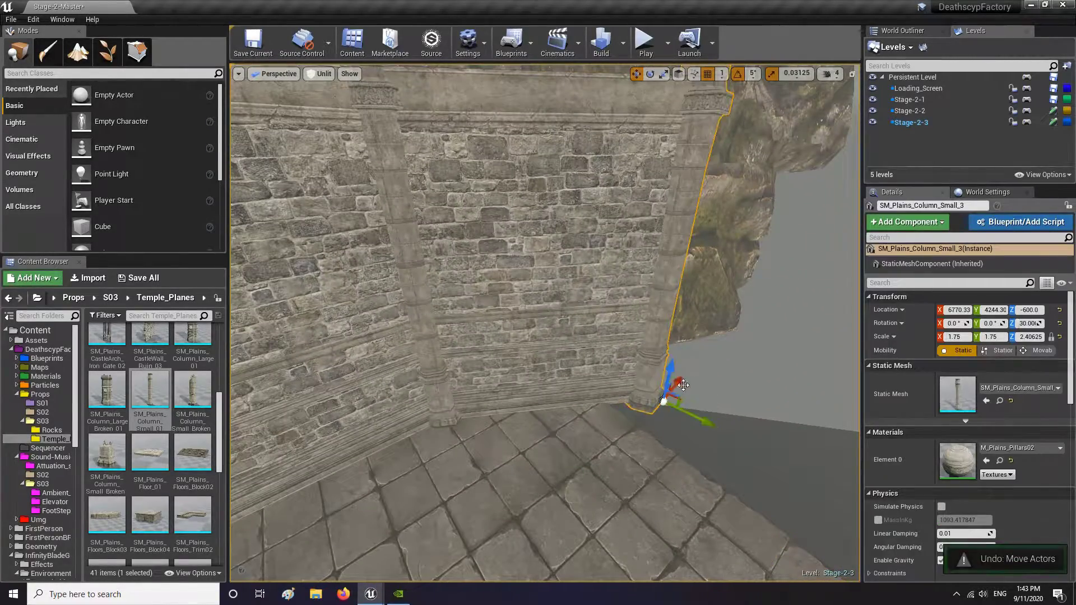
left_click(611, 337)
right_click_drag(610, 336, 673, 392)
key("e")
left_click_drag(689, 431, 680, 415)
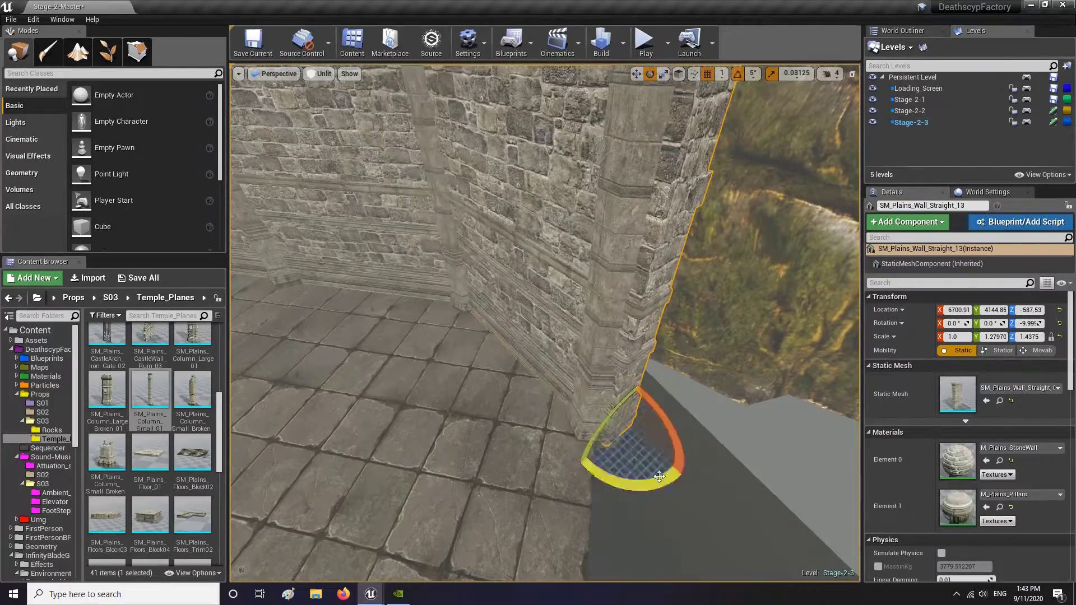
Step: Duplicate the end wall together with its small column and turn the copied pair
right_click_drag(660, 476, 633, 393)
left_click(629, 359)
left_click(561, 314, "ctrl")
right_click_drag(561, 314, 521, 292)
key("w")
left_click_drag(522, 289, 518, 336, "alt")
key("e")
left_click_drag(659, 414, 650, 355)
Step: Move the copied wall and column to the opposite side of the lower floor and rotate them by -75°
right_click_drag(665, 361, 681, 462)
left_click_drag(681, 463, 604, 452)
key("e")
left_click_drag(611, 453, 661, 417)
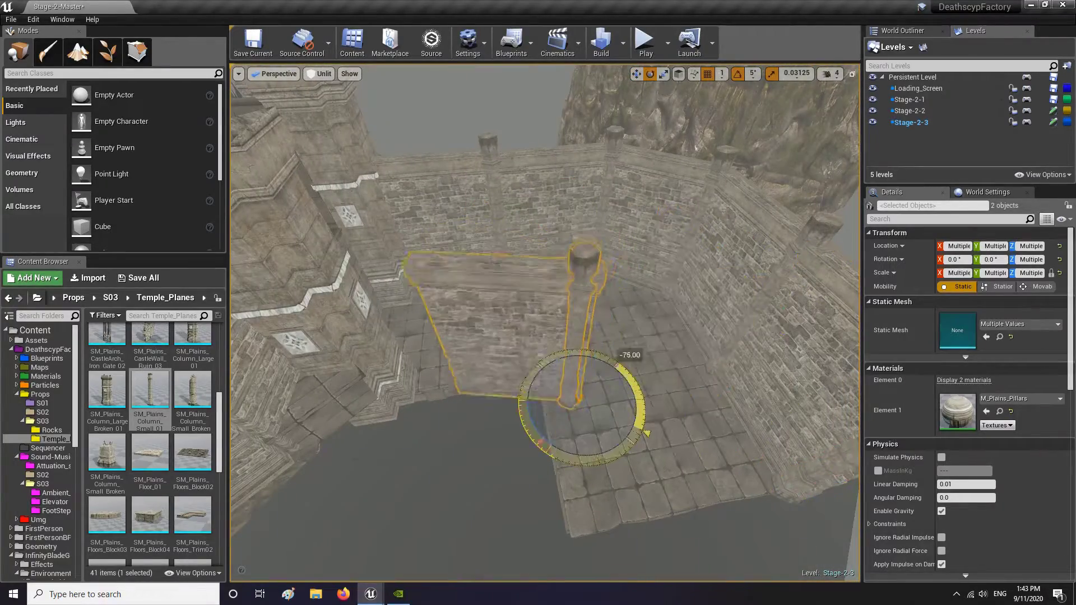
Step: Duplicate the opposite wall and column as an adjoining section and rotate the new pair along the floor's edge
left_click_drag(544, 371, 657, 349, "alt")
right_click_drag(656, 349, 661, 387)
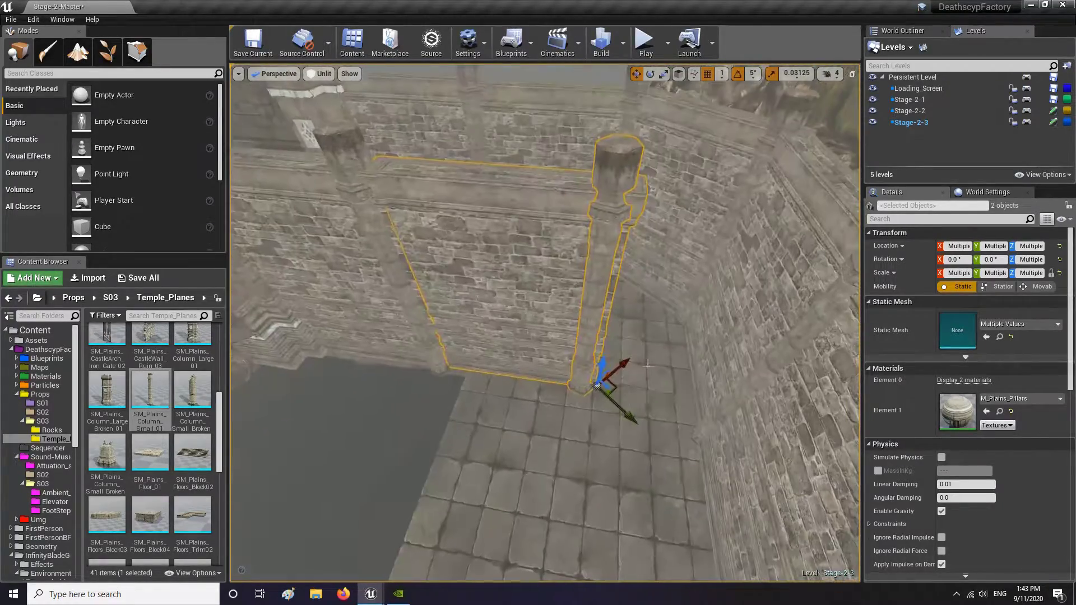
key("e")
left_click_drag(589, 443, 651, 422)
Step: Add another wall-and-column copy at the end of the opposite wall and adjust its angle and position
right_click_drag(591, 477, 560, 426)
left_click_drag(560, 426, 688, 573, "alt")
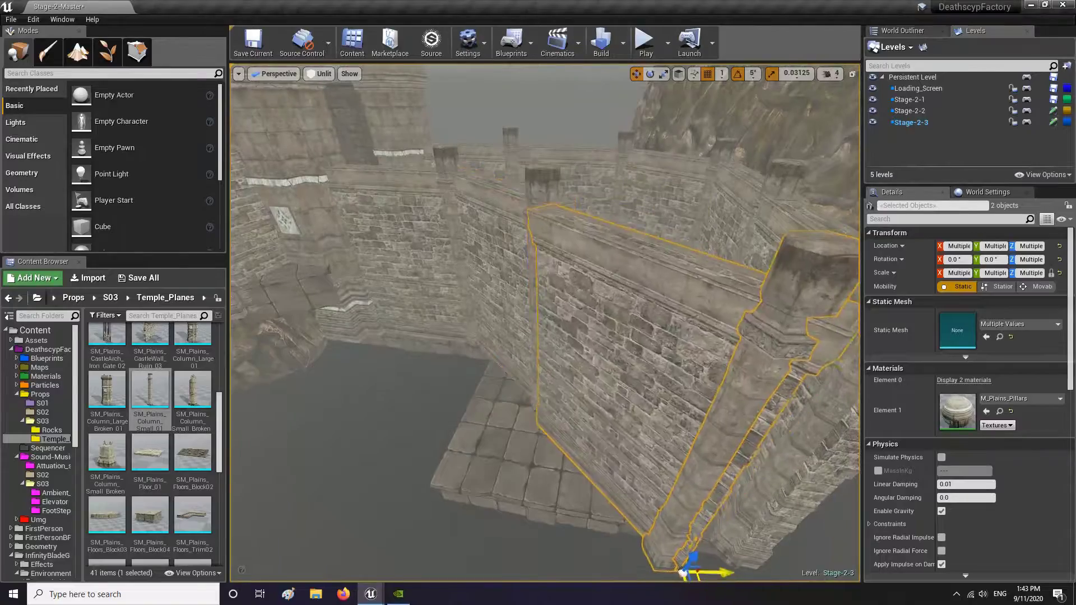
right_click_drag(689, 572, 692, 527)
key("e")
left_click_drag(691, 482, 645, 493)
key("w")
left_click_drag(639, 482, 614, 511)
right_click_drag(614, 511, 559, 538)
key("e")
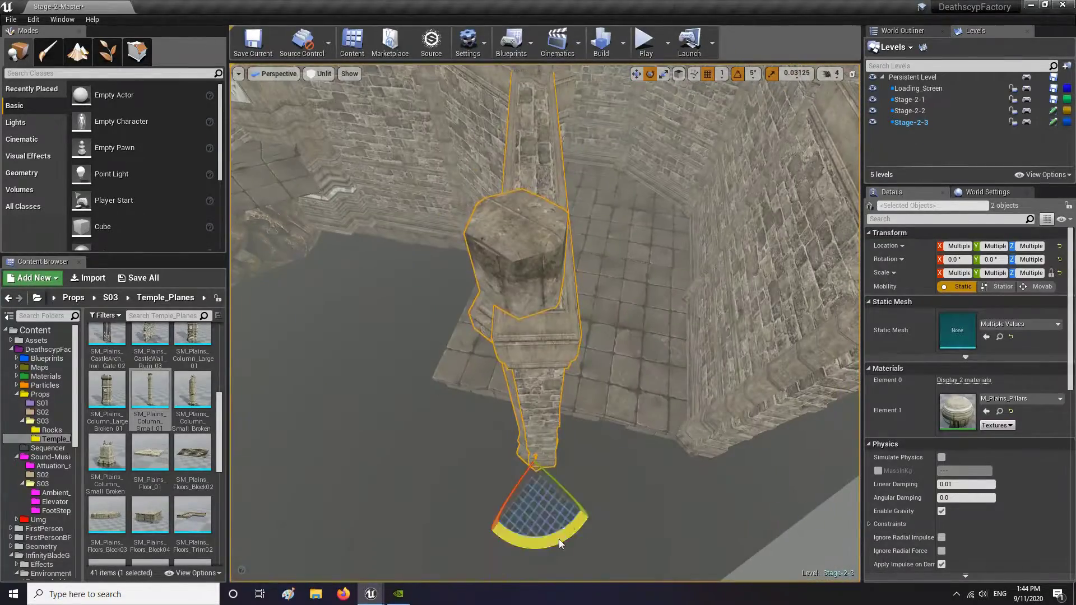
left_click(486, 527)
Step: Select the outer wall's end section with its small column and shift them together along the wall
right_click_drag(487, 527, 608, 269)
left_click(608, 269)
left_click(538, 247, "ctrl")
right_click_drag(538, 246, 561, 292)
left_click_drag(639, 310, 657, 314)
Step: Try to stretch the outer wall's end section to Y scale 2.0625
left_click(575, 263)
key("r")
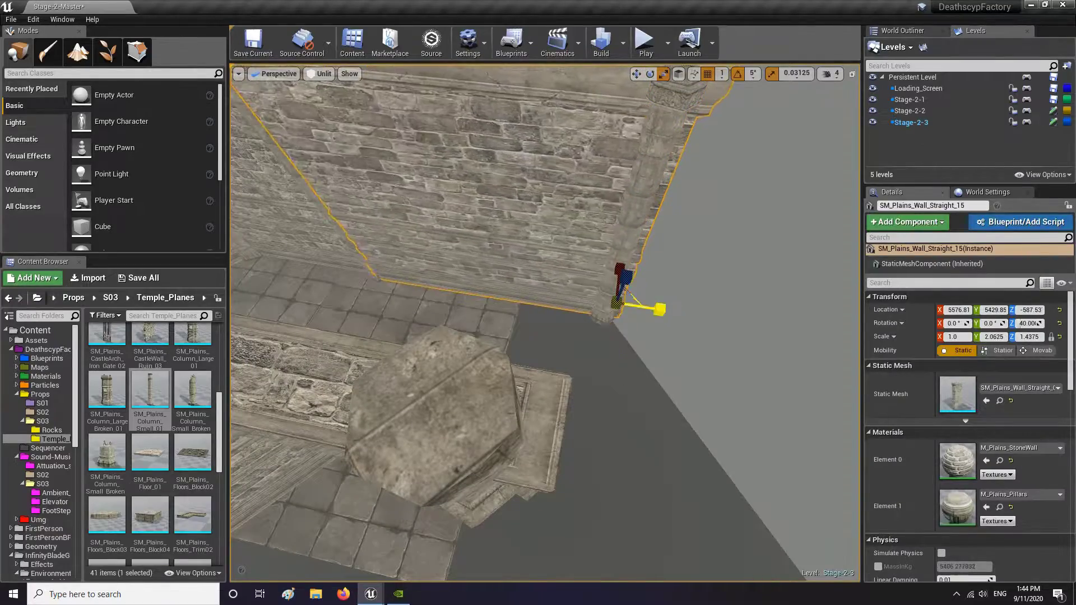
right_click_drag(660, 310, 639, 325)
key("Delete")
Step: Continue the outer wall with a straight wall copy at about X 5369, Y 5678, Z -588, rotated 40° about Z
left_click(560, 314)
key("w")
left_click_drag(638, 371, 806, 331)
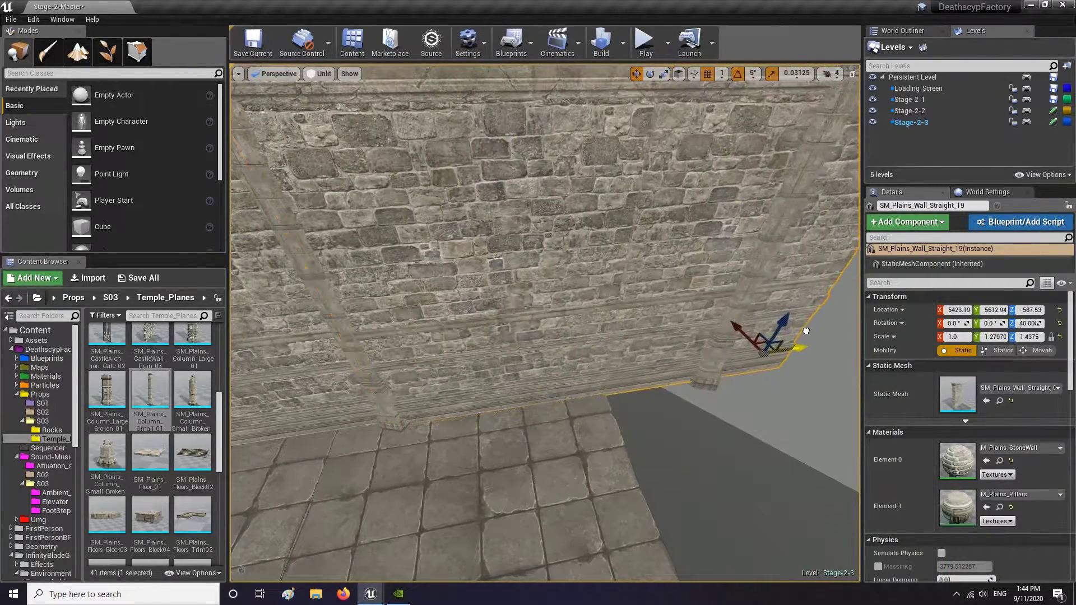
right_click_drag(806, 330, 750, 319)
left_click(749, 314)
key("ctrl+z")
left_click(650, 246, "ctrl")
left_click_drag(754, 339, 769, 337)
right_click_drag(769, 337, 729, 392)
Step: Move the inner wall's small column to about X 5244, Y 4704, Z -600
left_click(653, 314)
right_click_drag(653, 314, 650, 353)
left_click_drag(603, 434, 572, 385)
right_click_drag(571, 386, 644, 392)
left_click_drag(496, 467, 517, 460)
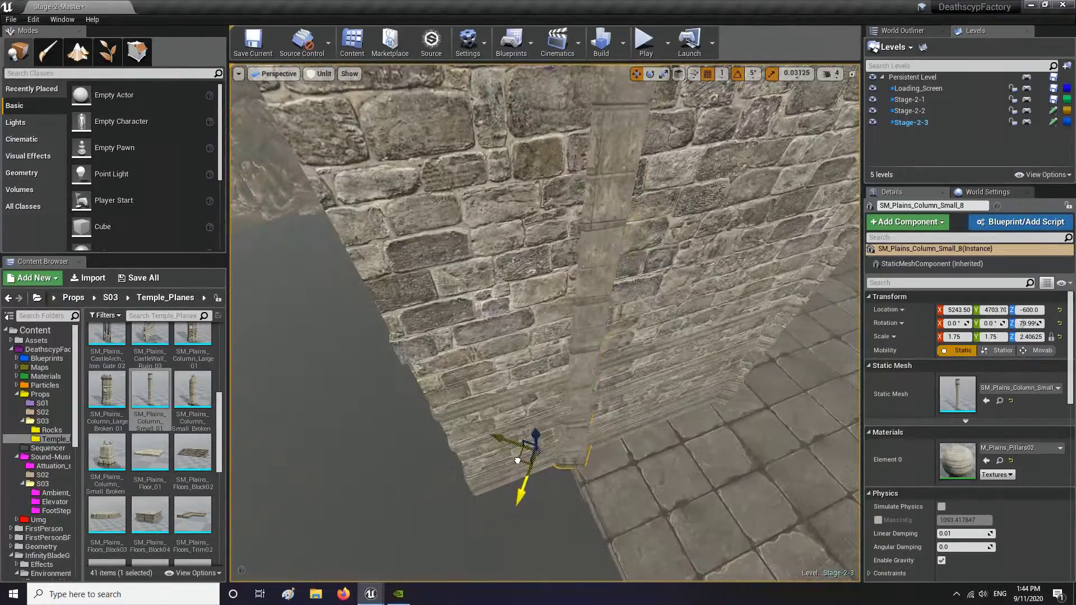
mouse_move(517, 460)
right_mouse_down()
mouse_move(566, 466)
mouse_move(516, 471)
right_mouse_up()
Step: Extend the lower floor with another floor block along the passage between the two walls
left_click(566, 465)
left_click_drag(392, 348, 332, 580)
right_click_drag(331, 580, 359, 560)
left_click_drag(413, 430, 408, 447)
right_click_drag(408, 447, 482, 426)
Step: Extend the inner wall with a rotated straight wall copy at about X 4595, Y 5164, Z -588
left_click(754, 280)
right_click_drag(754, 281, 695, 365)
left_click(740, 225)
right_click_drag(547, 430, 325, 428)
left_click(325, 427)
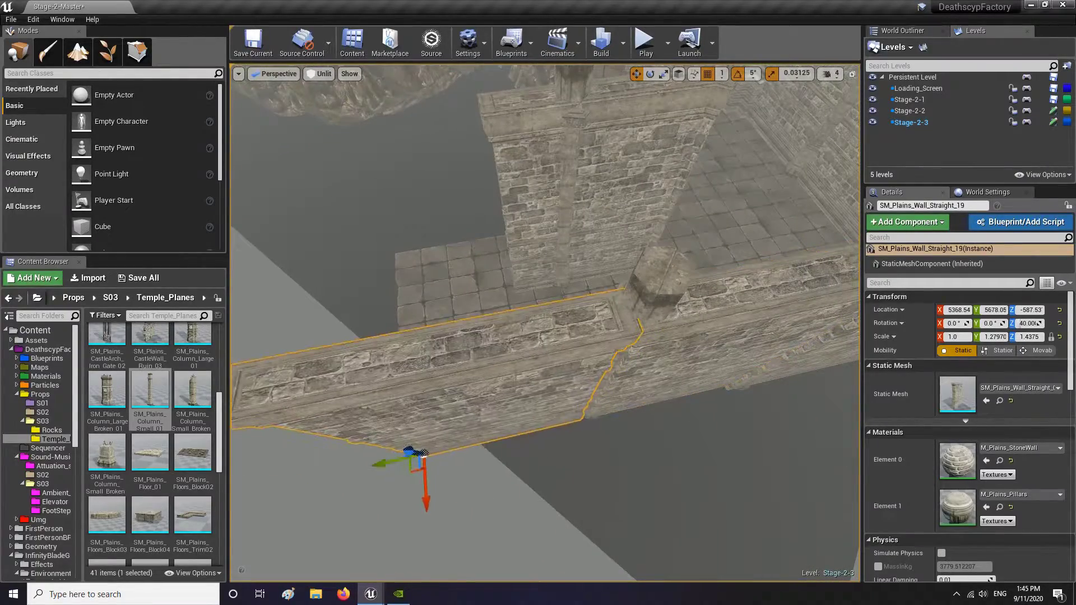
left_click_drag(344, 299, 366, 295)
key("e")
right_click_drag(365, 295, 292, 319)
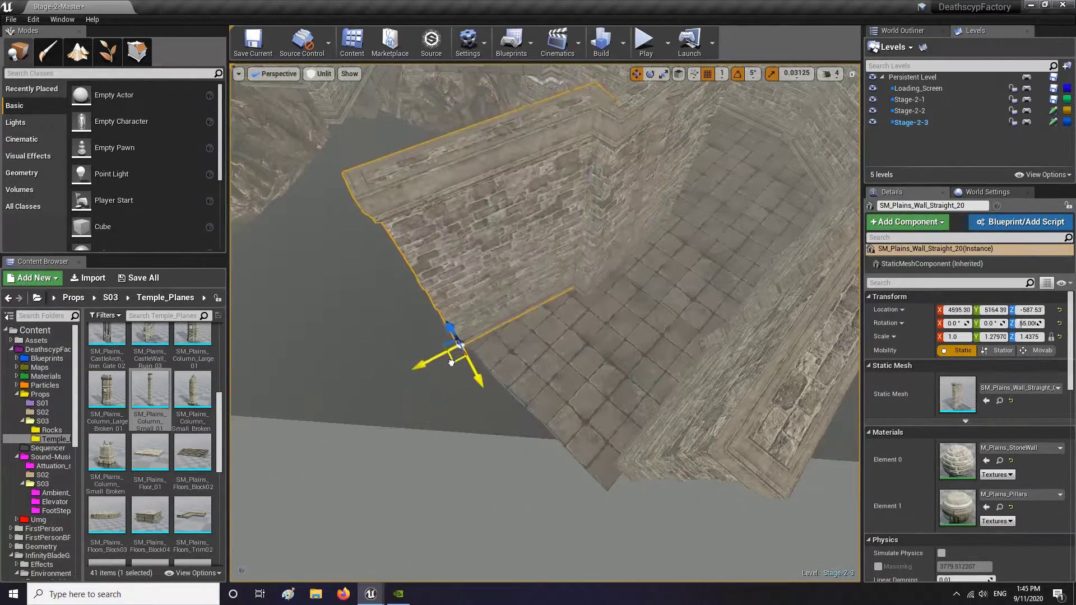
Step: Rotate the outer wall's end segment to 20° about Z near X 5729, Y 5962, and adjust its scale
right_click_drag(538, 325, 644, 347)
left_click(712, 336)
key("e")
left_click_drag(734, 432, 801, 457)
key("w")
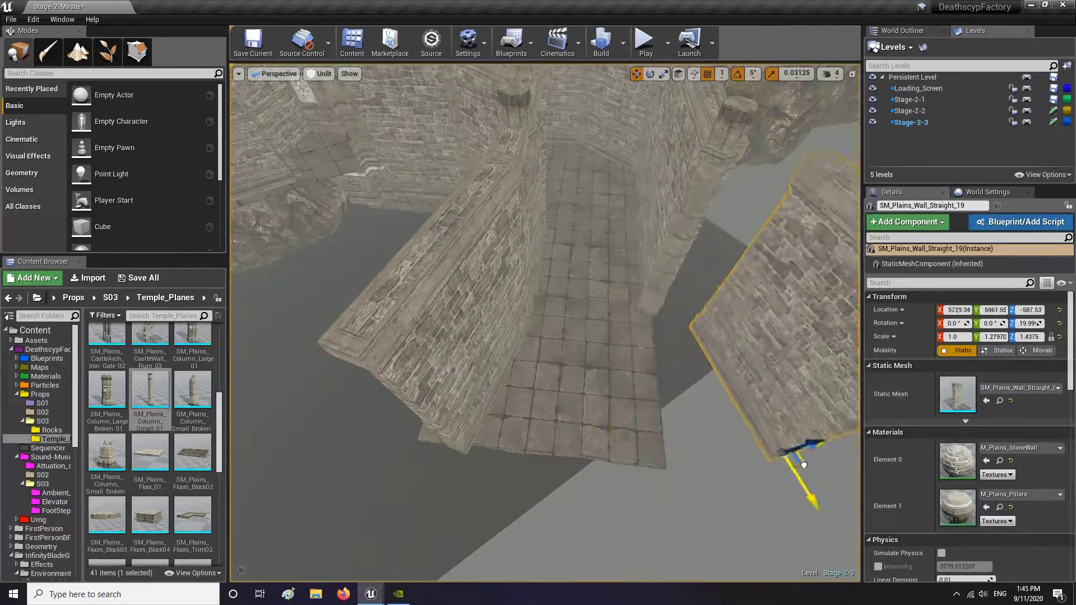
key("r")
left_click_drag(750, 504, 764, 526)
right_click_drag(673, 392, 617, 426)
Step: Widen the lower floor past the passage exit with floor block copies, one at about X 3936, Y 5704, Z -768
left_click(617, 477)
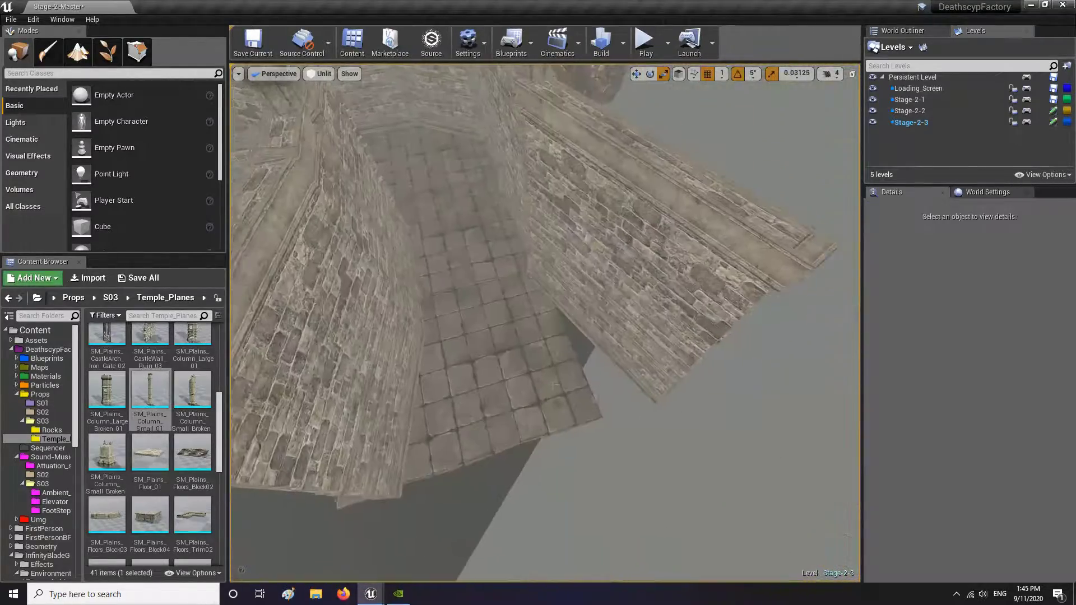
left_click(493, 392)
left_click_drag(637, 423, 621, 428)
right_click_drag(621, 428, 768, 421)
left_click_drag(685, 368, 628, 367)
right_click_drag(627, 367, 437, 463)
left_click_drag(435, 498, 401, 500)
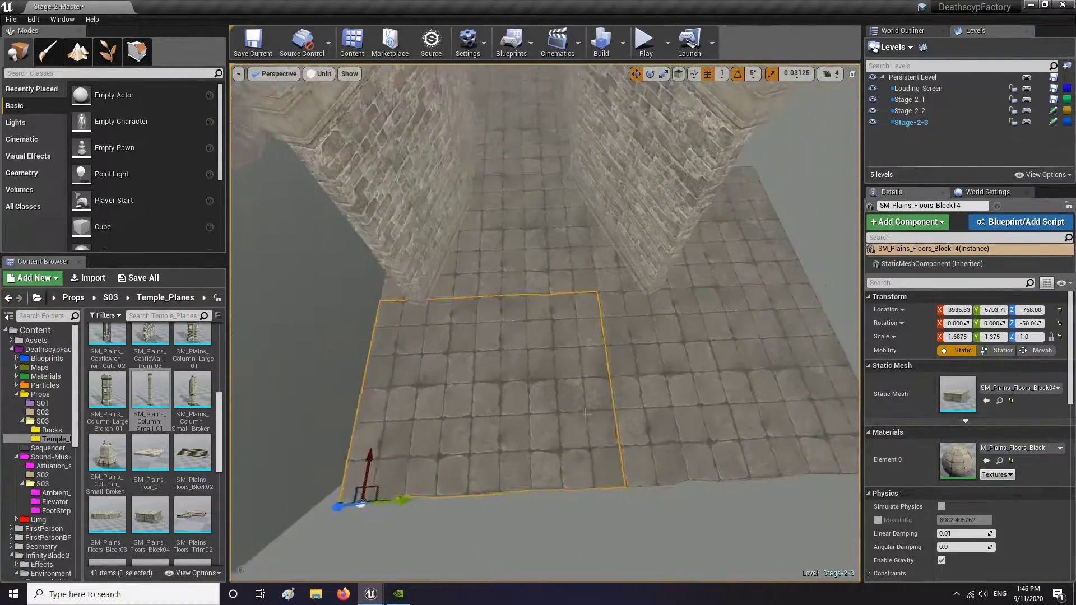
Step: Place SM_Plains_Column_Large_01 at the passage exit, about X 5550, Y 5864, Z -580, scaled to 1.97 in Z
left_click(319, 482)
mouse_move(504, 420)
right_mouse_down()
mouse_move(561, 337)
mouse_move(592, 384)
mouse_move(504, 417)
right_mouse_up()
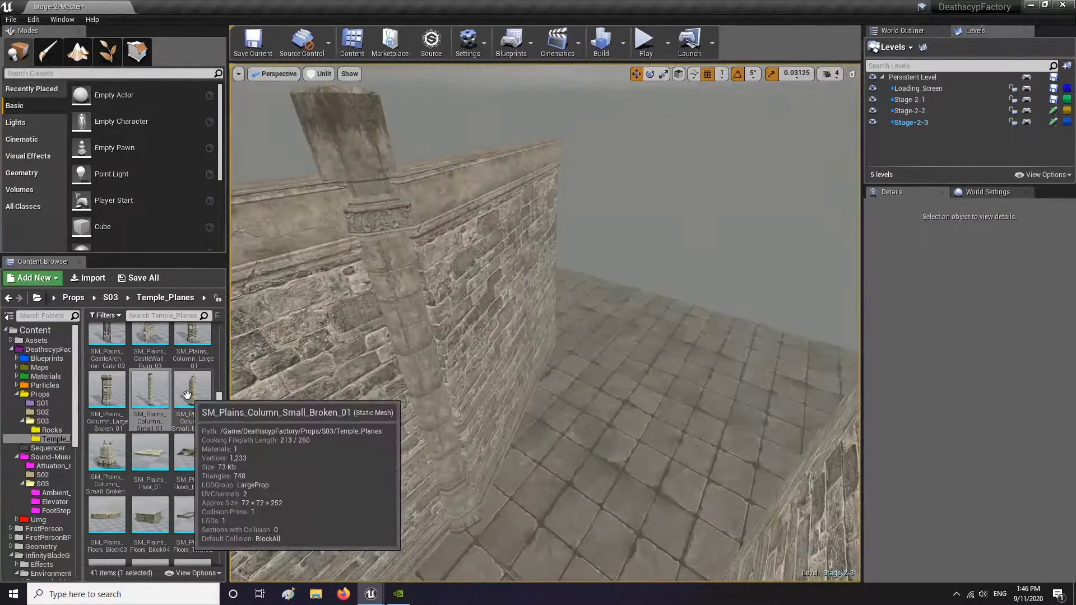
left_click_drag(193, 337, 535, 347)
key("r")
key("w")
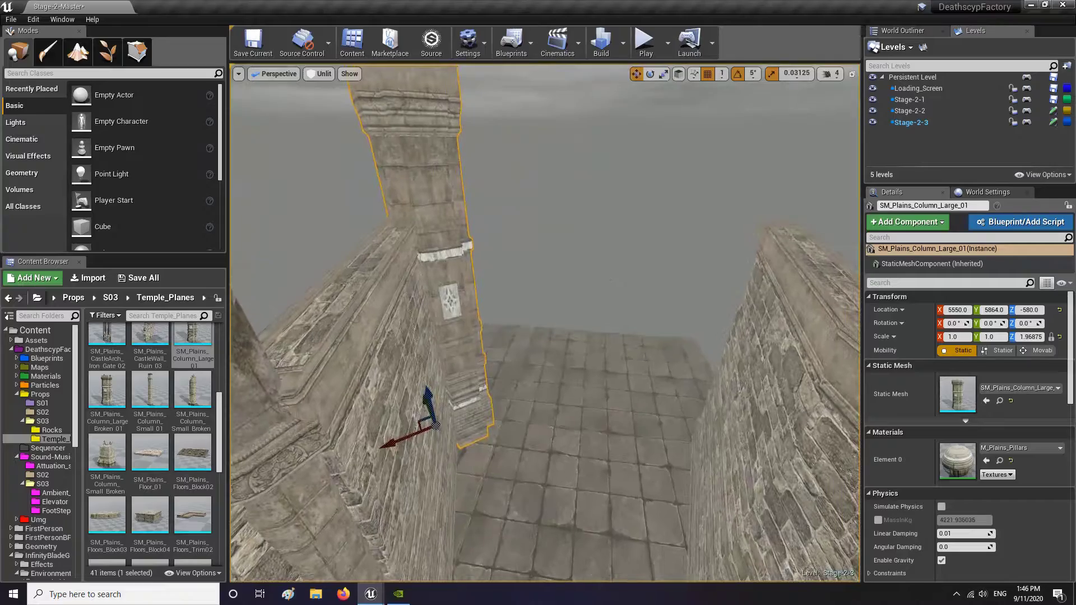
Step: Copy the large column to the opposite side of the passage exit and rotate the copy about Z to fit the wall
left_click(679, 74)
right_click_drag(545, 314, 544, 358)
left_click_drag(429, 330, 527, 287, "alt")
key("e")
left_click_drag(526, 334, 571, 325)
key("w")
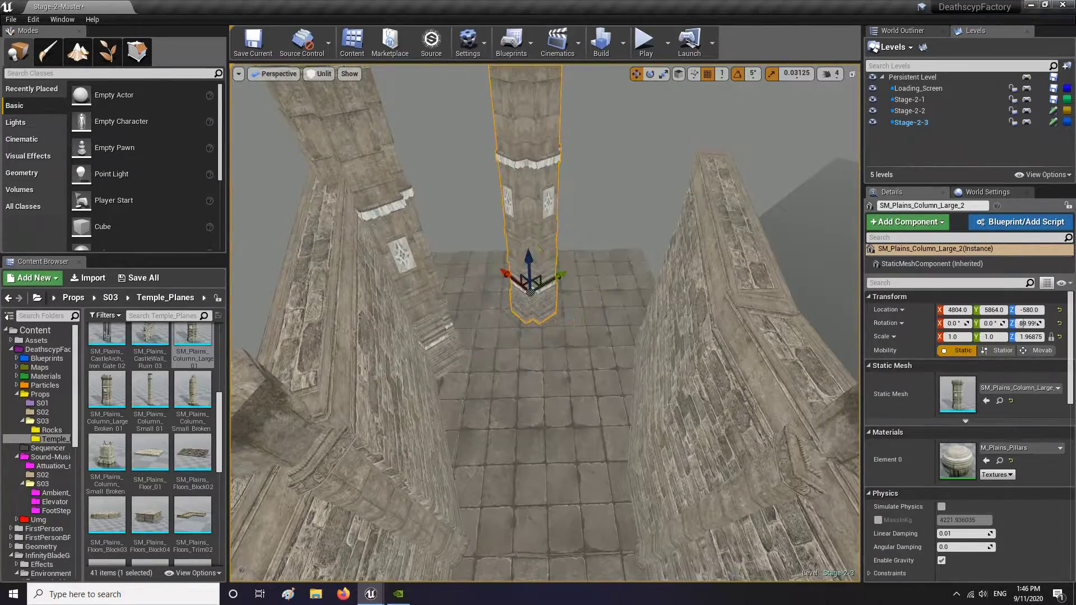
left_click_drag(520, 282, 633, 315)
right_click_drag(632, 315, 633, 280)
key("e")
left_click_drag(578, 392, 559, 367)
Step: Rotate the first large column about Z so it lines up with its wall end
left_click(322, 381)
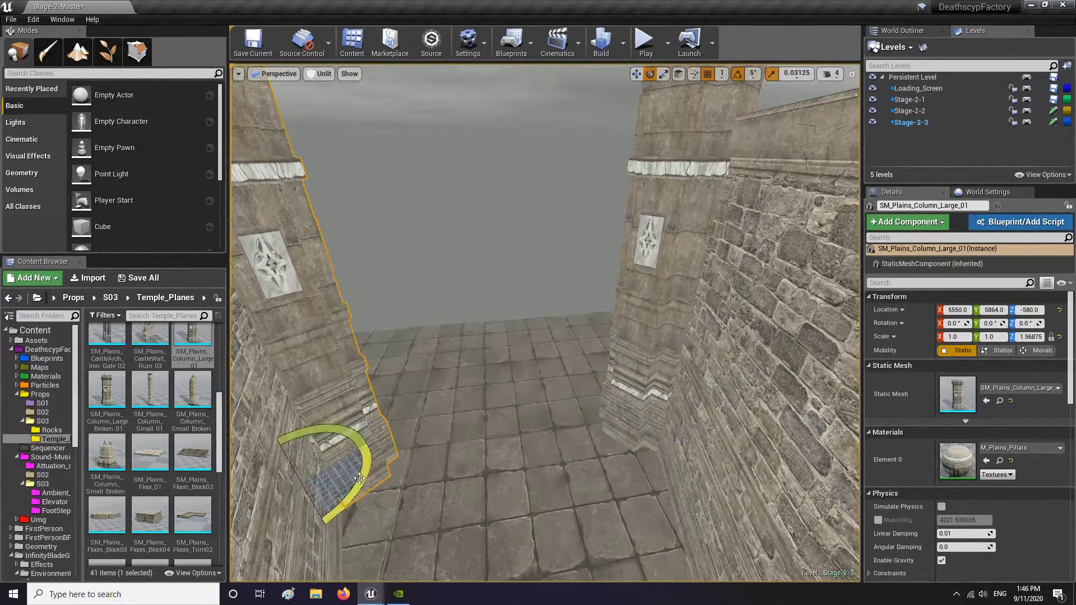
left_click_drag(297, 449, 328, 434)
right_click_drag(328, 435, 306, 381)
key("Escape")
Step: Place SM_Plains_Buttress_01 by the large columns near the passage entrance, raise it to wall height and rotate it
scroll(156, 466, "up", 4)
right_click_drag(538, 325, 595, 313)
scroll(199, 418, "up", 4)
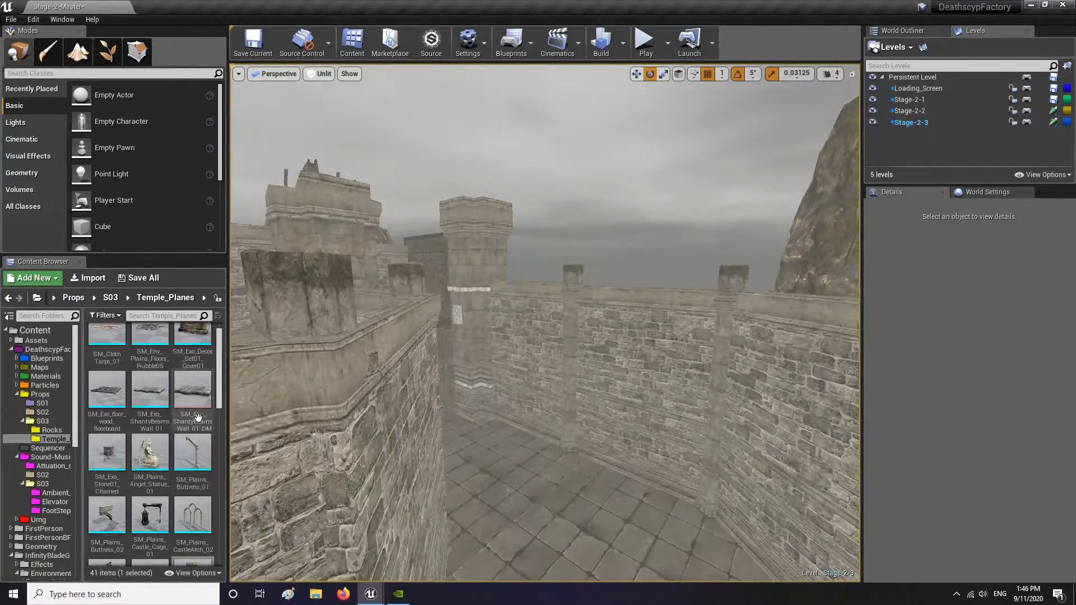
right_click_drag(505, 336, 459, 347)
left_click_drag(192, 453, 555, 382)
key("w")
left_click_drag(560, 325, 560, 280)
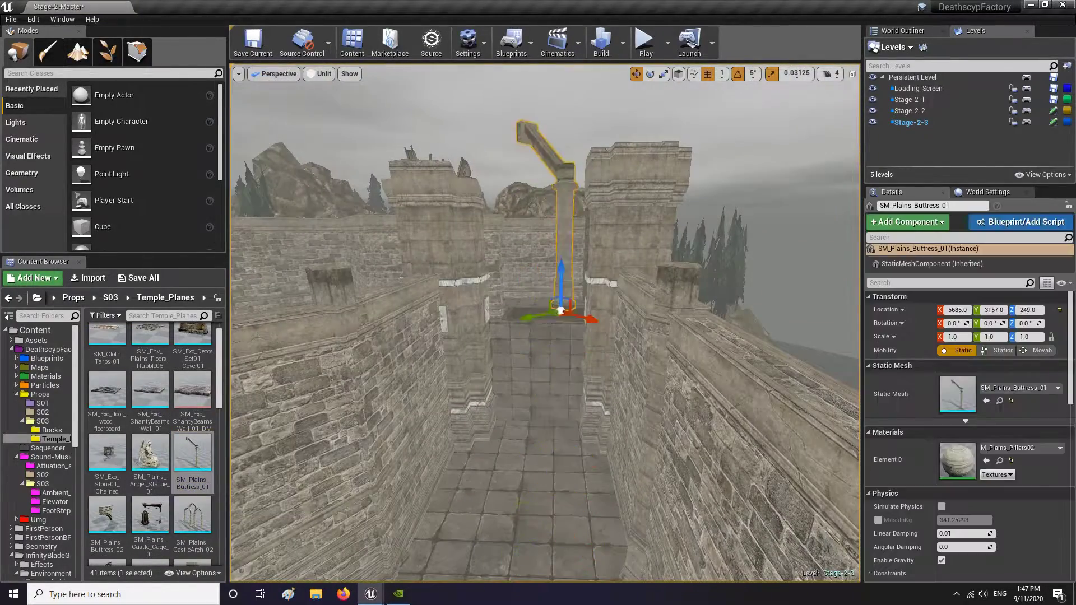
right_click_drag(560, 336, 583, 341)
key("e")
mouse_move(625, 337)
left_mouse_down()
mouse_move(636, 365)
mouse_move(630, 354)
left_mouse_up()
Step: Set a second buttress on the opposite wall at about X 5519, Y 3725, Z 384, rotated -50° about Z and scaled to 0.78 in Z
right_click_drag(582, 336, 628, 381)
key("w")
left_click_drag(482, 349, 658, 350)
right_click_drag(658, 350, 577, 280)
key("r")
left_click_drag(686, 389, 686, 415)
key("f")
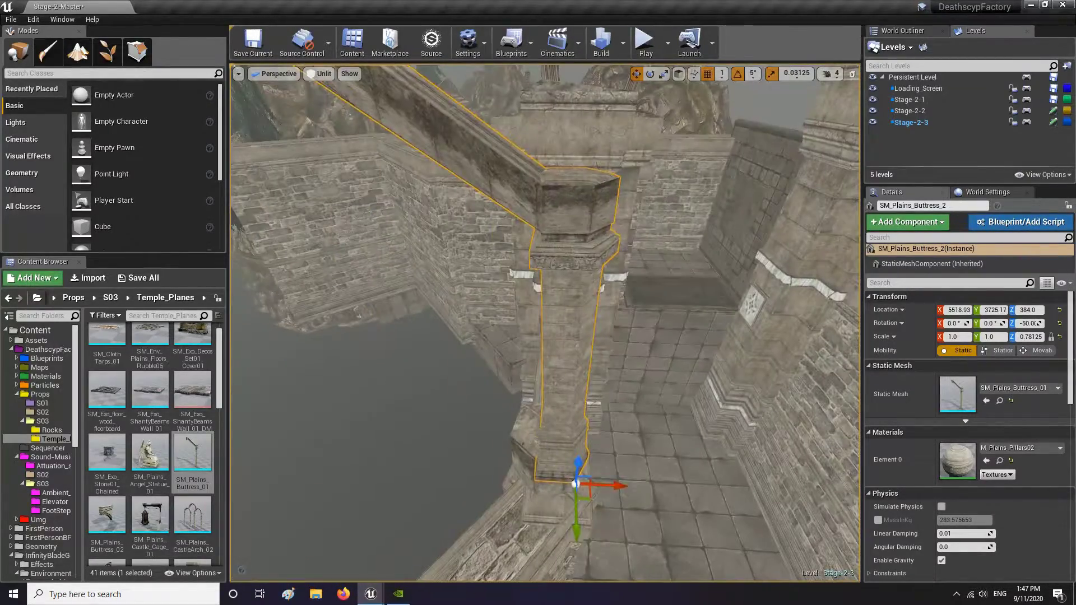
Step: Turn the second buttress and shift the small column beneath it to about X 5546, Y 3782, Z -600
key("e")
left_click_drag(505, 481, 560, 445)
key("w")
right_click_drag(561, 446, 590, 426)
left_click(532, 448)
key("e")
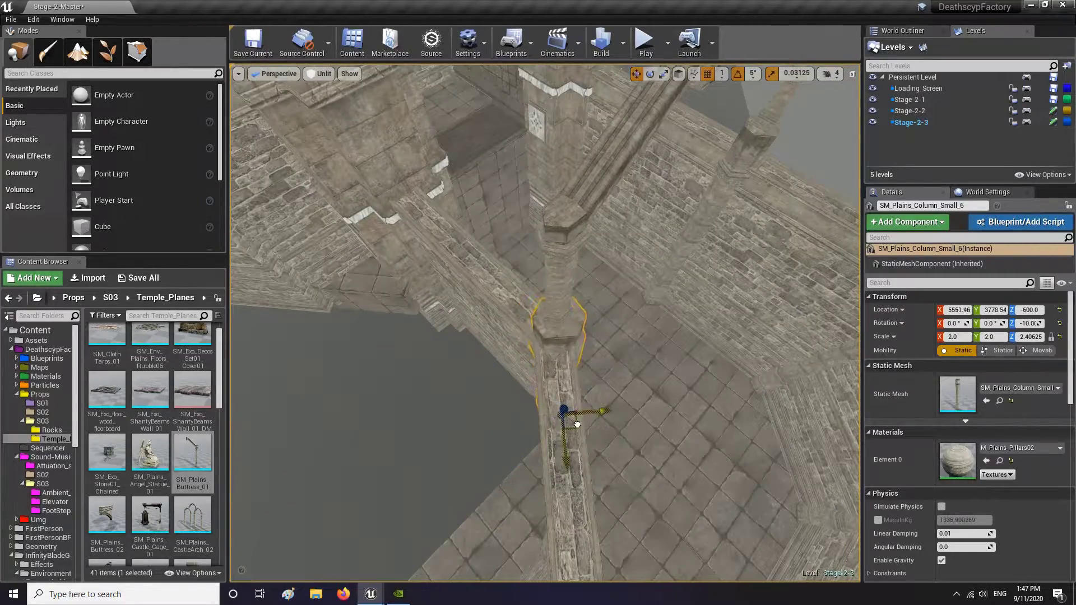
left_click_drag(577, 425, 574, 428)
right_click_drag(574, 428, 574, 362)
Step: Delete the unwanted object near the large columns at the passage entrance
scroll(147, 446, "down", 5)
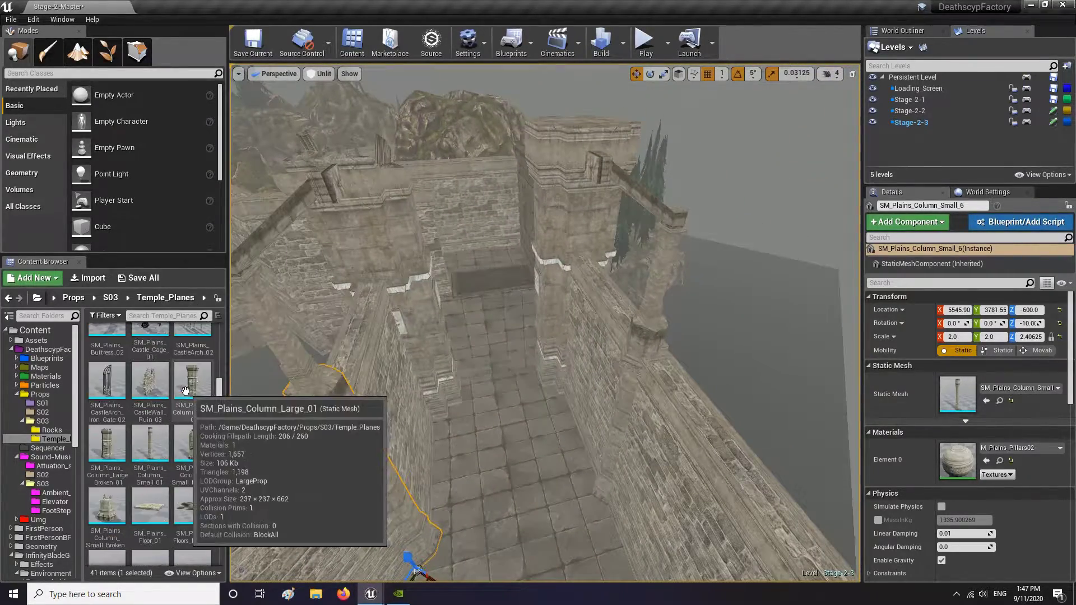
right_click_drag(476, 258, 493, 185)
left_click(453, 169)
key("Delete")
Step: Scale the upright trim block on the wall beside the large column to 1.03 in X and Y
scroll(168, 448, "down", 5)
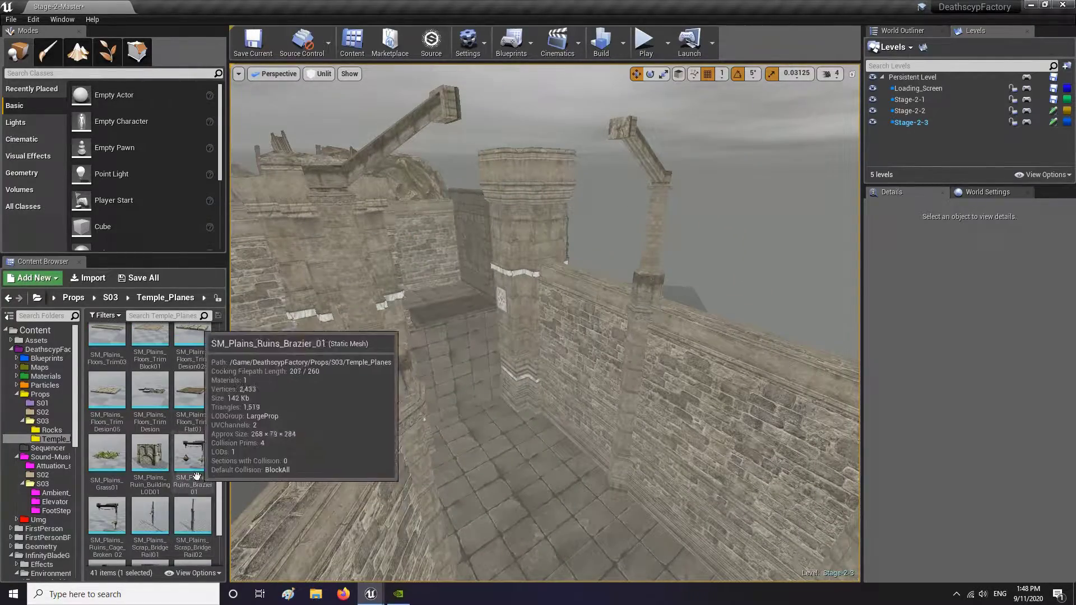
right_click_drag(314, 348, 297, 319)
left_click(285, 269)
right_click_drag(627, 411, 629, 471)
key("r")
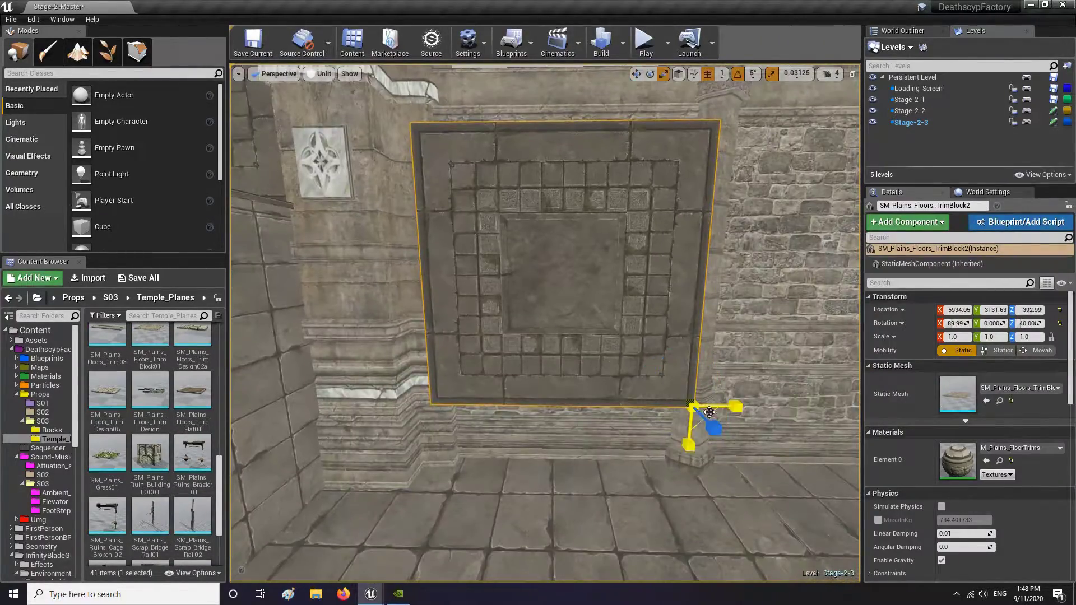
mouse_move(707, 417)
left_mouse_down()
mouse_move(722, 414)
mouse_move(704, 423)
left_mouse_up()
key("w")
right_click_drag(704, 423, 698, 401)
middle_click_drag(705, 451, 604, 433)
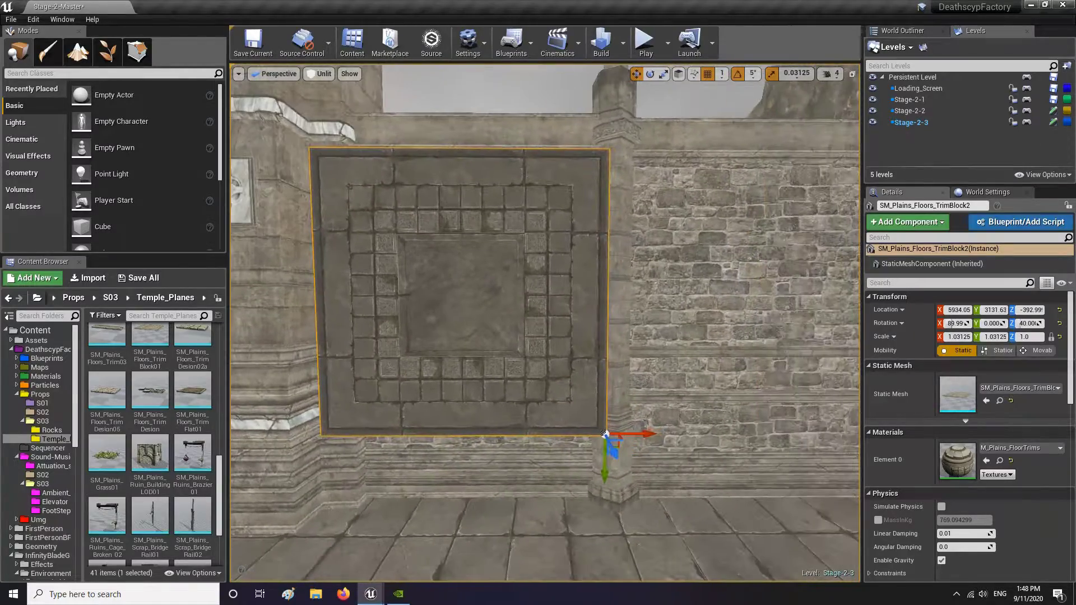
Step: Lay the trim block flat at 130° about Z and set it on the passage floor near X 5503, Y 3646, Z -582
key("e")
left_click_drag(650, 473, 602, 496)
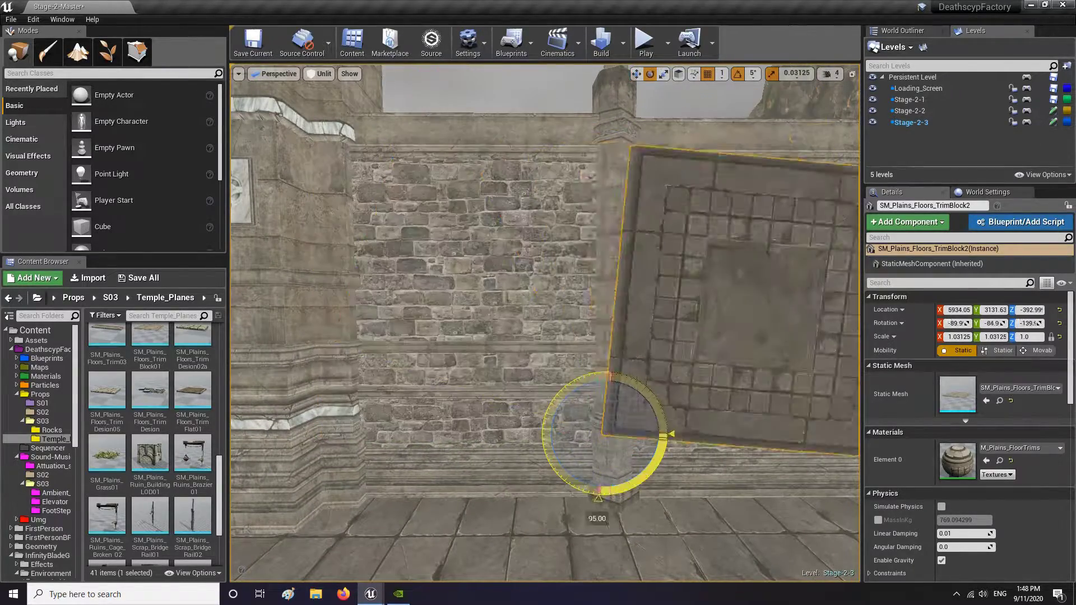
right_click_drag(602, 496, 720, 507)
left_click_drag(412, 474, 438, 462)
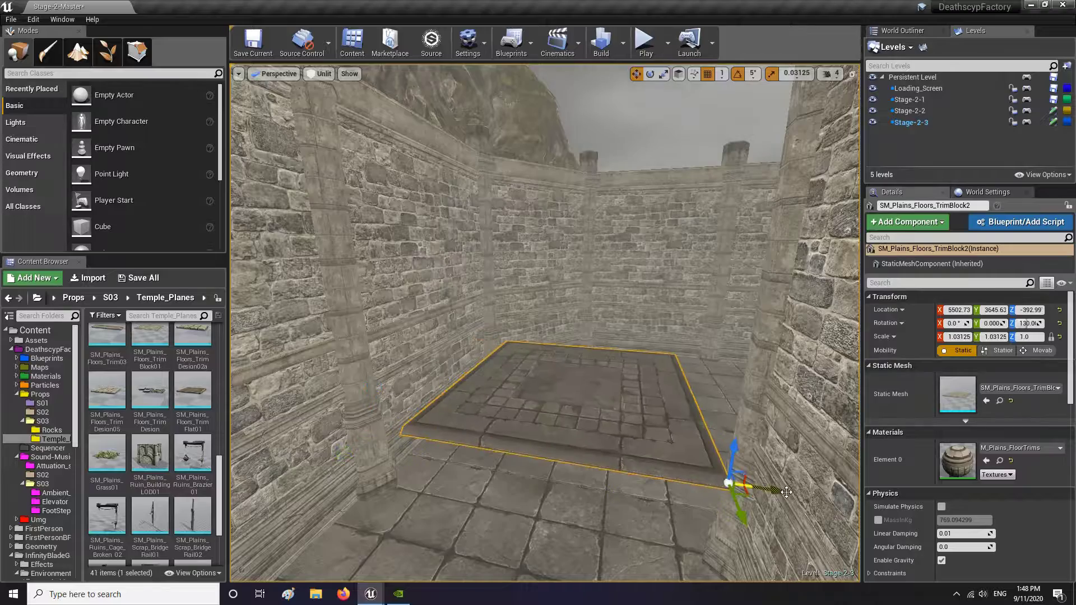
right_click_drag(787, 492, 774, 482)
left_click_drag(592, 396, 593, 400)
right_click_drag(593, 400, 589, 481)
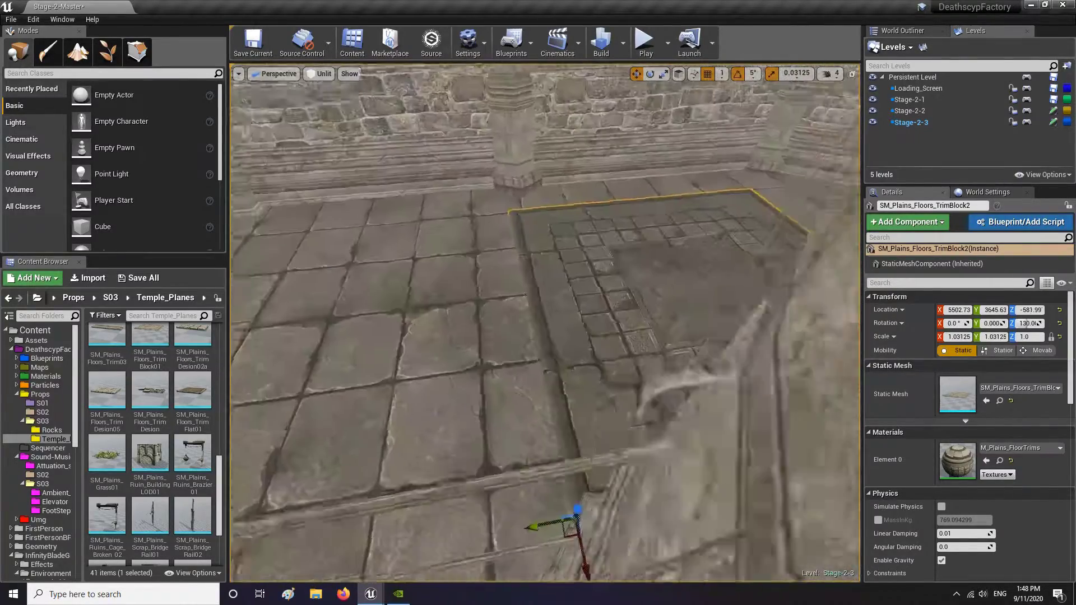
Step: Stand the trim block upright under the upper ledge at about X 4940, Y 3043, Z 28, scaled to 0.91 in X
left_click_drag(552, 507, 240, 274)
right_click_drag(240, 275, 218, 224)
left_click_drag(451, 255, 442, 235)
right_click_drag(443, 236, 393, 269)
left_click_drag(430, 401, 367, 309)
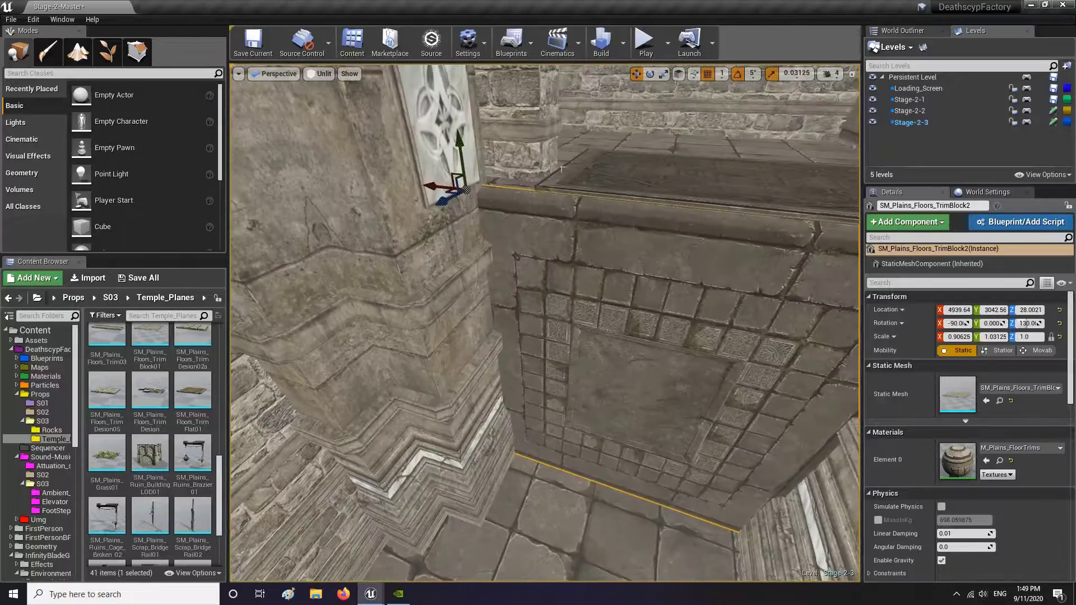
Step: Align the flat floor trim along the ledge edge at about X 4956, Y 3011, Z 34
left_click(595, 207)
right_click_drag(562, 169, 583, 257)
left_click(615, 191)
left_click(583, 258)
left_click_drag(489, 278, 485, 278)
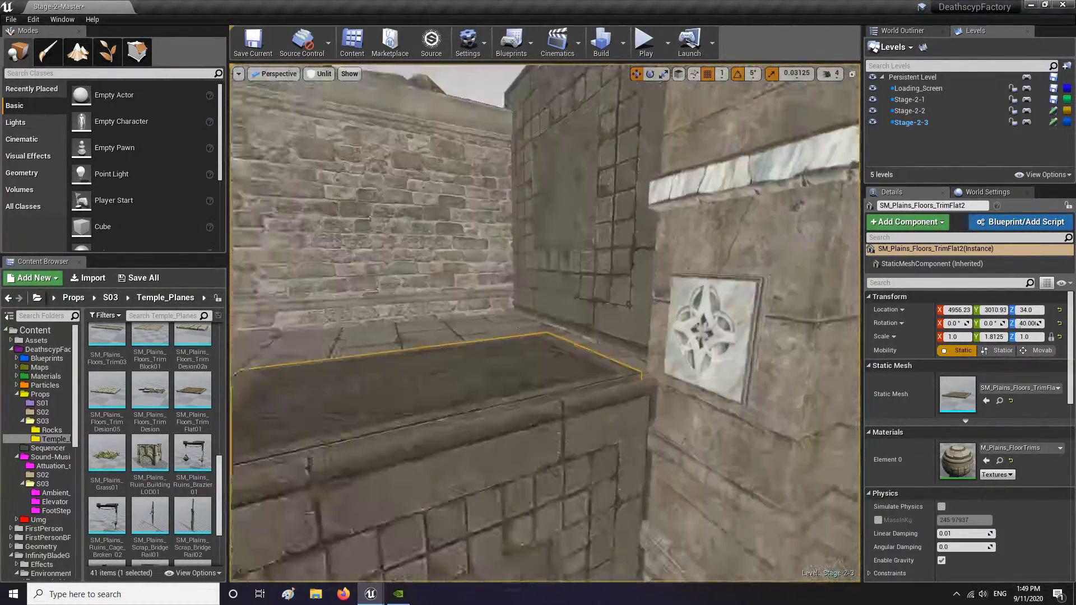
key("Escape")
Step: Rotate the large rock behind the outer wall
right_click_drag(484, 278, 534, 198)
left_click(534, 197)
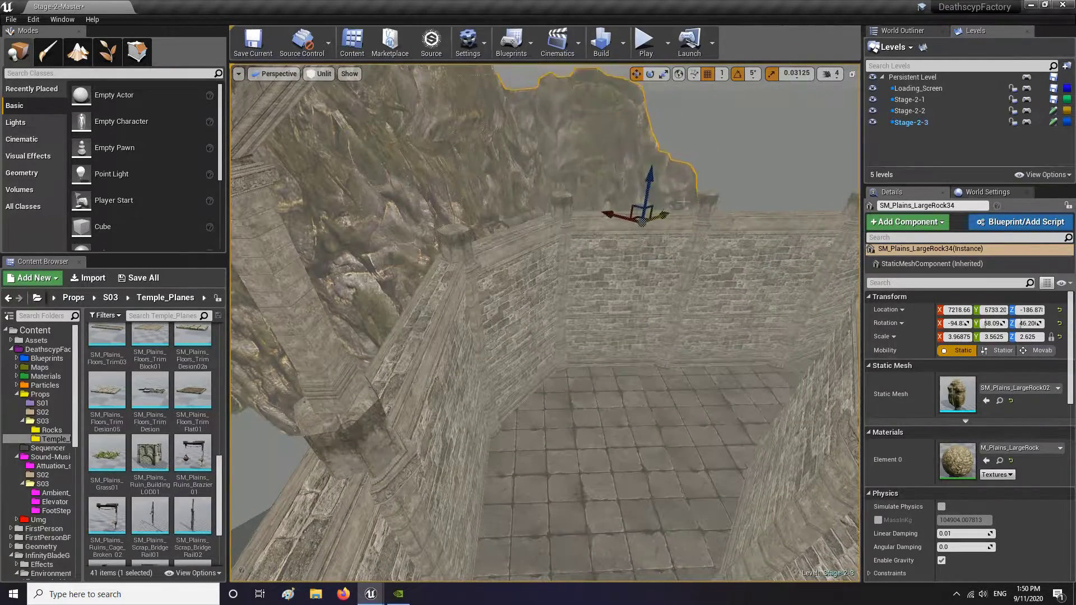
right_click_drag(683, 202, 582, 224)
left_click(583, 224)
key("e")
left_click_drag(681, 274, 605, 278)
Step: Move the pine cluster outside the inner wall to about X 4834, Y 3982, Z -46
right_click_drag(605, 278, 598, 300)
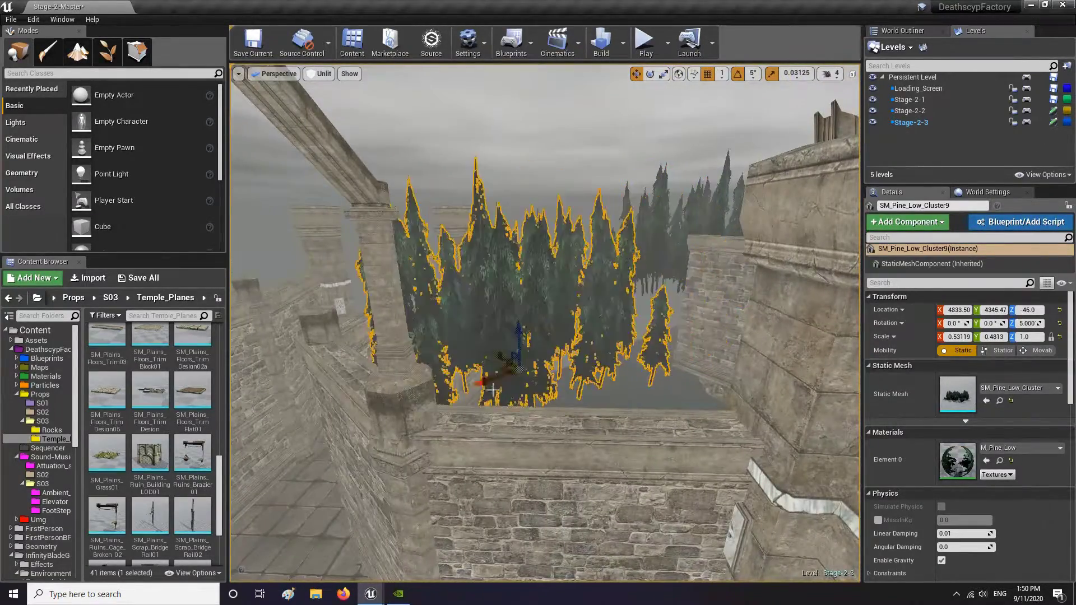
left_click_drag(501, 358, 561, 392)
right_click_drag(560, 393, 706, 386)
left_click_drag(707, 387, 723, 394)
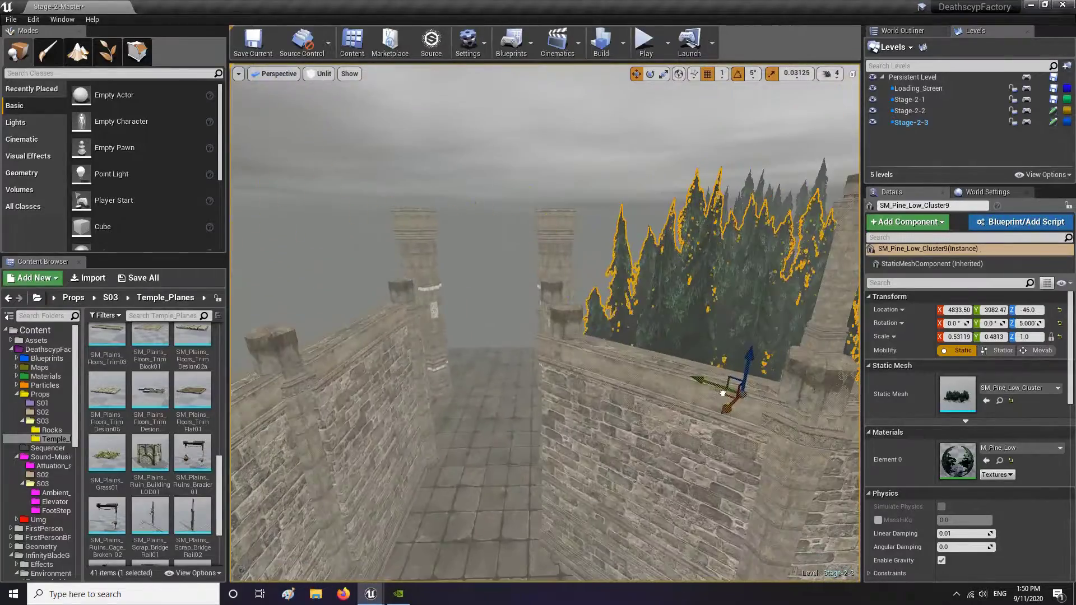
Step: Copy a large rock into the gap behind the inner wall, scale it to 3.84 in X and rotate it
right_click_drag(723, 393, 527, 284)
left_click(527, 284)
right_click_drag(744, 348, 681, 291)
left_click_drag(681, 292, 583, 314, "alt")
right_click_drag(583, 314, 527, 240)
mouse_move(605, 340)
right_mouse_down()
mouse_move(661, 364)
mouse_move(594, 336)
mouse_move(605, 340)
right_mouse_up()
key("r")
left_click_drag(597, 353, 592, 355)
right_click_drag(592, 355, 506, 354)
key("e")
left_click_drag(466, 309, 466, 305)
key("Escape")
Step: Raise the pine cluster to Z 74 and move the rock behind it to about X 3576, Y 4840, Z -149
right_click_drag(465, 305, 482, 224)
left_click(482, 224)
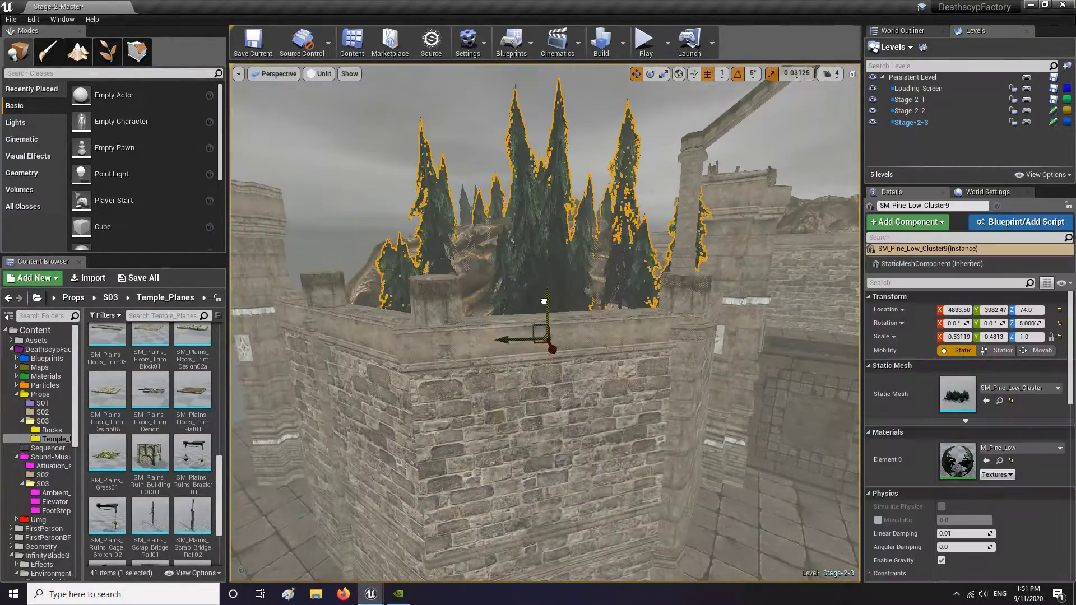
key("r")
right_click_drag(545, 301, 505, 305)
left_click(537, 227)
key("w")
left_click_drag(487, 327, 487, 308)
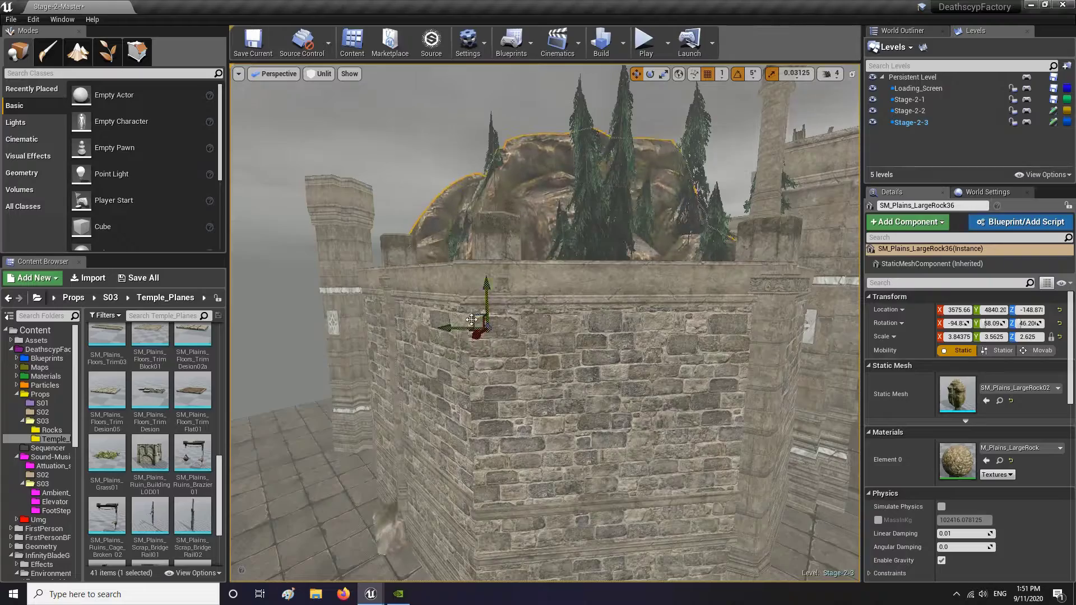
Step: Try to tilt the pine cluster by -15°, and undo the tilt
left_click(590, 232)
right_click_drag(590, 232, 617, 236)
key("e")
left_click_drag(588, 275, 612, 289)
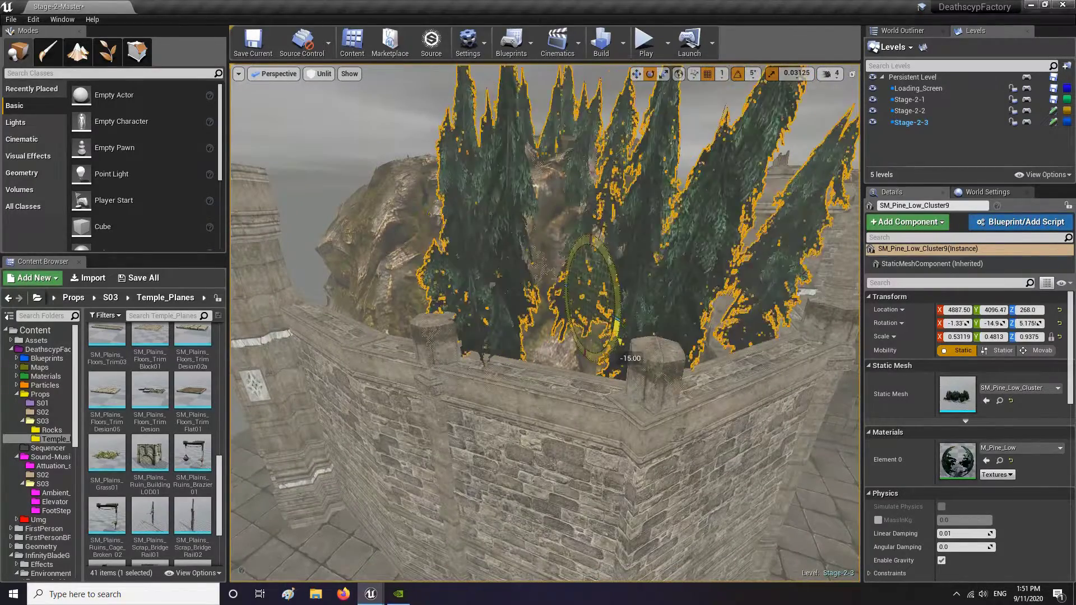
key("ctrl+z")
Step: Lower the pine cluster slightly behind the inner wall
right_click_drag(612, 288, 561, 302)
key("w")
left_click_drag(545, 314, 545, 328)
key("Escape")
Step: Place SM_Plains_Ruin_BuildingLOD01 beyond the two large columns at the passage exit and rotate it to -55° about Z
right_click_drag(545, 328, 431, 331)
left_click_drag(150, 454, 527, 426)
right_click_drag(527, 426, 527, 392)
key("e")
left_click_drag(488, 387, 542, 379)
right_click_drag(542, 379, 555, 379)
left_click_drag(385, 347, 377, 350)
Step: Scale the ruin building to 1.375 in Z and raise it above the large columns, about X 5125, Y 5968, Z 1229
right_click_drag(376, 351, 519, 359)
key("r")
left_click_drag(519, 331, 501, 179)
key("w")
right_click_drag(501, 179, 526, 190)
left_click_drag(544, 178, 544, 78)
right_click_drag(544, 78, 527, 123)
left_click_drag(488, 180, 448, 174)
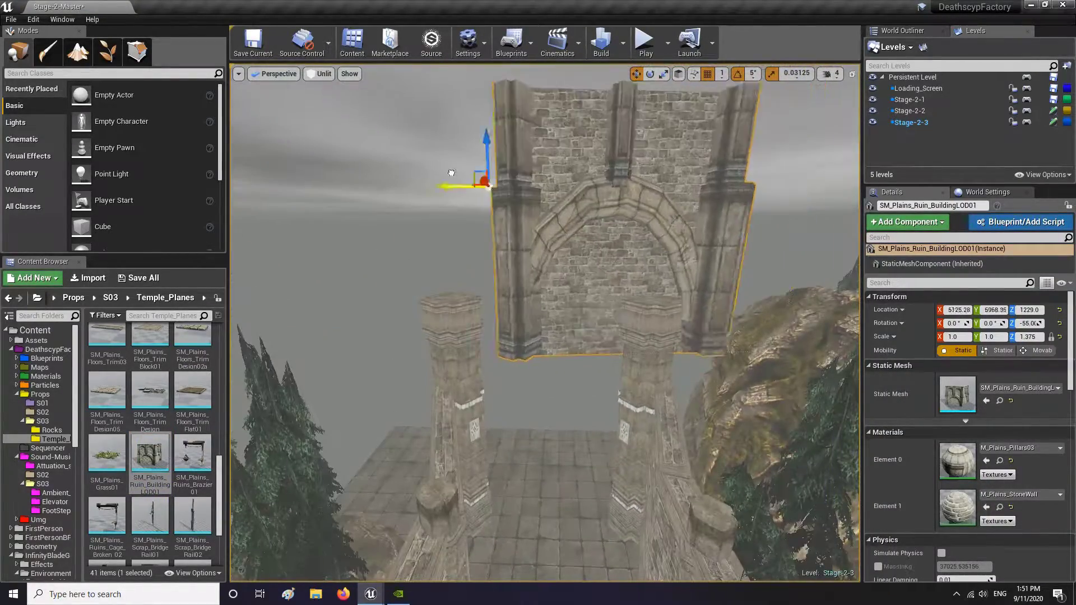
Step: Copy the ruin building around the exit, with one copy at about X 6310, Y 6798, Z 77, scaled to 2.06 in Z
right_click_drag(448, 174, 454, 190)
left_click(678, 74)
left_click_drag(440, 224, 314, 417, "alt")
key("w")
right_click_drag(314, 417, 358, 437)
Step: Save all modified maps and content
left_click(27, 172)
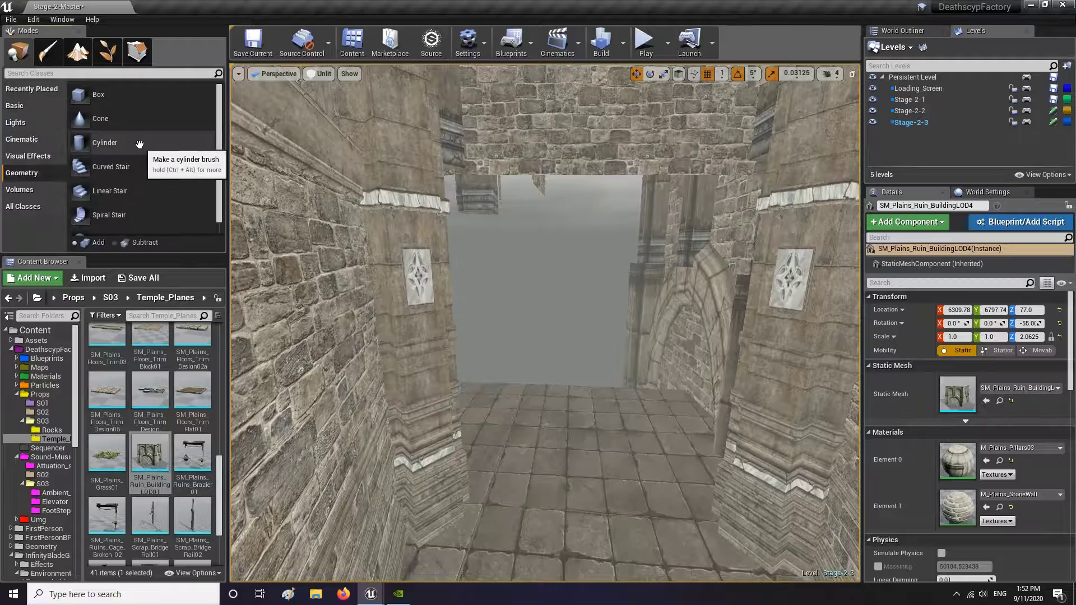
right_click_drag(471, 299, 471, 274)
left_click(138, 278)
left_click(627, 377)
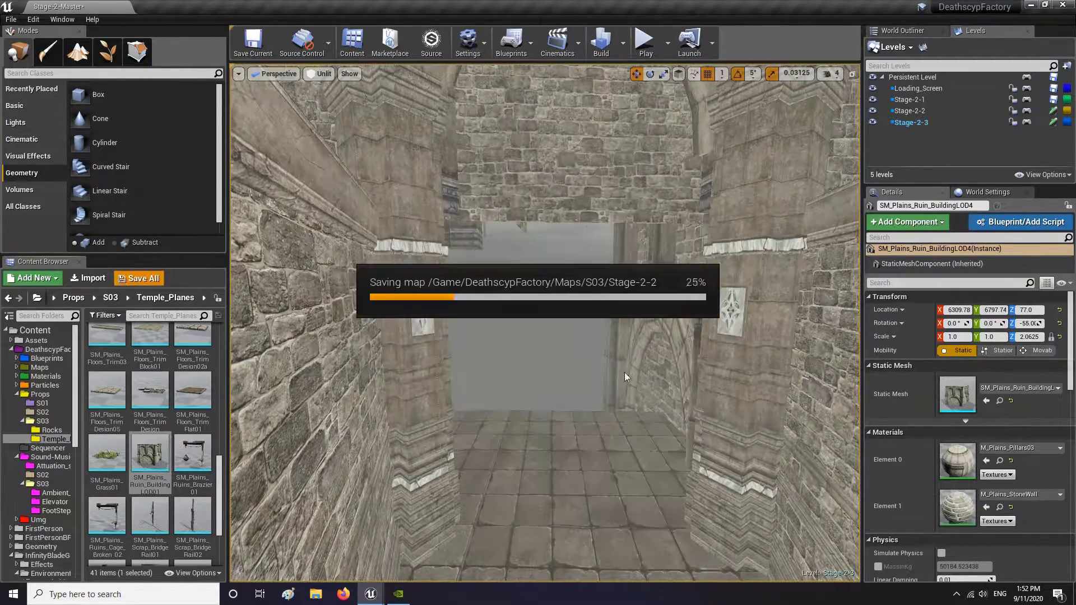
right_click_drag(560, 336, 527, 325)
right_click_drag(187, 439, 131, 482)
left_click_drag(110, 498, 678, 269)
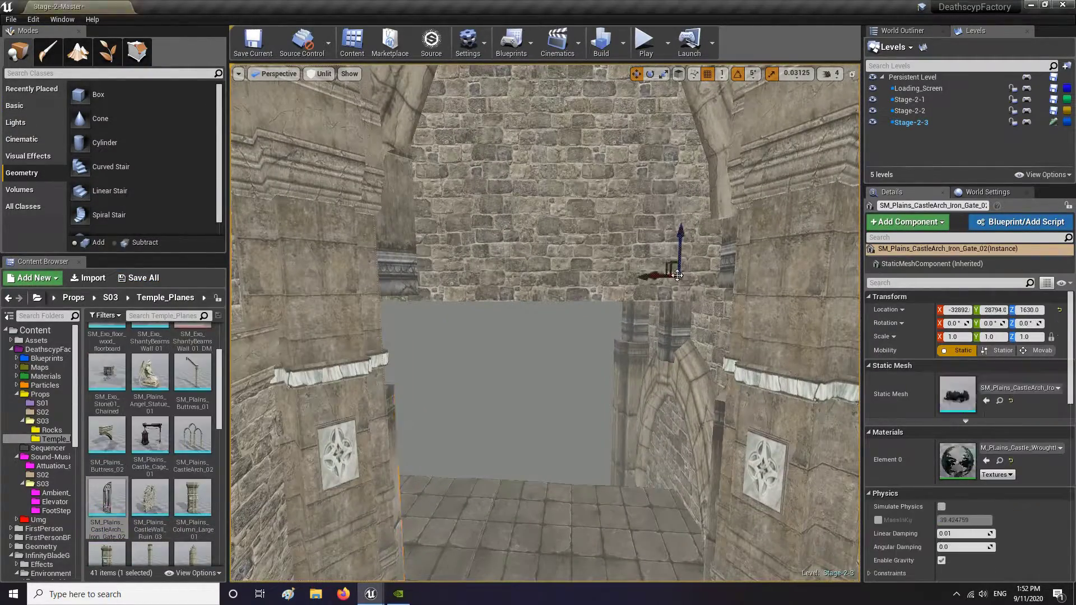
right_click_drag(616, 314, 605, 280)
key("ctrl+z")
key("ctrl+z")
Step: Place SM_Plains_CastleArch_Iron_Gate_02 against the ruin wall under the arch and rotate it to -140° about Z
left_click_drag(110, 498, 468, 305)
right_click_drag(468, 306, 542, 299)
key("e")
left_click_drag(502, 430, 566, 428)
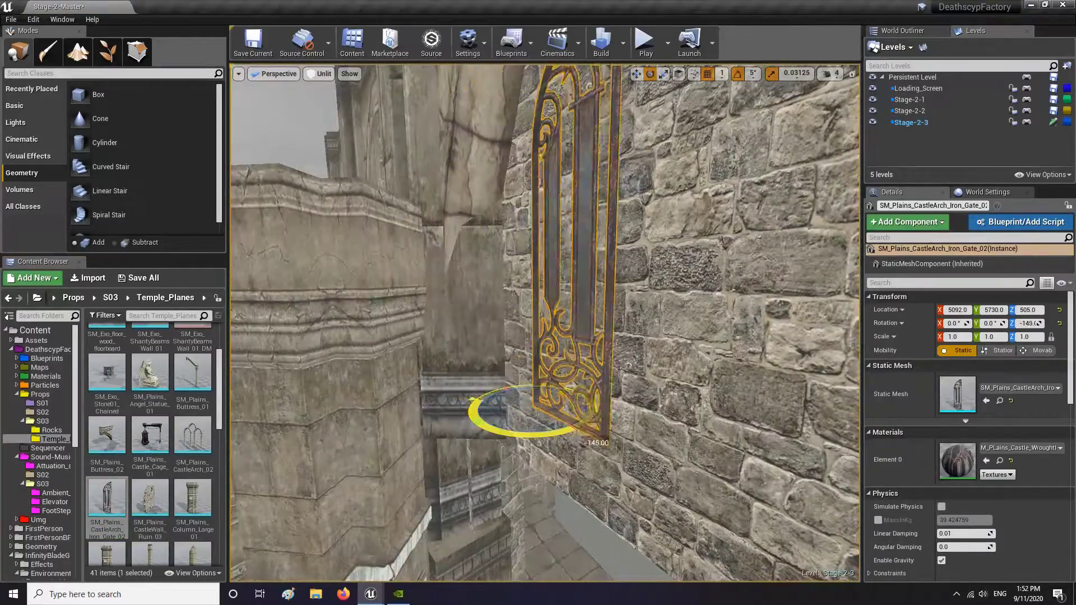
right_click_drag(566, 392, 614, 384)
right_click_drag(460, 381, 468, 342)
Step: Scale the iron gate to 2.156 in X and Z and copy it beside itself at about X 4906, Y 5663, Z 374
key("r")
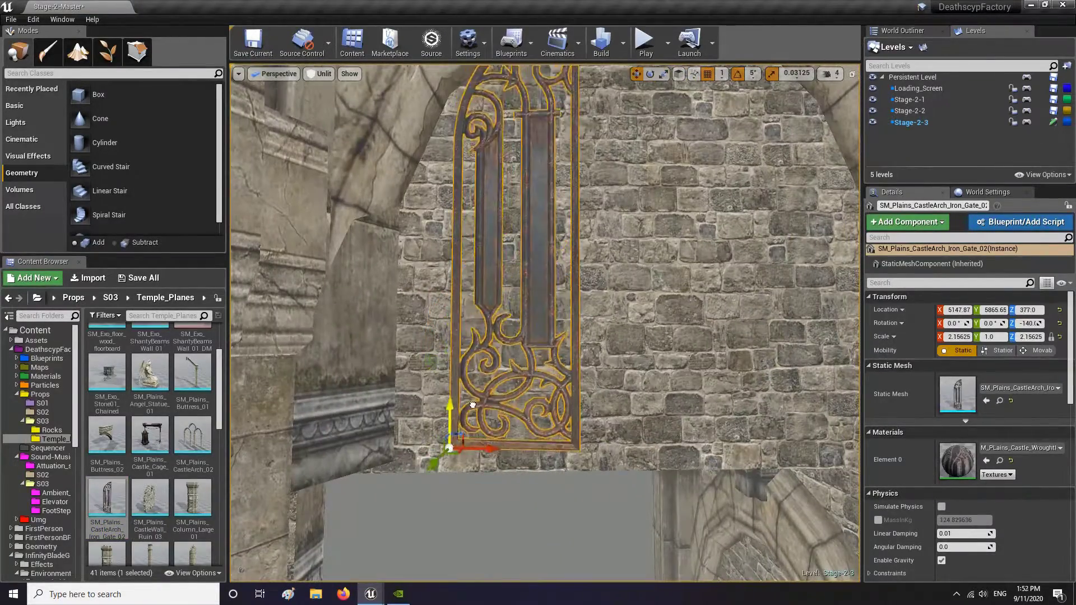
left_click_drag(473, 405, 472, 407)
right_click_drag(472, 408, 459, 393)
left_click_drag(407, 442, 426, 443)
right_click(592, 418)
mouse_move(658, 511)
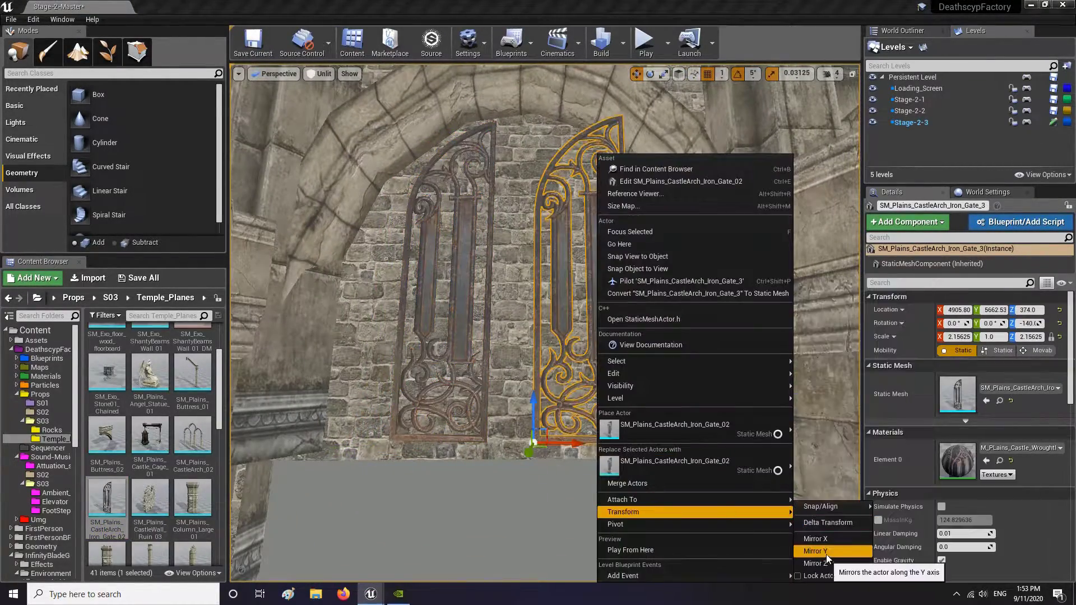
left_click(825, 553)
right_click_drag(807, 521, 796, 487)
key("ctrl+z")
Step: Mirror the gate copy along X, rotate it parallel to the wall and shift it to pair with the first leaf
right_click(656, 412)
mouse_move(744, 516)
left_click(871, 538)
key("e")
left_click_drag(606, 483, 644, 481)
left_click_drag(643, 441, 745, 441)
Step: Rescale both gate leaves together, bringing the mirrored leaf to about -2.03 in X and 3.375 in Y
right_click_drag(746, 441, 504, 448)
left_click(414, 314, "ctrl")
key("r")
mouse_move(464, 519)
left_mouse_down()
mouse_move(482, 538)
mouse_move(457, 514)
left_mouse_up()
key("w")
right_click_drag(457, 514, 415, 476)
key("r")
left_click_drag(508, 497, 493, 498)
Step: Join the mirrored leaf to the first at about X 4791, Y 5606, and adjust the position of both leaves under the arch
left_click(594, 426)
right_click_drag(595, 426, 628, 412)
key("w")
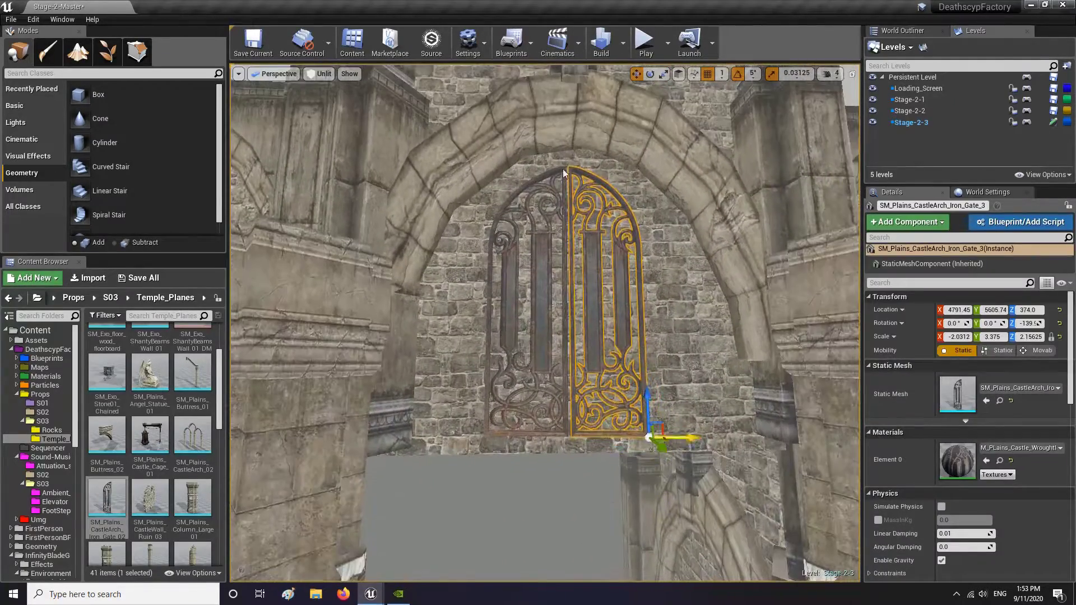
left_click(527, 325, "ctrl")
left_click_drag(503, 434, 503, 421)
key("Escape")
Step: Inspect the material assigned to the straight wall beside the exit
right_click_drag(503, 421, 505, 449)
mouse_move(571, 293)
right_mouse_down()
mouse_move(538, 292)
mouse_move(571, 293)
right_mouse_up()
right_click_drag(489, 279, 583, 296)
left_click(673, 314)
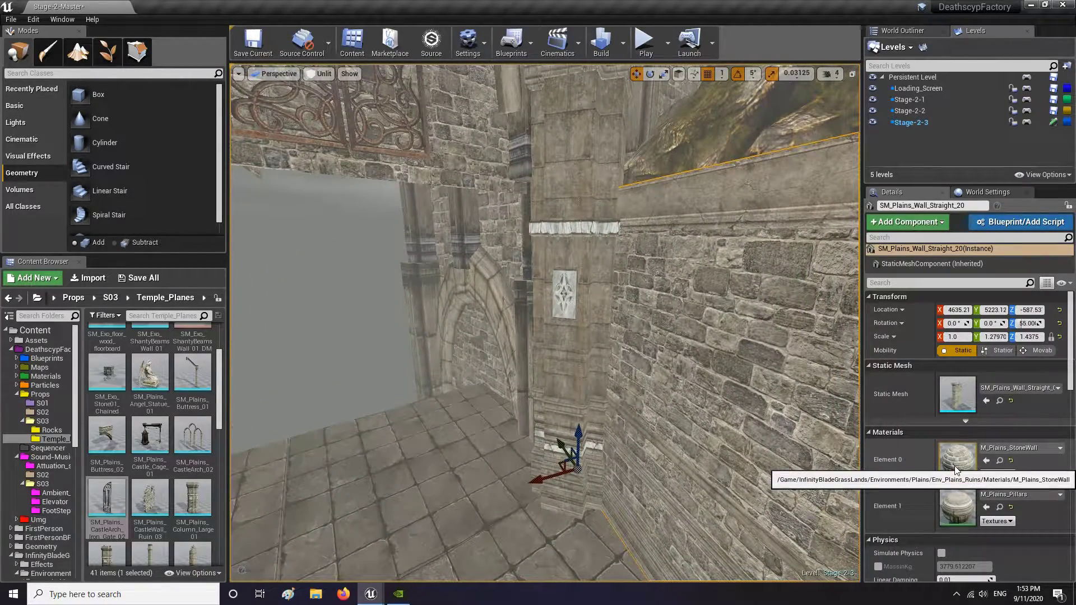
right_click_drag(605, 314, 566, 305)
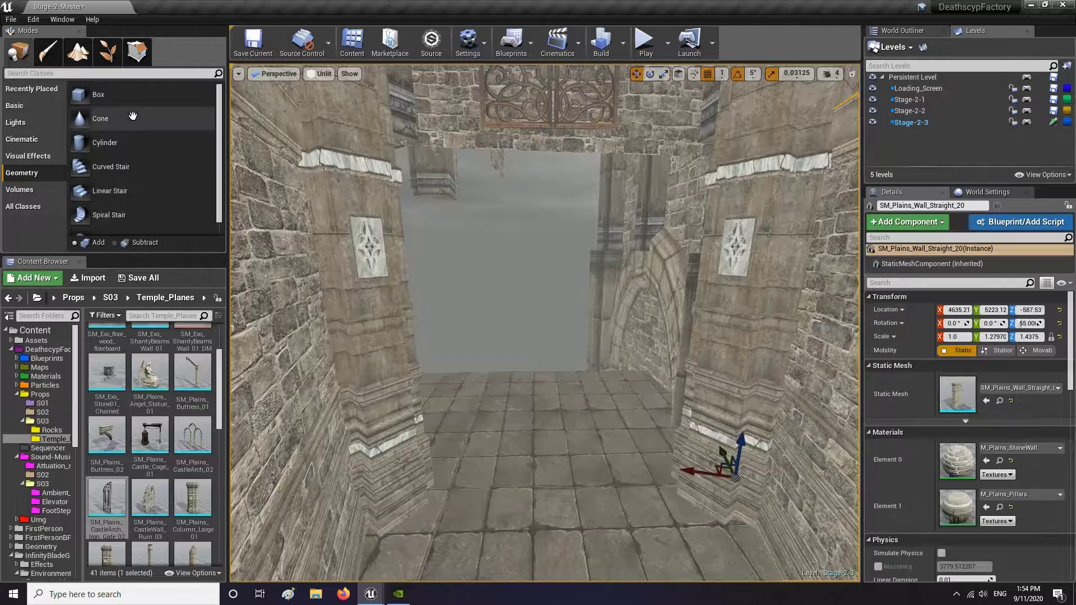
Step: Add an additive box brush in the exit opening and raise it to about X 5001, Y 5677, Z -43
mouse_move(106, 95)
left_mouse_down()
mouse_move(474, 332)
mouse_move(539, 435)
mouse_move(536, 452)
left_mouse_up()
right_click_drag(537, 453, 519, 443)
left_click_drag(566, 362, 575, 245)
key("w")
right_click_drag(574, 244, 575, 240)
Step: Rotate the box brush to -50° about Z to line up with the passage floor
key("e")
mouse_move(519, 289)
left_mouse_down()
mouse_move(482, 290)
mouse_move(499, 297)
left_mouse_up()
key("s")
mouse_move(546, 298)
right_mouse_down()
mouse_move(521, 289)
mouse_move(532, 287)
mouse_move(532, 266)
right_mouse_up()
key("w")
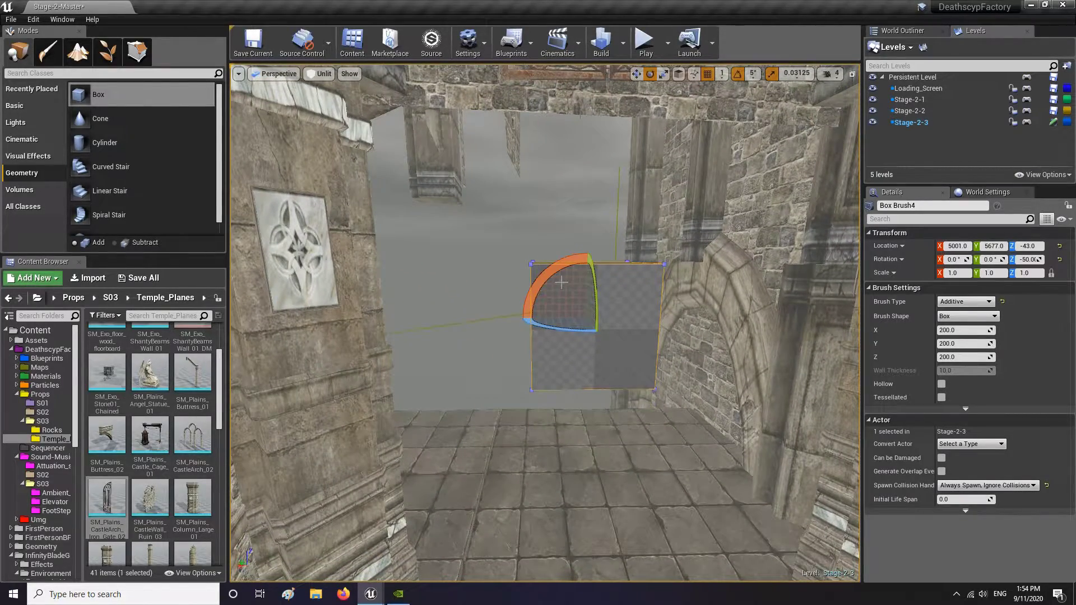
key("s")
right_click_drag(611, 263, 551, 345)
key("w")
key("w")
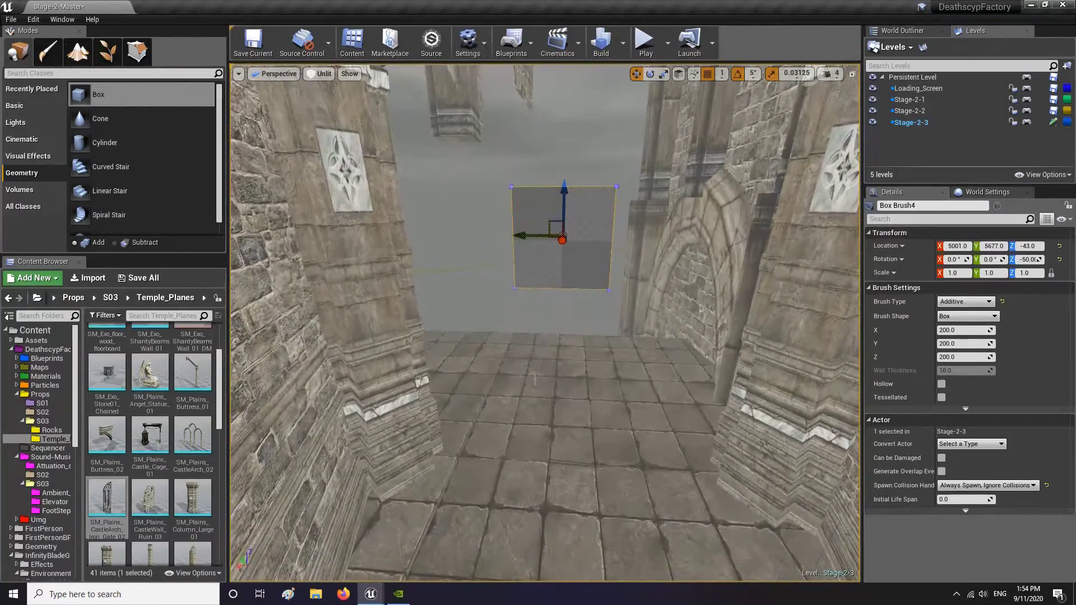
left_click(554, 448)
mouse_move(555, 448)
right_mouse_down()
mouse_move(538, 455)
mouse_move(539, 476)
right_mouse_up()
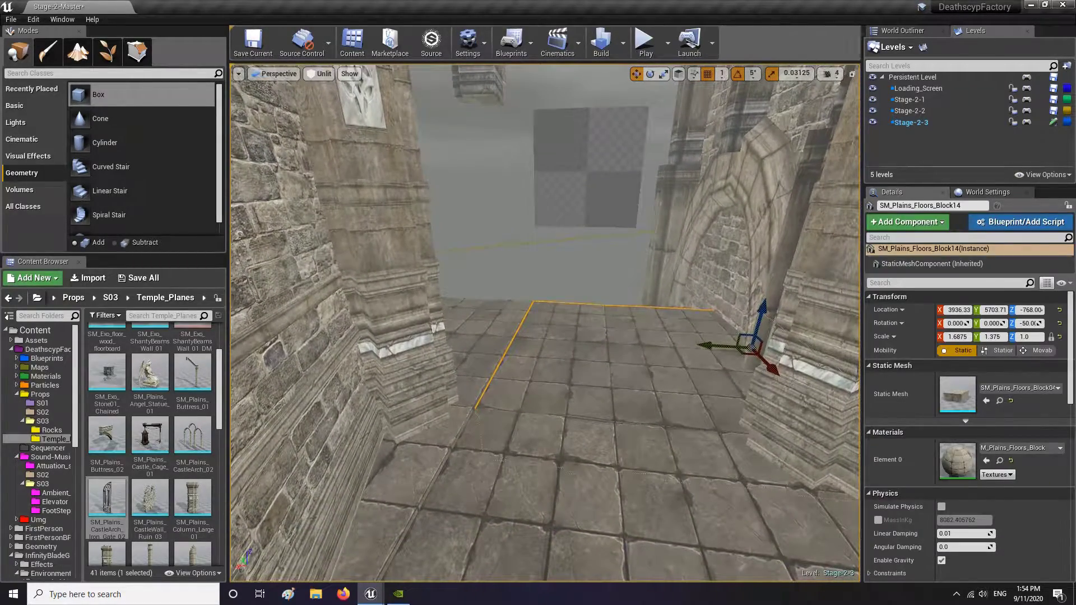
mouse_move(608, 269)
right_mouse_down()
mouse_move(594, 232)
mouse_move(562, 284)
right_mouse_up()
key("s")
Step: Set the box brush's Z and Y sizes to 1500
left_click(594, 233)
key("e")
key("r")
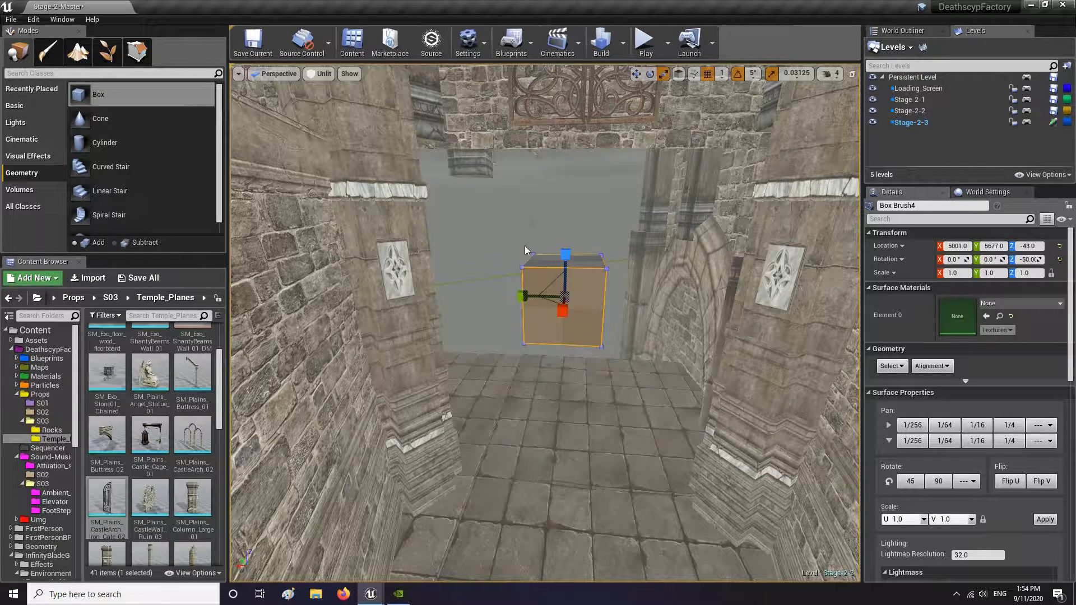
scroll(1001, 473, "down", 5)
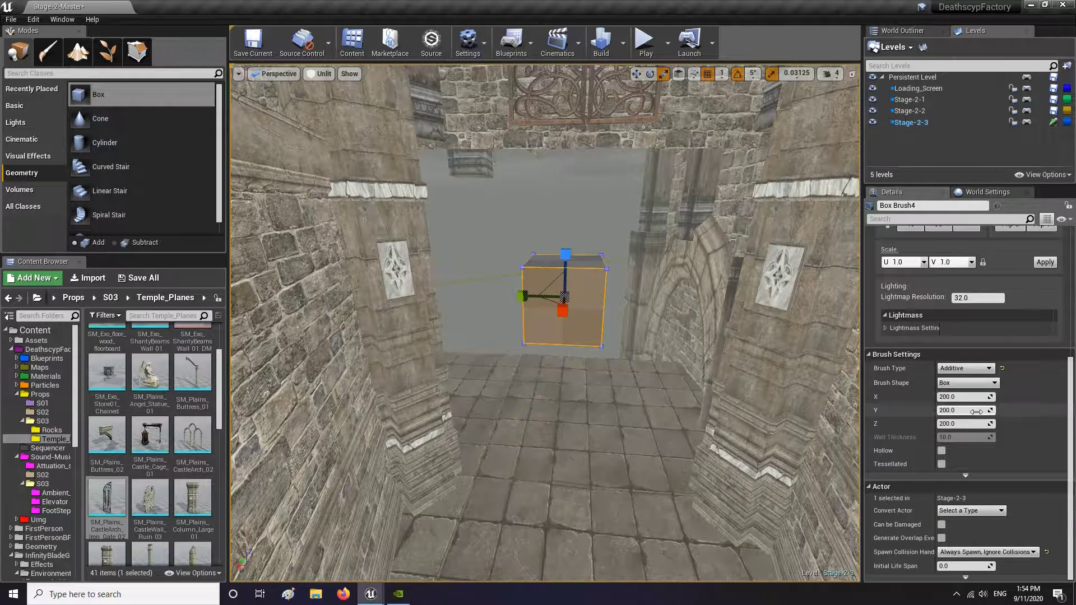
left_click(969, 424)
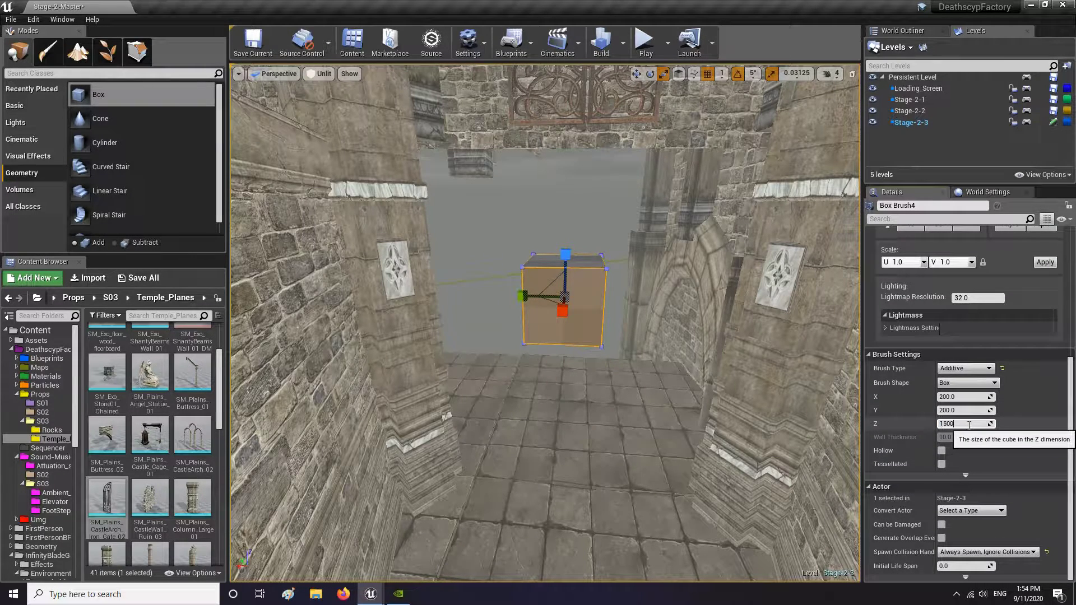
key("Return")
left_click(969, 411)
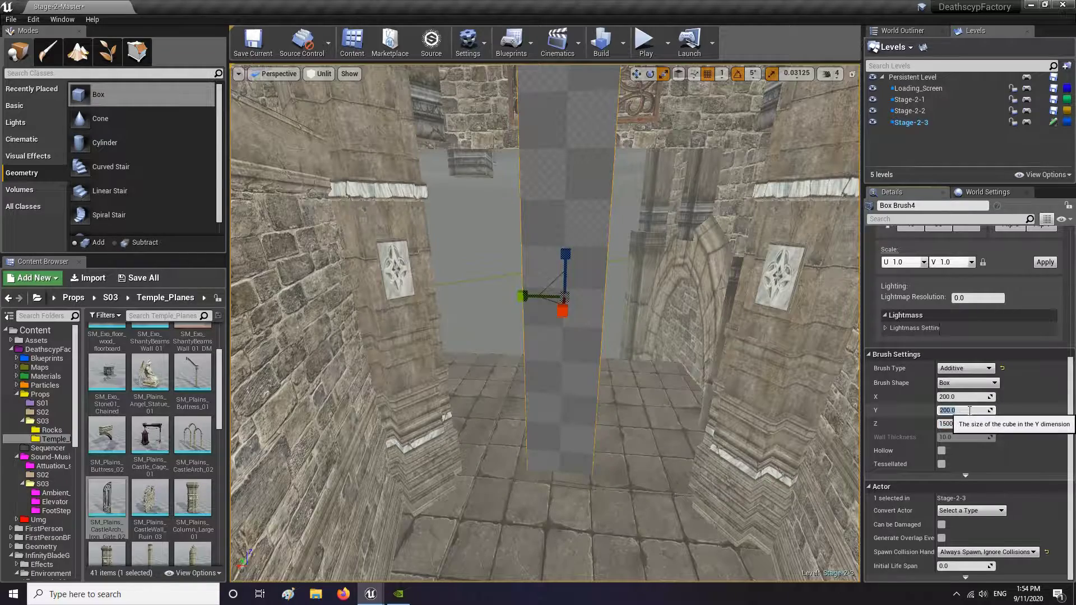
type("1500")
key("Return")
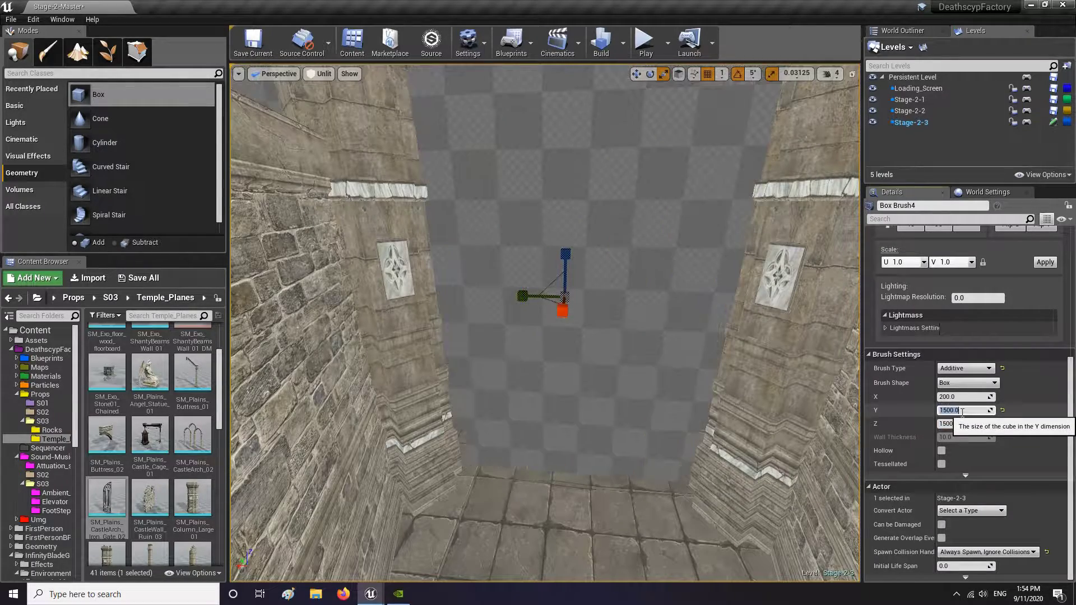
Step: Resize the box brush to 250 in X, 1000 in Y and 1000 in Z
key("s")
mouse_move(700, 359)
right_mouse_down()
mouse_move(698, 314)
mouse_move(785, 331)
mouse_move(729, 325)
right_mouse_up()
left_click(958, 411)
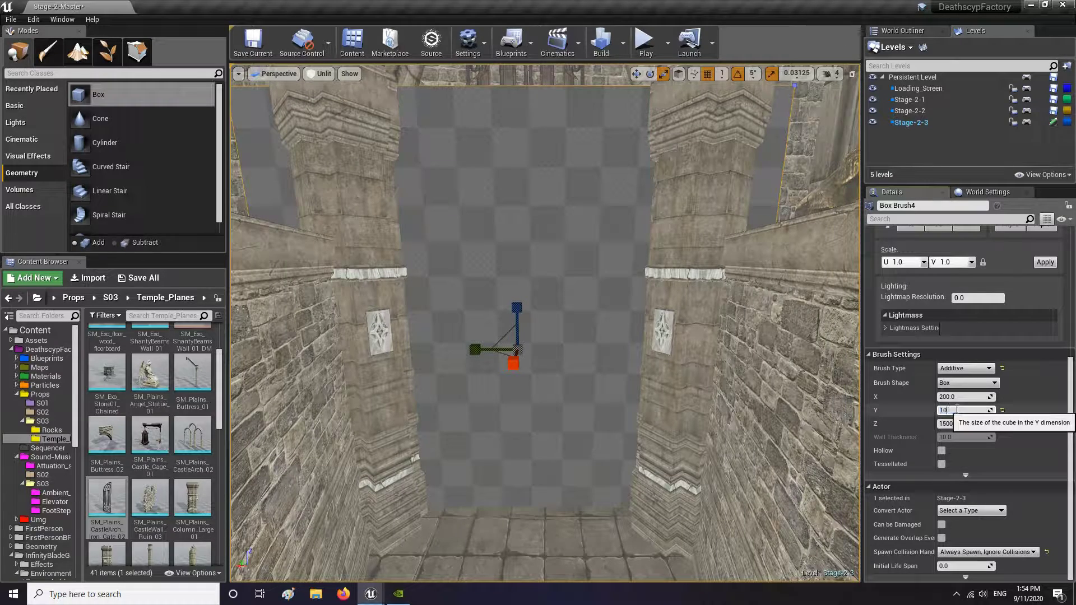
type("1000")
key("Tab")
type("100")
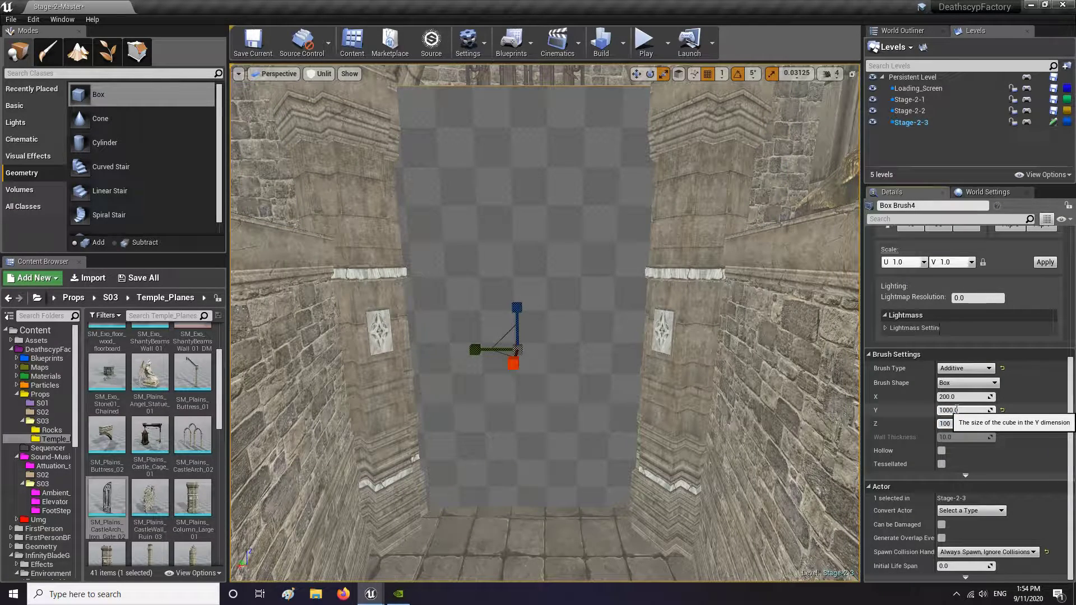
type("0")
key("Return")
mouse_move(618, 278)
right_mouse_down()
mouse_move(583, 289)
mouse_move(618, 278)
mouse_move(605, 280)
right_mouse_up()
left_click(959, 397)
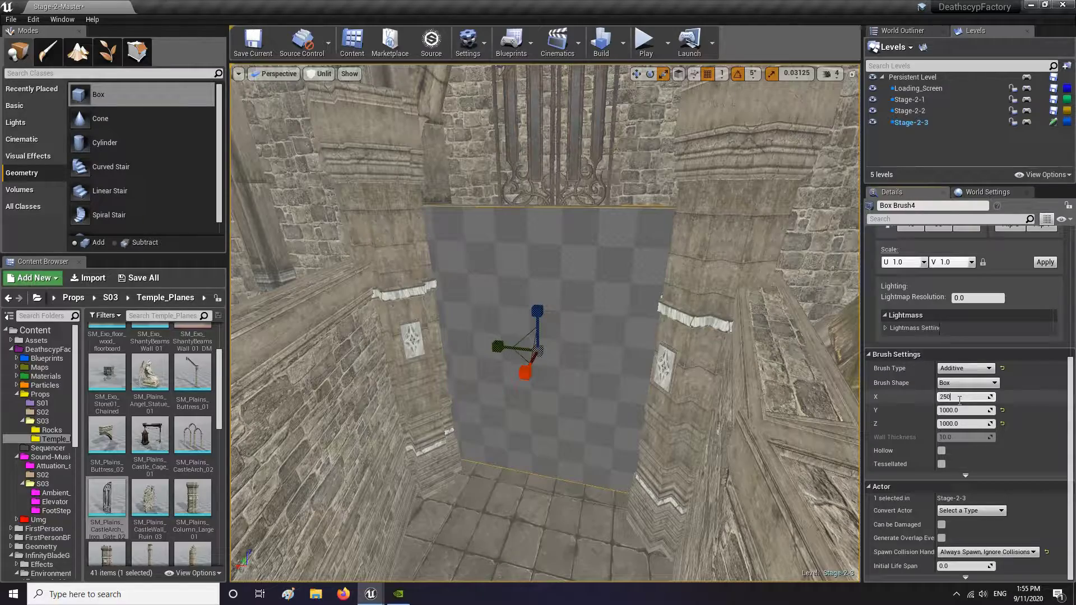
key("Return")
Step: Move the box brush along its depth axis so it fills the opening between the two large columns
mouse_move(694, 314)
right_mouse_down()
mouse_move(594, 319)
mouse_move(611, 319)
right_mouse_up()
key("w")
left_click_drag(486, 339, 499, 334)
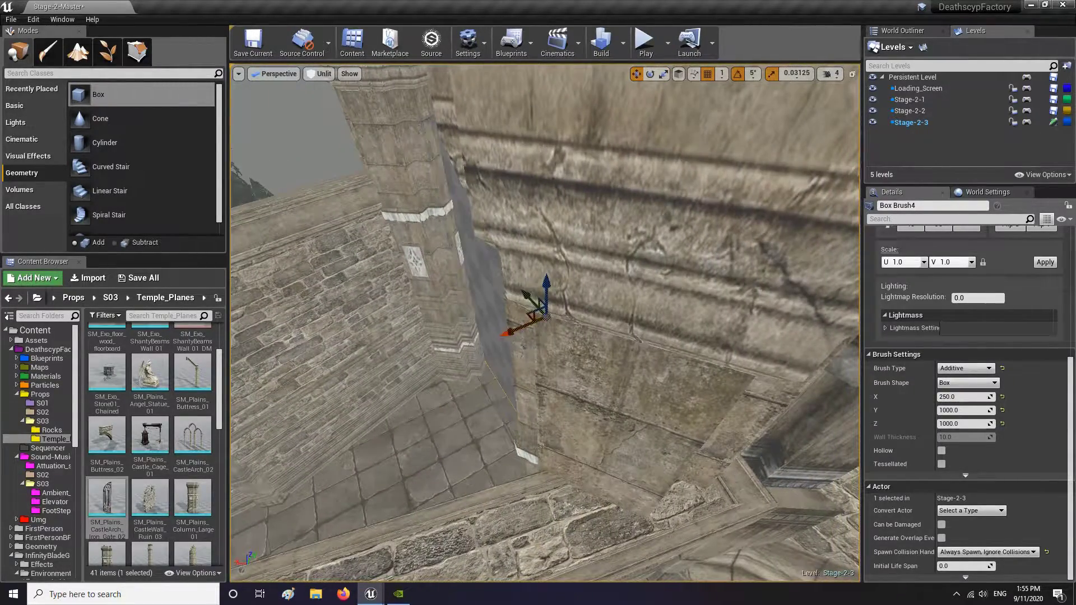
right_click_drag(577, 346, 695, 358)
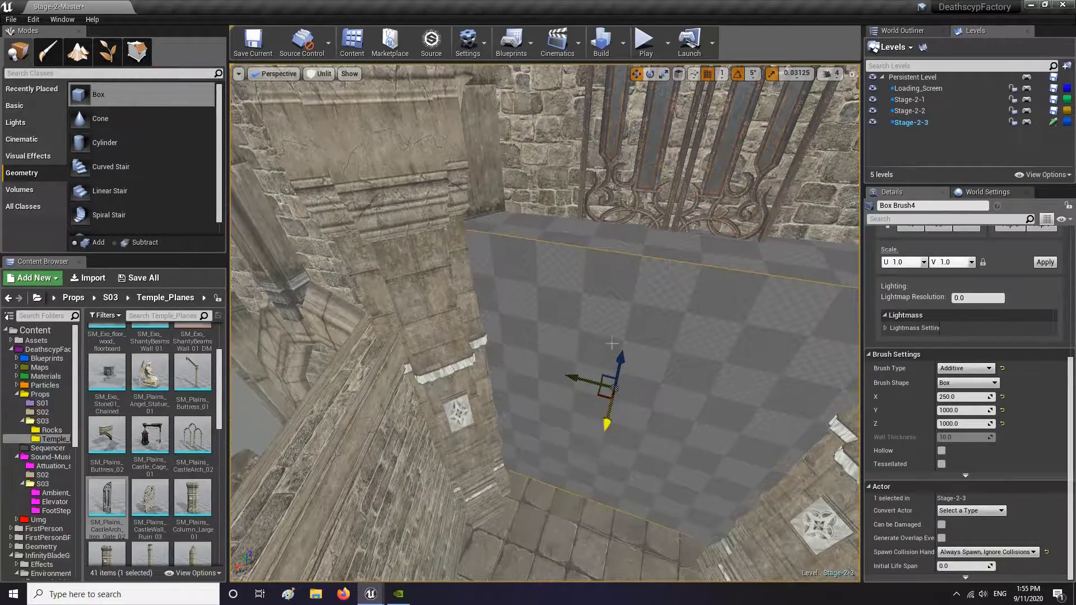
Step: Move the ruin building above the exit so its wall lines up with the box brush's front, and undo the last change
left_click(426, 269)
mouse_move(426, 269)
right_mouse_down()
mouse_move(504, 286)
mouse_move(482, 309)
right_mouse_up()
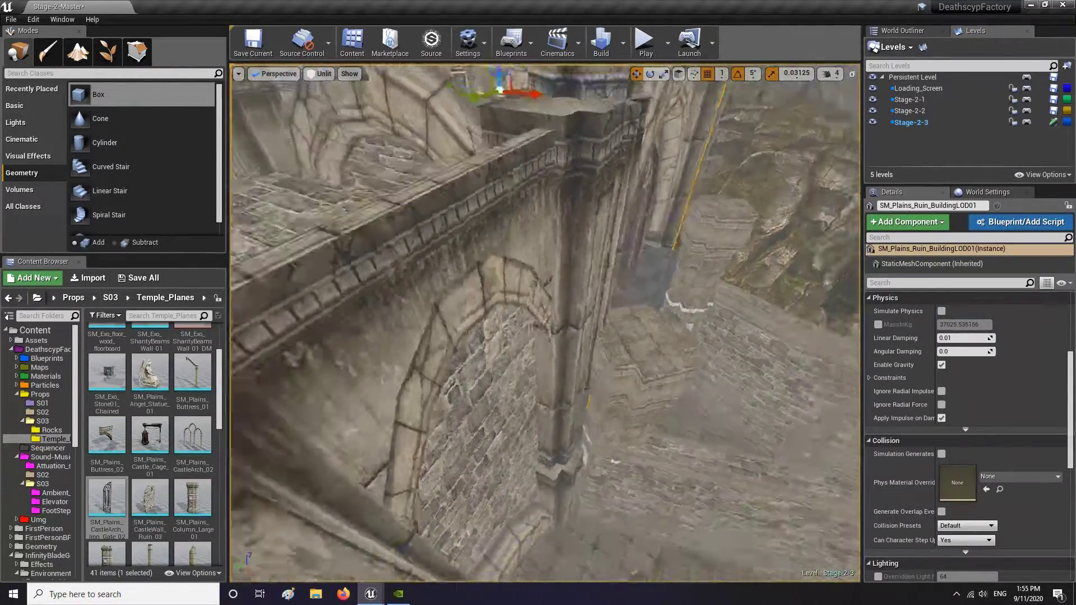
left_click_drag(643, 229, 677, 233)
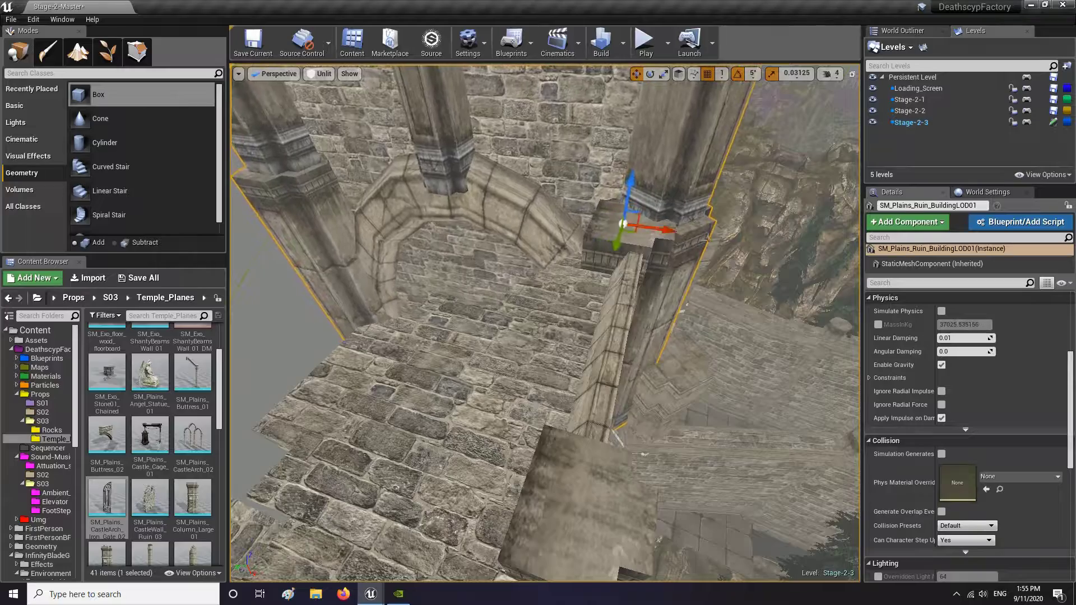
right_click_drag(677, 234, 784, 255)
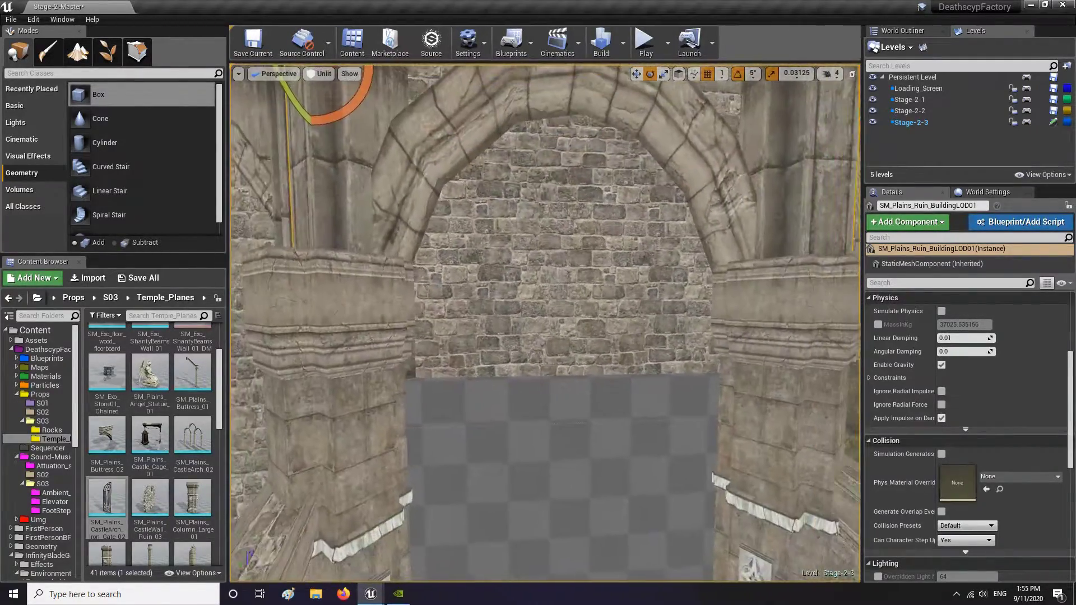
key("Escape")
key("ctrl+z")
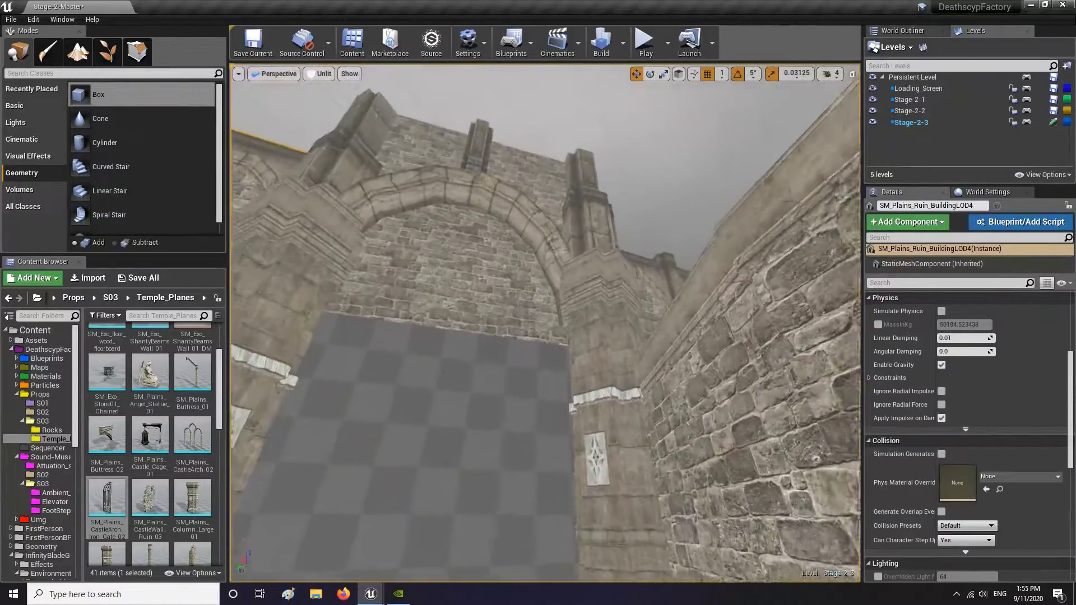
right_click_drag(544, 324, 542, 335)
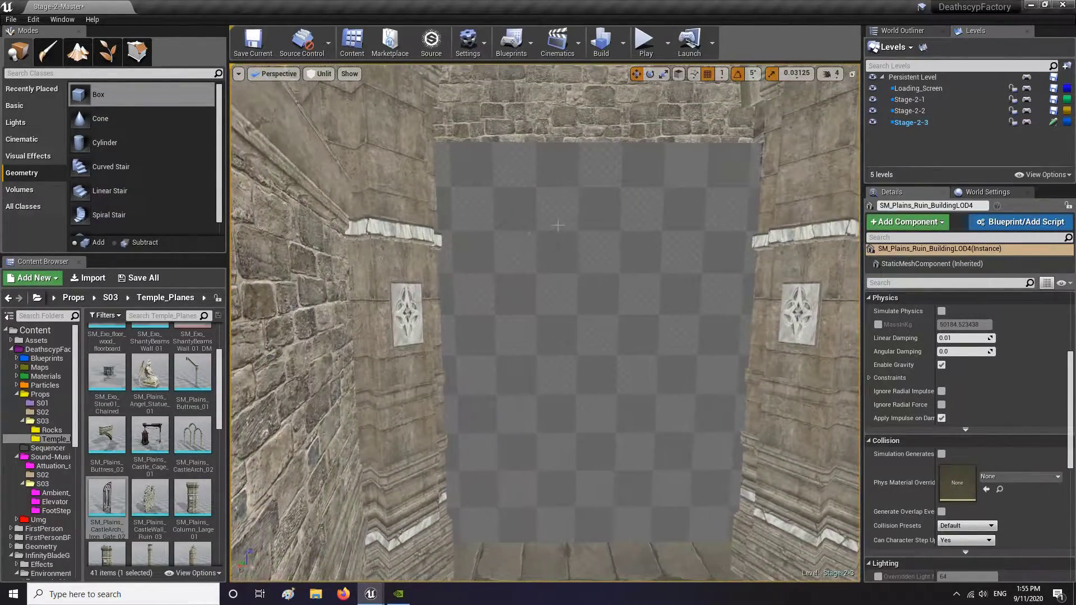
Step: Locate the side wall's M_Plains_StoneWall material in the project and apply it to the box brush's front face
left_click(560, 225)
mouse_move(560, 225)
right_mouse_down()
mouse_move(546, 225)
mouse_move(571, 291)
mouse_move(569, 264)
mouse_move(623, 262)
right_mouse_up()
right_click_drag(596, 351, 719, 299)
left_click(559, 336)
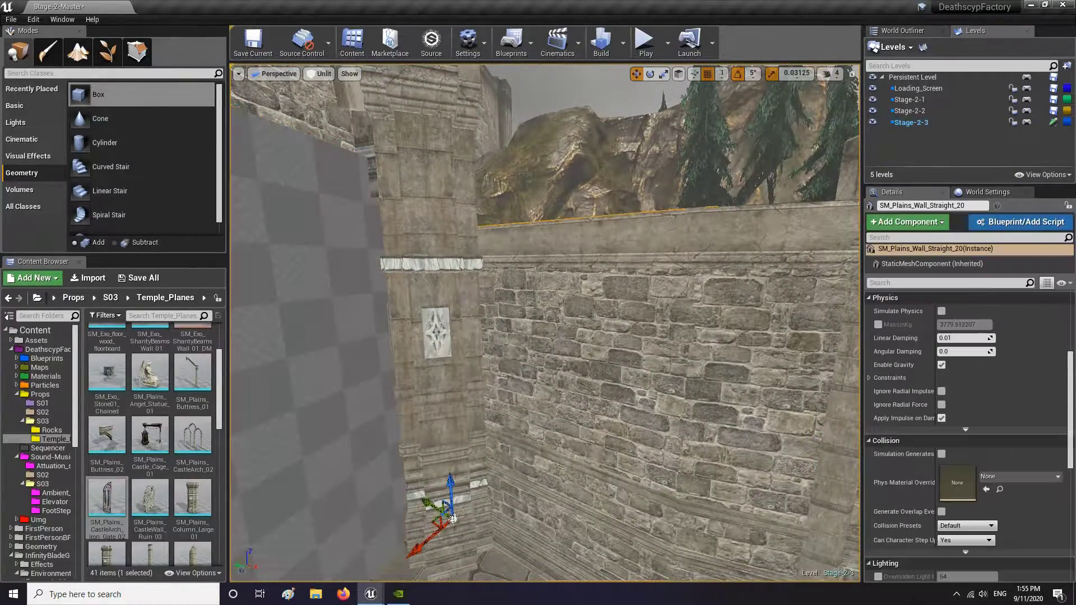
scroll(1011, 491, "up", 5)
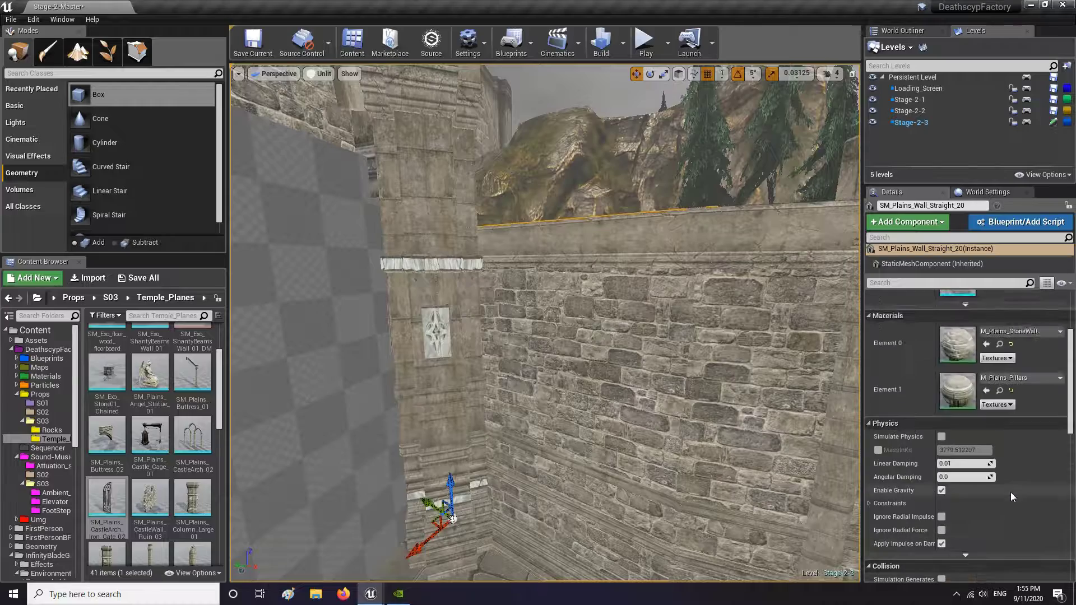
left_click(1004, 346)
right_click_drag(746, 336, 589, 364)
left_click_drag(114, 523, 448, 288)
mouse_move(448, 289)
right_mouse_down()
mouse_move(421, 283)
mouse_move(415, 336)
mouse_move(452, 286)
mouse_move(364, 288)
mouse_move(387, 241)
right_mouse_up()
Step: Scale the stone texture on the box brush's front face, trying 4.0 and settling on 4.5 in both U and V
left_click(448, 289)
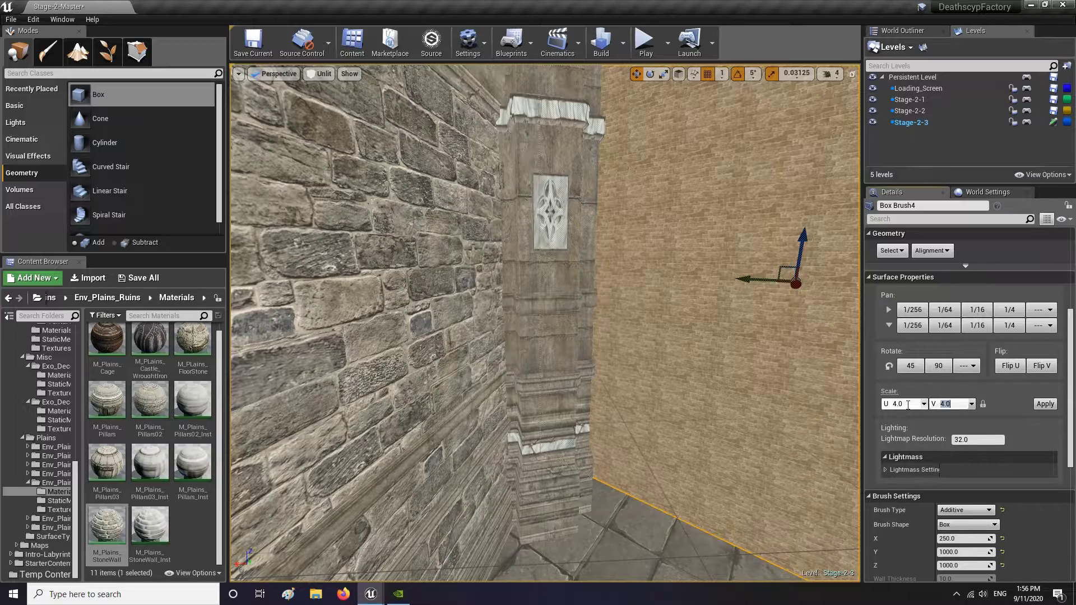
left_click(1045, 404)
mouse_move(729, 386)
right_mouse_down()
mouse_move(651, 367)
mouse_move(757, 381)
mouse_move(673, 378)
mouse_move(908, 367)
right_mouse_up()
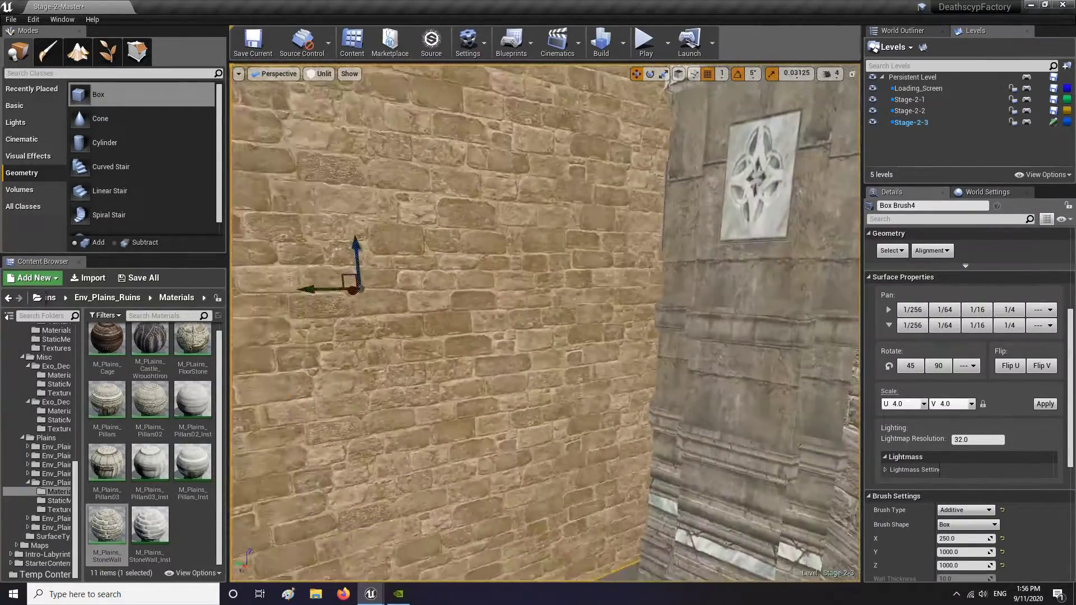
right_click_drag(785, 386, 779, 389)
key("s")
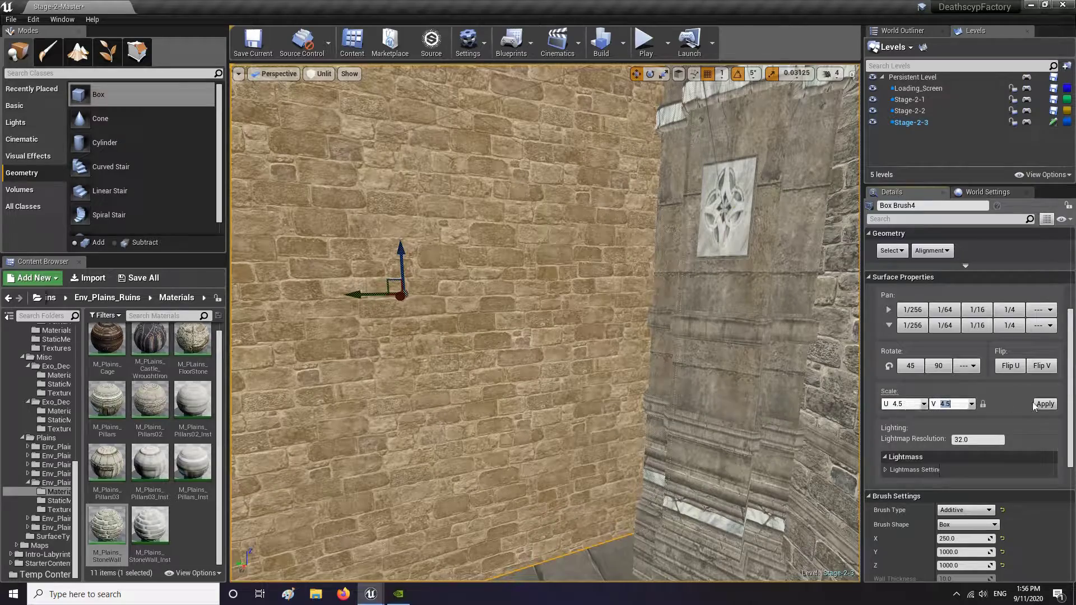
right_click_drag(785, 387, 835, 384)
key("s")
key("w")
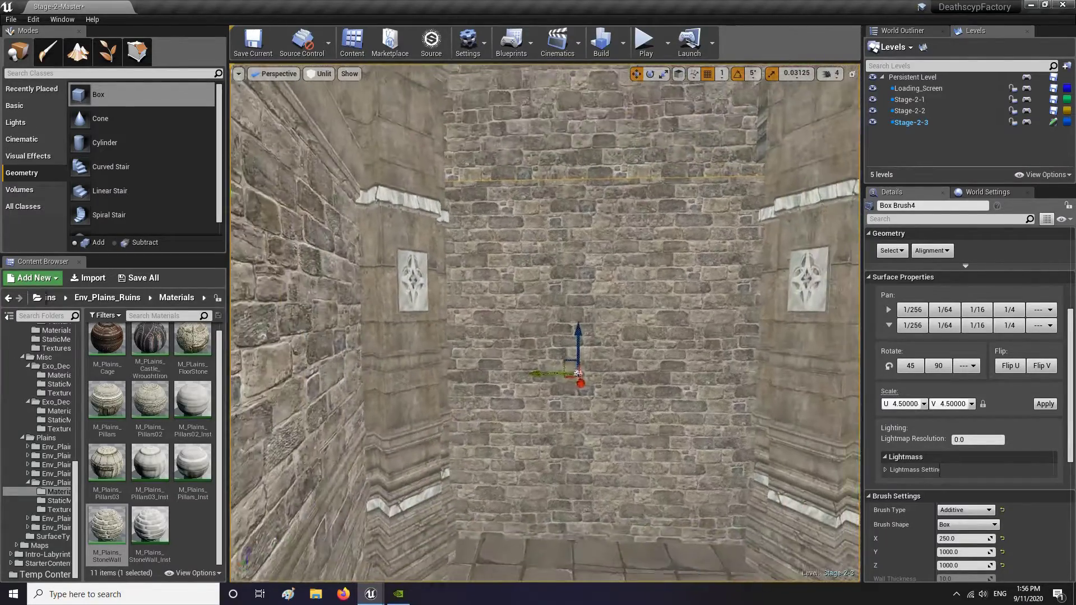
Step: Examine from several angles the seam where the box brush wall meets the ruin building above it
left_click(614, 288)
key("Escape")
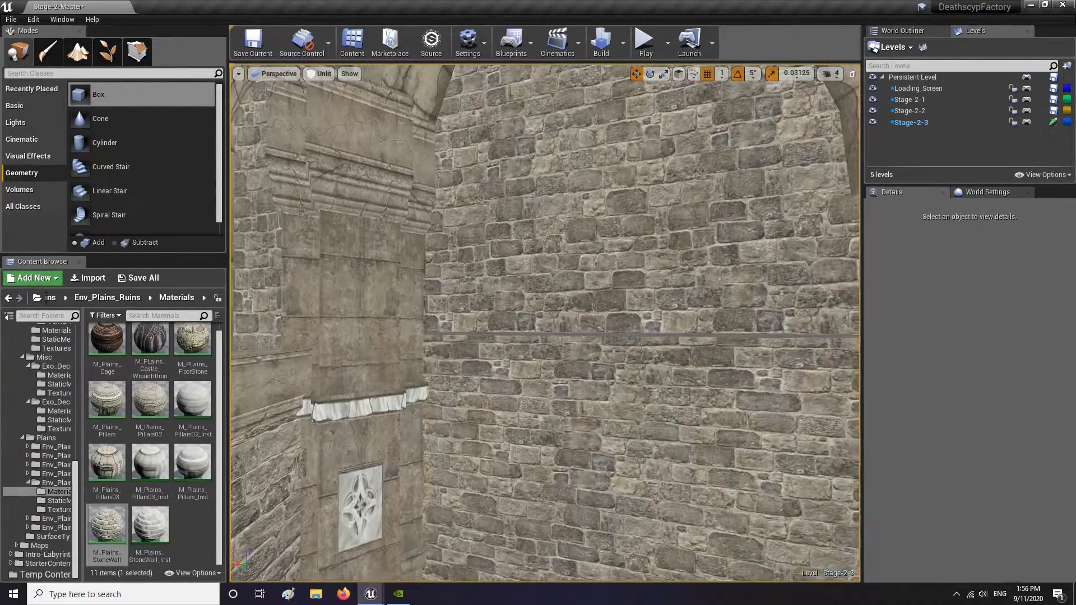
left_click(613, 281)
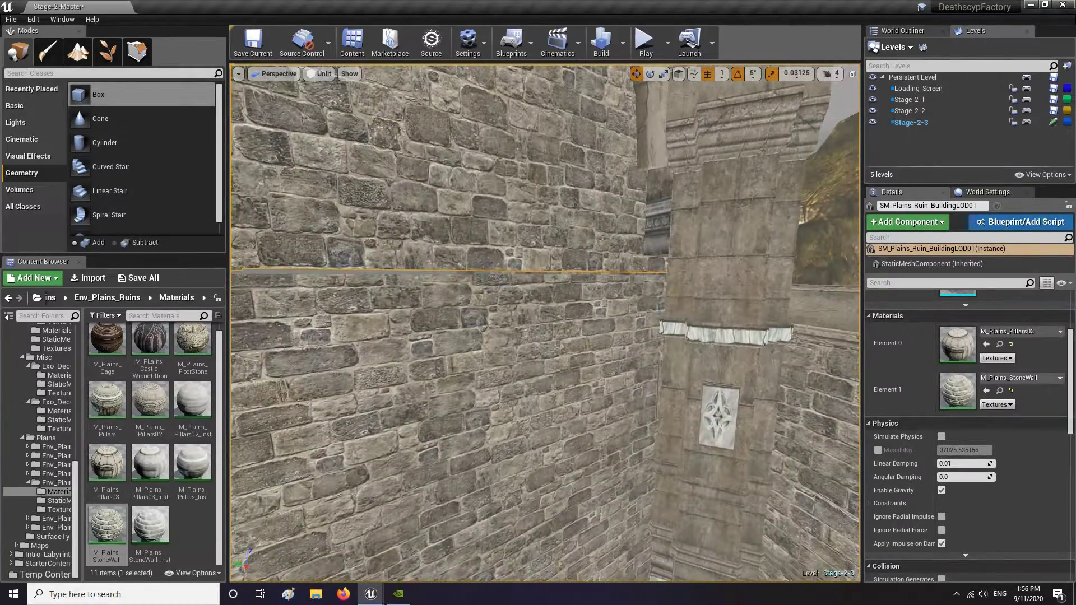
left_click(544, 434)
key("s")
mouse_move(544, 434)
right_mouse_down()
mouse_move(589, 451)
mouse_move(564, 462)
right_mouse_up()
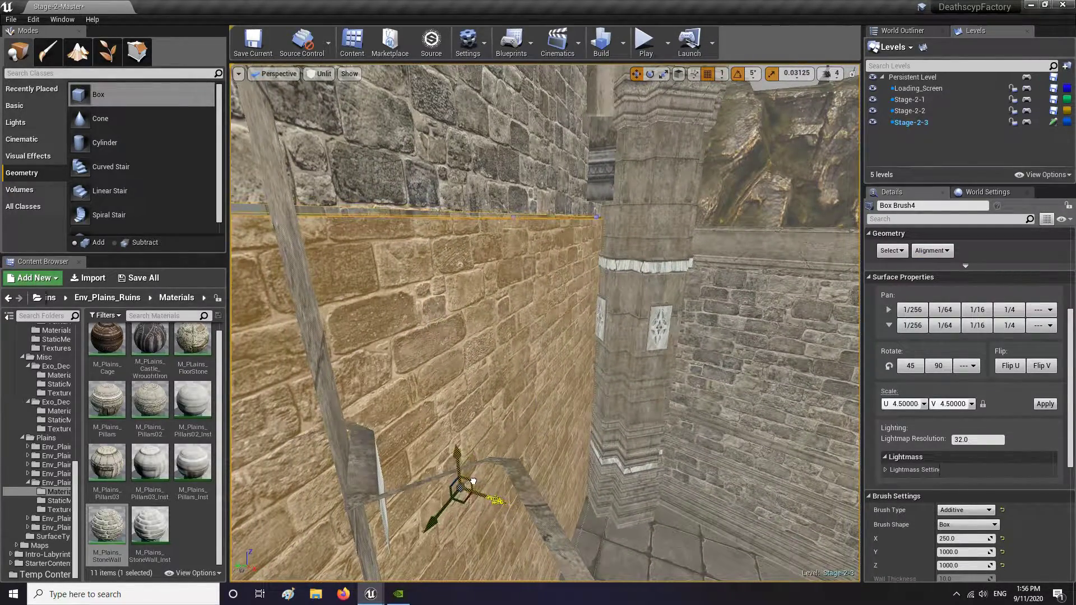
right_click_drag(474, 481, 420, 456)
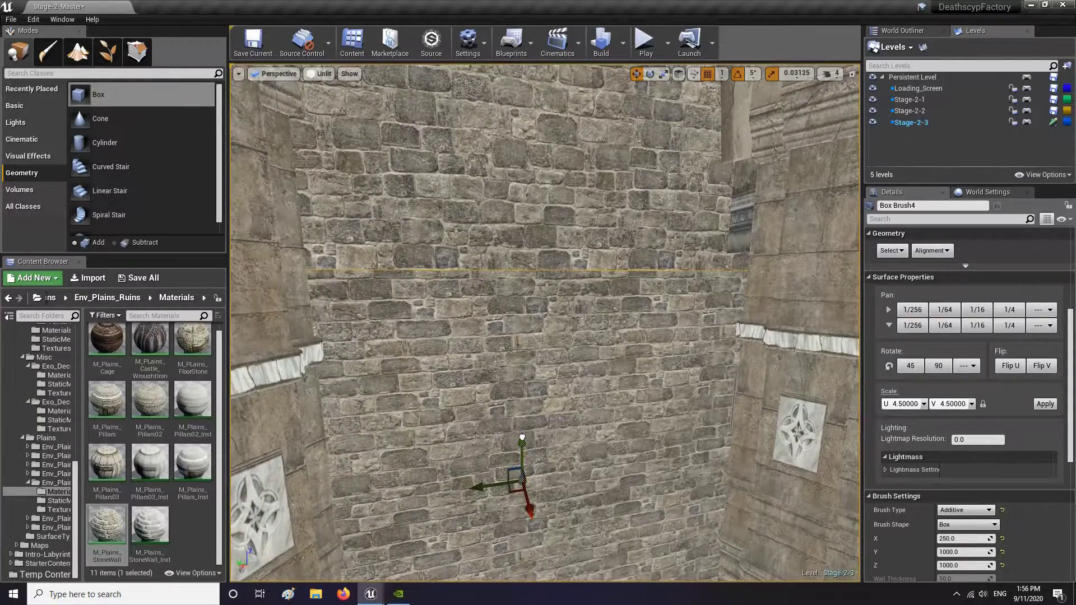
key("Escape")
key("s")
mouse_move(521, 436)
right_mouse_down()
mouse_move(572, 410)
mouse_move(548, 470)
right_mouse_up()
key("w")
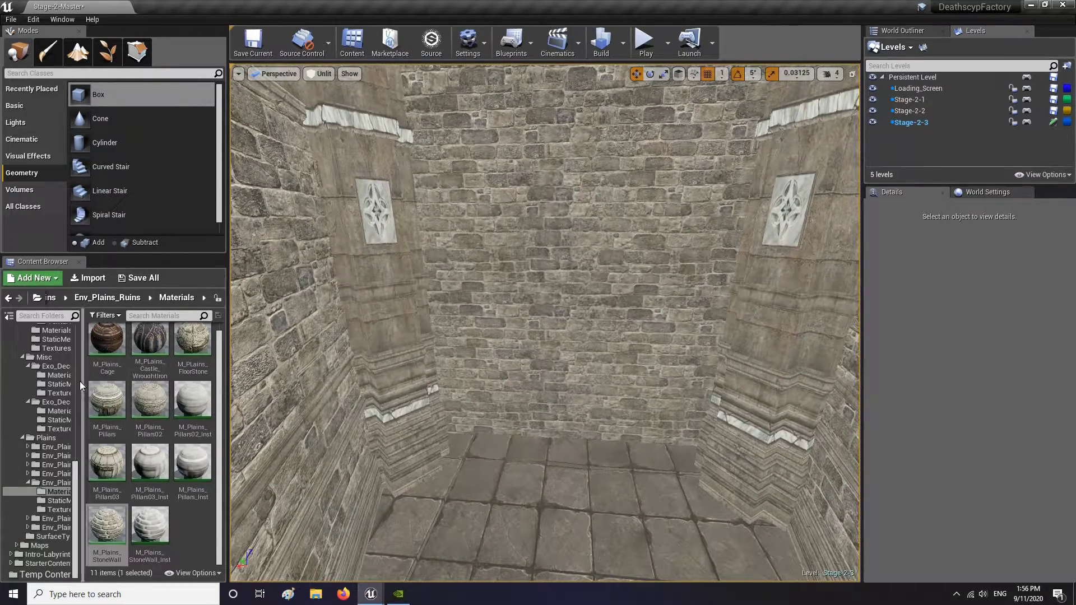
Step: Place SM_Exo_floor_wood_floorboard from the Props/S03/Temple_Planes folder at the stone wall, stand it upright and shrink its height into a low strip
scroll(57, 384, "up", 15)
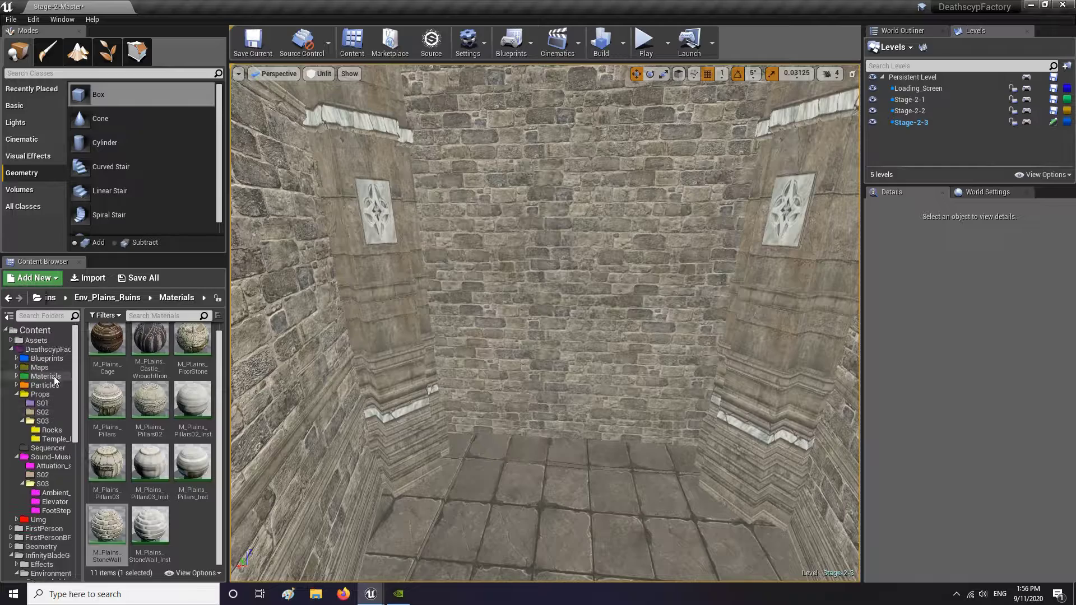
left_click(54, 439)
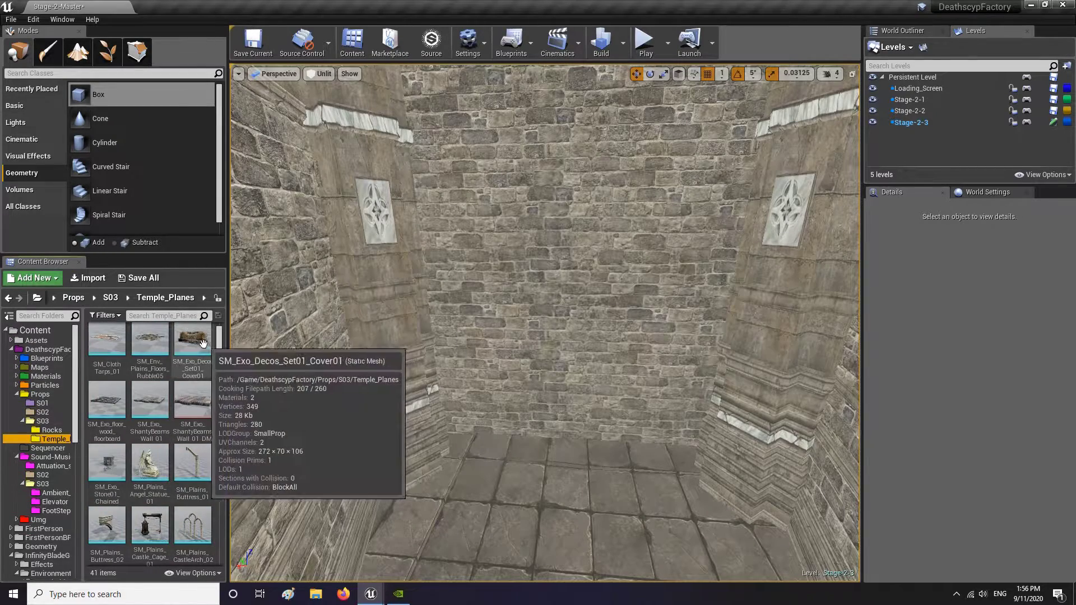
left_click(114, 412)
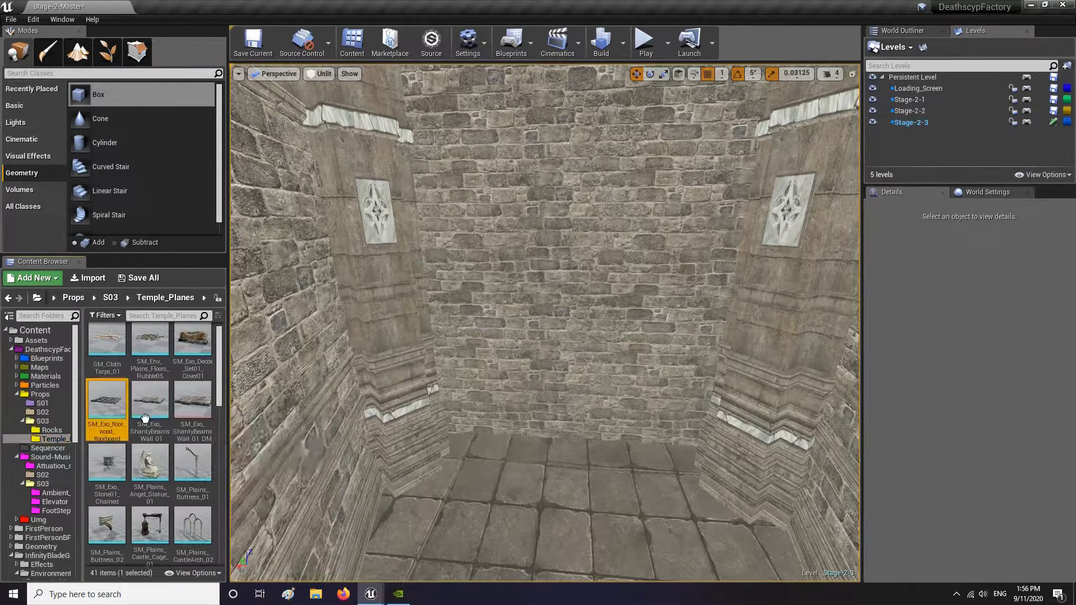
left_click_drag(145, 419, 500, 439)
left_click_drag(501, 399, 448, 188)
key("e")
key("r")
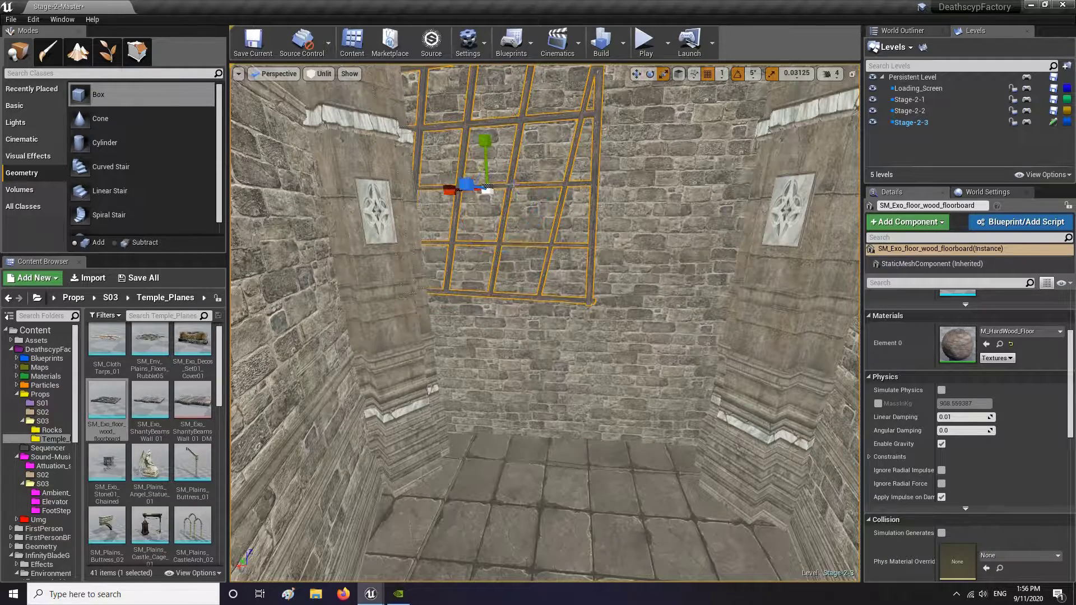
left_click_drag(490, 144, 489, 183)
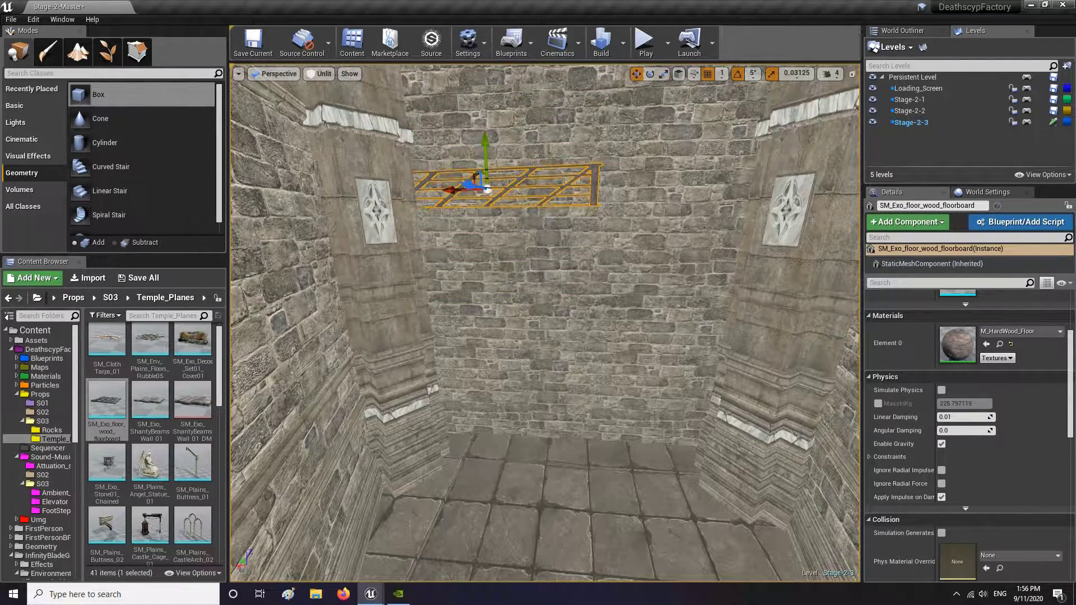
Step: Move the floorboard up and across to the horizontal seam between the box brush wall and the ruin building
key("w")
right_click_drag(472, 176, 499, 122)
left_click(472, 176)
right_click_drag(472, 176, 474, 142)
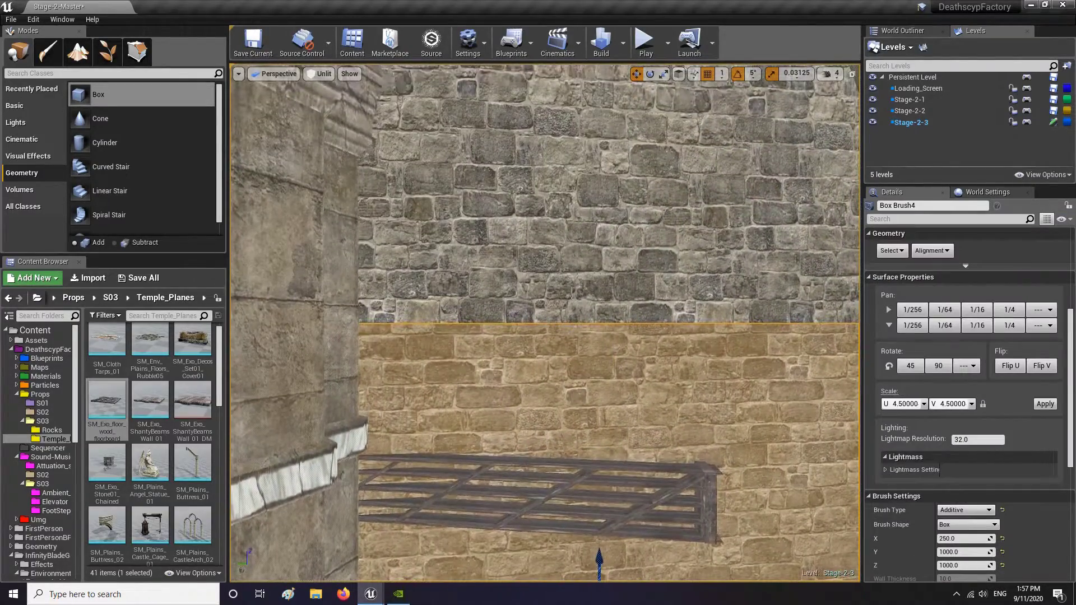
left_click(473, 176)
left_click(535, 465)
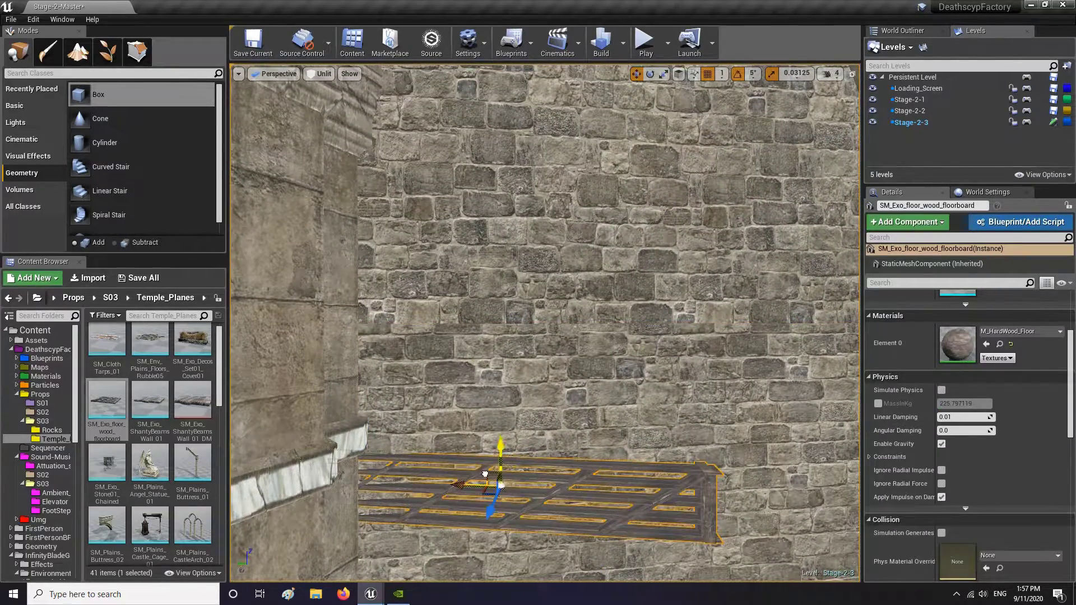
mouse_move(485, 474)
left_mouse_down()
mouse_move(695, 285)
mouse_move(684, 288)
left_mouse_up()
left_click(508, 354)
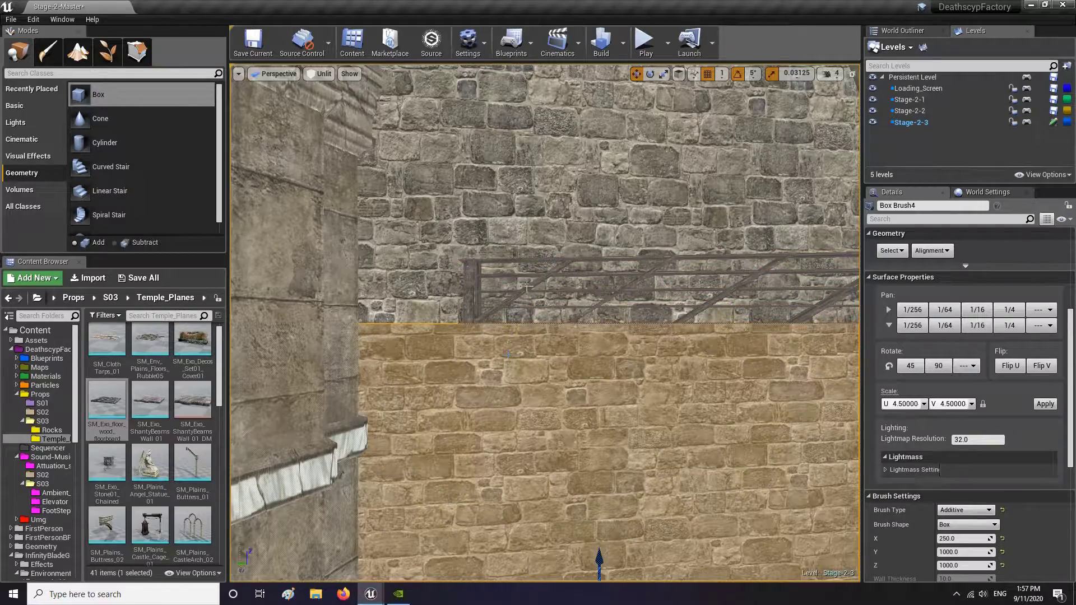
left_click(537, 260)
left_click_drag(662, 276, 620, 307)
Step: Set the floorboard against the stone wall and lengthen it to span the gap between the two large columns
right_click_drag(619, 307, 711, 382)
key("e")
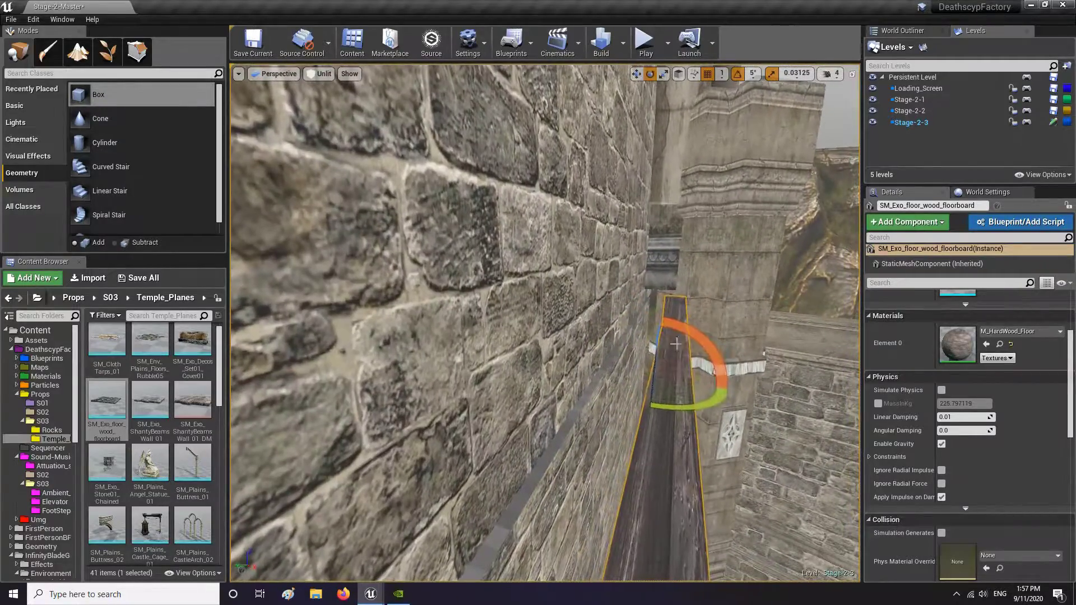
key("w")
left_click_drag(631, 375, 638, 378)
right_click_drag(671, 424, 550, 424)
key("e")
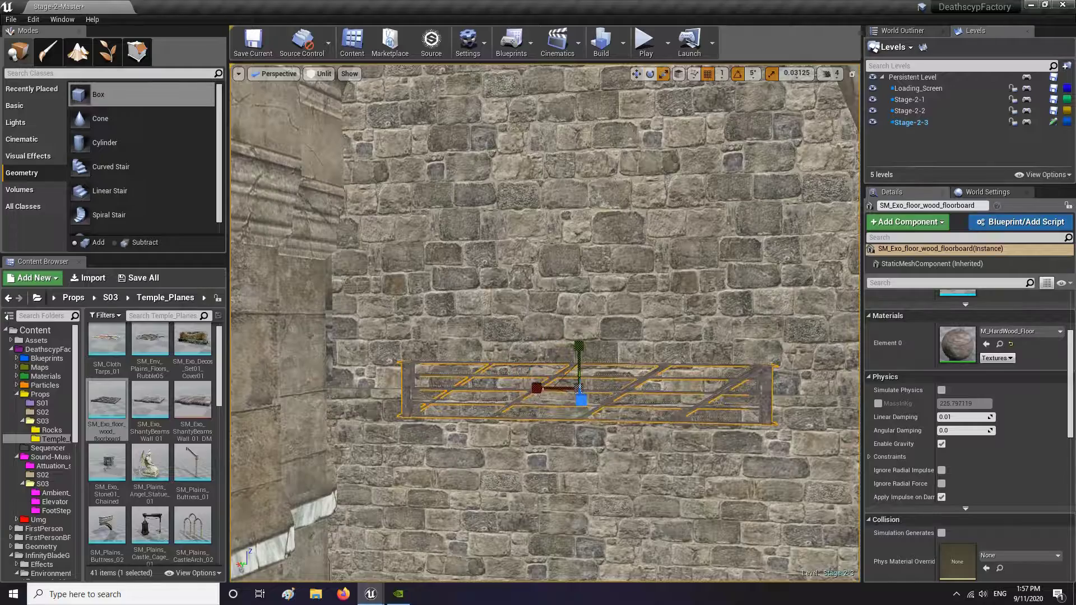
key("w")
right_click_drag(589, 358, 528, 366)
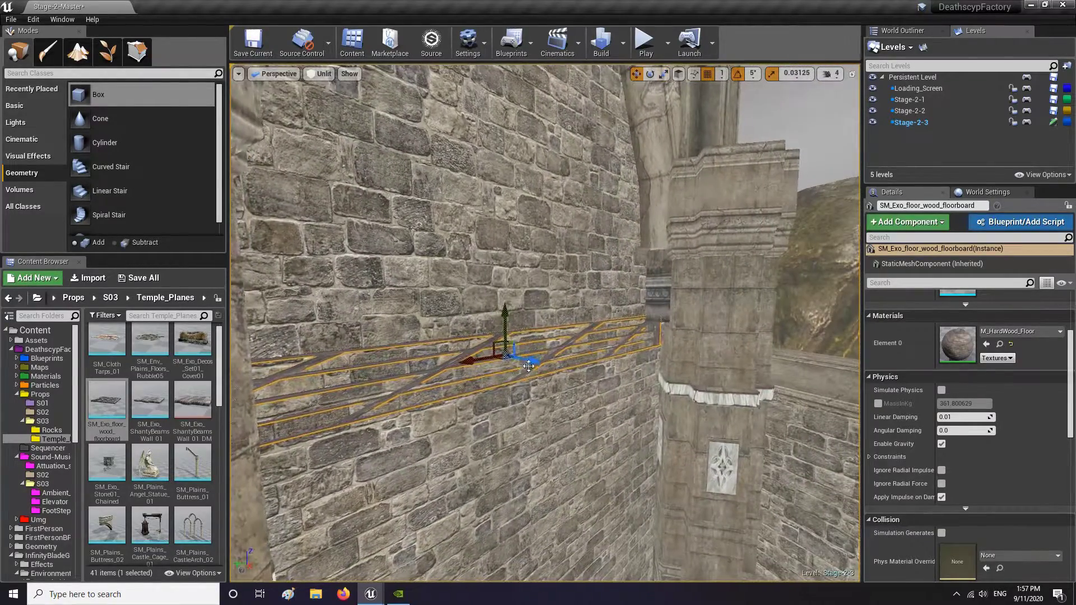
left_click_drag(533, 365, 536, 366)
key("d")
right_click_drag(536, 366, 358, 368)
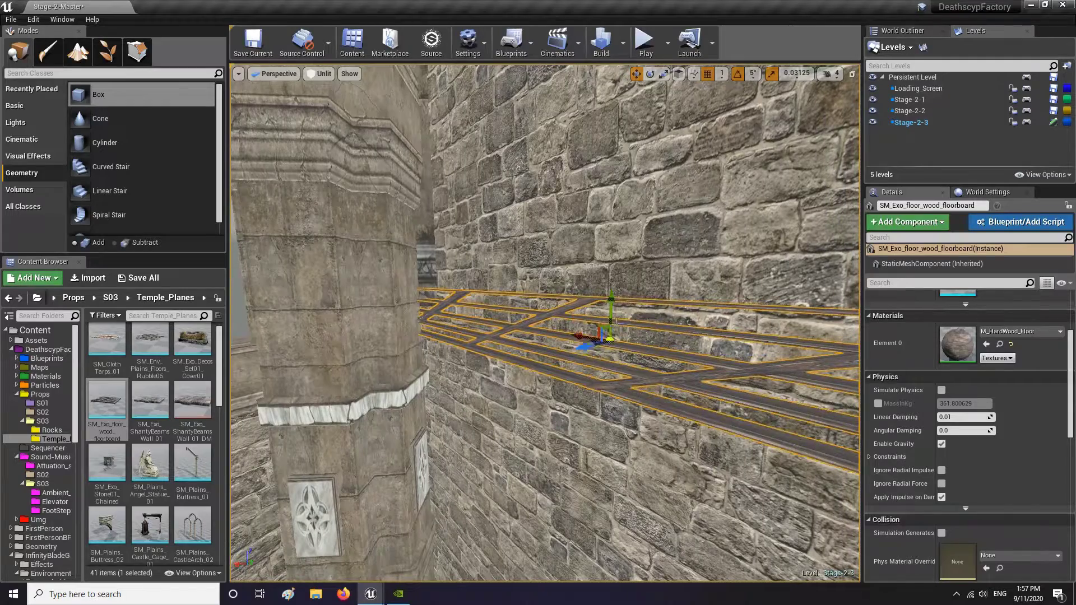
Step: Enlarge the floorboard's height into a taller lattice and adjust its position against the wall
key("a")
right_click_drag(610, 297, 676, 331)
key("w")
left_click_drag(516, 172, 516, 179)
key("a")
right_click_drag(516, 180, 639, 185)
left_click_drag(486, 364, 483, 363)
key("d")
right_click_drag(483, 363, 404, 399)
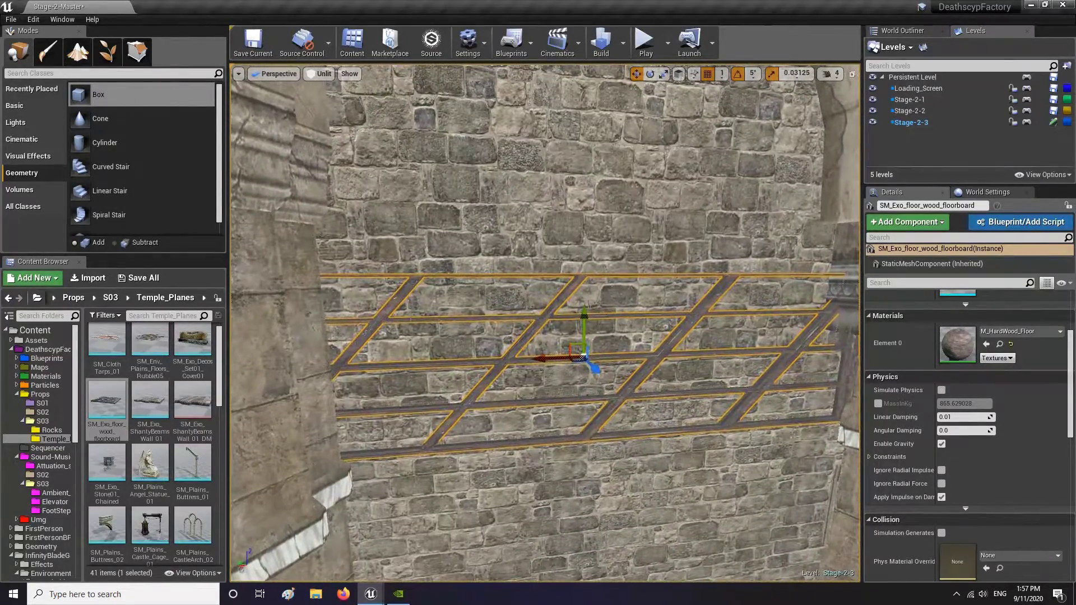
Step: Add a box brush on the floor in front of the stone wall and rotate it 40° about Z
scroll(179, 422, "down", 2)
scroll(178, 423, "down", 1)
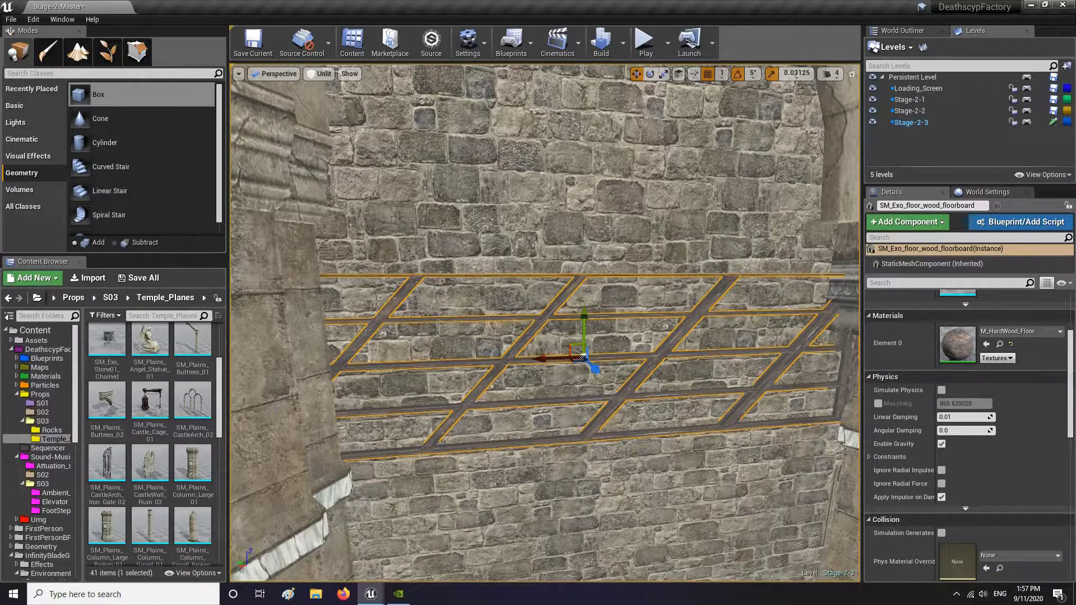
right_click_drag(400, 364, 411, 409)
key("s")
left_click(526, 294)
key("w")
mouse_move(526, 294)
right_mouse_down()
mouse_move(494, 272)
mouse_move(513, 275)
right_mouse_up()
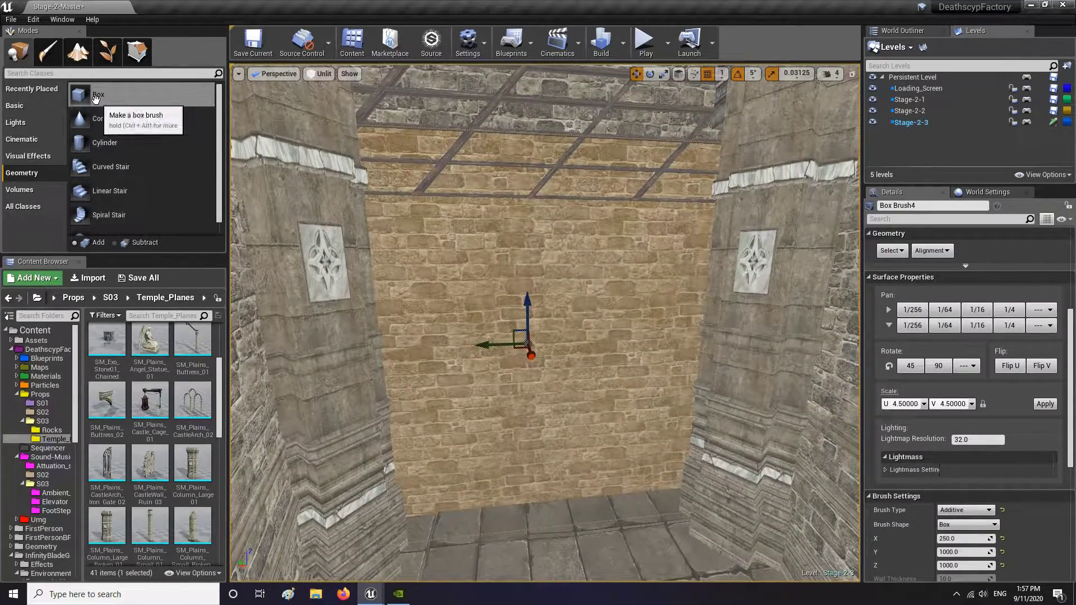
mouse_move(84, 98)
left_mouse_down()
mouse_move(415, 291)
mouse_move(552, 443)
mouse_move(498, 460)
mouse_move(504, 475)
left_mouse_up()
key("e")
right_click_drag(560, 426, 612, 399)
key("w")
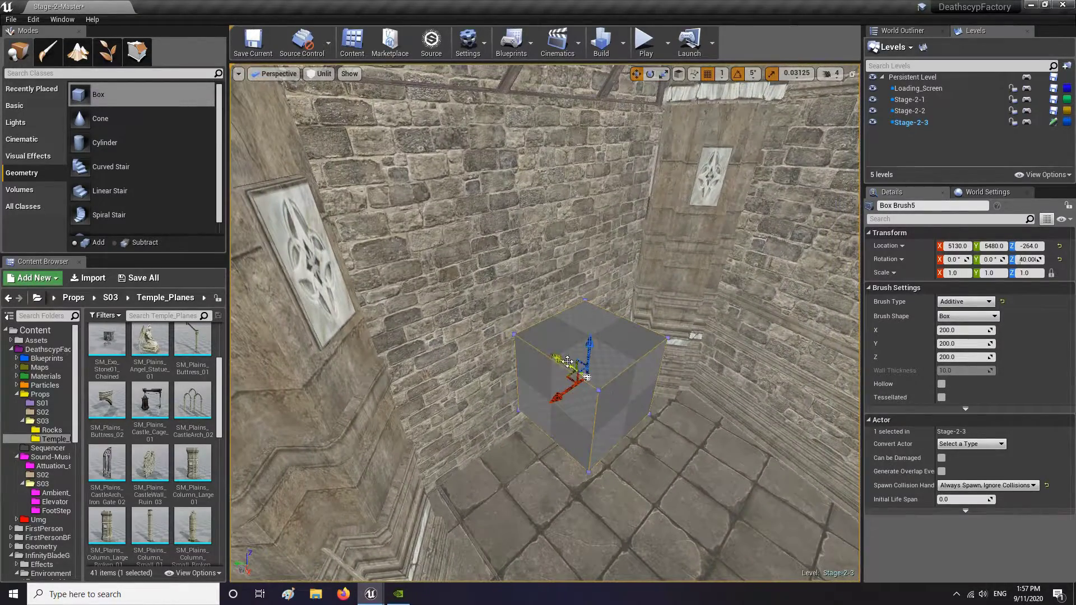
Step: Move the new box brush into the stone wall, set its Y size to 450 and shift it deeper through the wall
left_click_drag(497, 328, 504, 331)
mouse_move(504, 332)
right_mouse_down()
mouse_move(488, 314)
mouse_move(496, 299)
right_mouse_up()
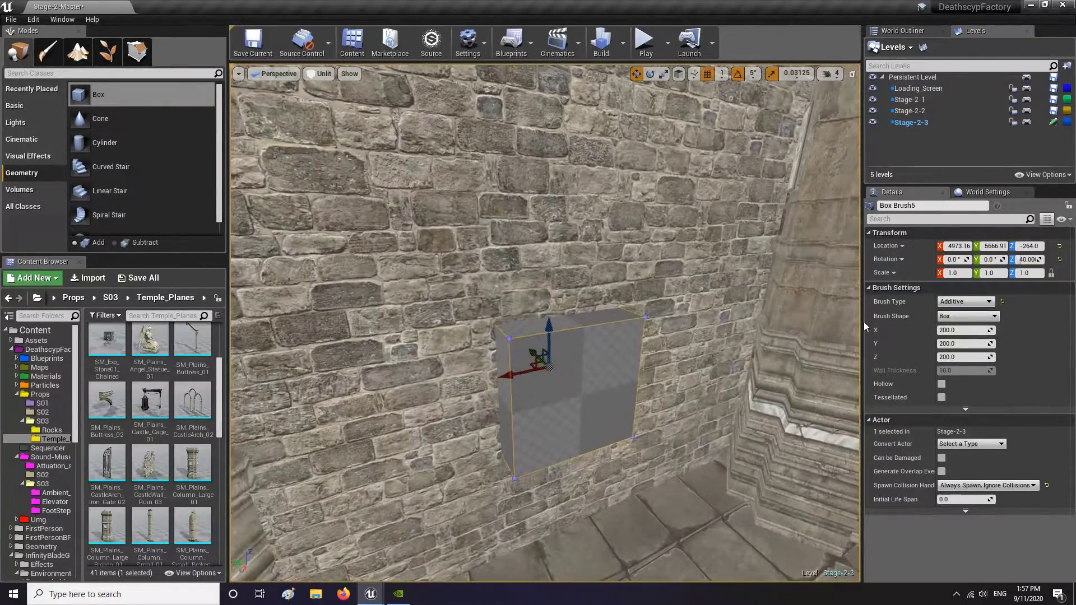
left_click(970, 343)
type("450")
key("Return")
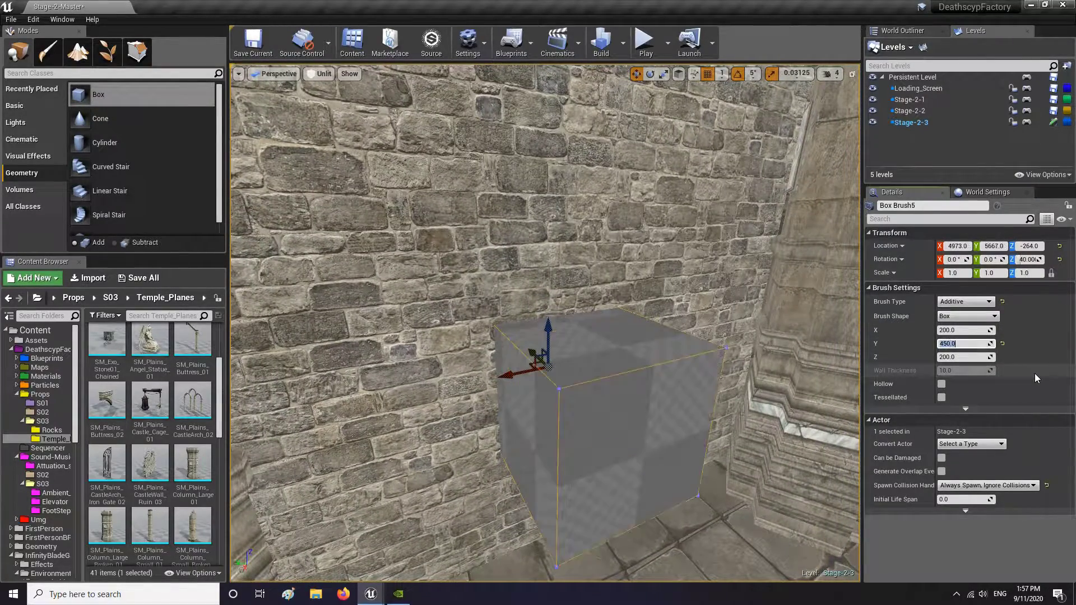
left_click_drag(531, 351, 515, 341)
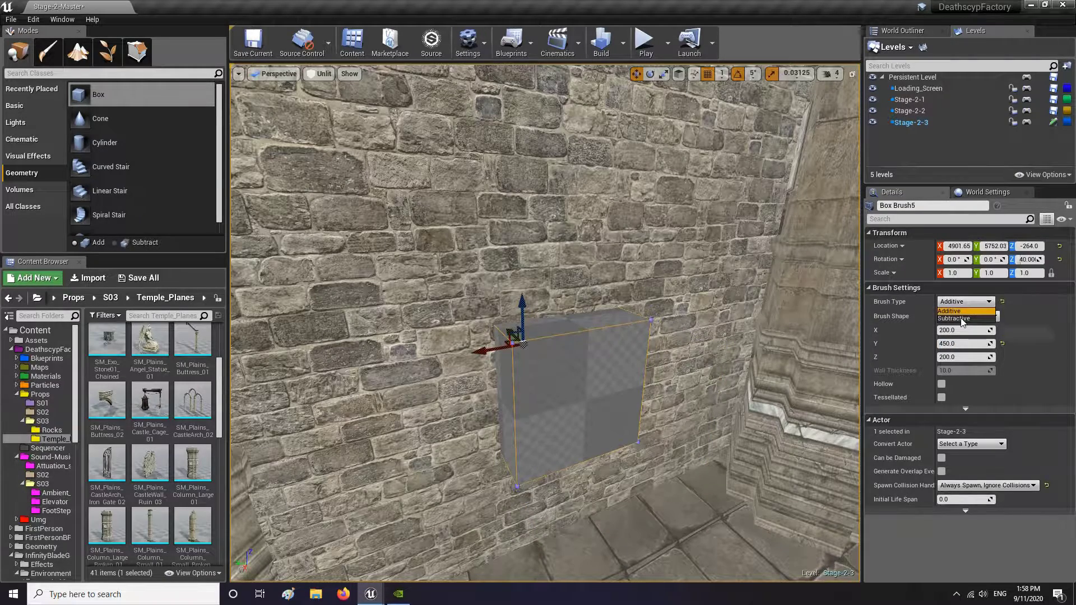
Step: Change the new box brush's type to Subtractive so it cuts an opening in the wall
left_click(961, 317)
key("e")
key("r")
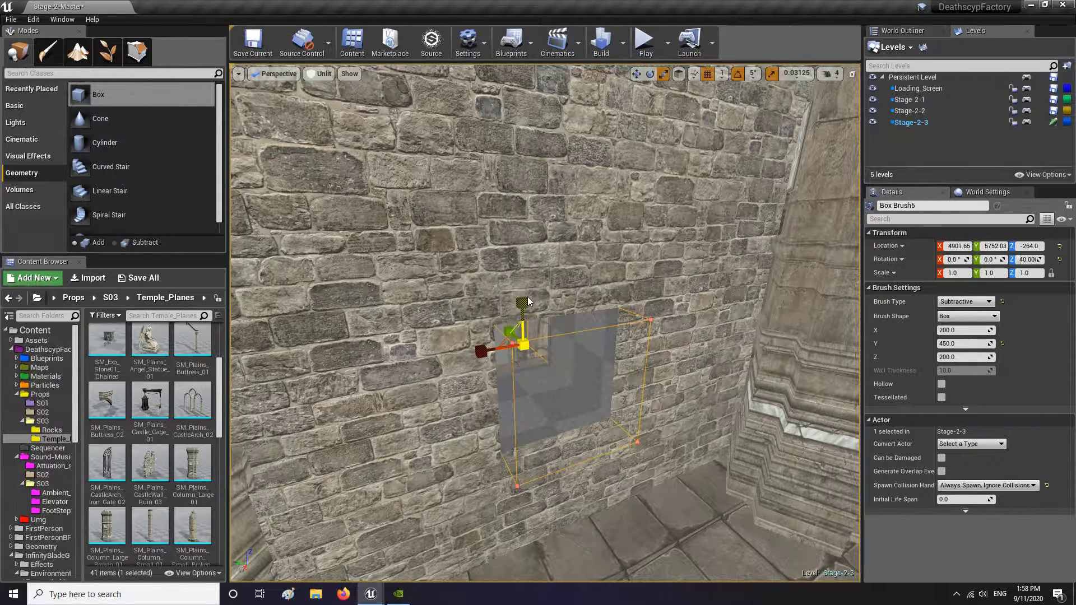
left_click(528, 303)
left_click(580, 353)
Step: Resize the subtractive brush to a doorway, trying 750 and 400 in X before settling on 500, with Z at 750
scroll(897, 404, "down", 12)
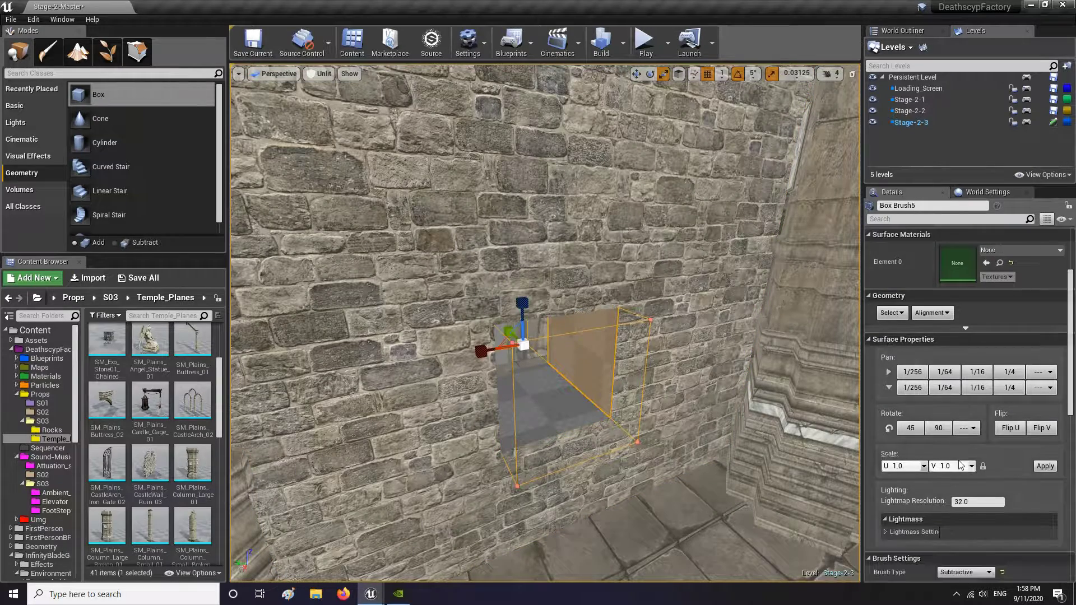
scroll(960, 466, "down", 1)
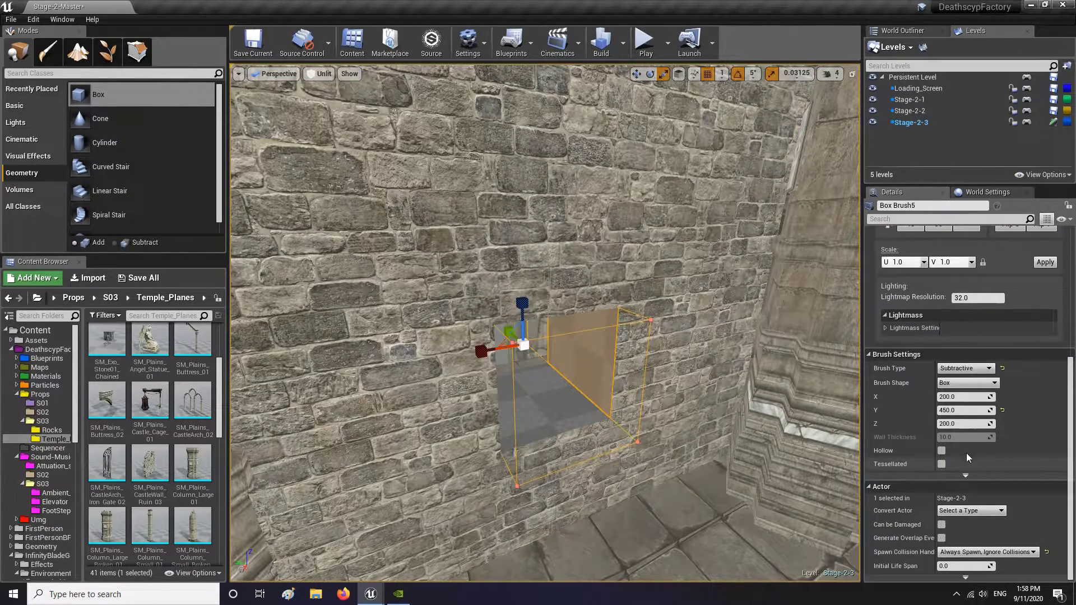
left_click(962, 397)
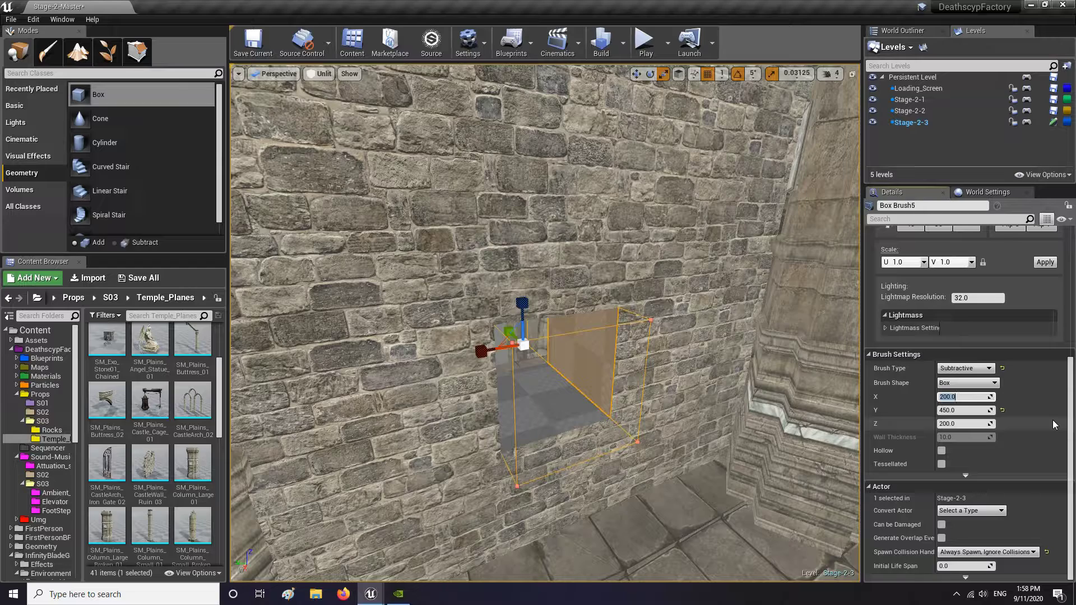
type("750")
key("Return")
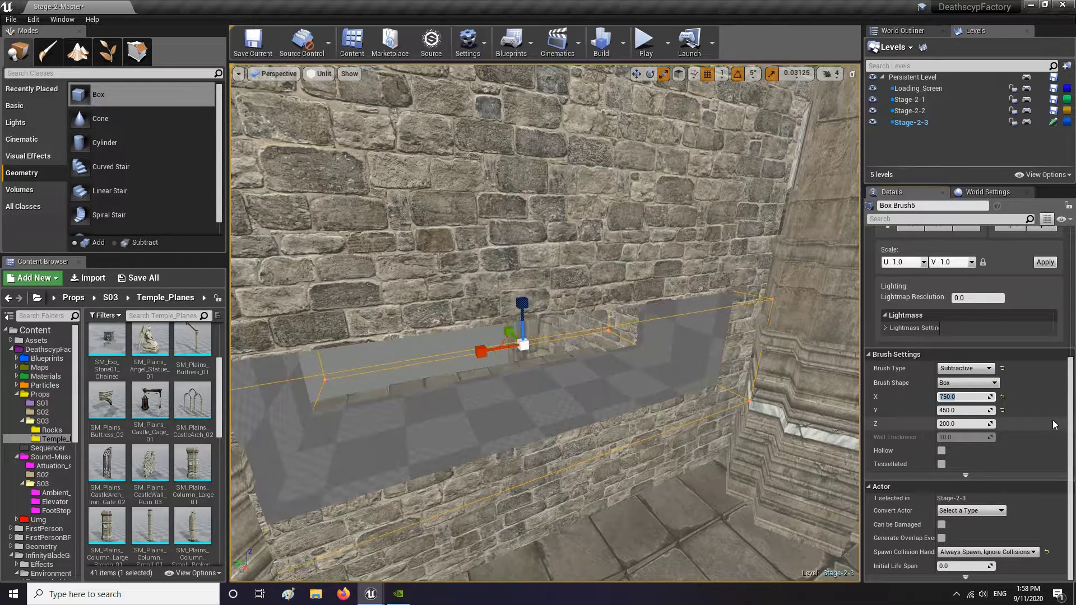
type("400")
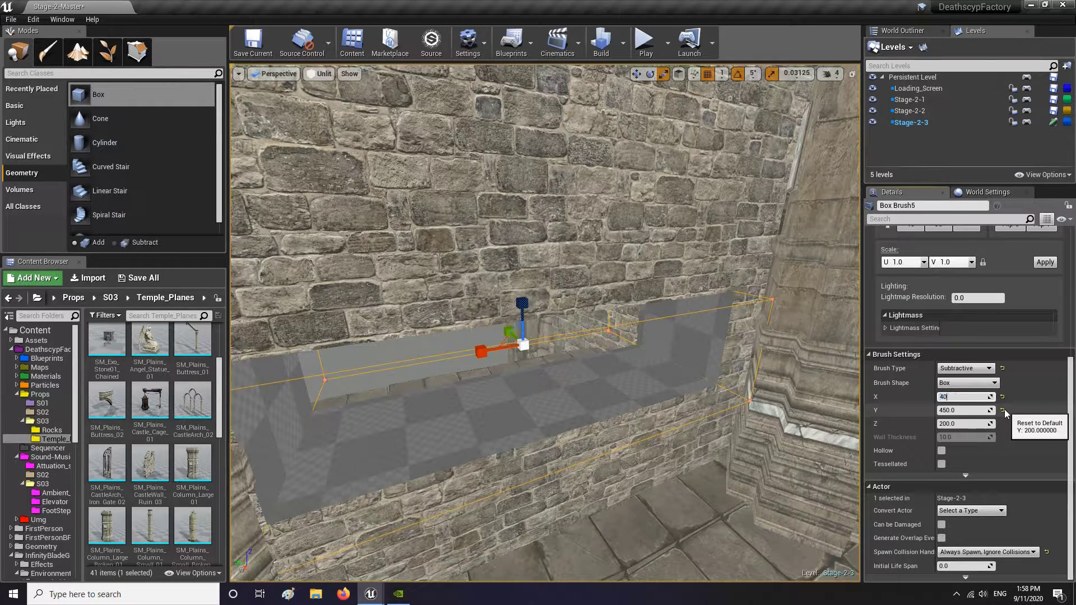
key("Return")
type("500")
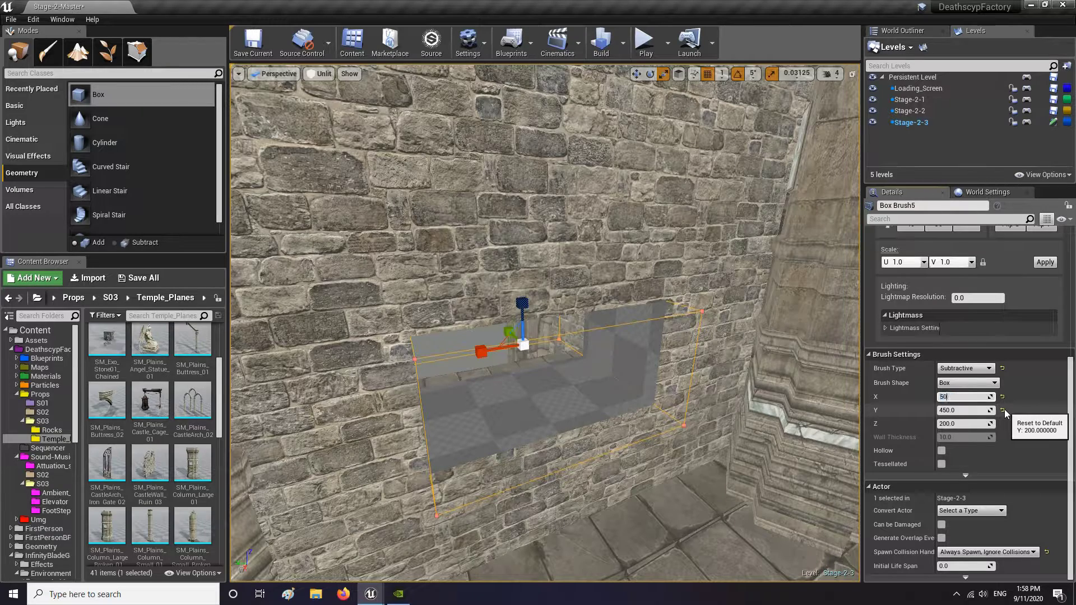
key("Return")
left_click(964, 424)
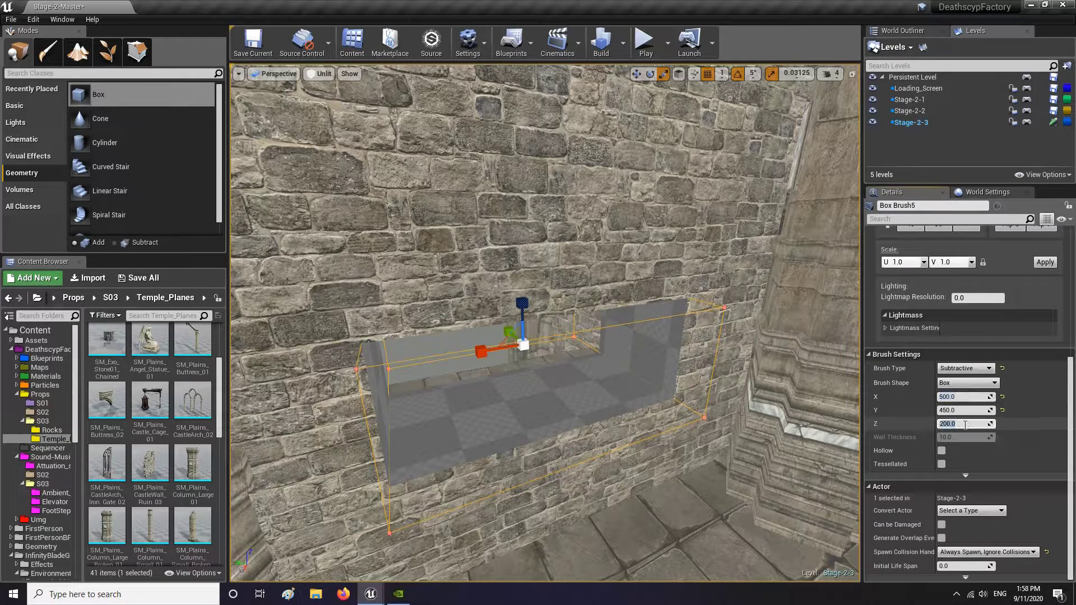
type("750")
key("Return")
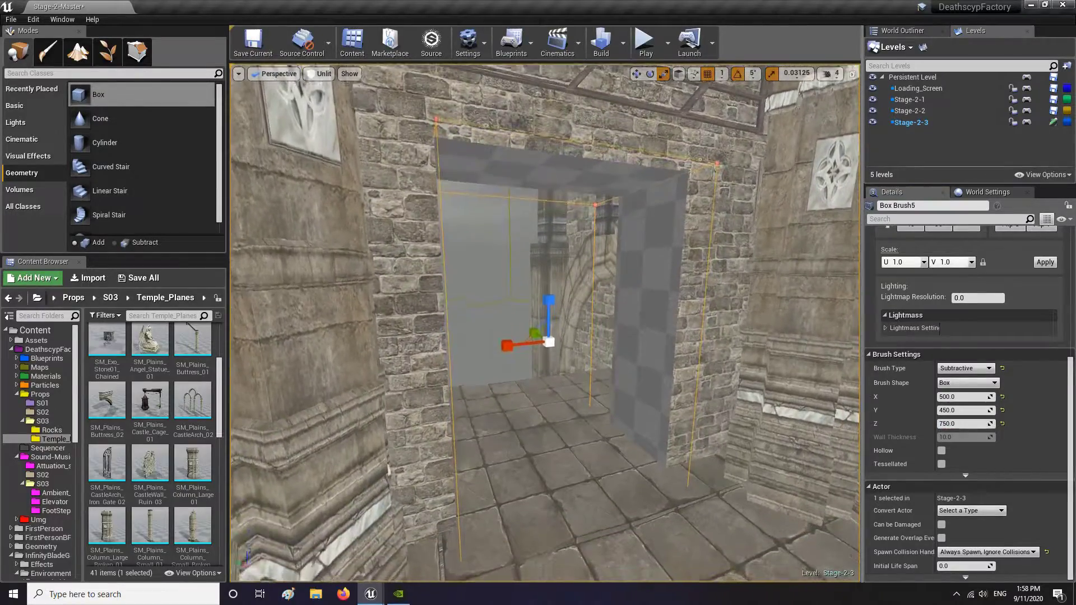
Step: Adjust the doorway cutout's vertical position in the wall and select the front face of the stone wall brush
right_click_drag(550, 341, 550, 323)
key("w")
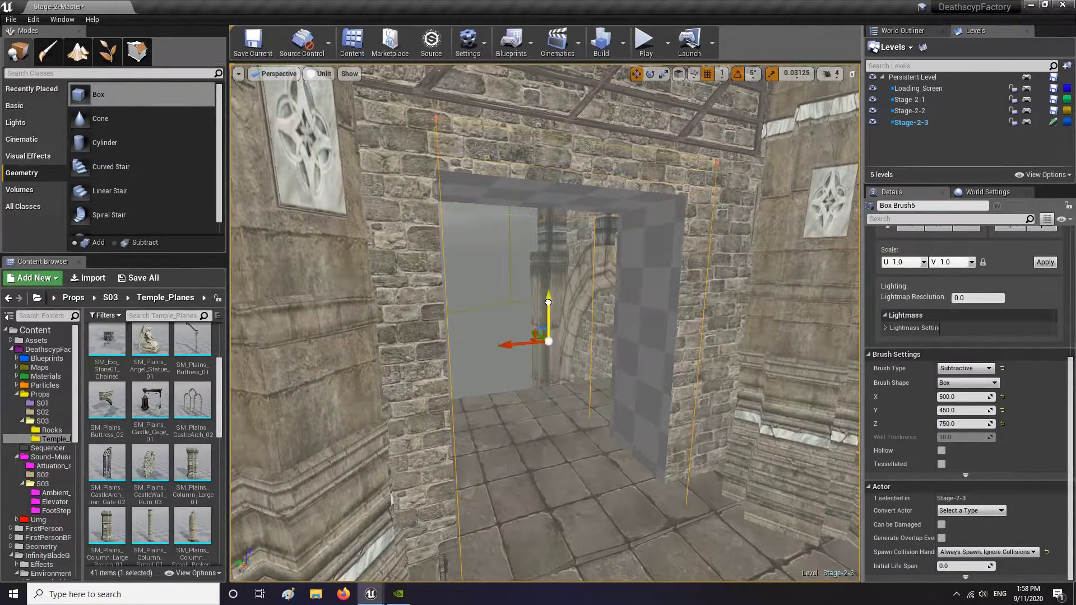
left_click_drag(553, 317, 553, 317)
right_click_drag(546, 264, 513, 259)
key("w")
key("s")
left_click(386, 230)
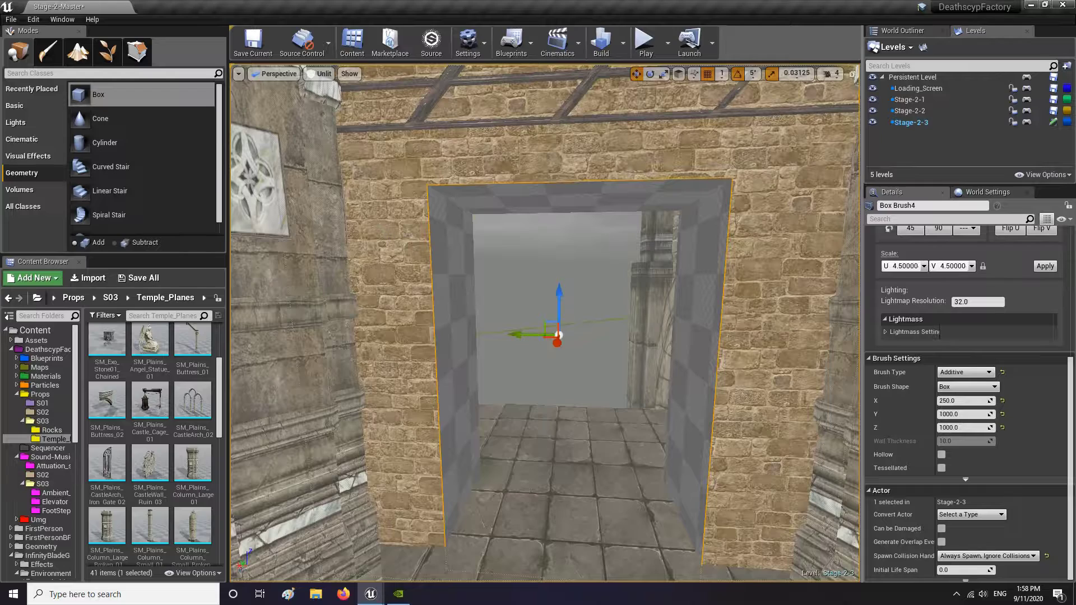
Step: Apply the M_Plains_StoneWall material to both side faces and the overhead face inside the doorway opening
scroll(990, 314, "up", 5)
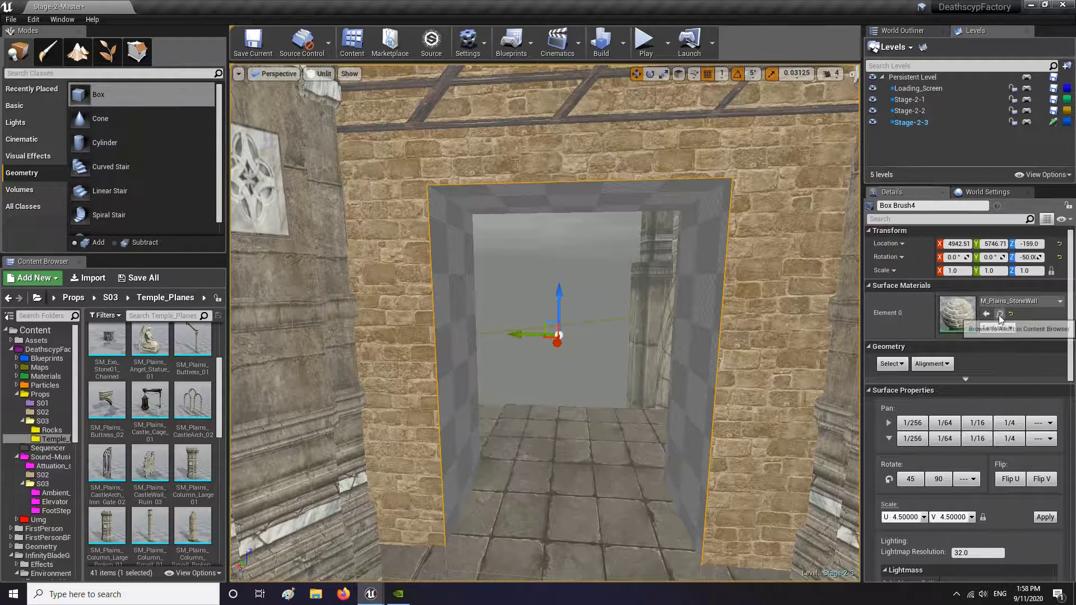
left_click(1000, 315)
left_click_drag(104, 526, 441, 293)
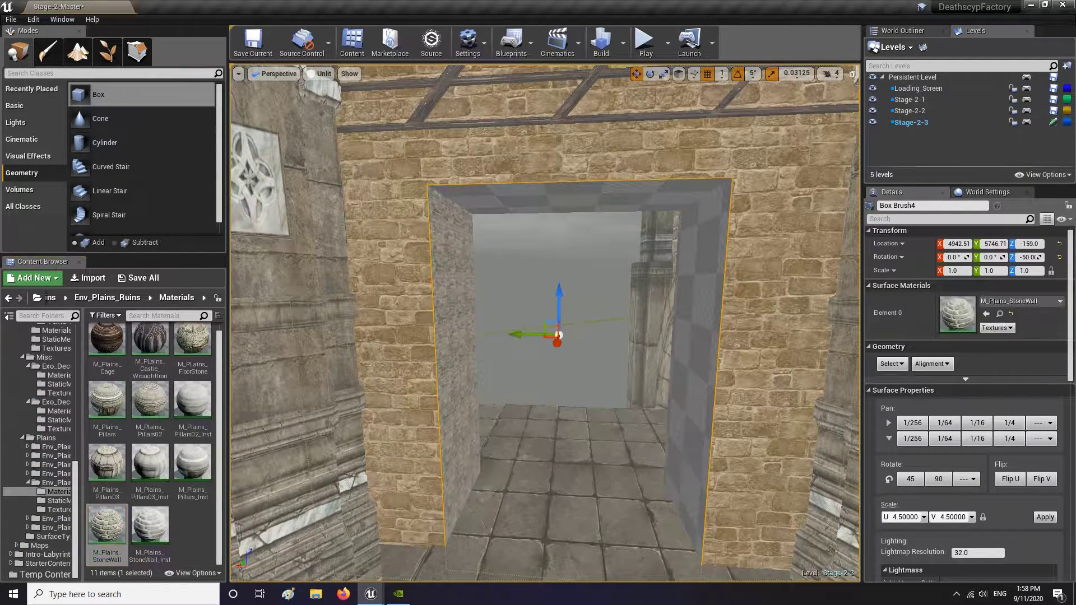
left_click_drag(156, 539, 544, 204)
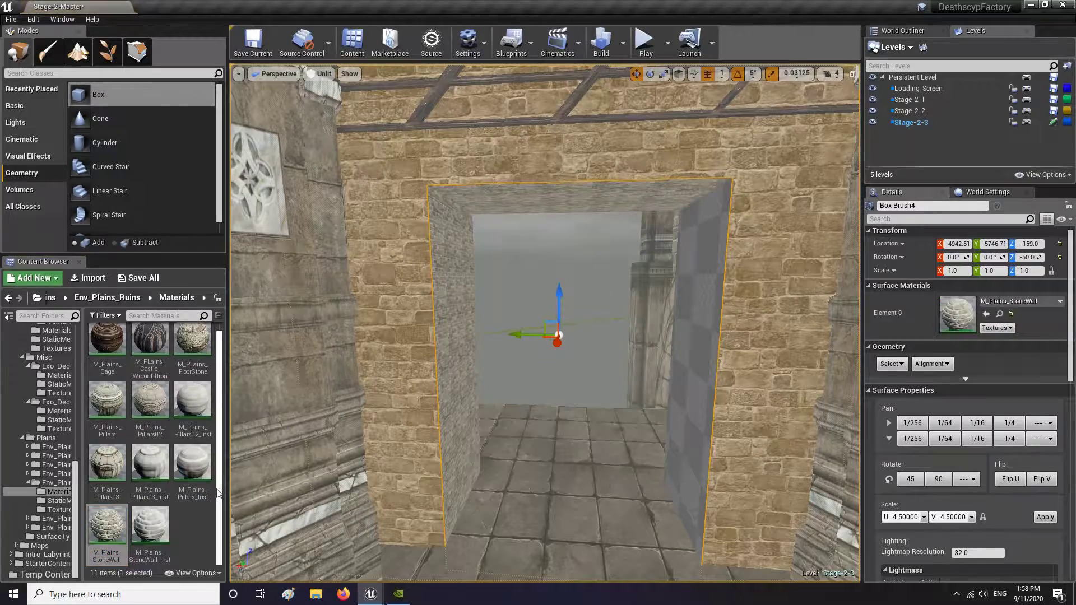
left_click_drag(112, 525, 686, 339)
Step: Set the surface texture scale of the doorway's three inner faces to 4.5 in U and V
mouse_move(576, 277)
right_mouse_down()
mouse_move(571, 263)
mouse_move(527, 269)
mouse_move(600, 278)
mouse_move(656, 246)
right_mouse_up()
left_click(517, 275)
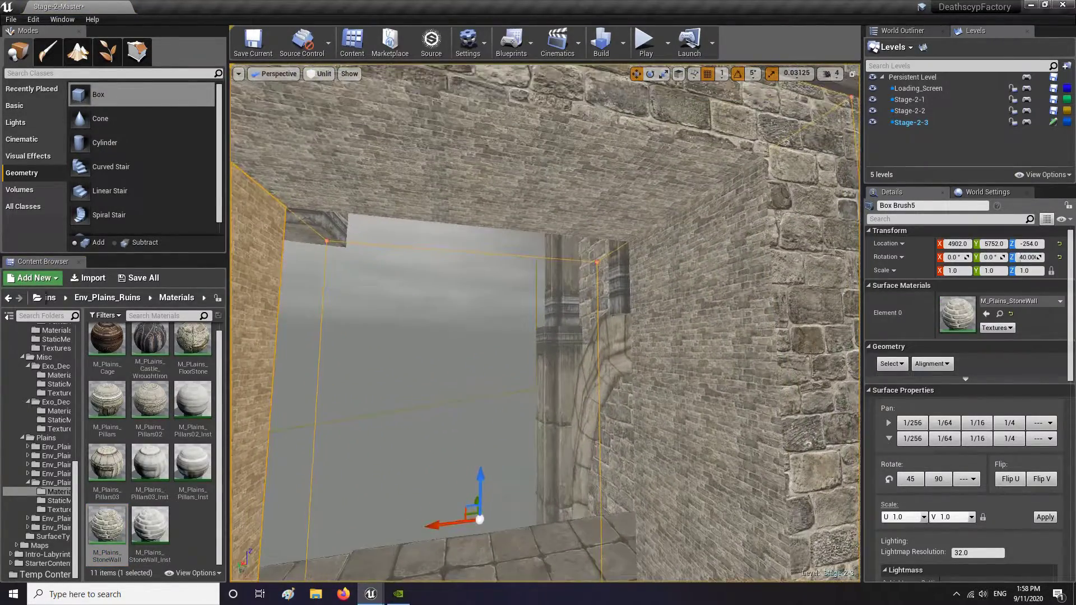
left_click(521, 196, "ctrl")
left_click(689, 302, "ctrl")
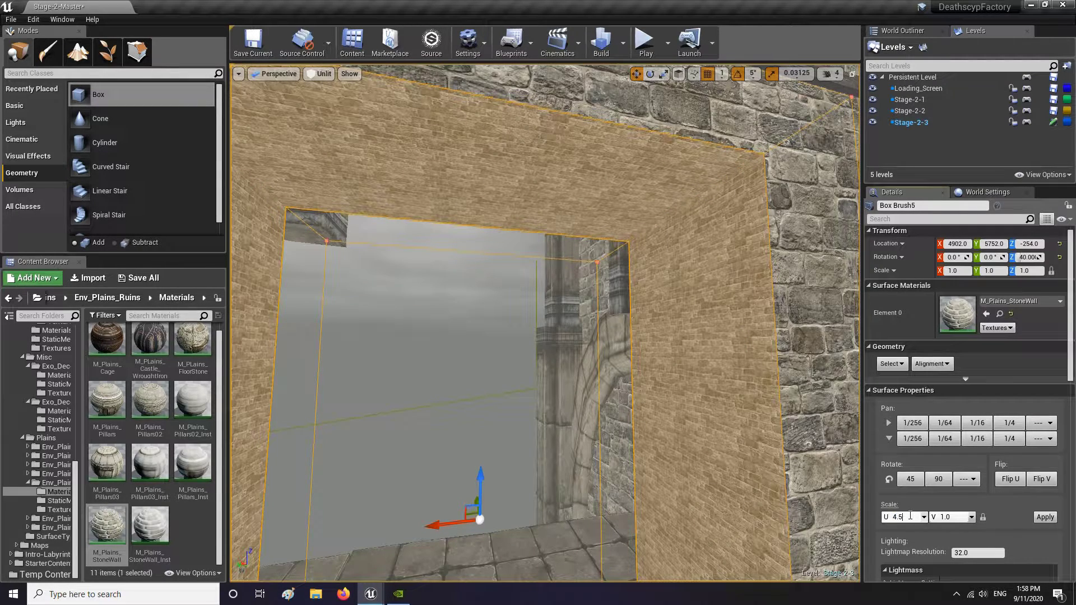
left_click(1043, 515)
right_click_drag(723, 377, 759, 390)
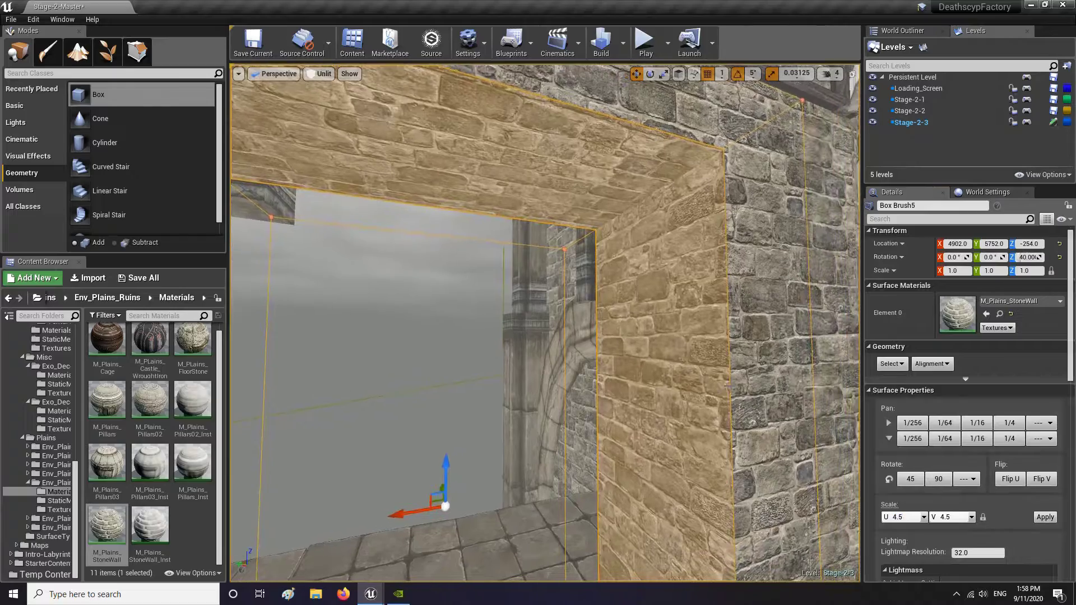
key("Escape")
Step: Select the doorway's side faces with the front face of the stone wall and extend the selection to all adjacent wall surfaces
left_click(704, 344)
mouse_move(704, 344)
right_mouse_down()
mouse_move(645, 311)
mouse_move(624, 283)
mouse_move(690, 280)
mouse_move(681, 289)
right_mouse_up()
left_click(623, 281, "ctrl")
left_click(366, 267)
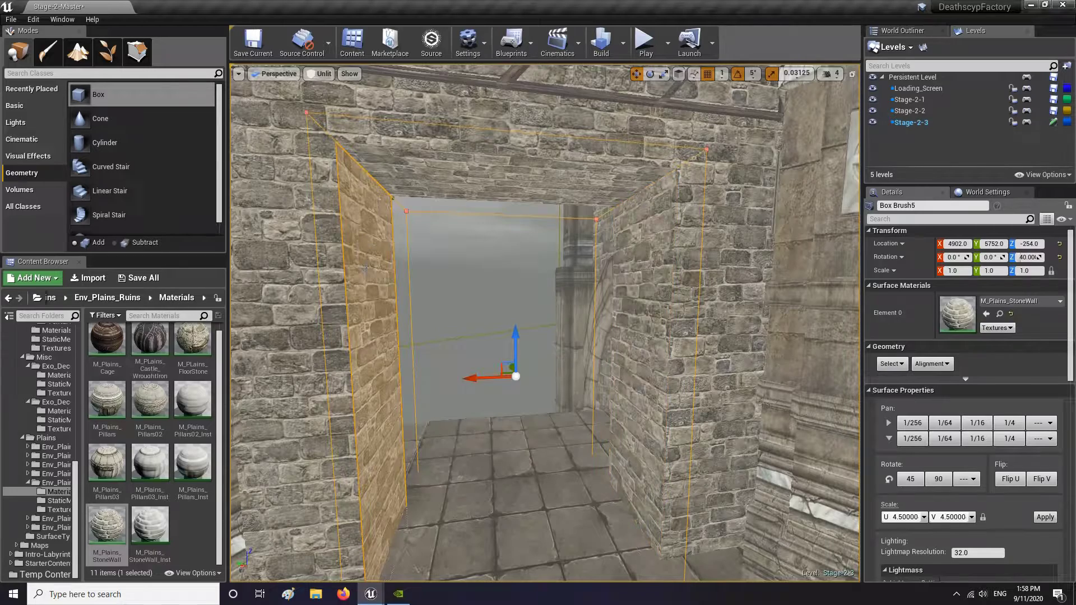
left_click(283, 282, "ctrl")
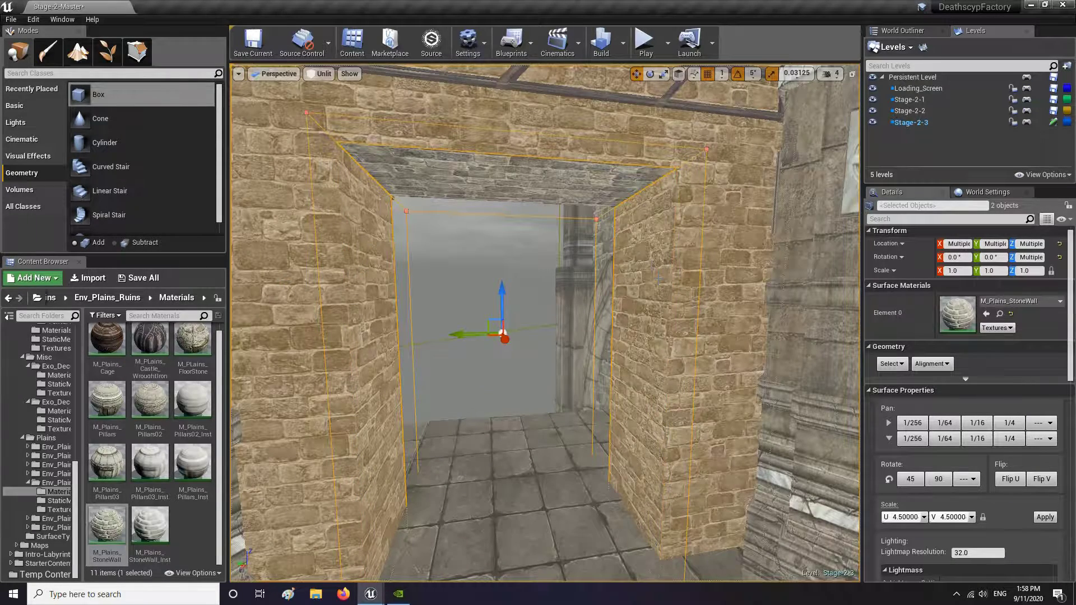
left_click(891, 364)
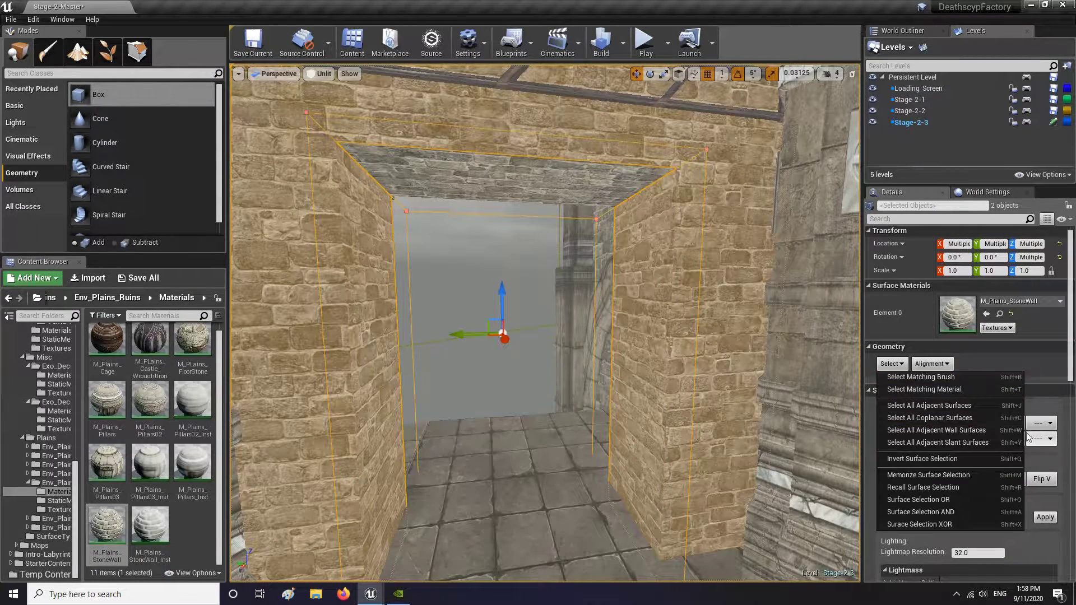
left_click(974, 431)
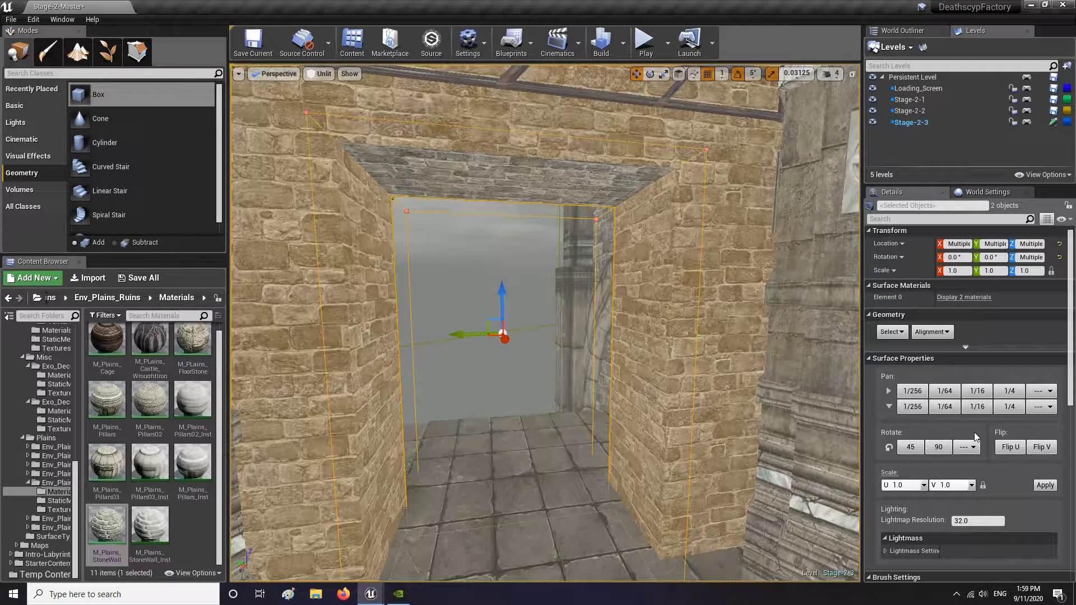
Step: Align the texture across the selected wall and doorway surfaces and set their scale to 4.5 in U and V
left_click(891, 331)
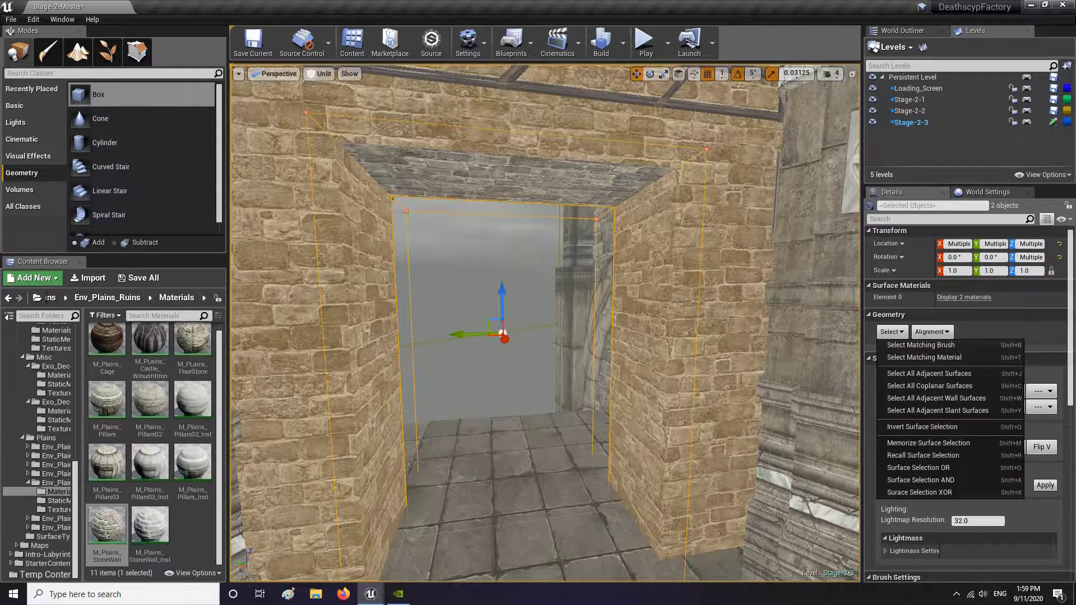
right_click_drag(751, 356, 692, 356)
key("w")
key("s")
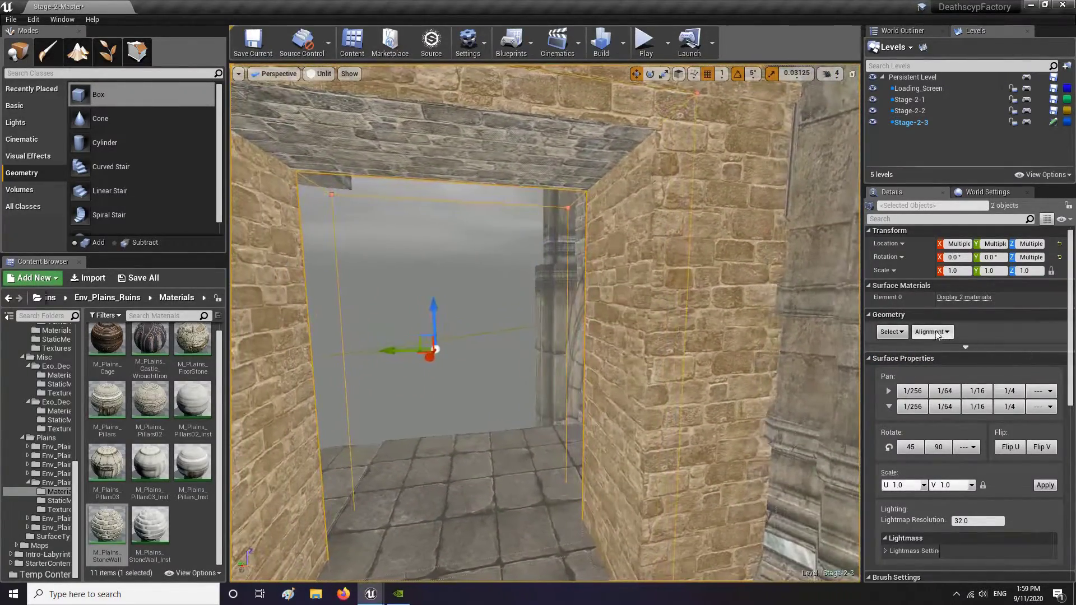
left_click(931, 331)
left_click(990, 371)
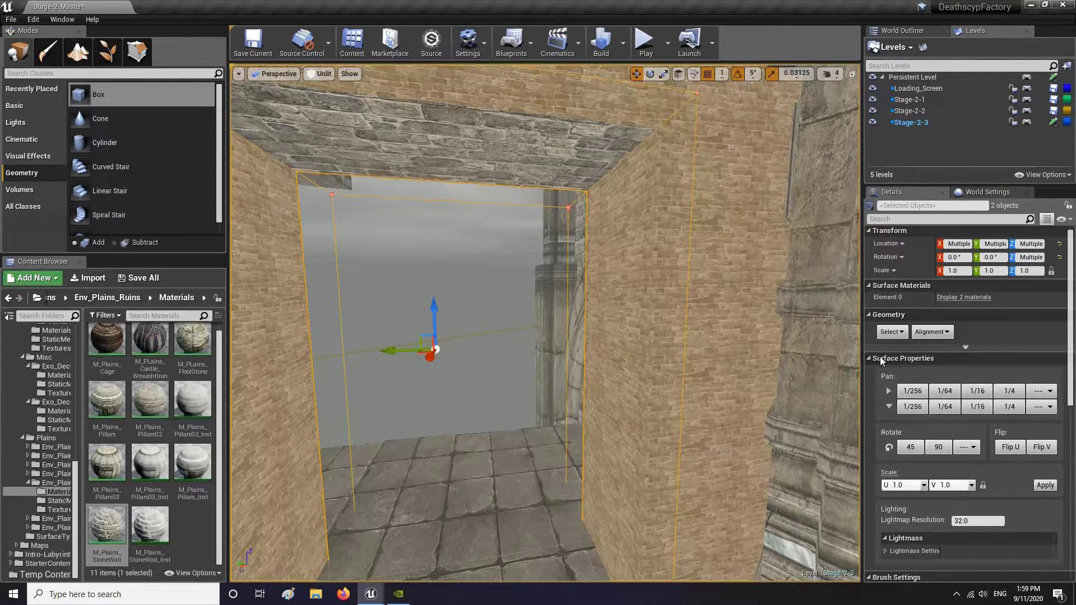
left_click(924, 485)
left_click(906, 485)
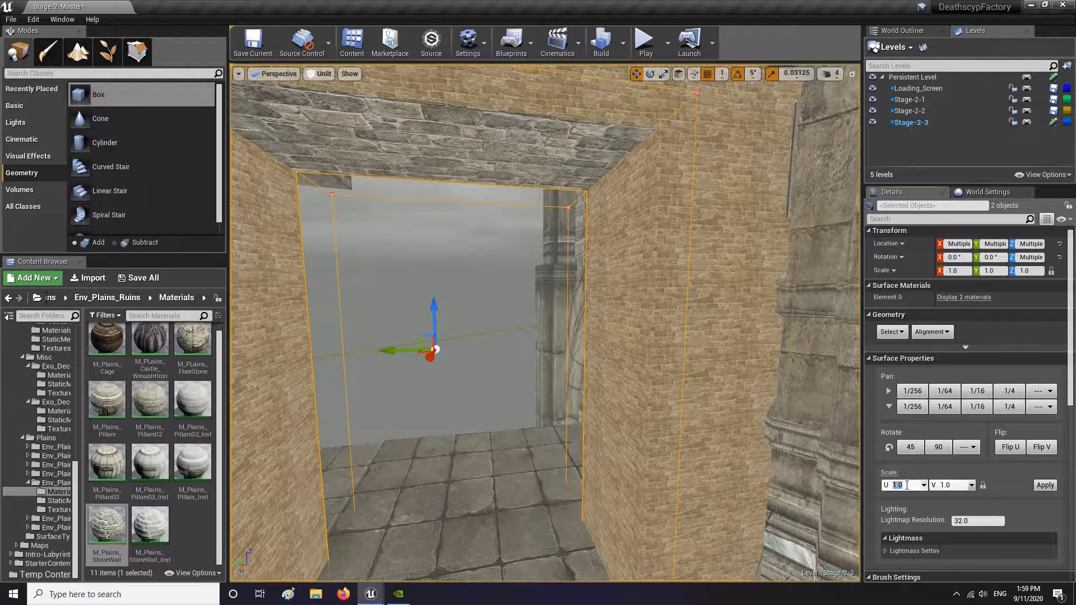
left_click(1045, 485)
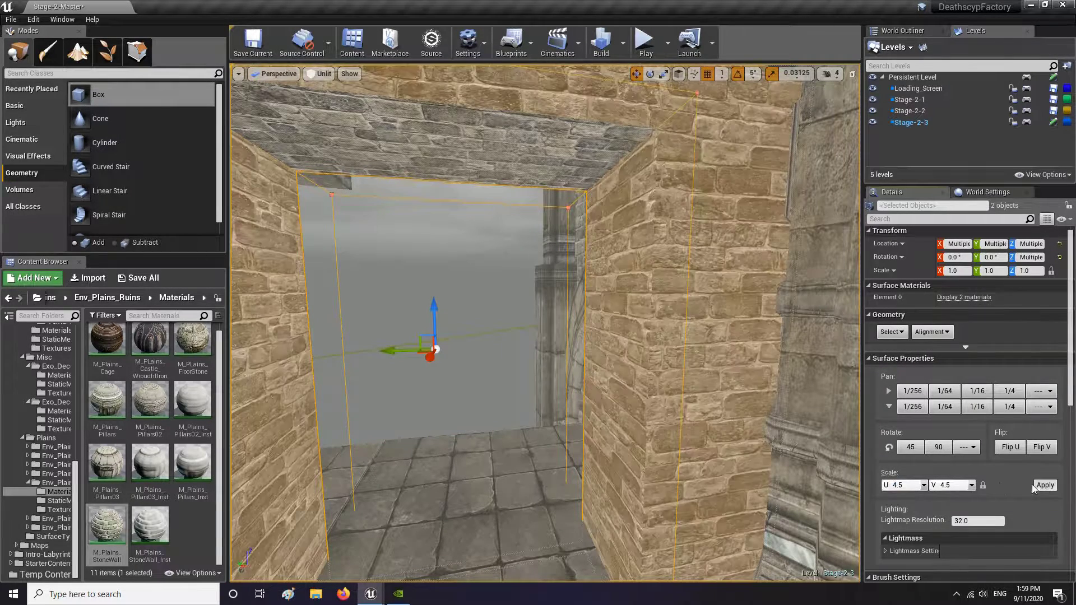
Step: Deselect the wall surfaces, save the level and switch the viewport to Lit shading
key("s")
right_click_drag(784, 393, 717, 370)
key("Escape")
key("w")
key("s")
key("s")
key("w")
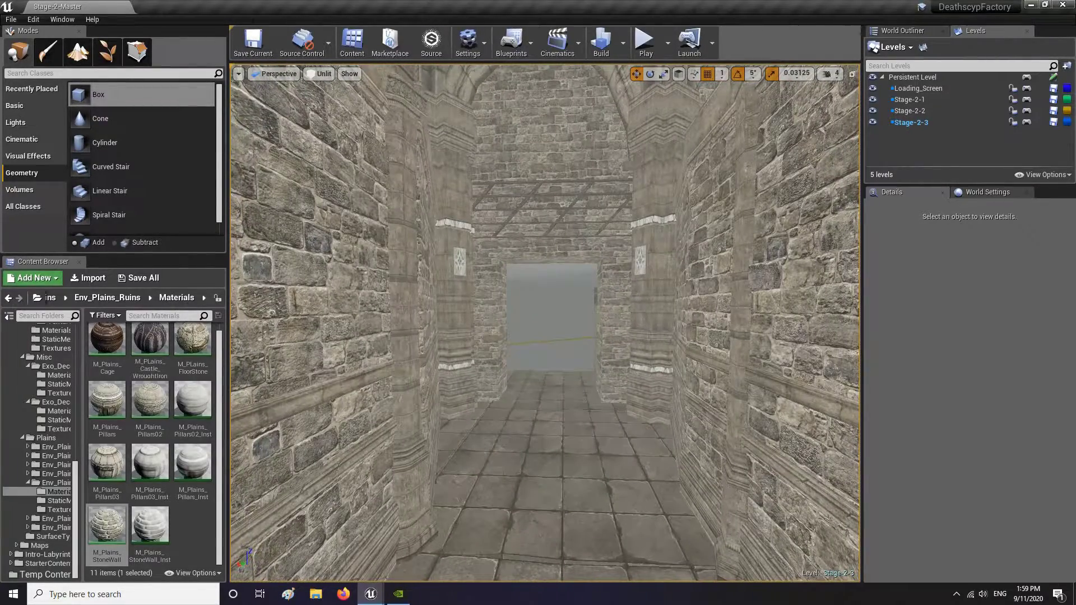
left_click(318, 74)
left_click(333, 100)
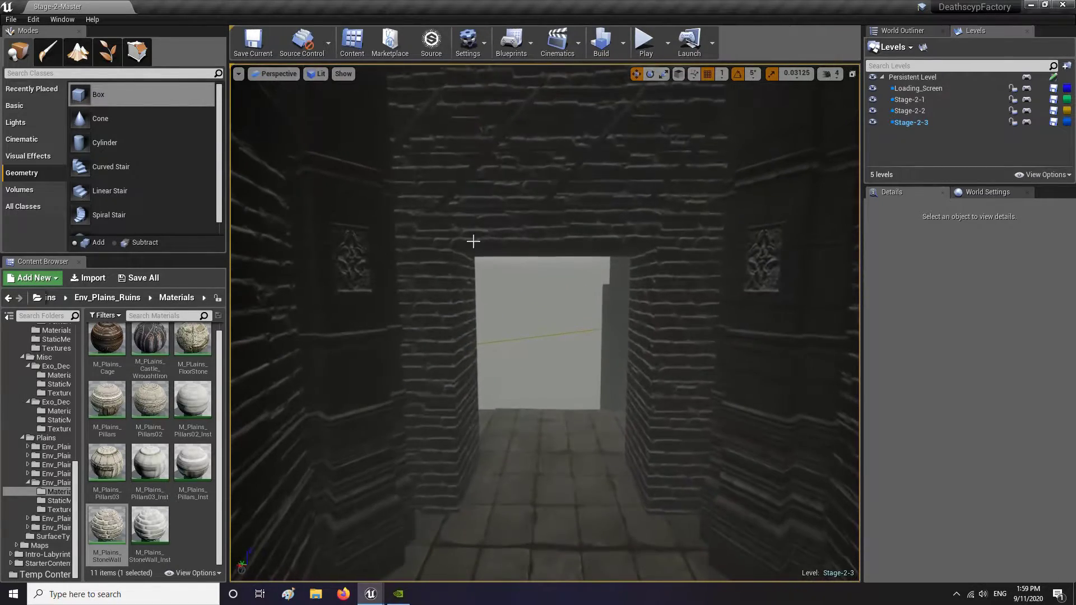
Step: Place a point light in the lower passage, in front of the doorway wall
left_click(447, 303)
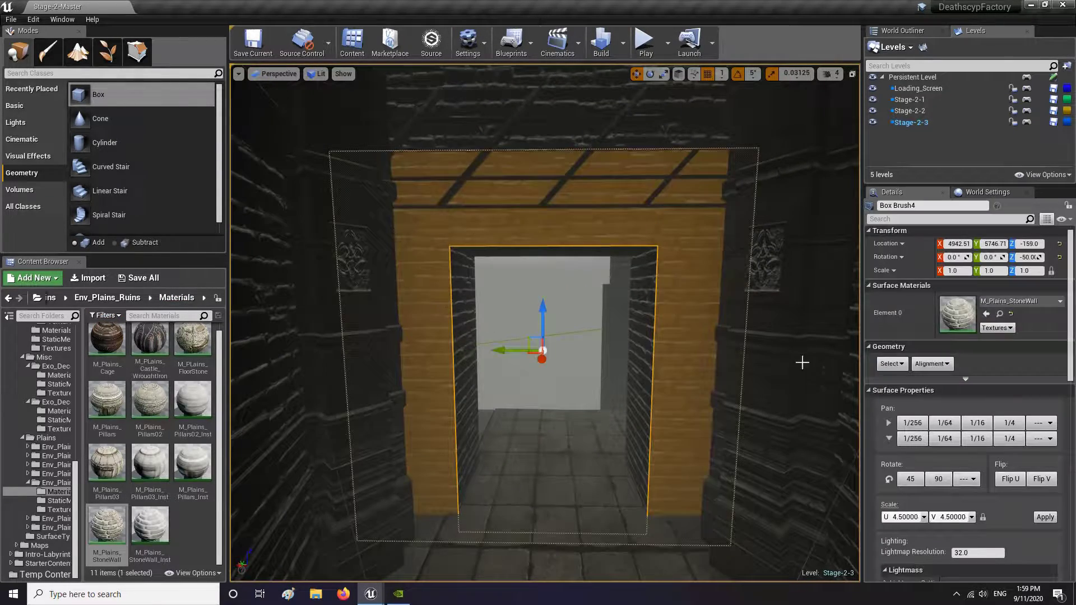
left_click(338, 315)
mouse_move(649, 344)
right_mouse_down()
mouse_move(639, 339)
mouse_move(658, 339)
mouse_move(659, 358)
right_mouse_up()
left_click(16, 122)
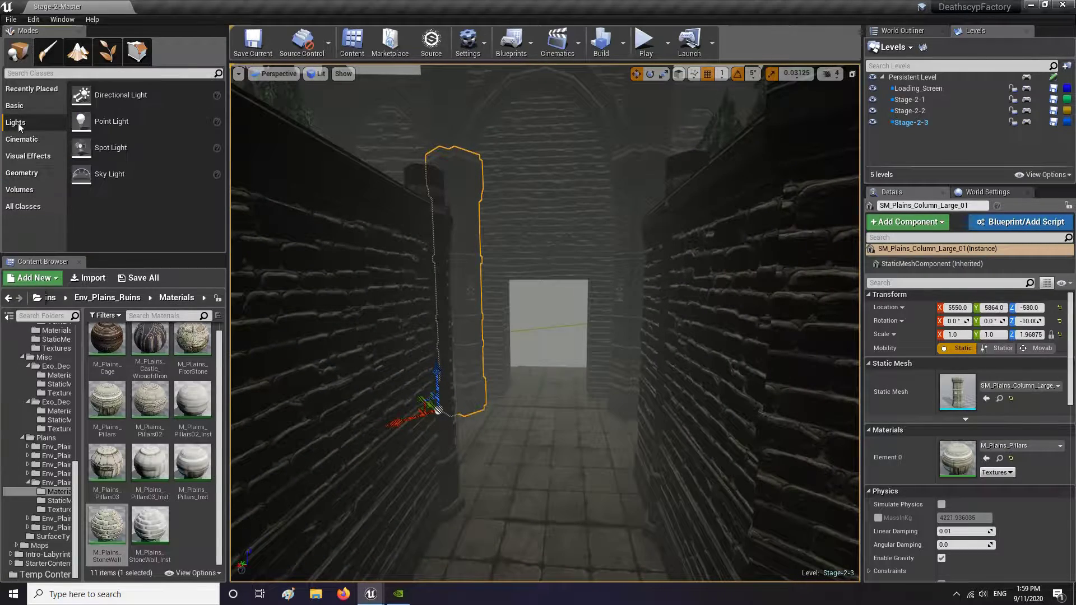
left_click_drag(185, 119, 583, 420)
right_click_drag(583, 421, 591, 451)
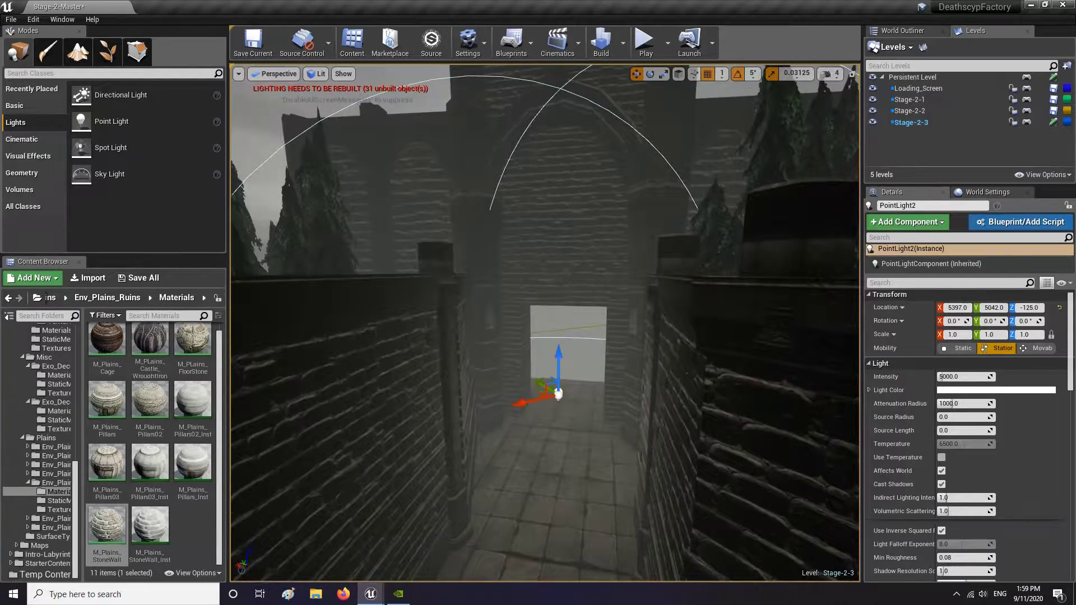
Step: Examine the DirectionalLight's properties and how the surroundings of the lower passage are lit
mouse_move(544, 289)
right_mouse_down()
mouse_move(605, 281)
mouse_move(628, 252)
mouse_move(544, 288)
right_mouse_up()
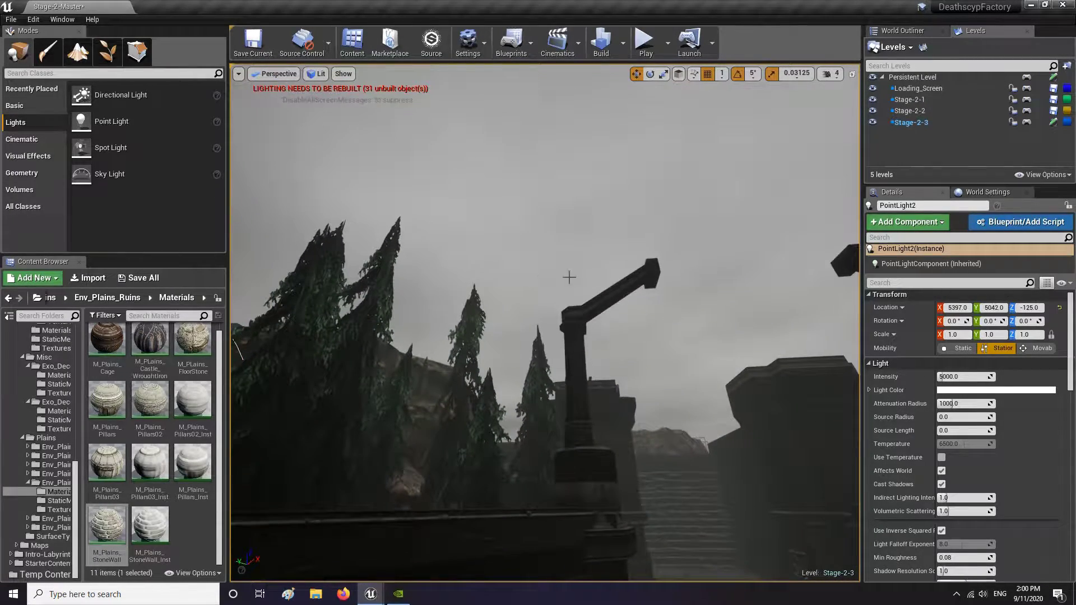
left_click(902, 32)
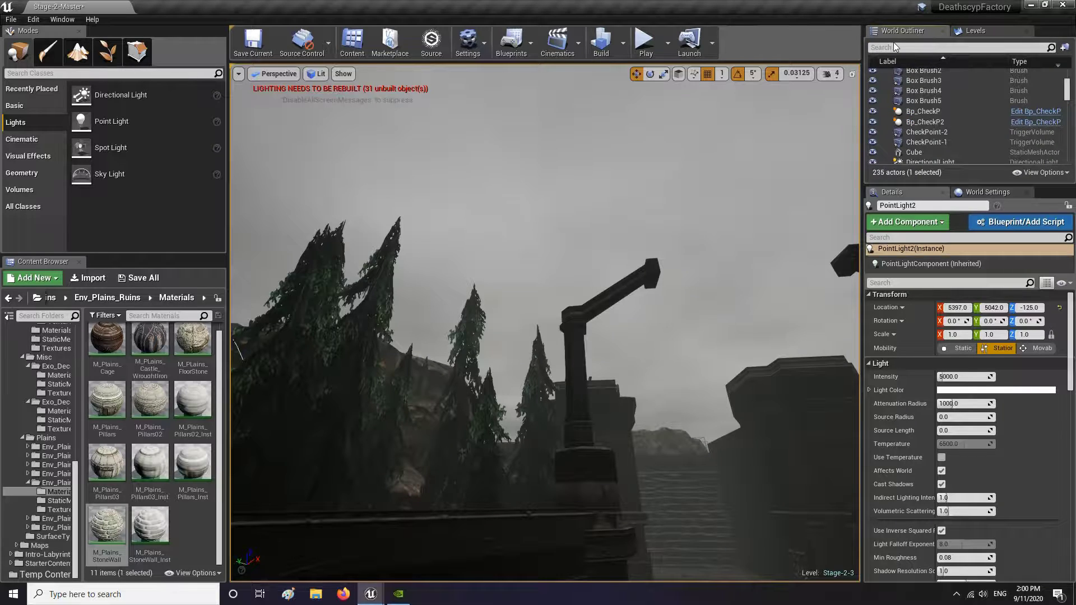
left_click(928, 163)
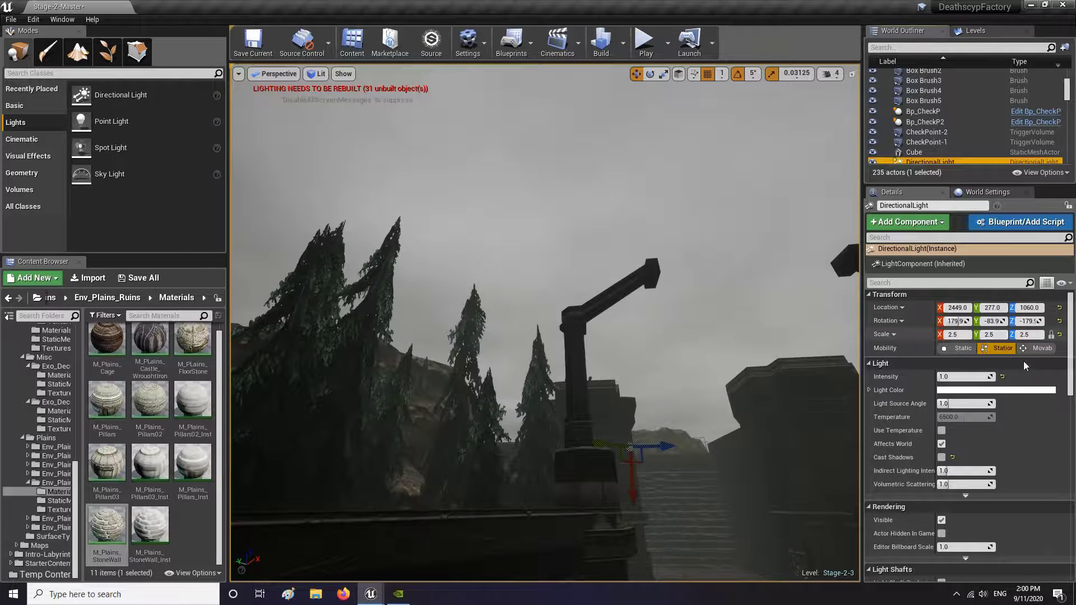
scroll(984, 490, "down", 10)
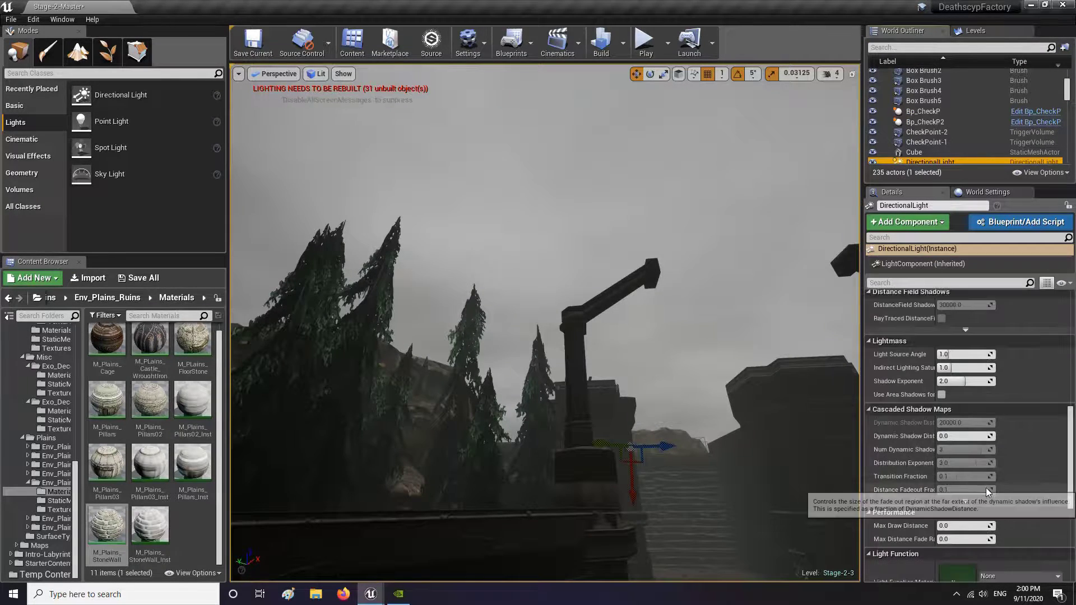
scroll(987, 487, "up", 8)
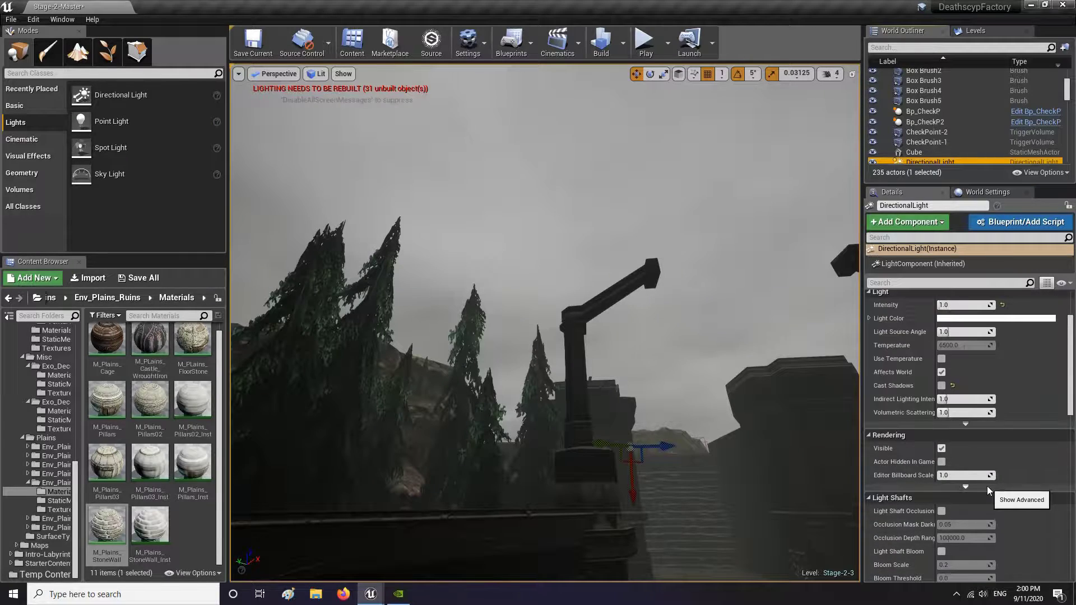
right_click_drag(751, 342, 482, 381)
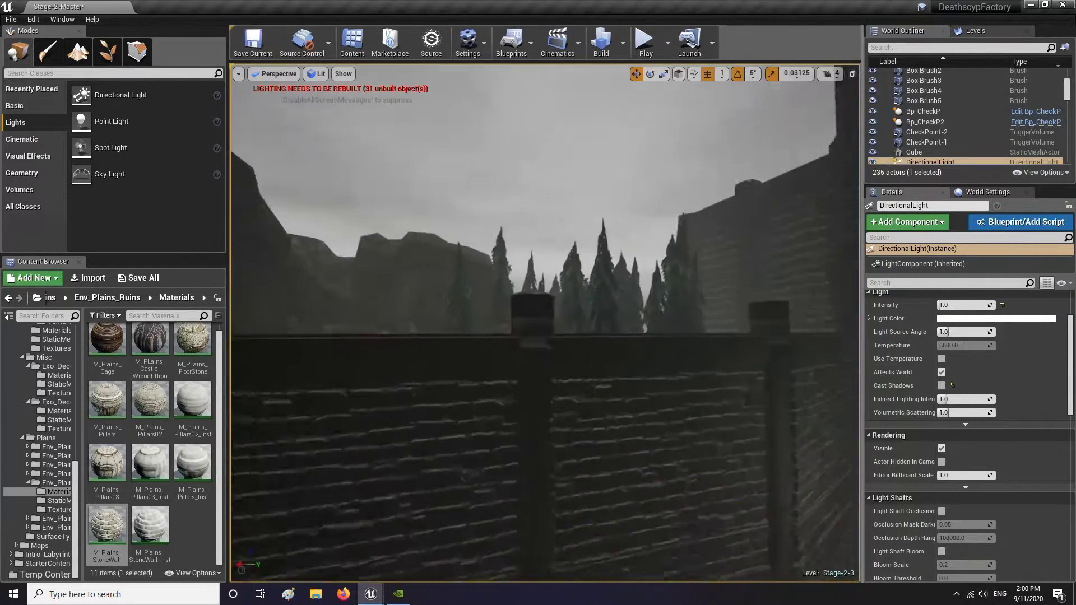
right_click_drag(493, 241, 721, 297)
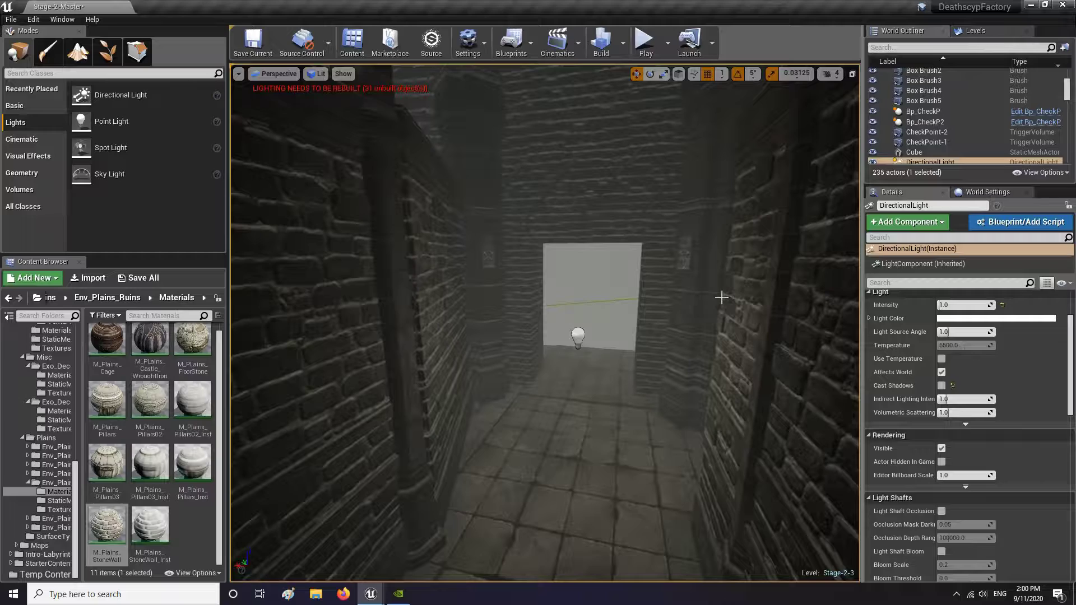
Step: Rotate the new point light in the passage by -55 degrees about Z and set its intensity to 7500
left_click(577, 334)
right_click_drag(577, 334, 580, 365)
key("e")
left_click_drag(561, 342, 538, 344)
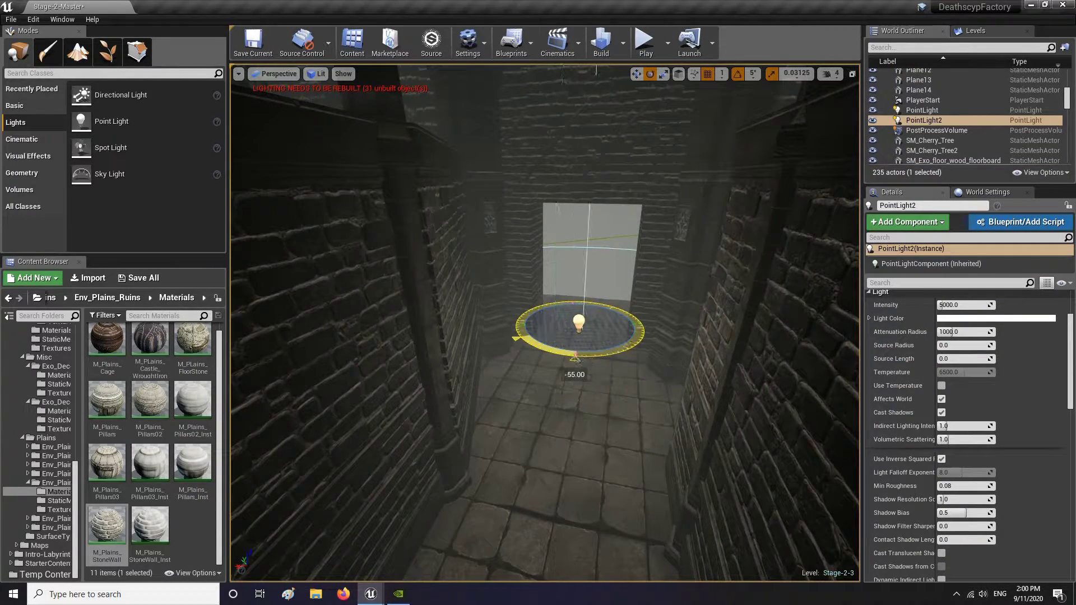
right_click_drag(578, 359, 616, 350)
scroll(991, 372, "up", 3)
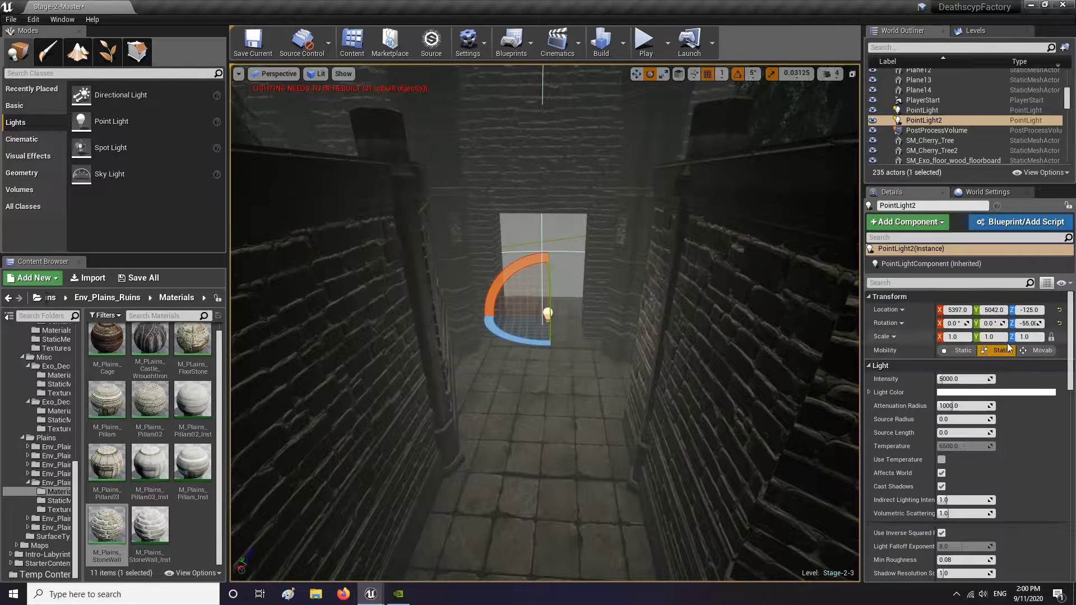
left_click(965, 379)
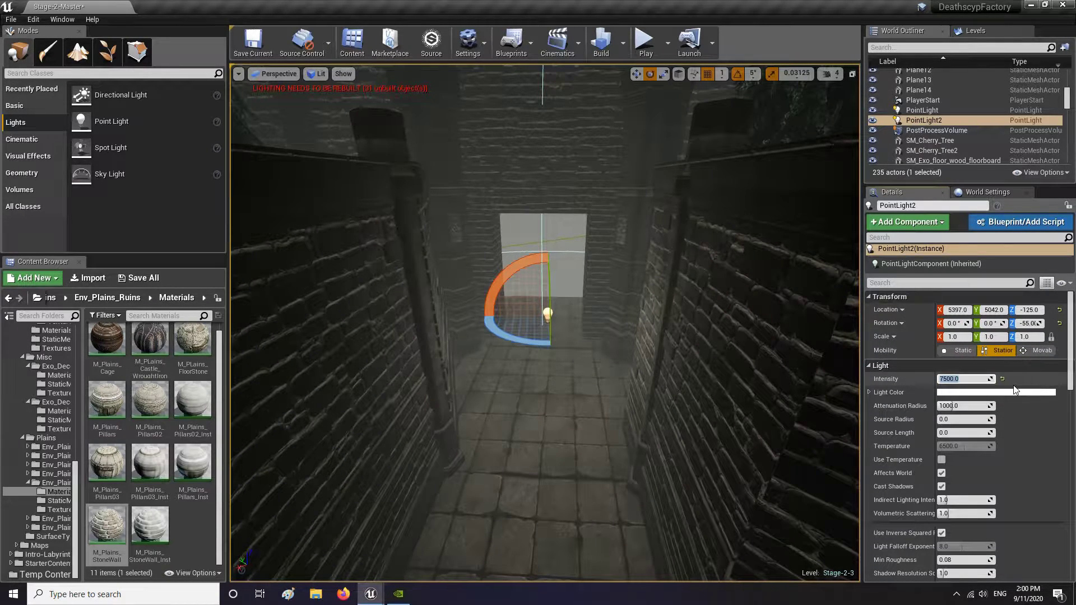
scroll(615, 288, "up", 3)
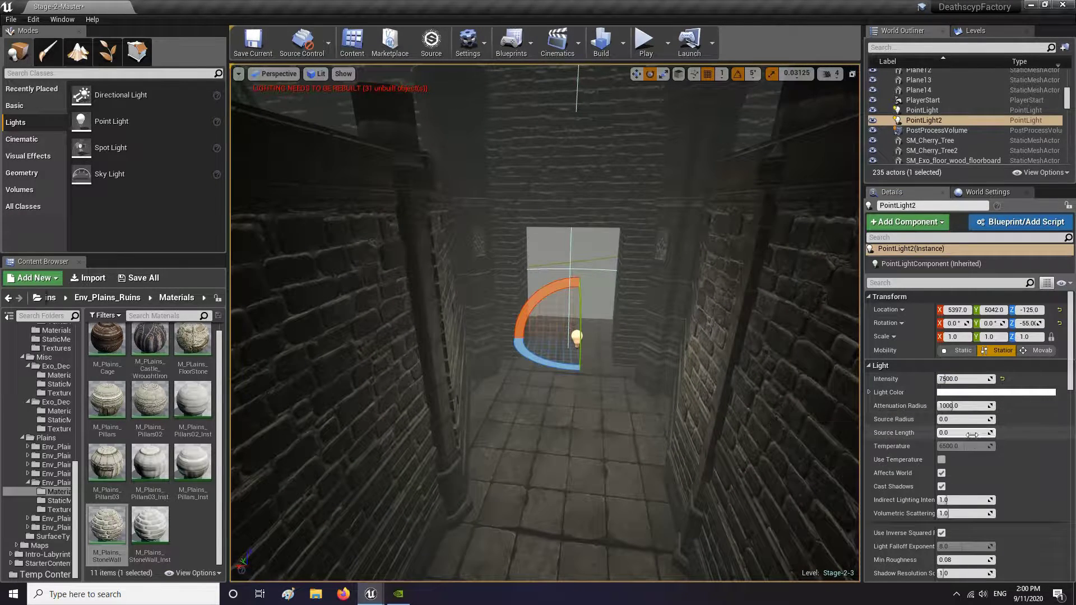
Step: Set the new point light's Min Roughness to 1.0
scroll(1013, 458, "down", 4)
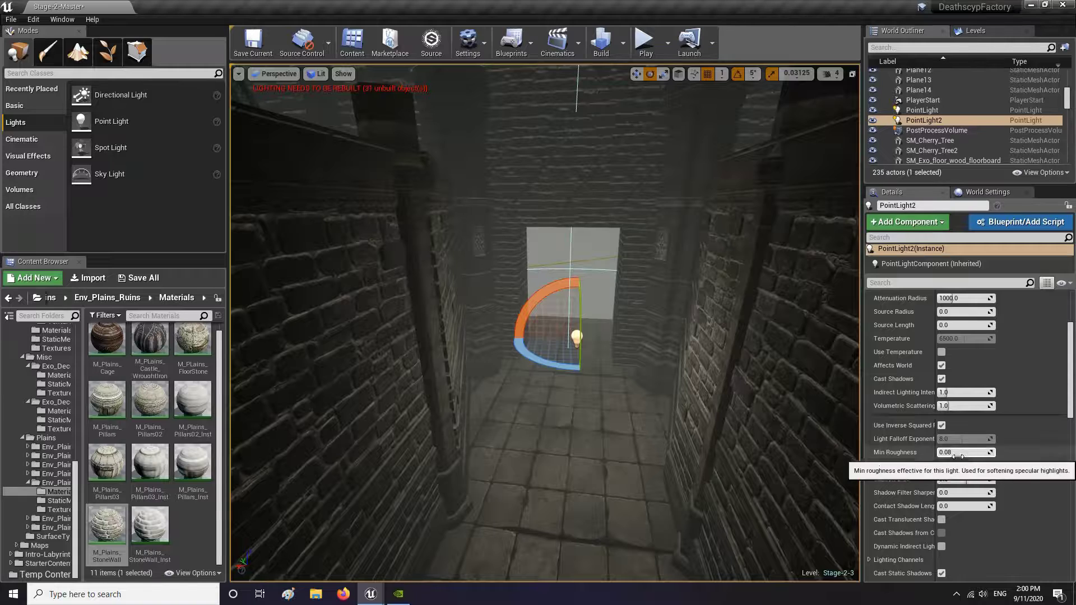
left_click(965, 453)
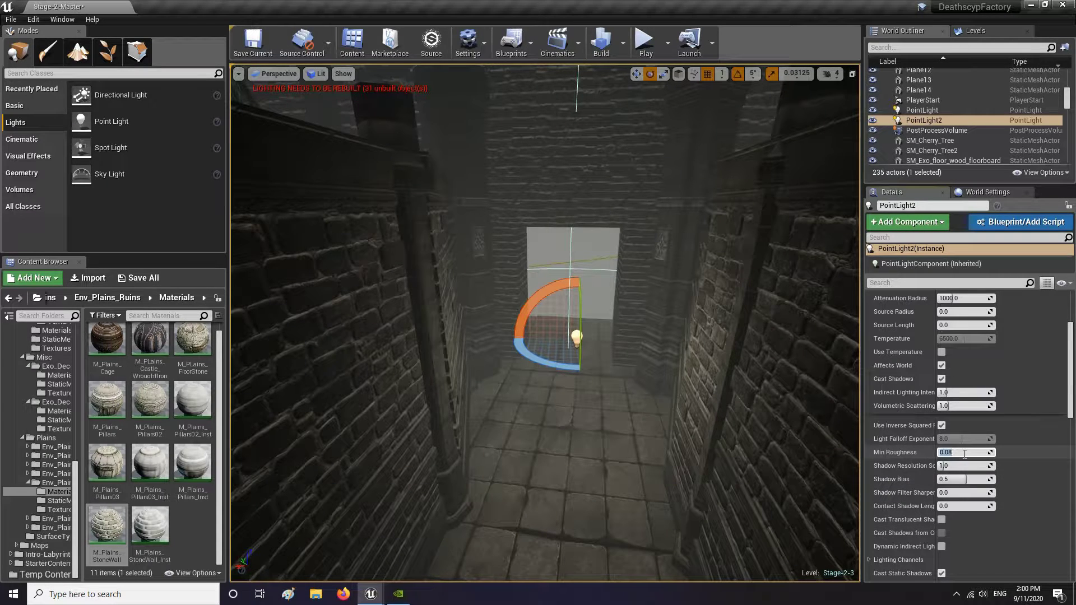
right_click_drag(625, 374, 664, 364)
key("r")
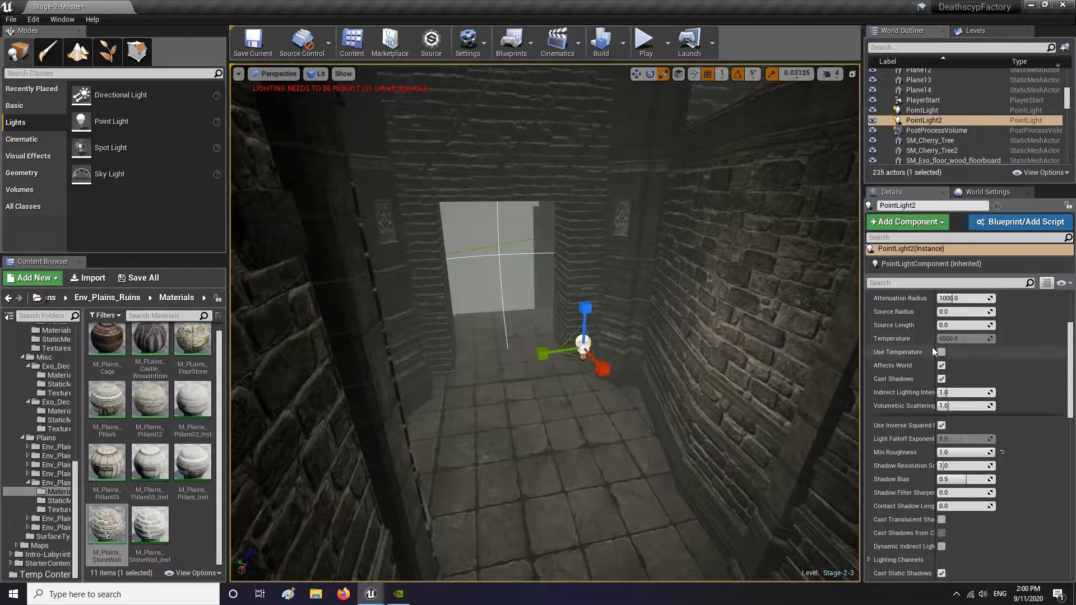
Step: Increase the point light's source length to about 2535 and rotate the light so its source lies along the passage
scroll(933, 352, "up", 2)
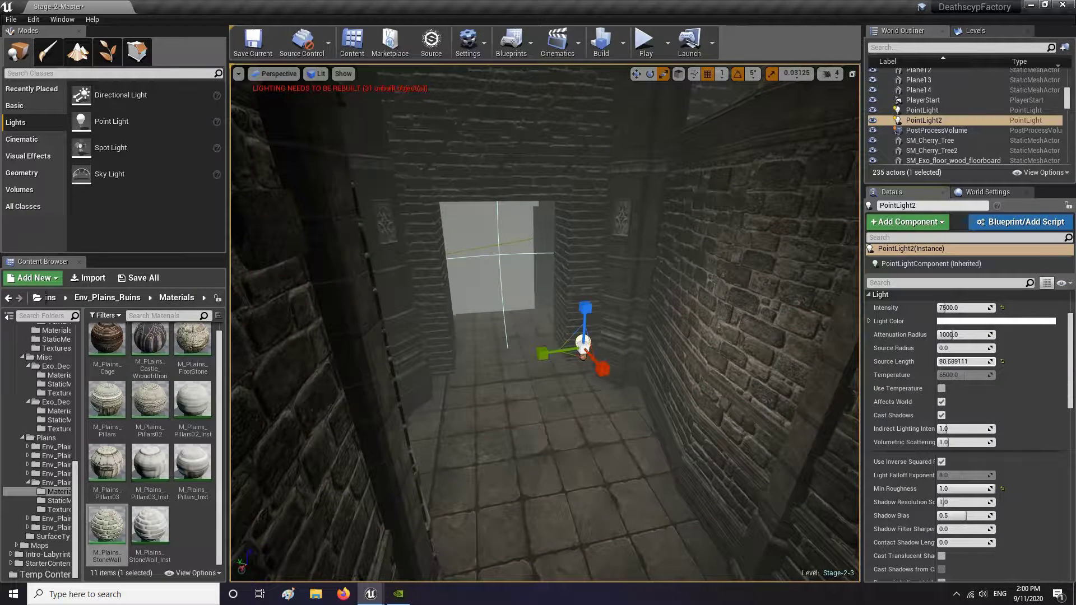
left_click_drag(953, 362, 986, 362)
right_click_drag(538, 326, 583, 350)
key("w")
key("e")
left_click_drag(504, 330, 543, 411)
key("w")
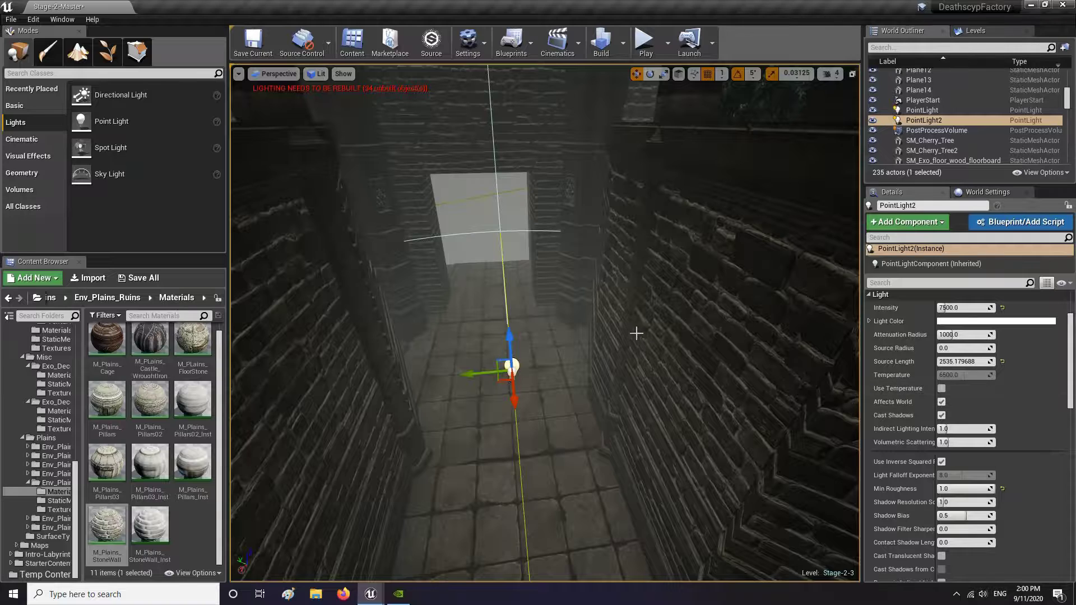
Step: Reduce the point light's source length to about 764.59
key("e")
key("r")
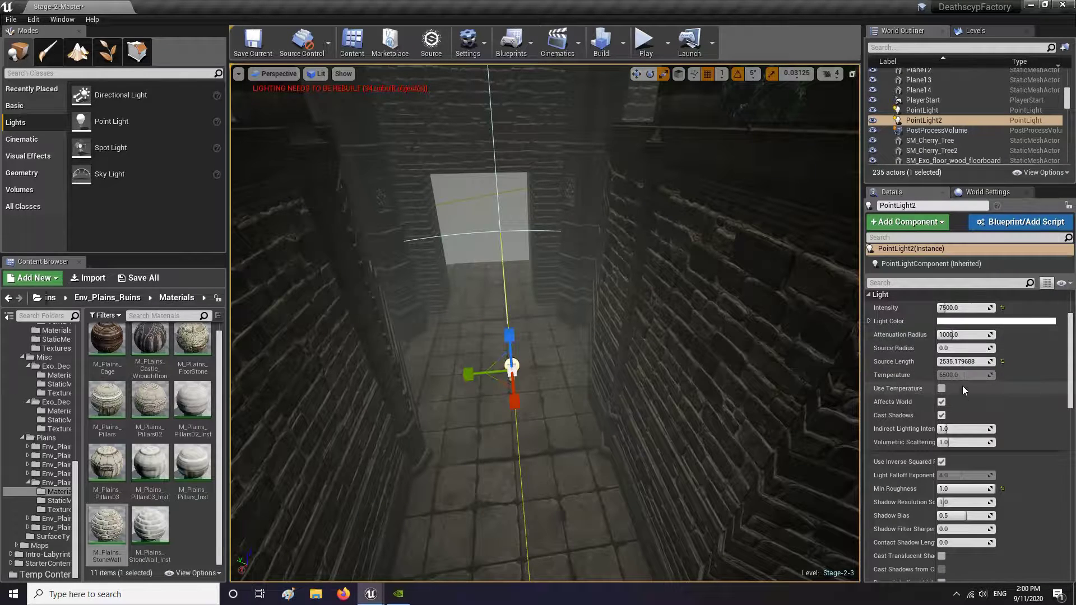
left_click_drag(963, 361, 953, 362)
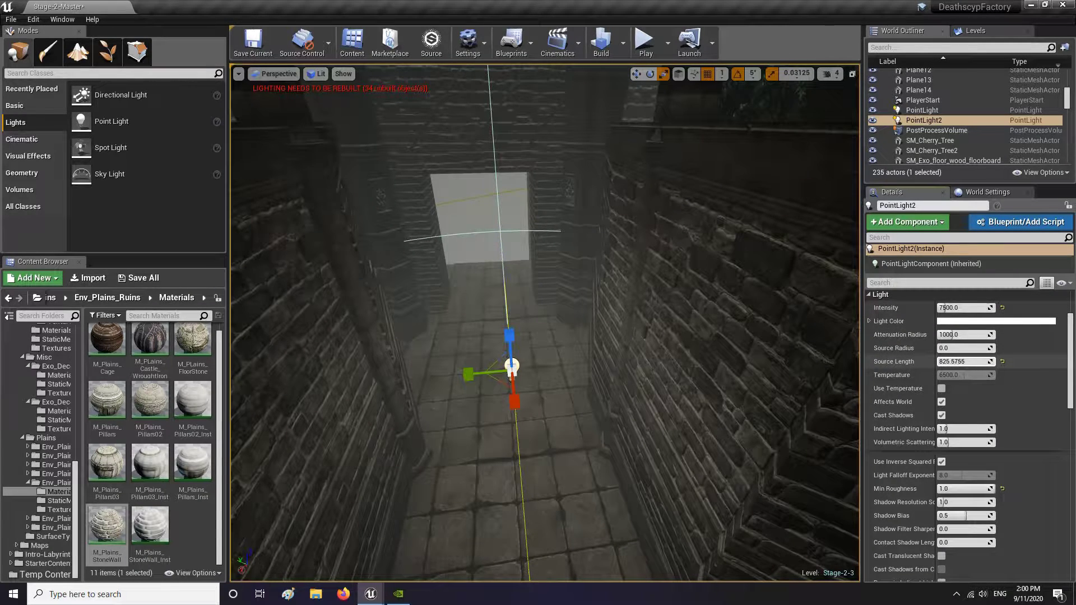
right_click_drag(629, 349, 661, 356)
key("w")
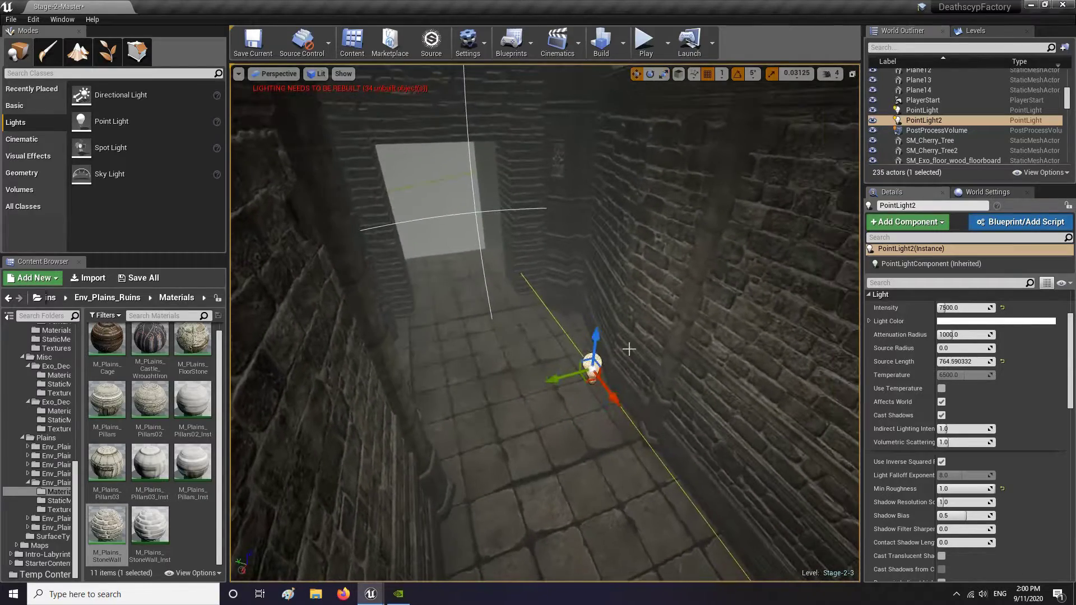
Step: Raise the elongated point light above the passage floor and adjust its position beside the wall
left_click_drag(603, 368, 564, 183)
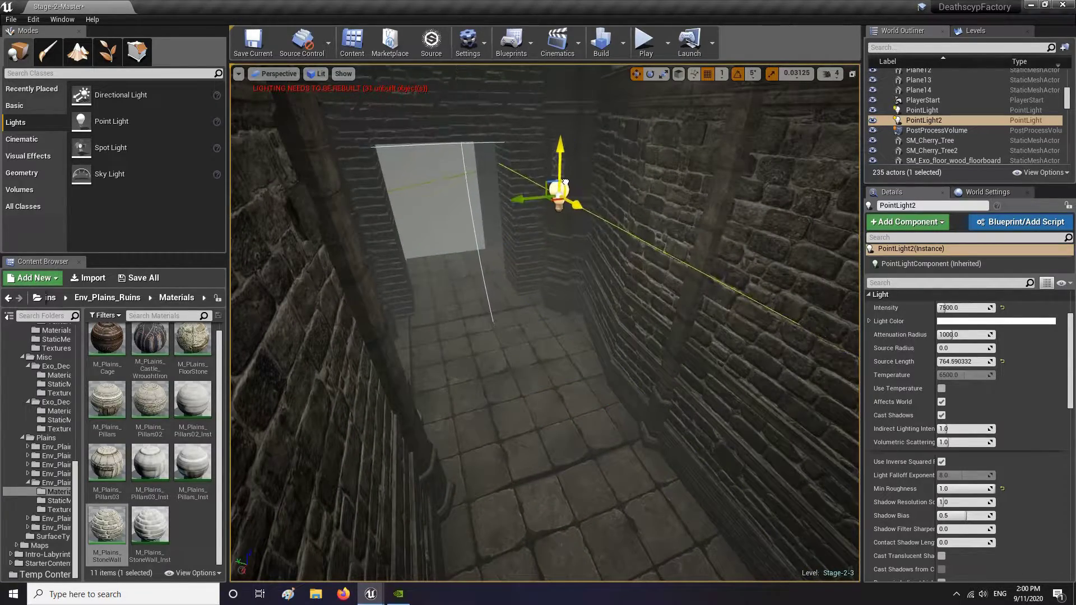
scroll(946, 379, "up", 2)
right_click_drag(729, 359, 651, 361)
left_click_drag(590, 316, 585, 297)
right_click_drag(672, 342, 594, 347)
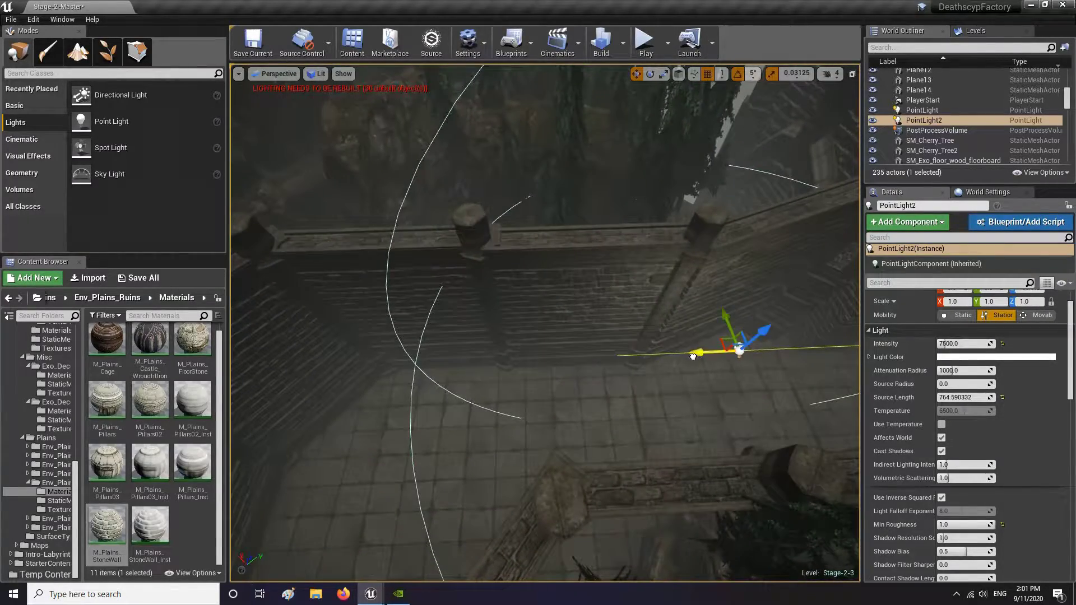
Step: Duplicate the elongated point light twice, placing the copies farther along the walled passage
left_click_drag(693, 356, 449, 355, "alt")
right_click_drag(448, 355, 681, 337)
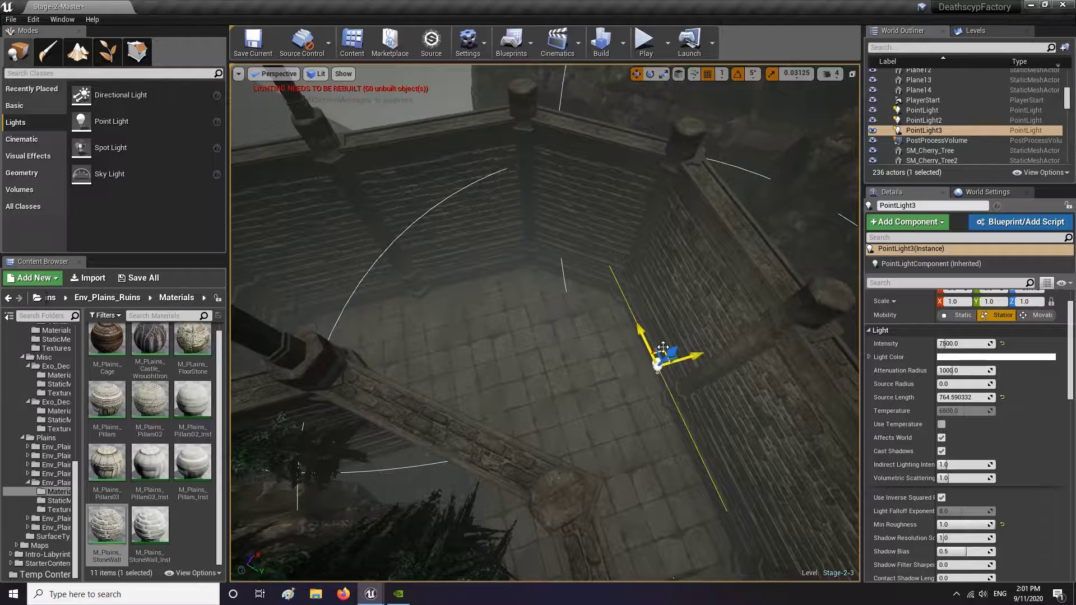
left_click_drag(663, 348, 722, 286, "alt")
key("ctrl+z")
right_click_drag(729, 295, 588, 347)
left_click_drag(475, 452, 443, 149)
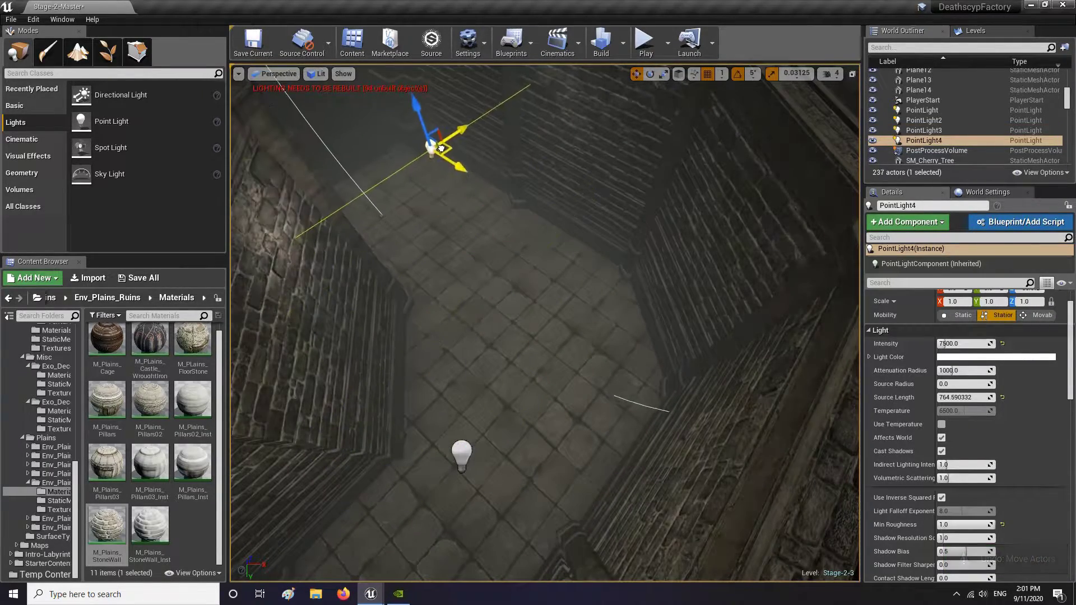
Step: Rotate the newest light copy about its vertical axis and position it beside the adjoining wall at the passage's end
key("e")
left_click_drag(466, 188, 408, 193)
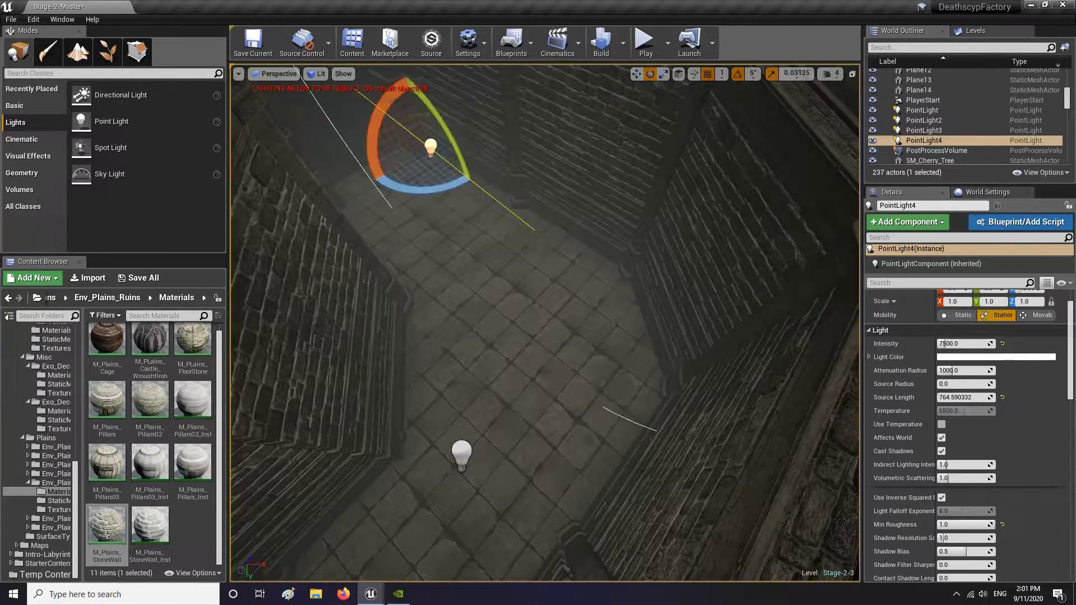
right_click_drag(408, 194, 639, 321)
key("r")
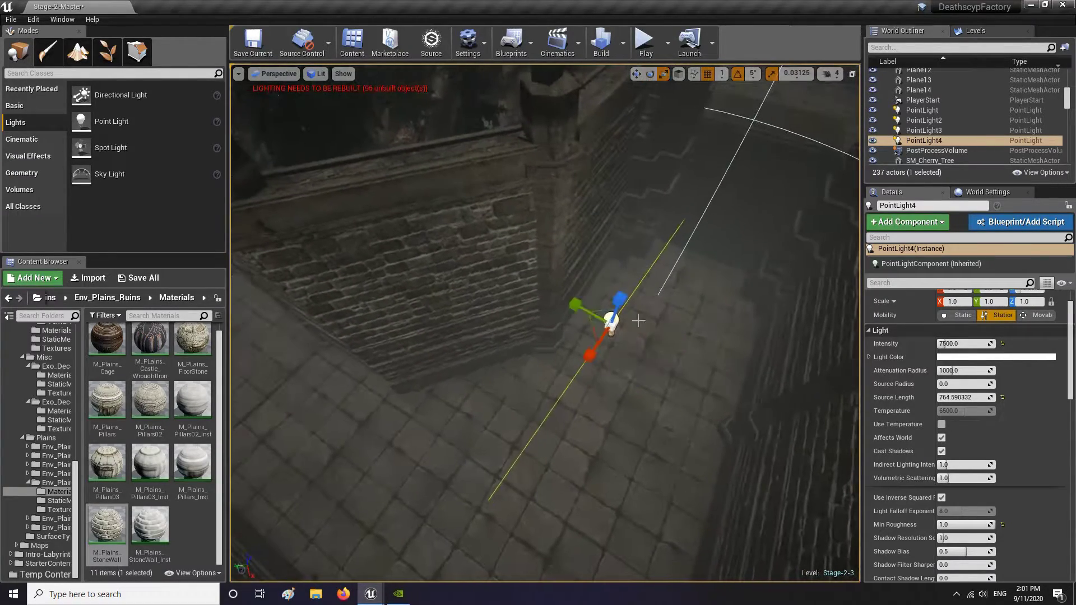
left_click_drag(592, 333, 684, 252)
right_click_drag(685, 251, 596, 338)
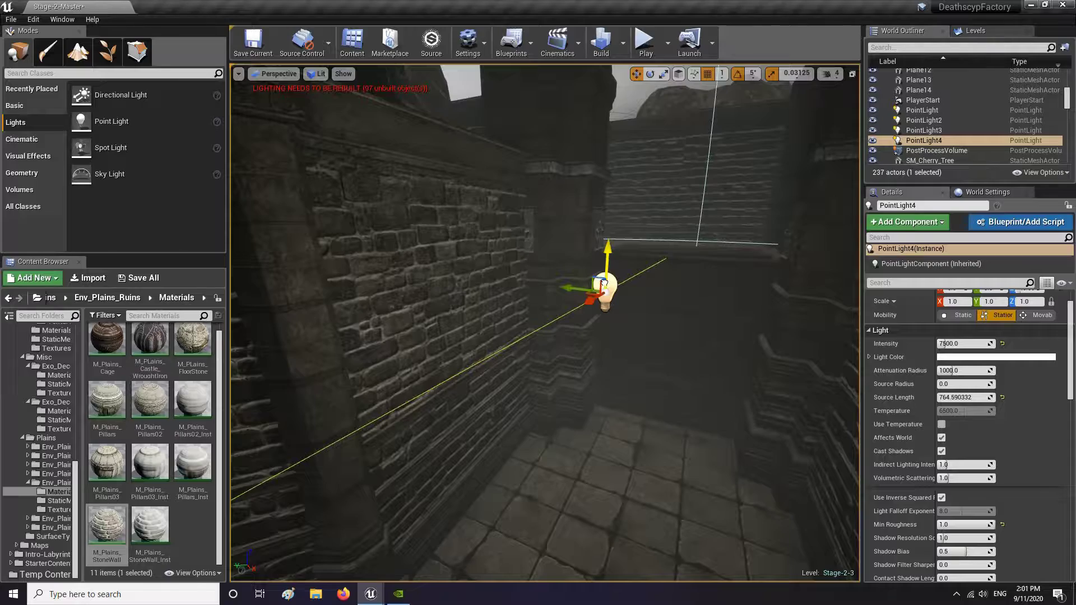
right_click_drag(604, 283, 475, 297)
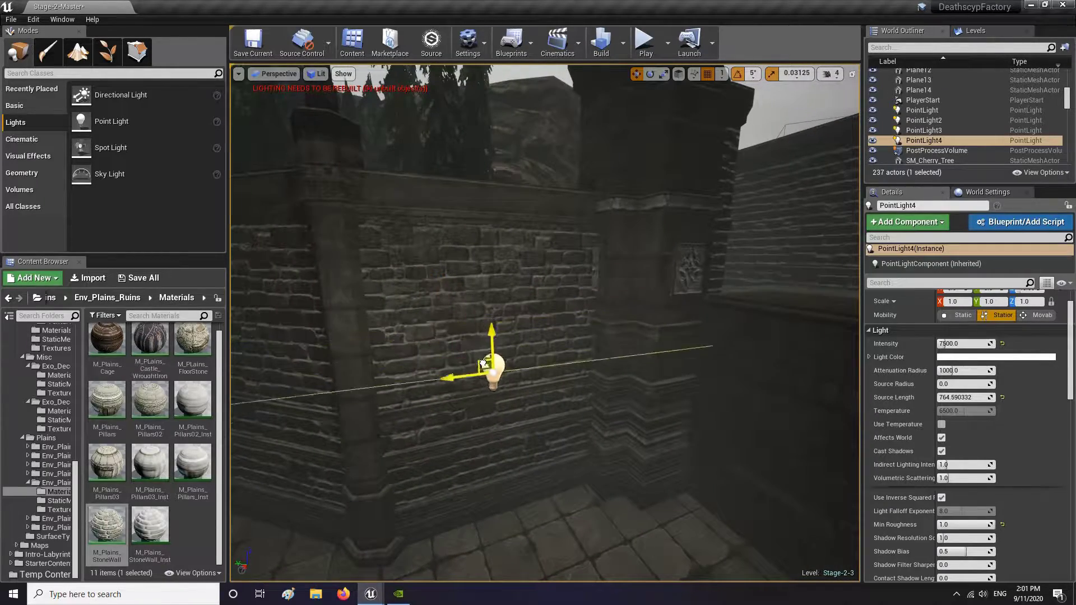
right_click_drag(516, 373, 540, 358)
Step: Set the source radius of the point light nearest the doorway wall to about 3.34
left_click(593, 328)
key("f")
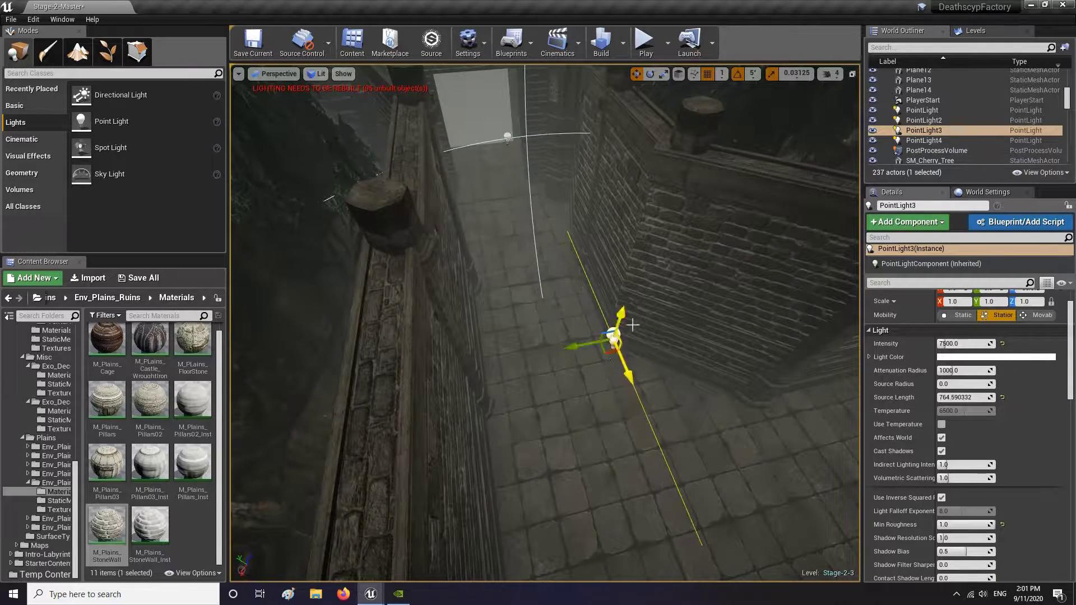
right_click_drag(626, 337, 762, 358)
right_click_drag(615, 261, 715, 253)
left_click(605, 343)
right_click_drag(605, 343, 469, 311)
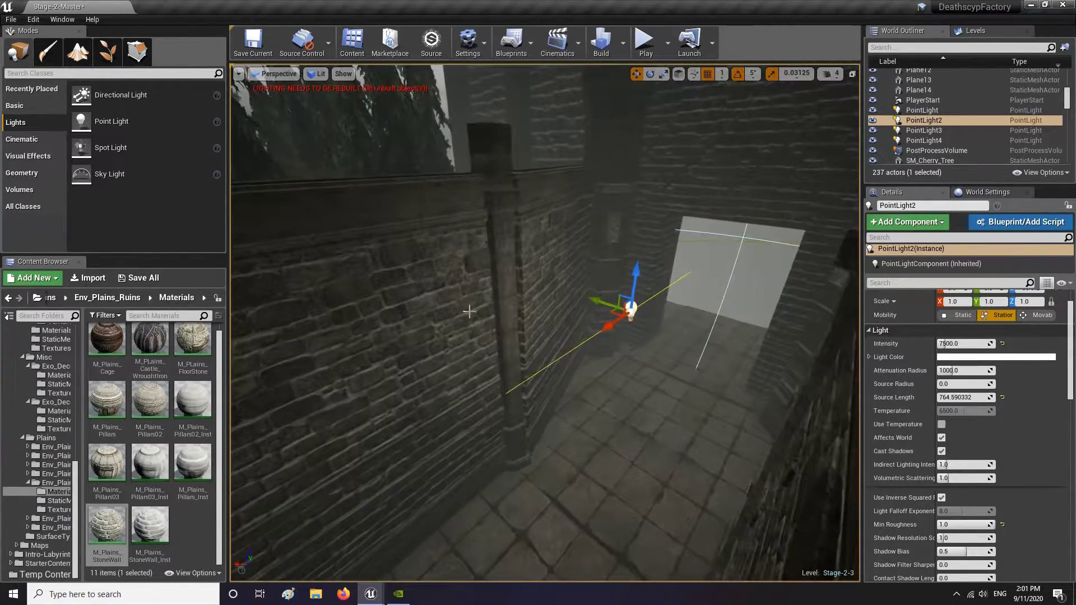
scroll(986, 493, "down", 1)
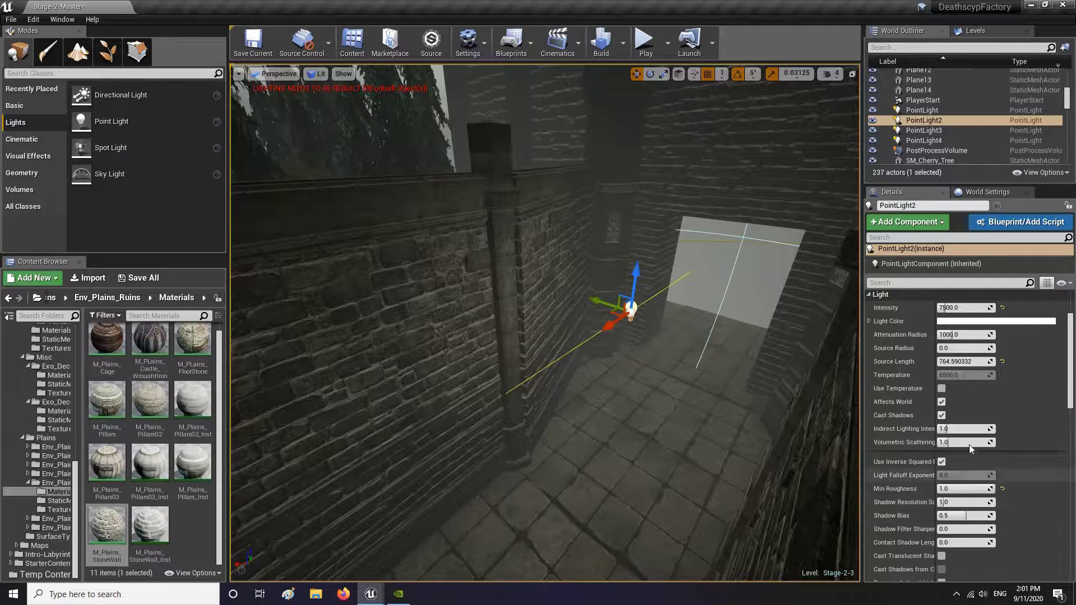
scroll(970, 437, "up", 1)
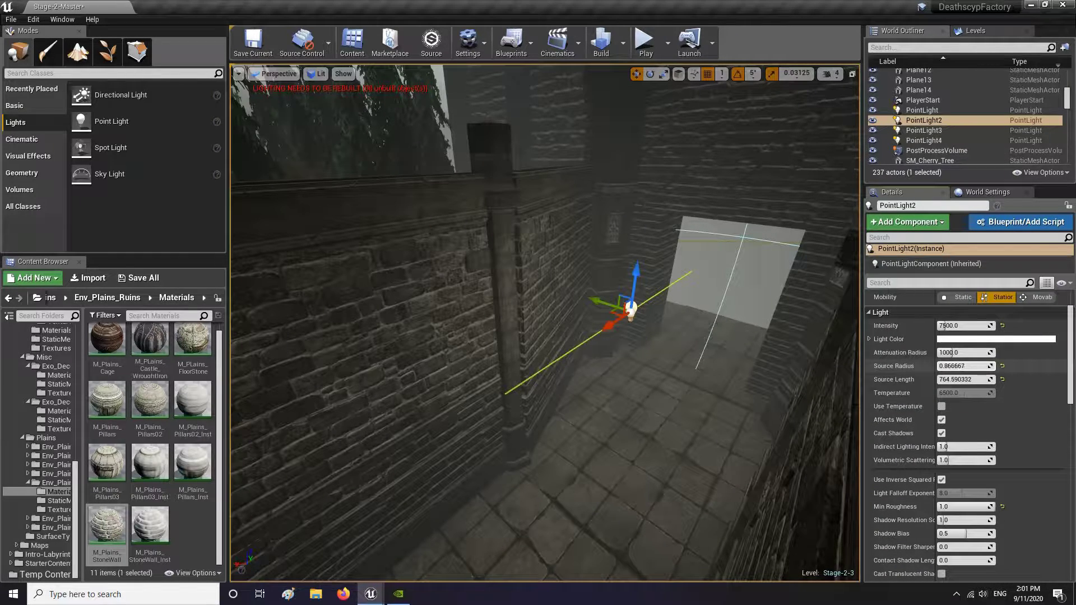
left_click_drag(965, 366, 970, 366)
right_click_drag(573, 369, 426, 370)
key("w")
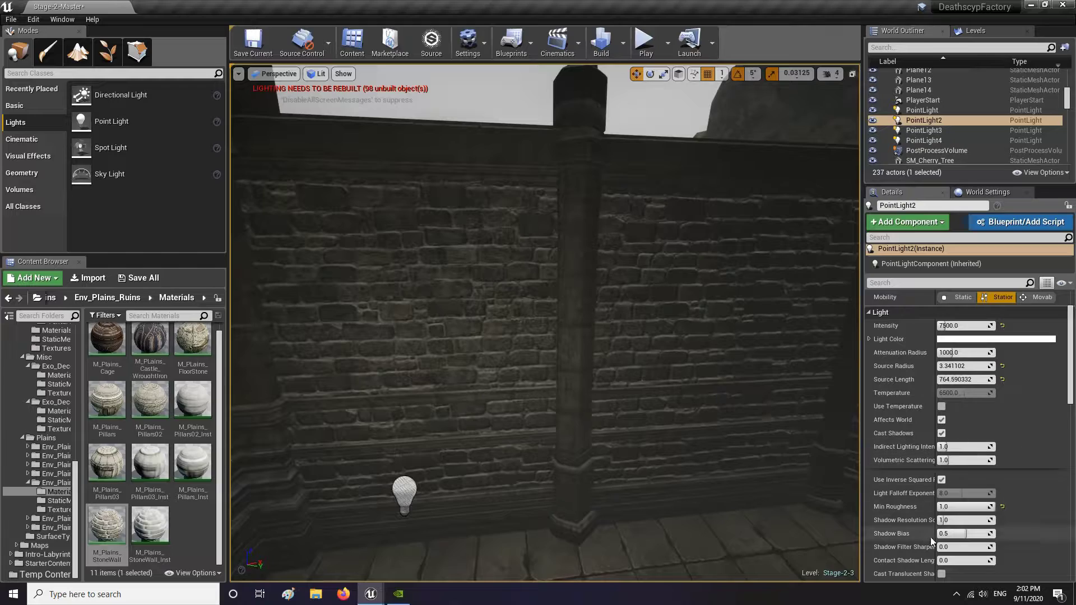
Step: Examine the light's shadow properties, the project's content folders and how the passage walls are lit
scroll(936, 536, "down", 2)
scroll(980, 515, "down", 2)
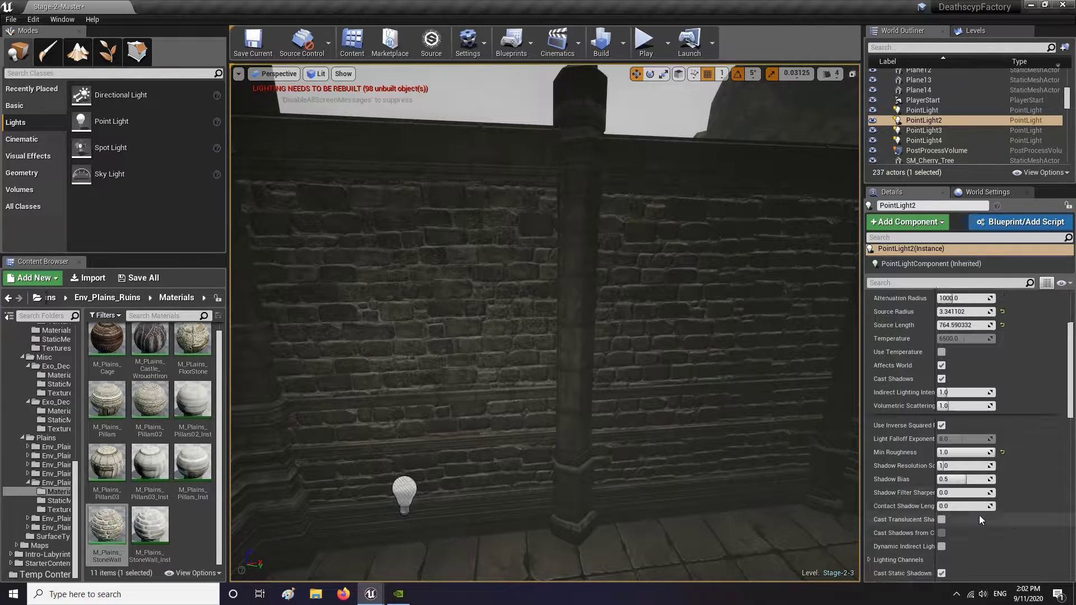
right_click_drag(665, 396, 723, 370)
right_click_drag(565, 352, 565, 406)
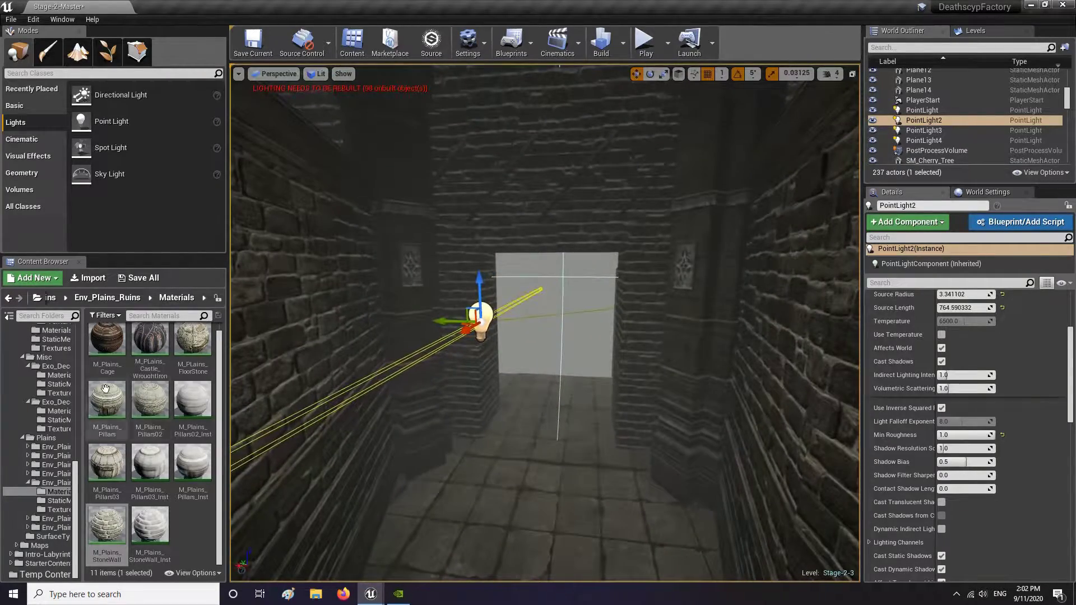
scroll(56, 395, "up", 3)
scroll(57, 403, "up", 10)
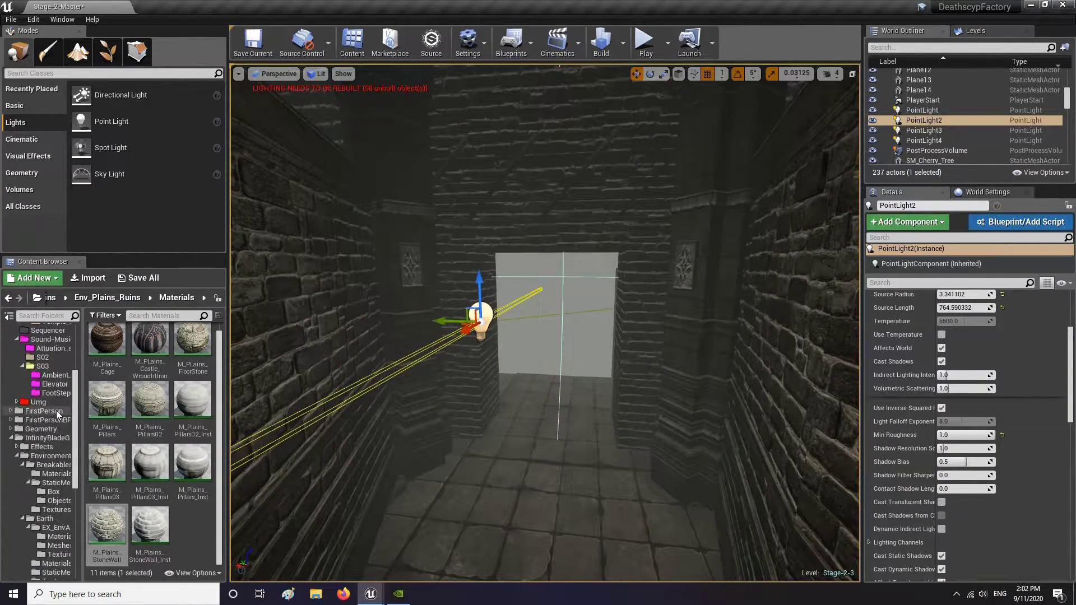
mouse_move(531, 380)
right_mouse_down()
mouse_move(644, 342)
mouse_move(728, 342)
mouse_move(711, 331)
mouse_move(527, 370)
right_mouse_up()
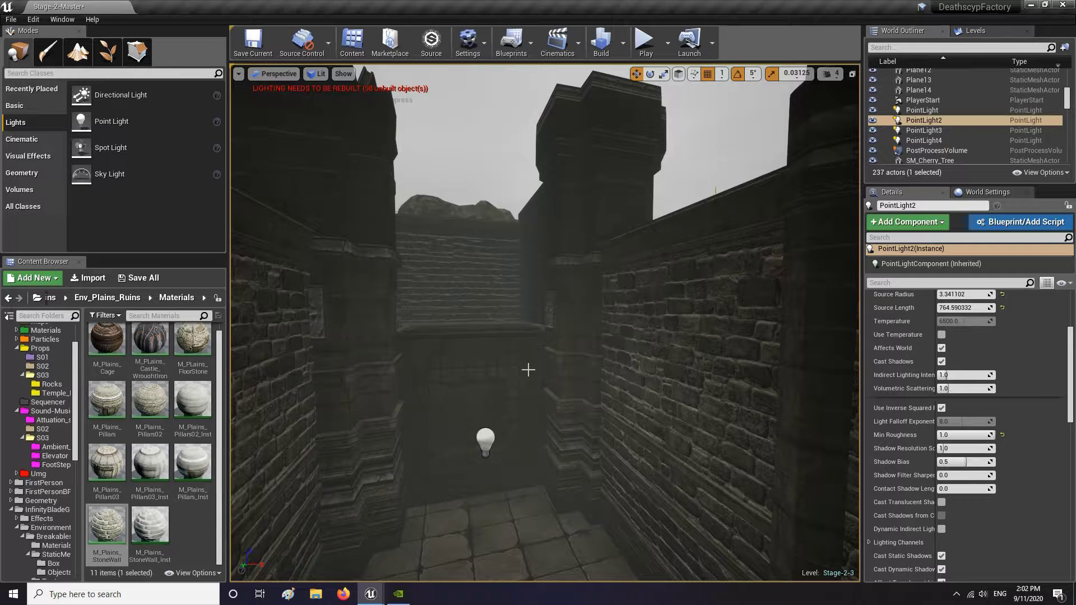
mouse_move(529, 368)
right_mouse_down()
mouse_move(633, 368)
mouse_move(829, 392)
mouse_move(470, 372)
mouse_move(516, 371)
right_mouse_up()
key("s")
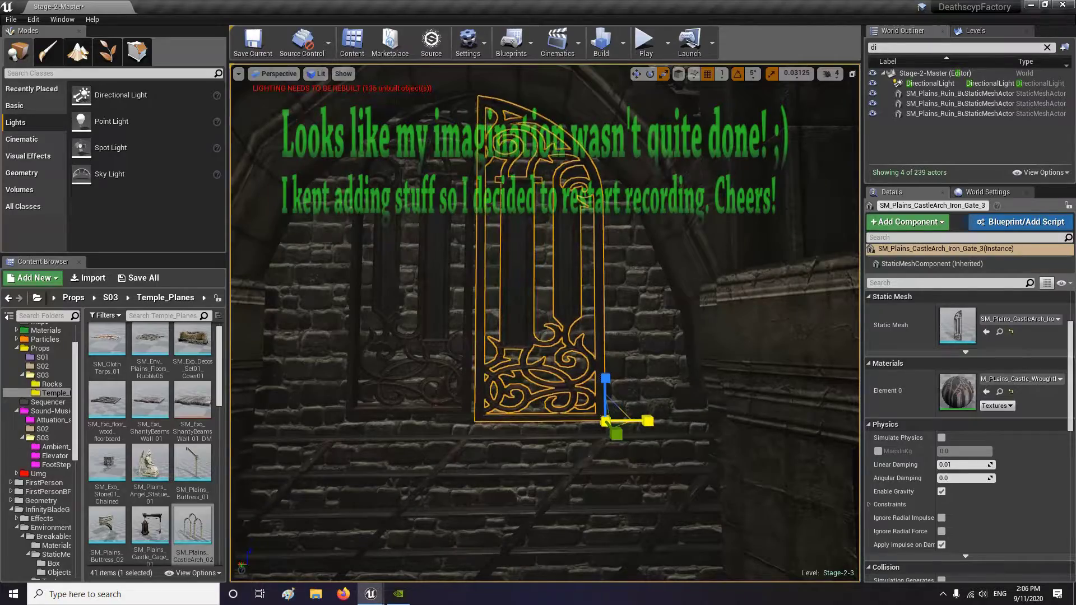
Step: Deselect the iron gate and select the straight wall section in the passage corner for scaling
key("Escape")
right_click_drag(544, 324, 538, 370)
left_click(566, 336)
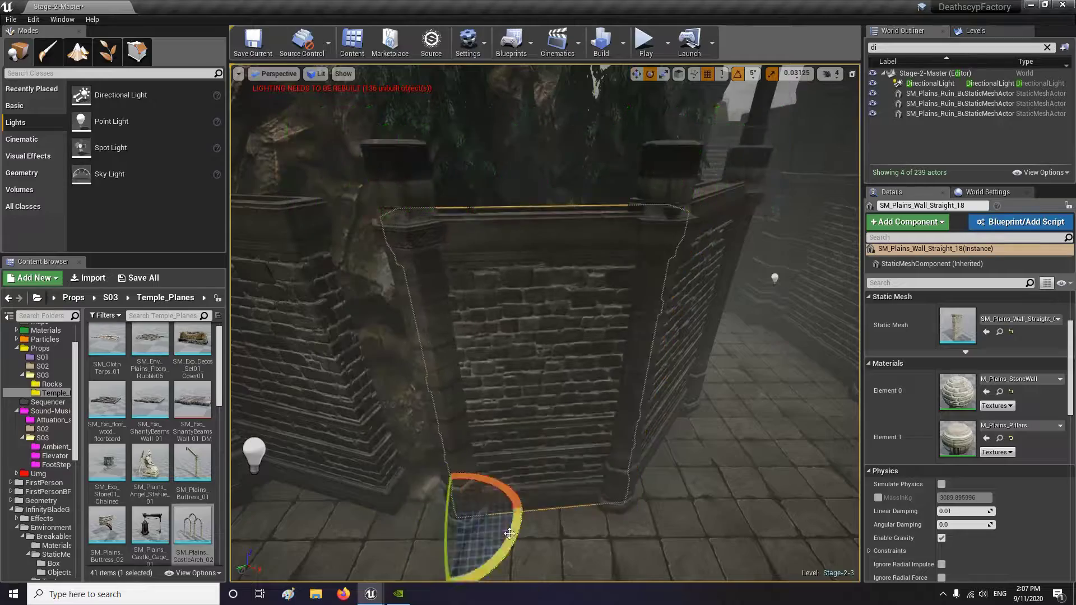
key("Escape")
right_click_drag(509, 533, 390, 395)
left_click(473, 326)
key("r")
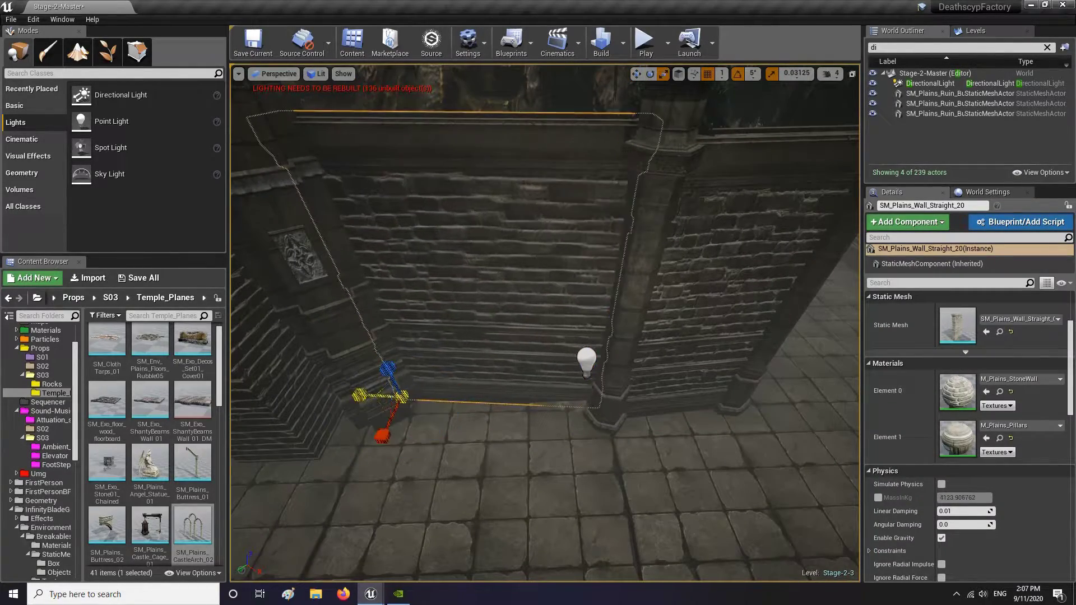
Step: Deselect the wall section and check the large rock and walls around the enclosed area
key("Escape")
right_click_drag(370, 395, 448, 381)
left_click(331, 386)
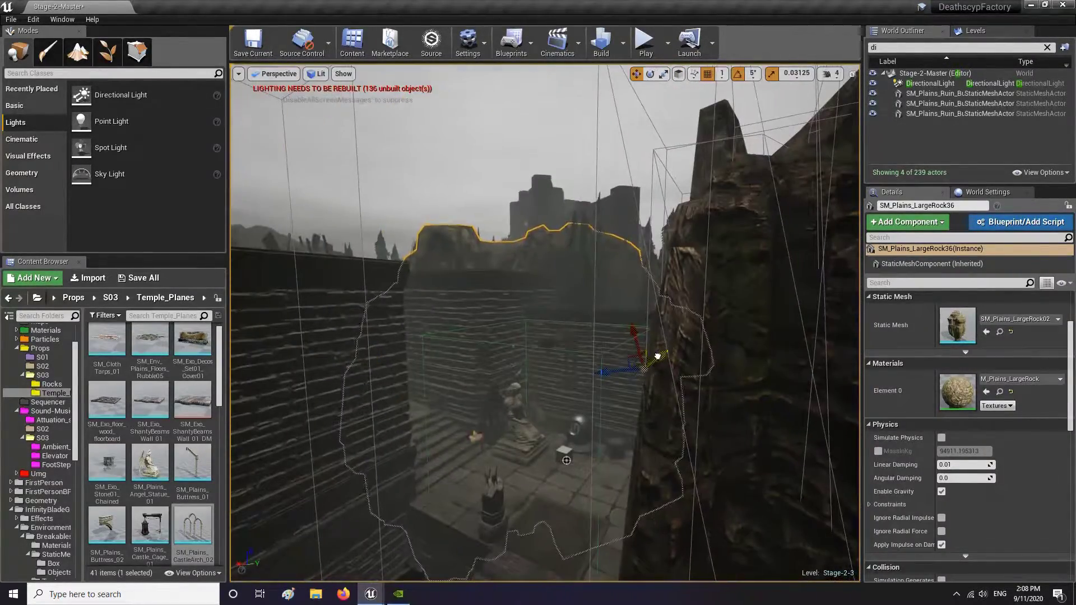
key("Escape")
right_click_drag(615, 354, 448, 359)
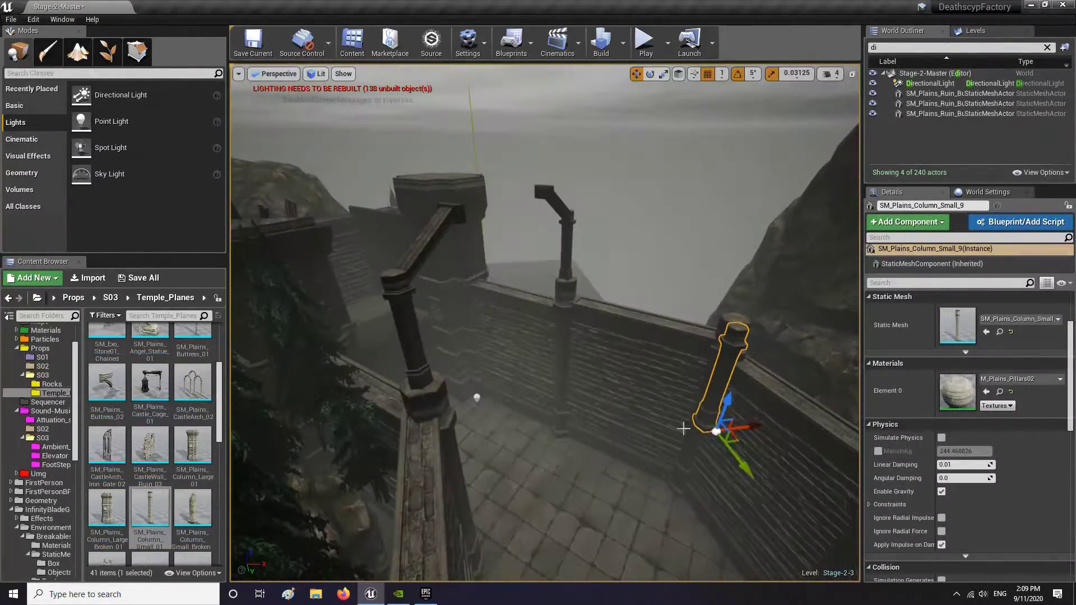
Step: Try the small column at a higher position above the passage walls, and delete it
left_click_drag(498, 358, 496, 314)
right_click_drag(576, 312, 492, 337)
key("e")
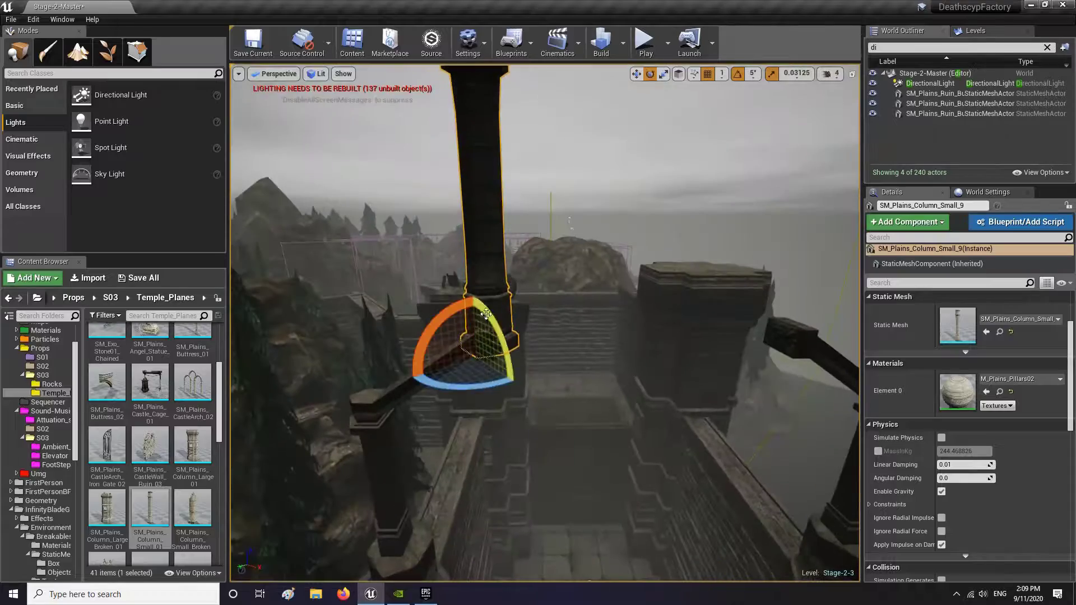
key("Delete")
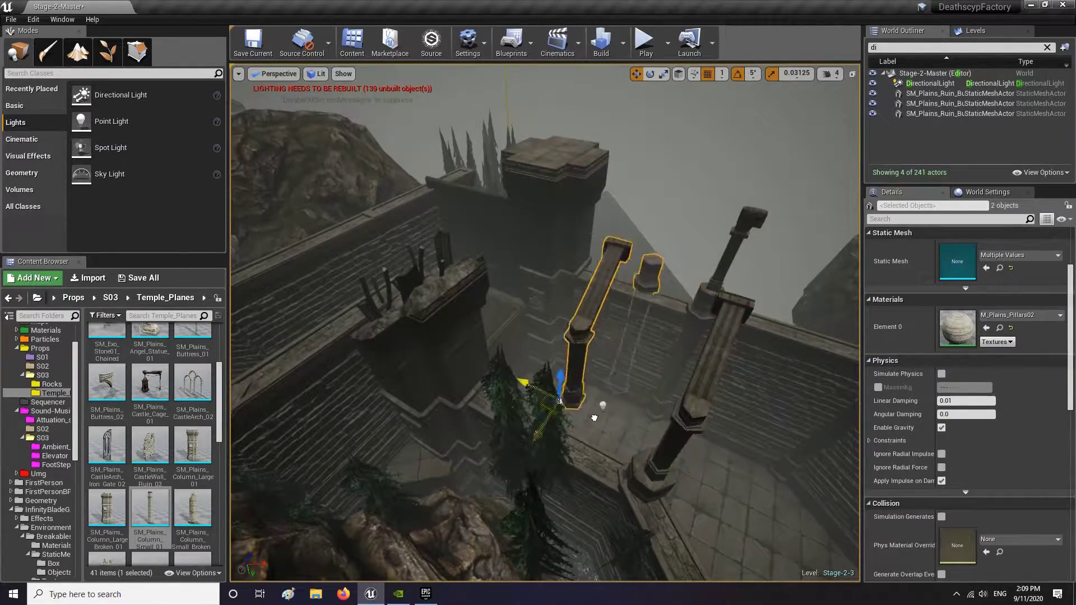
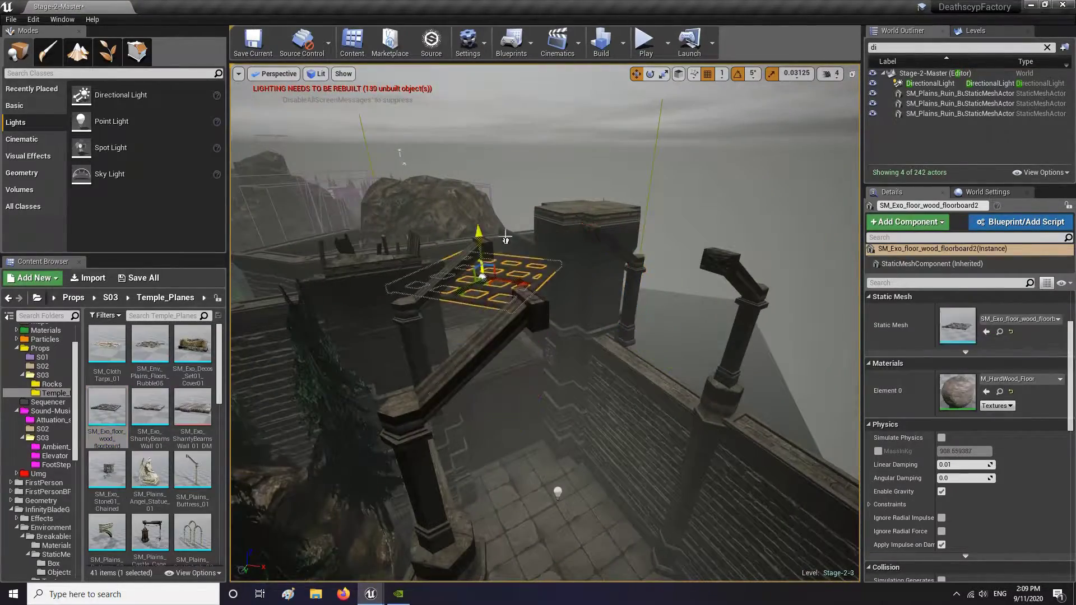
Step: Move the wooden floorboard lattice over the passage between the buttress posts, rotate it and raise it
right_click_drag(506, 238, 505, 313)
left_click_drag(469, 359, 560, 451)
key("e")
left_click_drag(608, 482, 633, 442)
right_click_drag(634, 443, 622, 359)
key("w")
left_click_drag(592, 392, 592, 357)
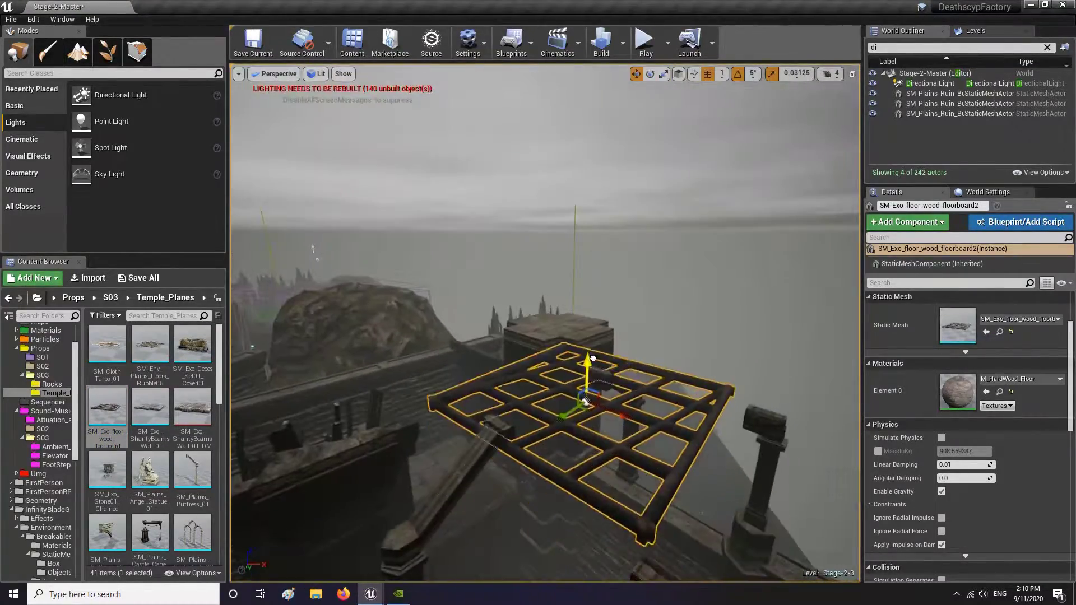
Step: Rotate the floorboard lattice to line up with the passage walls and the four buttress posts
right_click_drag(592, 357, 550, 414)
key("e")
left_click_drag(583, 366, 597, 367)
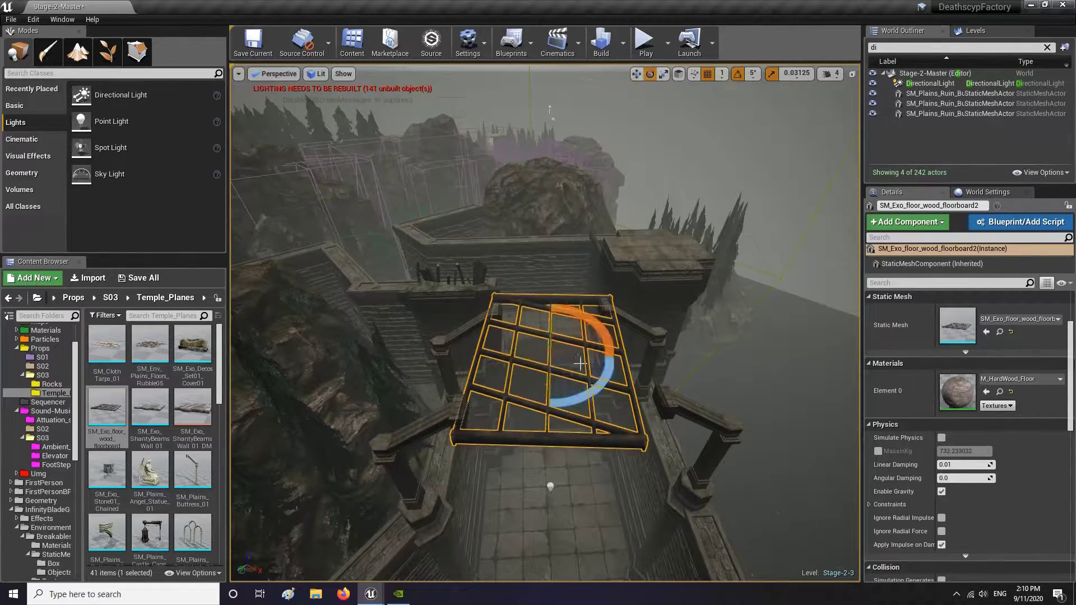
Step: Duplicate the wooden floorboard lattice along the passage and check the panels from below
key("w")
left_click_drag(521, 357, 669, 359, "alt")
right_click_drag(670, 360, 616, 264)
left_click(510, 213)
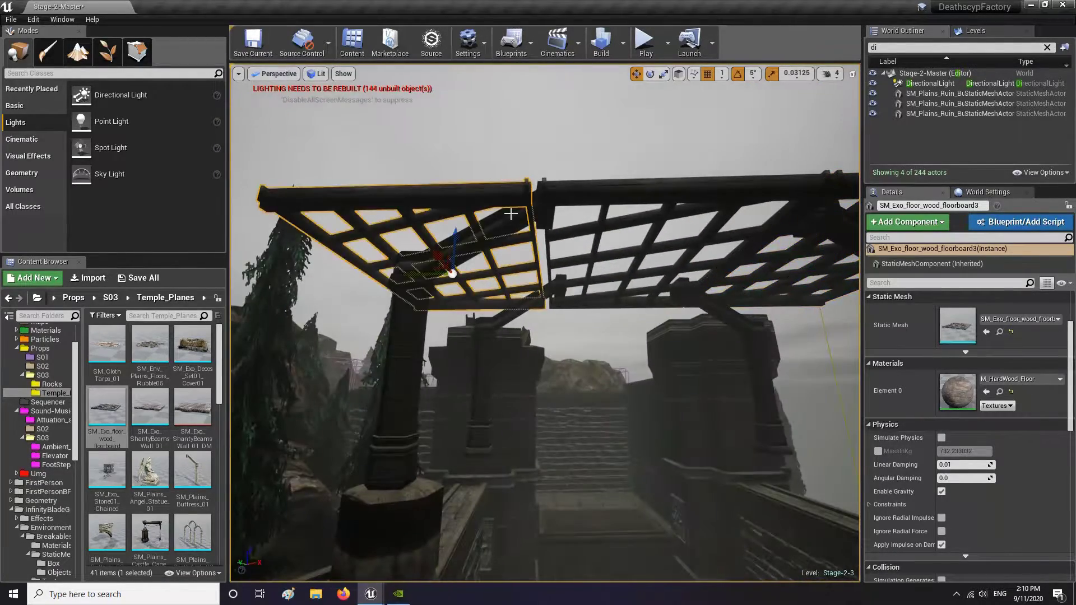
Step: Delete the wooden lattice panels over the passage together with one pair of buttress posts
key("Delete")
left_click(633, 190)
key("Delete")
left_click(807, 241)
key("Delete")
right_click_drag(807, 241, 847, 241)
left_click(548, 335)
key("Delete")
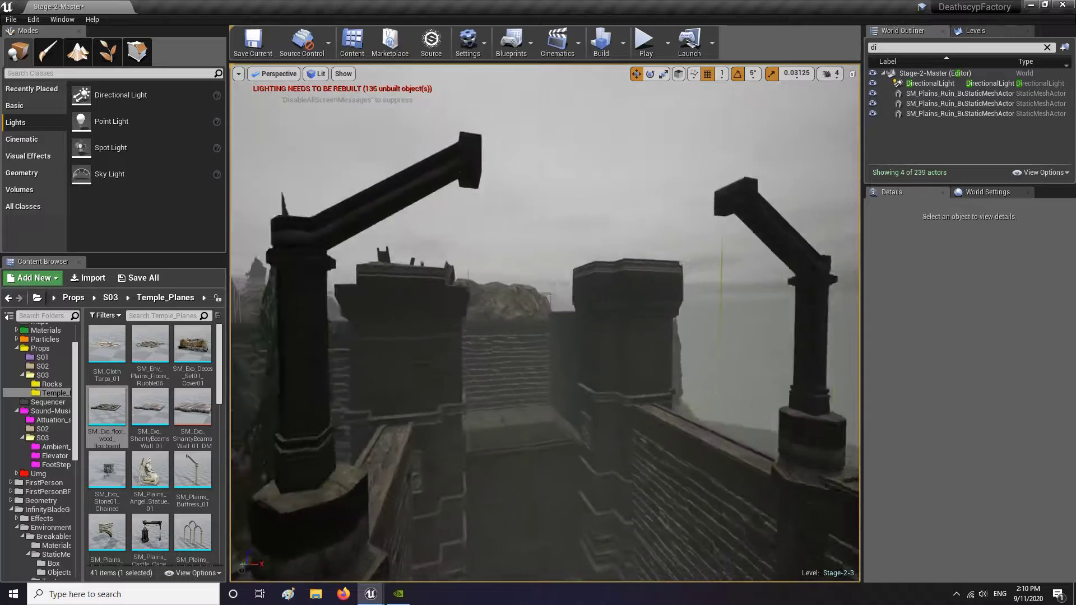
Step: Place SM_Plains_CastleDoorArch_01 from the Env_Plains_Ruins static meshes at the passage
right_click_drag(496, 286, 497, 283)
key("s")
scroll(151, 448, "down", 5)
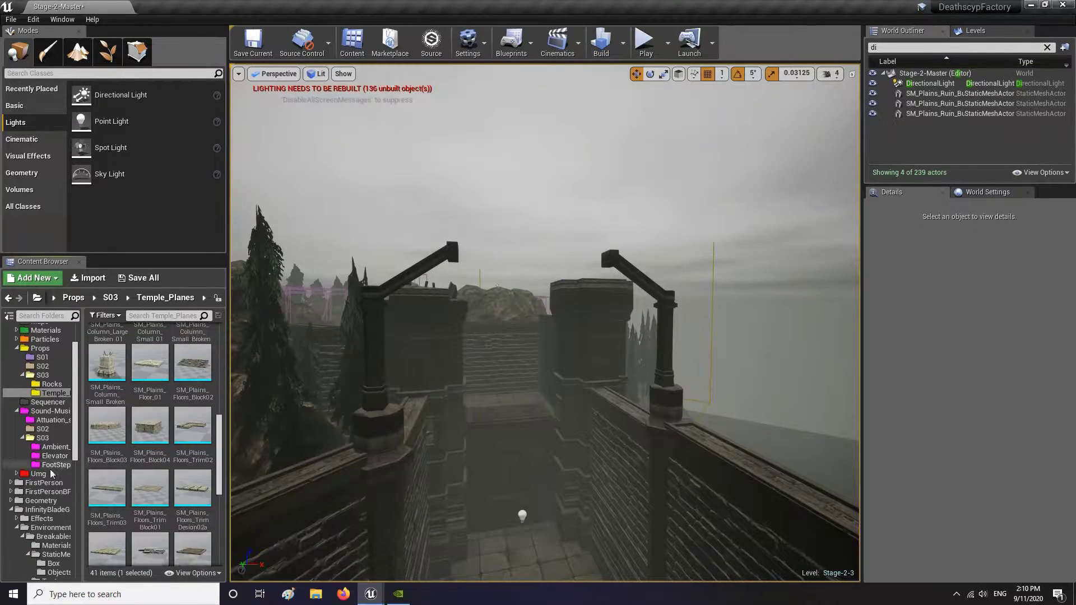
left_click(61, 493)
scroll(62, 494, "down", 4)
left_click(61, 500)
left_click_drag(194, 431, 573, 450)
Step: Delete the two remaining buttress posts from the tops of the passage walls
mouse_move(573, 450)
right_mouse_down()
mouse_move(644, 448)
mouse_move(589, 449)
right_mouse_up()
key("r")
left_click(662, 241)
key("Delete")
left_click(390, 241)
key("Delete")
Step: Enlarge the castle door arch and rotate it so that it spans the passage between the wall posts
left_click(628, 263)
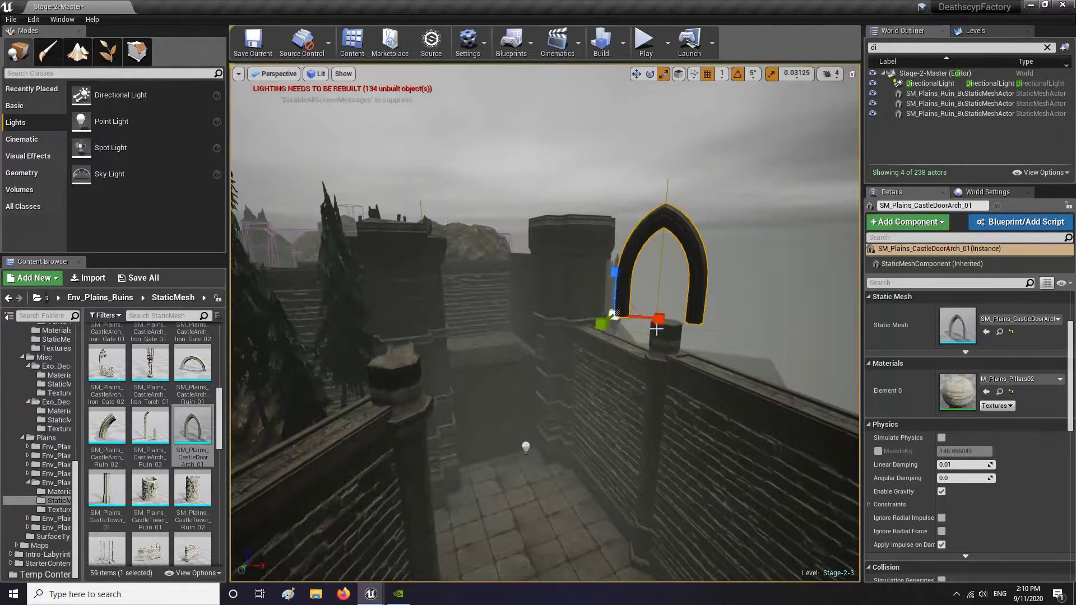
right_click_drag(628, 263, 634, 338)
key("e")
left_click_drag(612, 387, 668, 336)
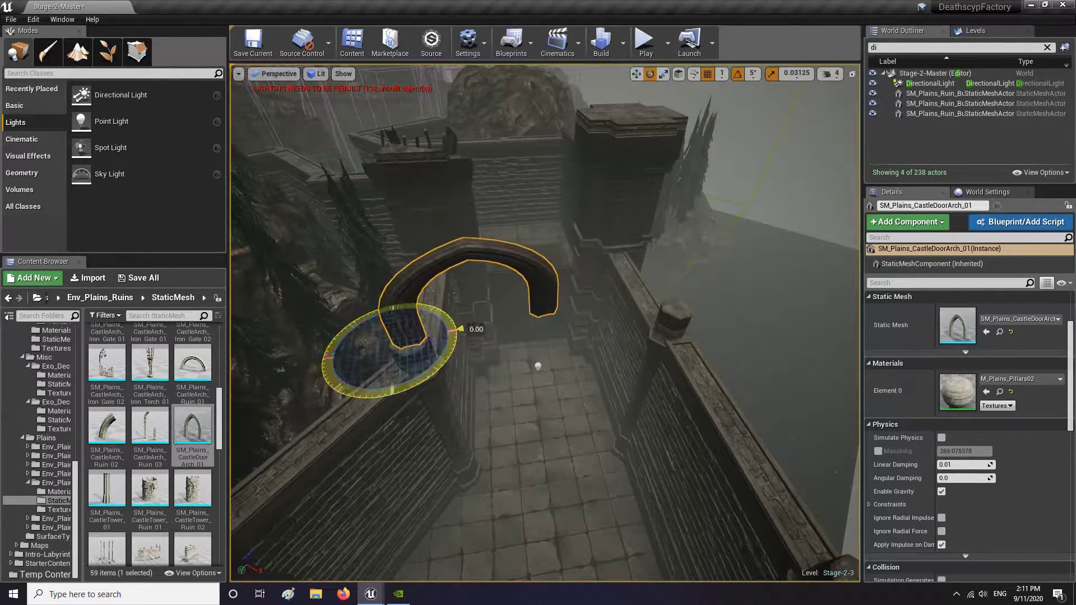
left_click_drag(433, 343, 455, 340)
key("w")
right_click_drag(455, 341, 611, 415)
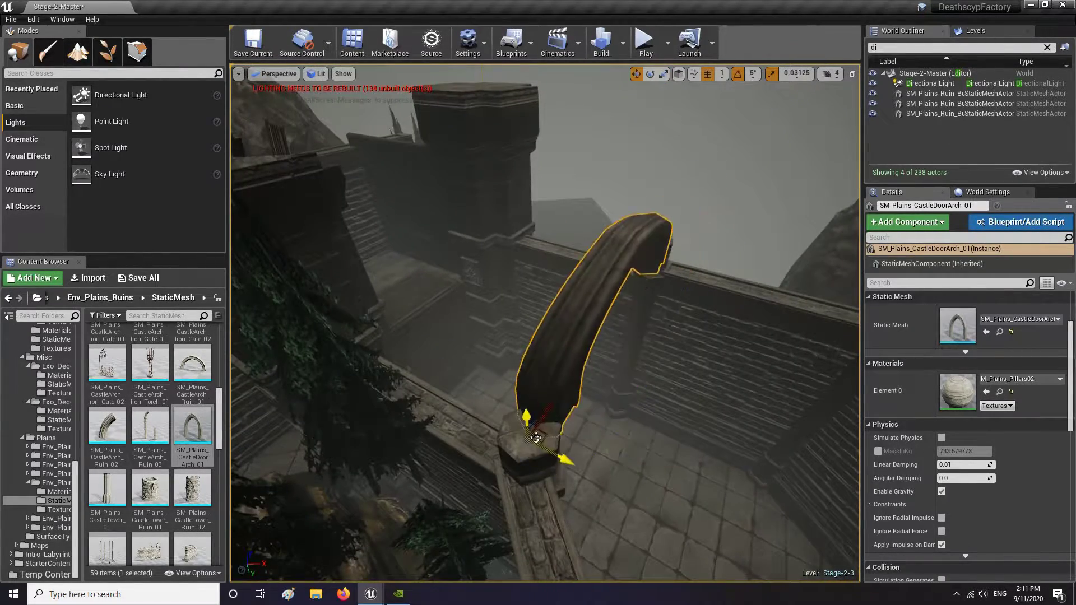
Step: Adjust the arch's rotation, position and scale so that its feet rest on the opposite wall posts
right_click_drag(536, 438, 393, 347)
key("e")
key("r")
left_click_drag(330, 314, 324, 275)
key("w")
left_click_drag(387, 347, 300, 355)
key("r")
key("w")
right_click_drag(442, 364, 400, 323)
left_click_drag(390, 323, 392, 356)
right_click_drag(392, 356, 426, 347)
key("r")
left_click_drag(290, 359, 291, 331)
Step: Try swapping the arch's mesh for SM_Plains_CastleArch_Ruin_01, and undo the swap
left_click(190, 365)
left_click(987, 332)
right_click_drag(561, 336, 611, 347)
key("ctrl+z")
Step: Try a copy of the passage point light up under the arch, and delete it
right_click_drag(584, 386, 701, 382)
key("Escape")
left_click(584, 387)
key("w")
left_click_drag(598, 379, 605, 168, "alt")
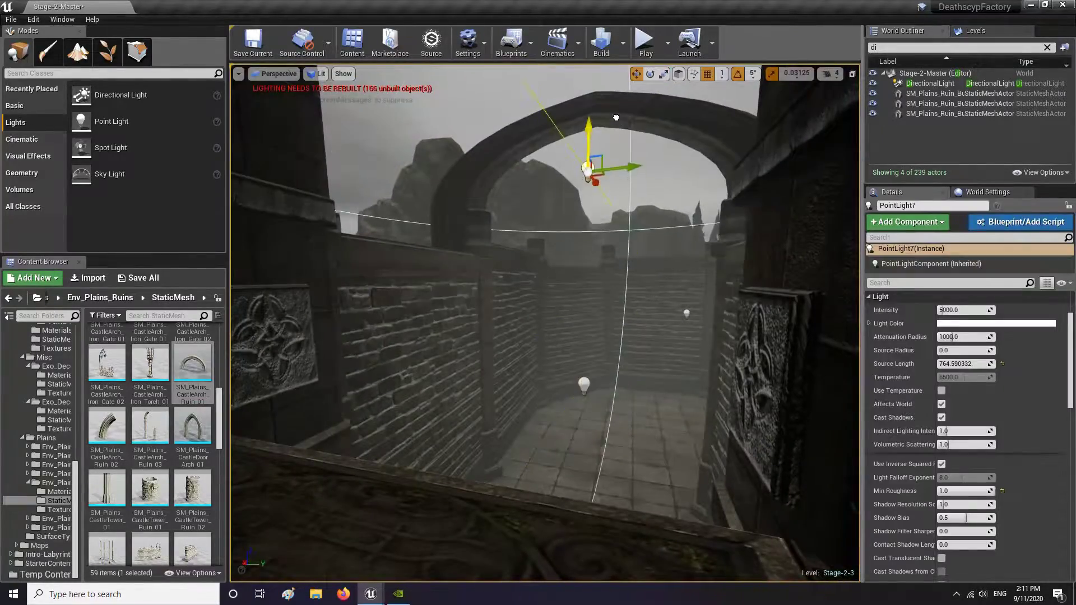
right_click_drag(605, 178, 594, 152)
key("Delete")
Step: Set the intensity of the point light near the passage floor to 15000 and adjust its height
left_click(575, 455)
left_click_drag(574, 427, 573, 422)
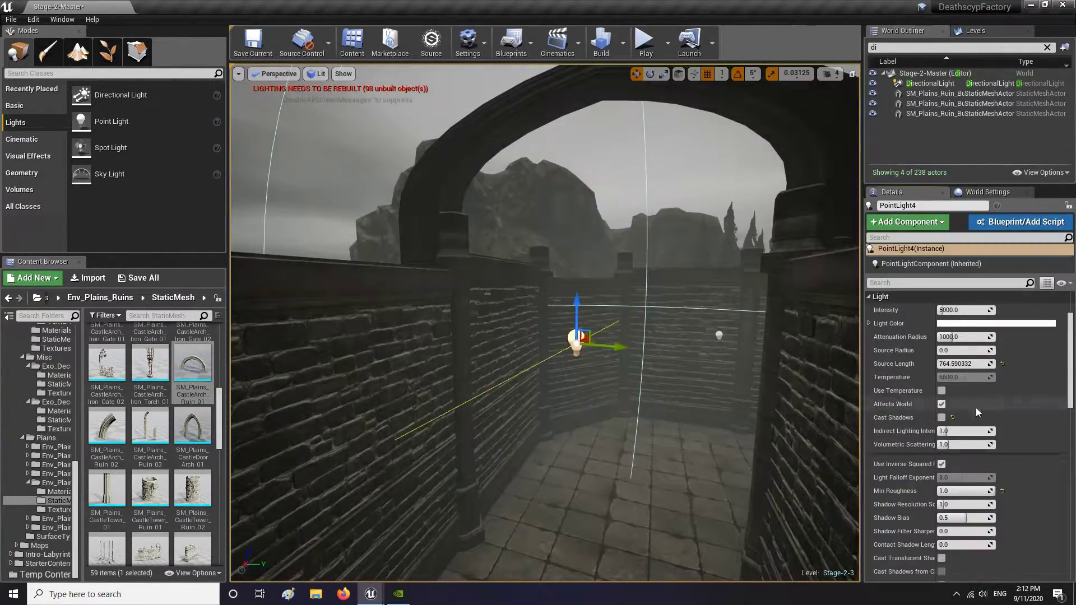
left_click(962, 310)
type("15000")
key("Return")
right_click_drag(634, 330, 644, 334)
left_click_drag(574, 325, 574, 357)
Step: Change the point light's light colour and save all modified content
left_click(955, 323)
mouse_move(876, 326)
left_mouse_down()
mouse_move(877, 406)
mouse_move(867, 342)
left_mouse_up()
left_click(882, 554)
key("Escape")
mouse_move(605, 347)
right_mouse_down()
mouse_move(557, 362)
mouse_move(594, 359)
mouse_move(582, 348)
mouse_move(651, 365)
mouse_move(594, 359)
right_mouse_up()
left_click(139, 279)
left_click(639, 398)
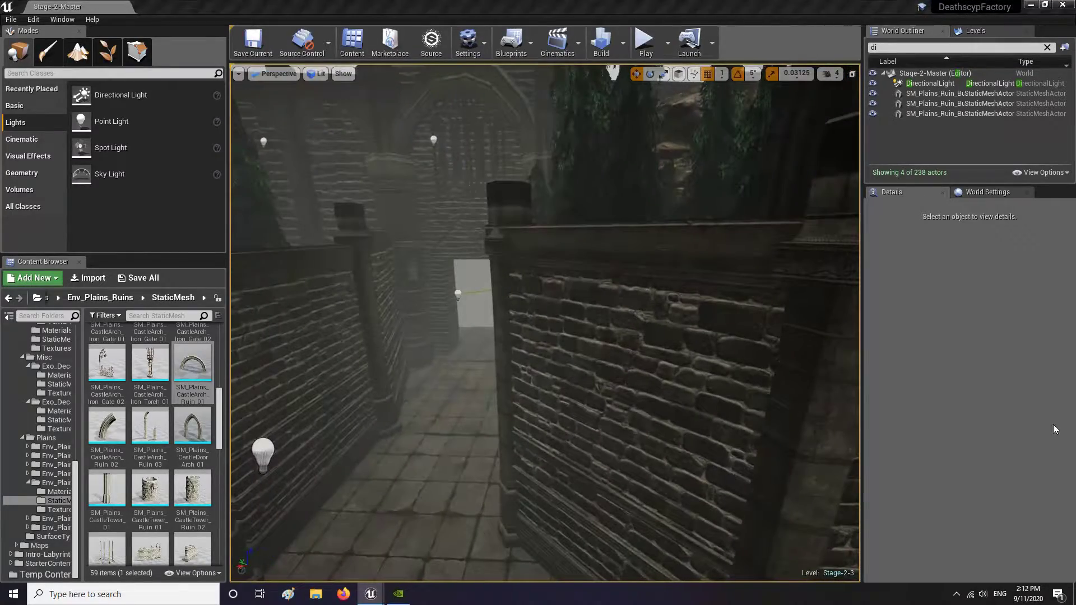
Step: Try the large column SM_Plains_Column_Large_01 in the passage, and delete it
left_click(60, 500)
scroll(183, 472, "down", 12)
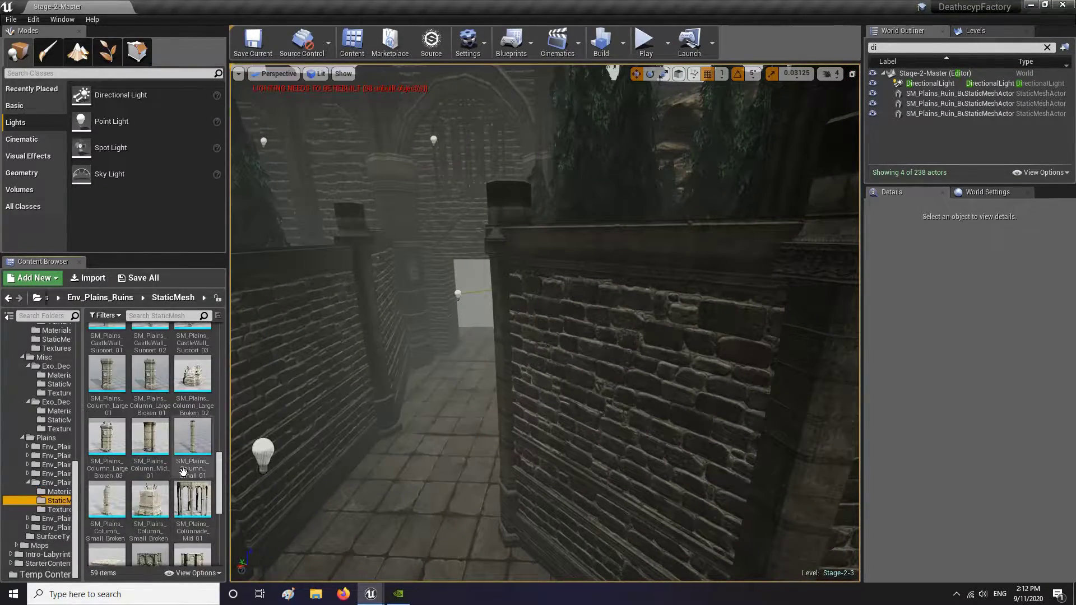
right_click_drag(396, 395, 347, 421)
left_click_drag(106, 374, 493, 440)
right_click_drag(493, 440, 448, 415)
key("Delete")
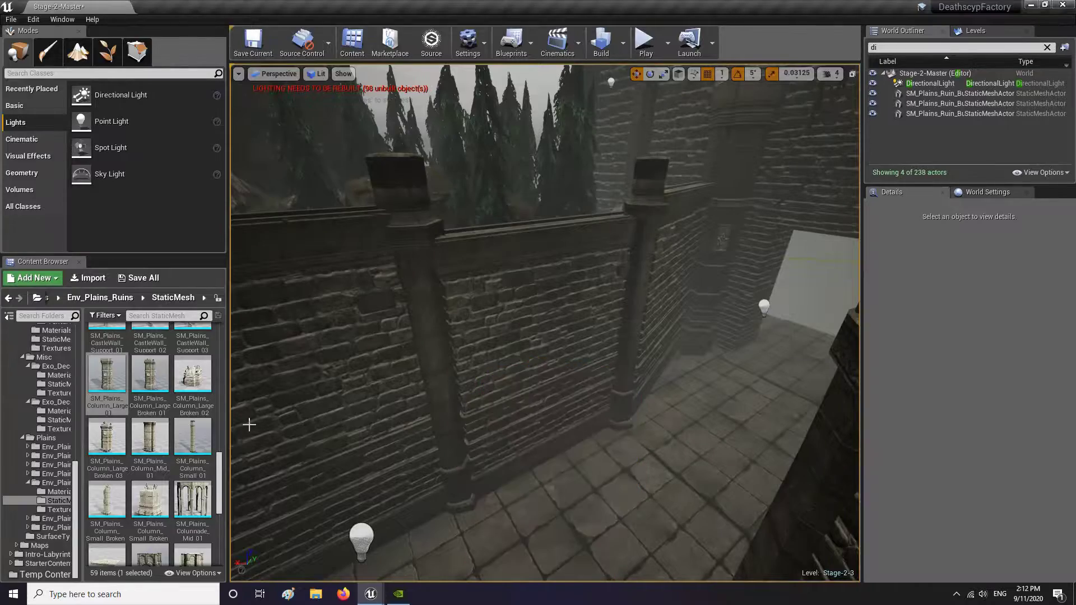
Step: Place SM_Plains_ShortColumn_01 on the passage floor and move it towards the brick wall
scroll(150, 455, "down", 13)
left_click_drag(151, 455, 427, 486)
left_click_drag(427, 486, 429, 487)
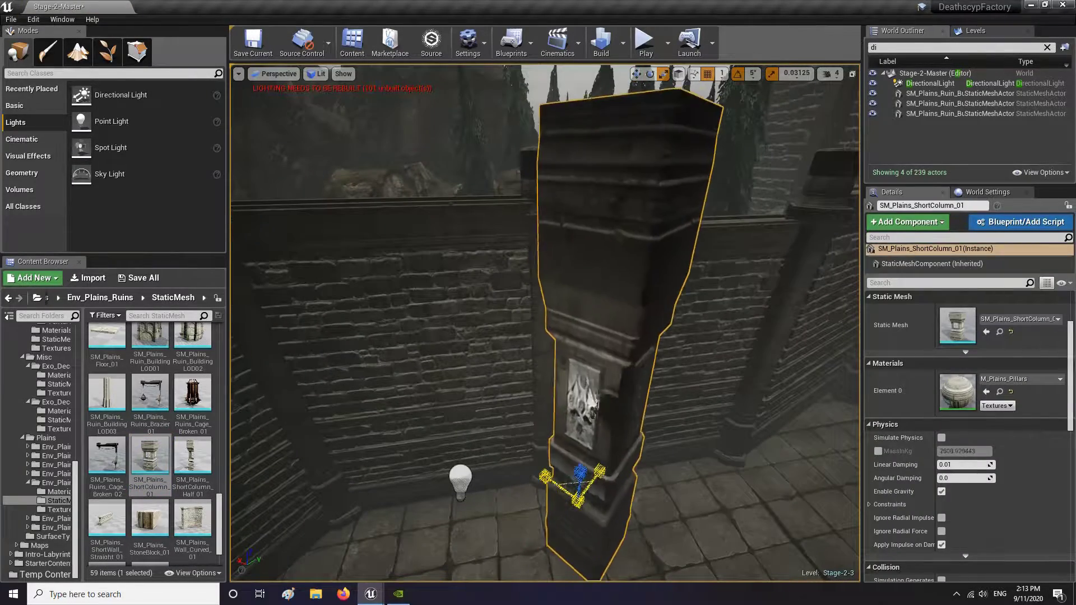
key("w")
left_click_drag(576, 488, 595, 455)
Step: Duplicate the short column to another spot along the passage wall
key("e")
right_click_drag(595, 454, 684, 465)
left_click_drag(376, 572, 598, 532, "alt")
right_click_drag(603, 531, 578, 521)
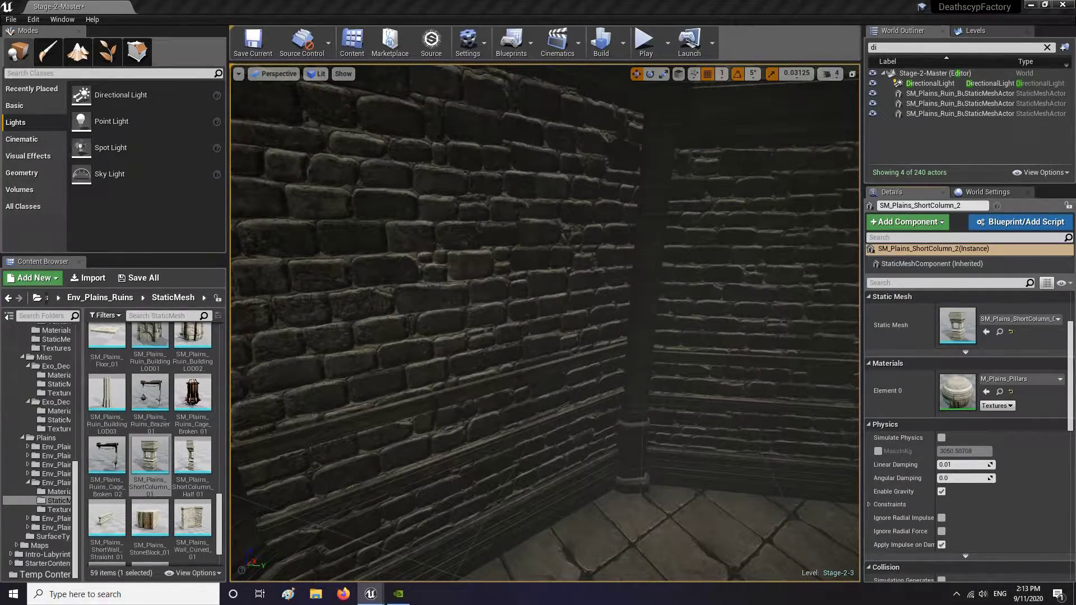
right_click_drag(383, 224, 404, 280)
Step: Rotate the floor trim block upright and position it as a panel against the brick wall
left_click(553, 462)
right_click_drag(552, 461, 611, 241)
left_click(975, 31)
key("e")
left_click_drag(486, 303, 428, 300)
key("w")
right_click_drag(429, 300, 392, 241)
key("e")
left_click_drag(358, 208, 347, 209)
key("w")
right_click_drag(343, 215, 478, 224)
Step: Duplicate the trim block panel vertically and sideways into a two-by-two set on the wall, and adjust its position
left_click_drag(478, 224, 479, 400, "alt")
right_click_drag(479, 401, 538, 271)
left_click(538, 271, "ctrl")
left_click_drag(391, 350, 570, 350, "alt")
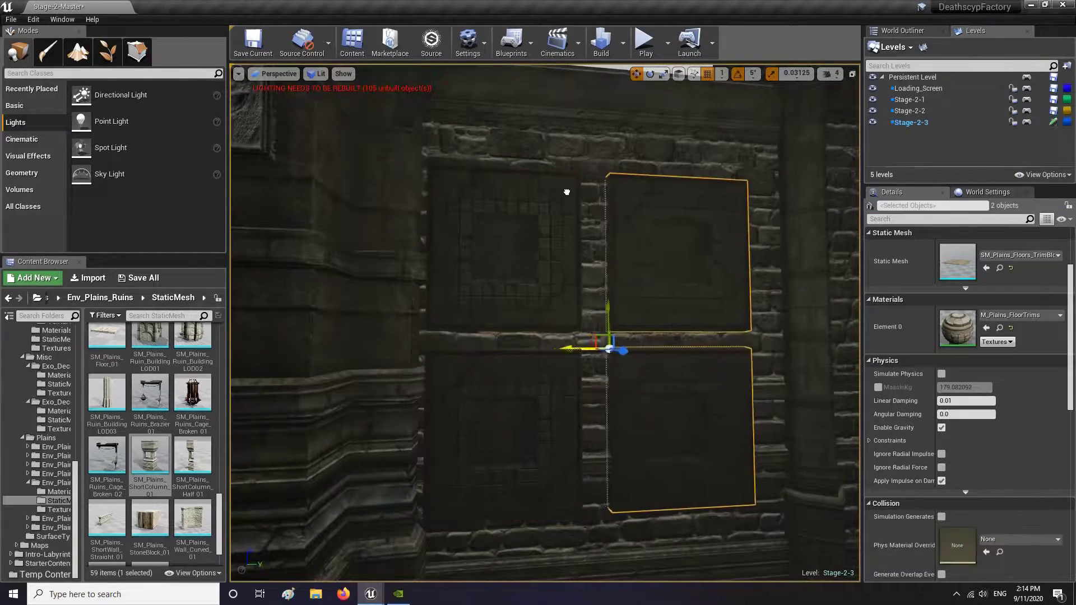
left_click(566, 196)
left_click(562, 367, "ctrl")
left_click_drag(391, 352, 404, 352)
Step: Select all four trim block panels on the wall section
left_click(661, 253)
right_click_drag(661, 252, 700, 258)
left_click(563, 393, "ctrl")
left_click(387, 392, "ctrl")
left_click(382, 224, "ctrl")
right_click_drag(381, 224, 391, 190)
Step: Position a trim block panel on the next wall section and duplicate it sideways into an adjoining pair
left_click(506, 269)
right_click_drag(507, 268, 498, 259)
left_click_drag(416, 144, 427, 156)
right_click_drag(427, 156, 524, 156)
left_click_drag(503, 169, 302, 167, "alt")
left_click_drag(515, 170, 504, 171)
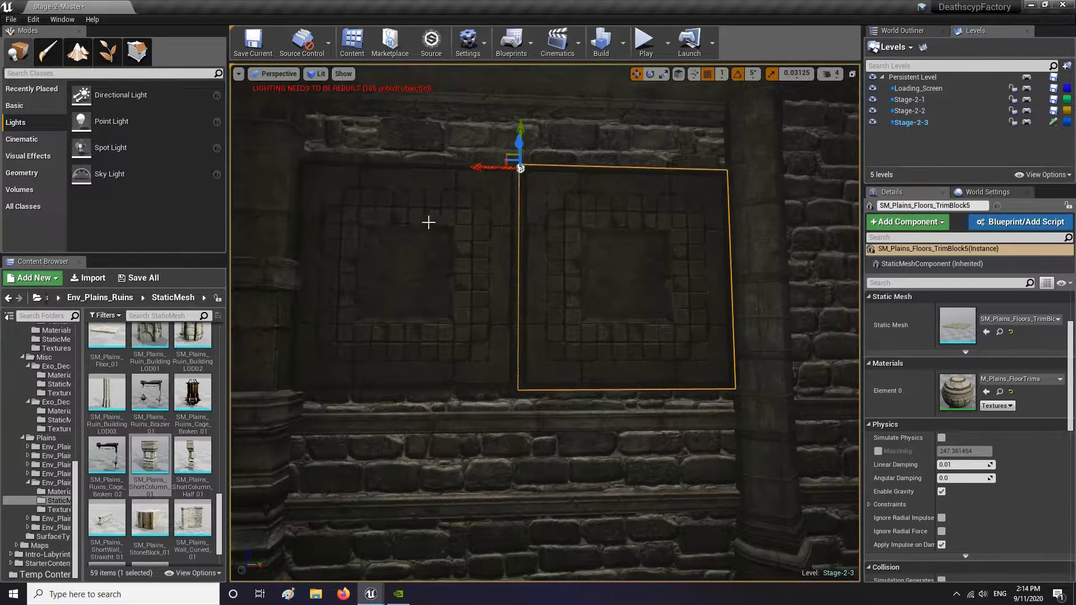
Step: Duplicate the pair of trim block panels downward and select the panels of the resulting set
left_click(428, 221, "ctrl")
right_click_drag(427, 221, 418, 185)
left_click_drag(414, 182, 415, 392, "alt")
right_click_drag(415, 392, 416, 438)
left_click(477, 241, "ctrl")
left_click(588, 241, "ctrl")
Step: Duplicate the four-panel set onto the neighbouring wall section and align it with the wall
right_click_drag(589, 241, 526, 247)
key("Escape")
key("ctrl+z")
left_click_drag(471, 223, 785, 227, "alt")
right_click_drag(561, 281, 616, 269)
left_click_drag(406, 365, 402, 343)
right_click_drag(402, 343, 490, 471)
key("Escape")
Step: Examine the lower pairs of trim block panels and their seams on both wall sections
right_click_drag(629, 412, 561, 359)
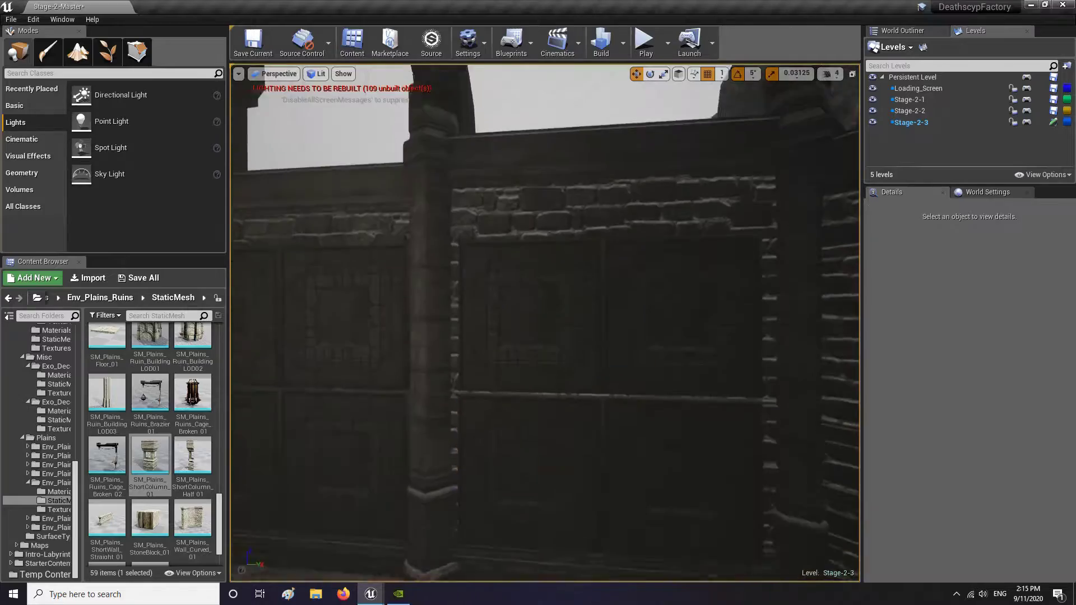
left_click(591, 396)
left_click(744, 396, "ctrl")
key("Escape")
right_click_drag(665, 291, 605, 314)
left_click(598, 412)
left_click(426, 412, "ctrl")
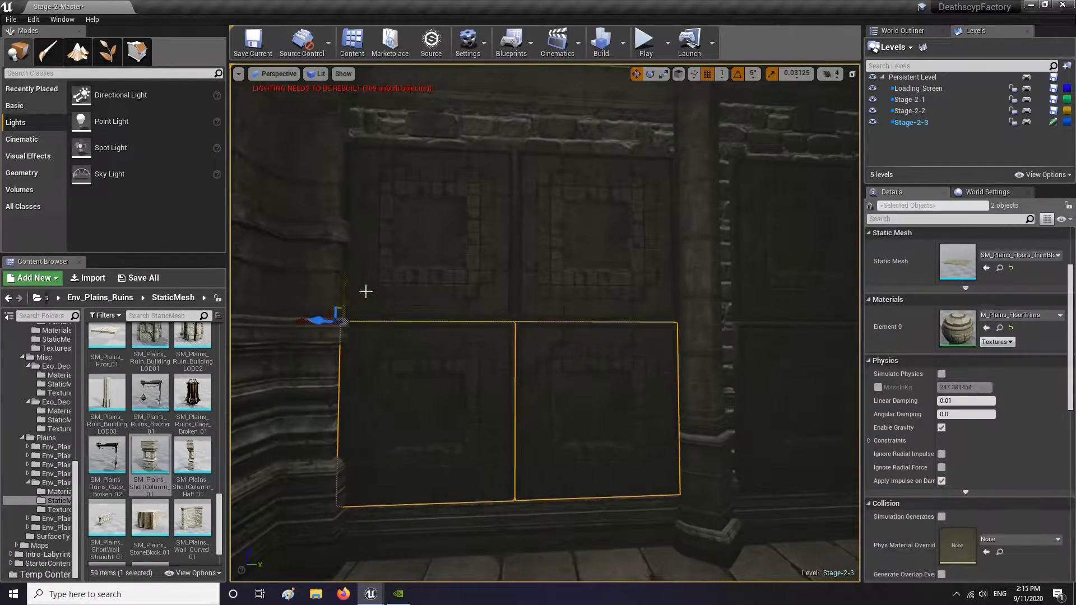
key("Escape")
right_click_drag(366, 291, 292, 275)
Step: Shift the large broken column beside the wall, and duplicate the four trim block panels across to the opposite wall
left_click(341, 295)
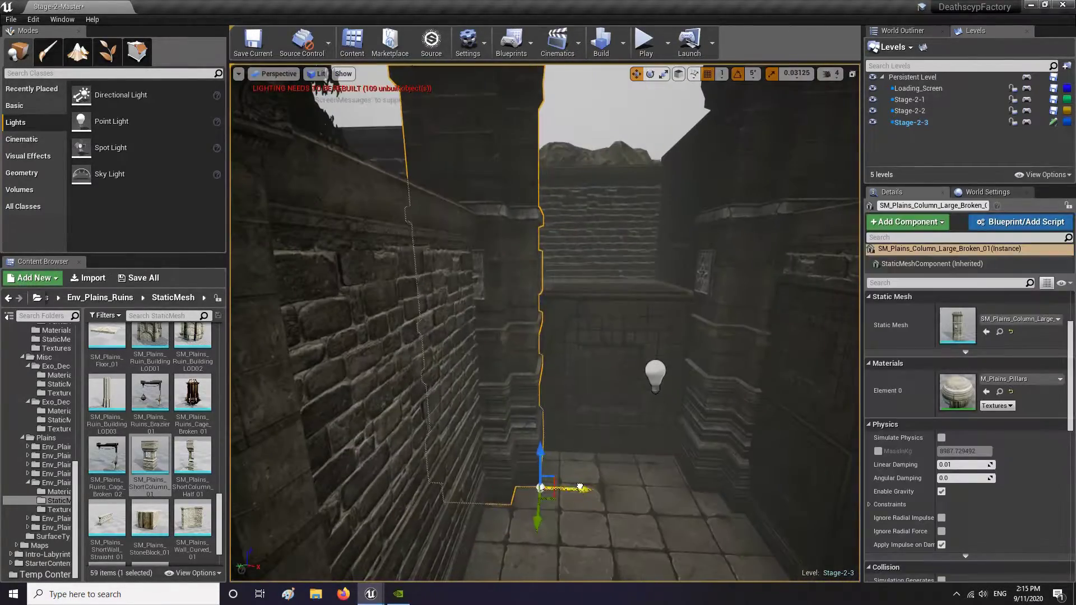
right_click_drag(703, 329, 692, 267)
left_click(691, 266, "ctrl")
left_click_drag(636, 197, 487, 291, "alt")
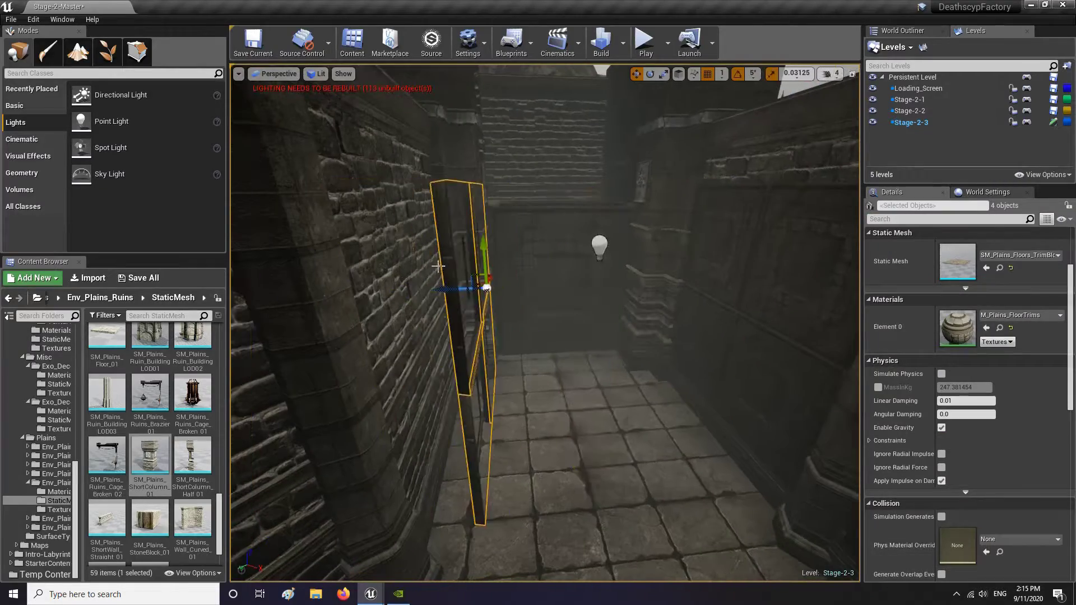
Step: Try mirroring the four copied panels along different axes, and undo each attempt
right_click(449, 314)
mouse_move(535, 537)
left_click(602, 539)
key("ctrl+z")
right_click(453, 330)
left_click(601, 563)
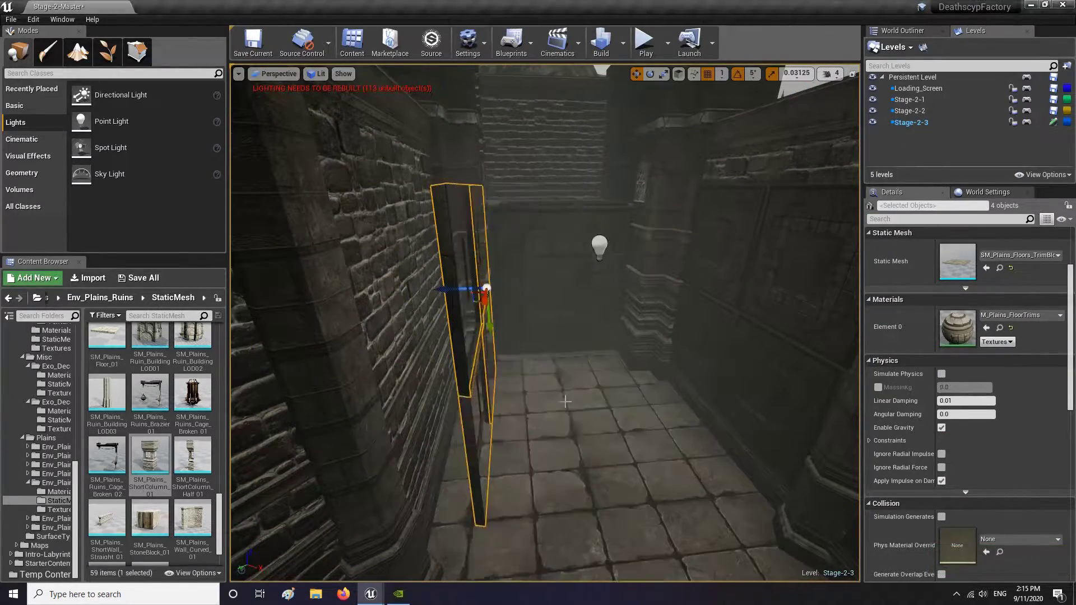
right_click_drag(567, 401, 560, 314)
key("ctrl+z")
Step: Mirror the four copied trim block panels on the opposite wall and prepare them for rotation
right_click(577, 322)
mouse_move(644, 539)
left_click(728, 551)
key("e")
right_click_drag(624, 446, 660, 373)
key("w")
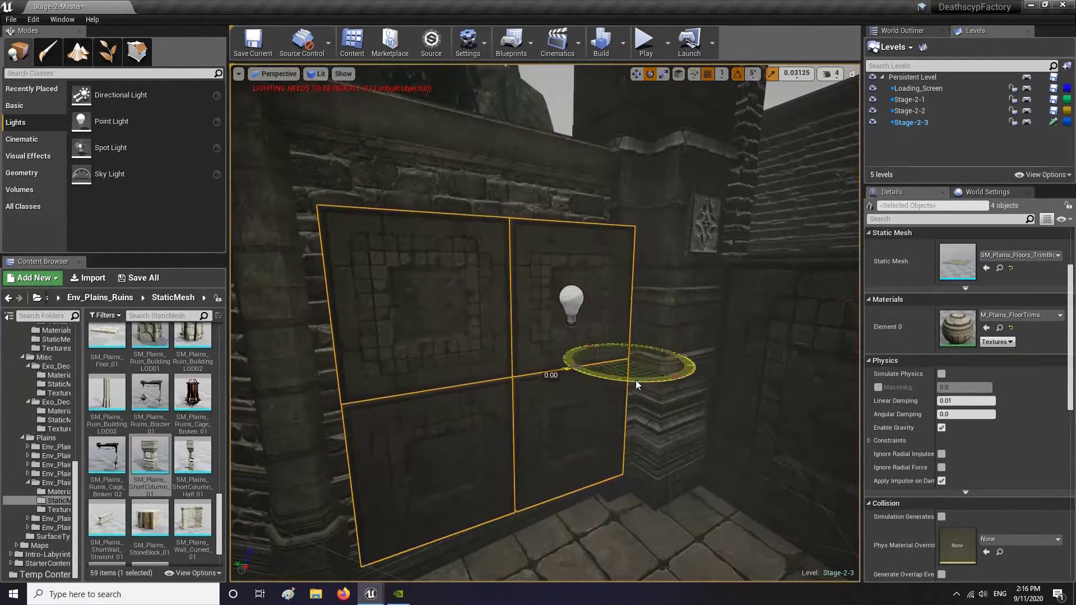
Step: Rotate the four trim block panels and line them up flat against the passage wall section
right_click_drag(601, 320, 538, 314)
key("e")
left_click_drag(674, 441, 656, 396)
right_click_drag(721, 394, 721, 394)
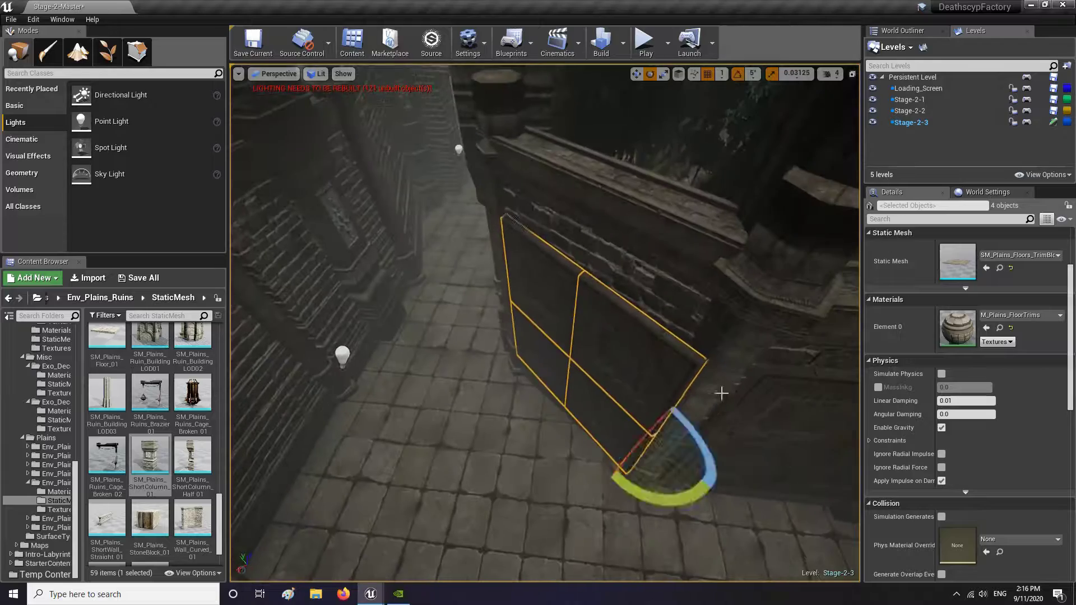
right_click_drag(632, 414, 566, 364)
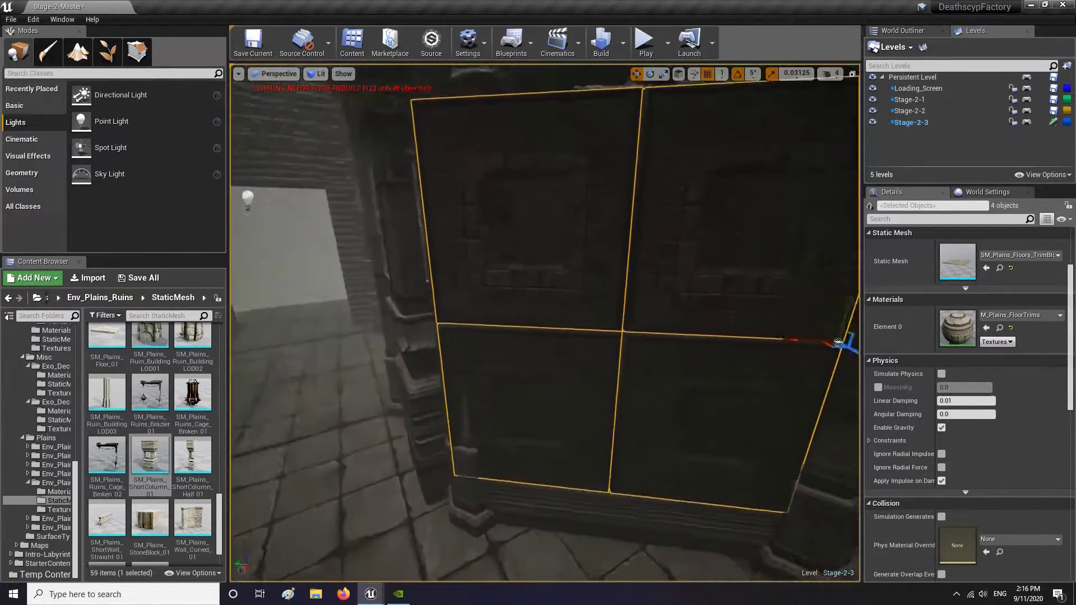
Step: Delete a misplaced piece beside the panels, then try moving and rotating the straight wall section, and delete it
left_click(476, 442)
key("Delete")
left_click(506, 132)
key("r")
right_click_drag(507, 132, 543, 224)
key("w")
left_click_drag(530, 495, 509, 491)
key("e")
left_click_drag(529, 537, 537, 538)
right_click_drag(537, 505, 564, 446)
left_click(564, 446)
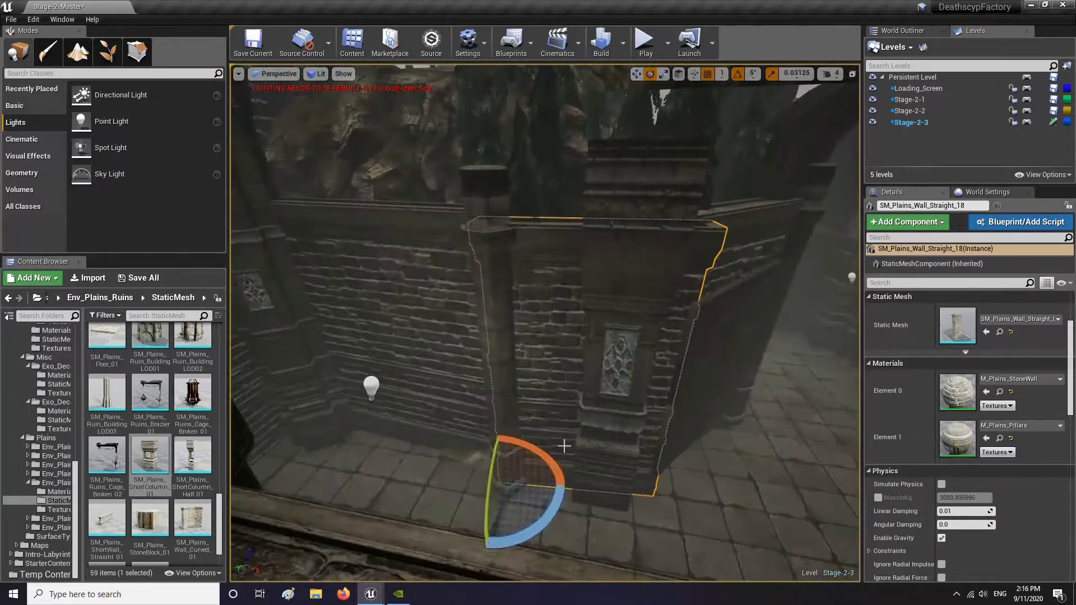
key("Delete")
Step: Select the four trim block panels on the wall and fit them as a set onto the adjoining wall section
right_click_drag(564, 392, 504, 292)
left_click(481, 269)
left_click(662, 280, "ctrl")
left_click(622, 398, "ctrl")
left_click(498, 426, "ctrl")
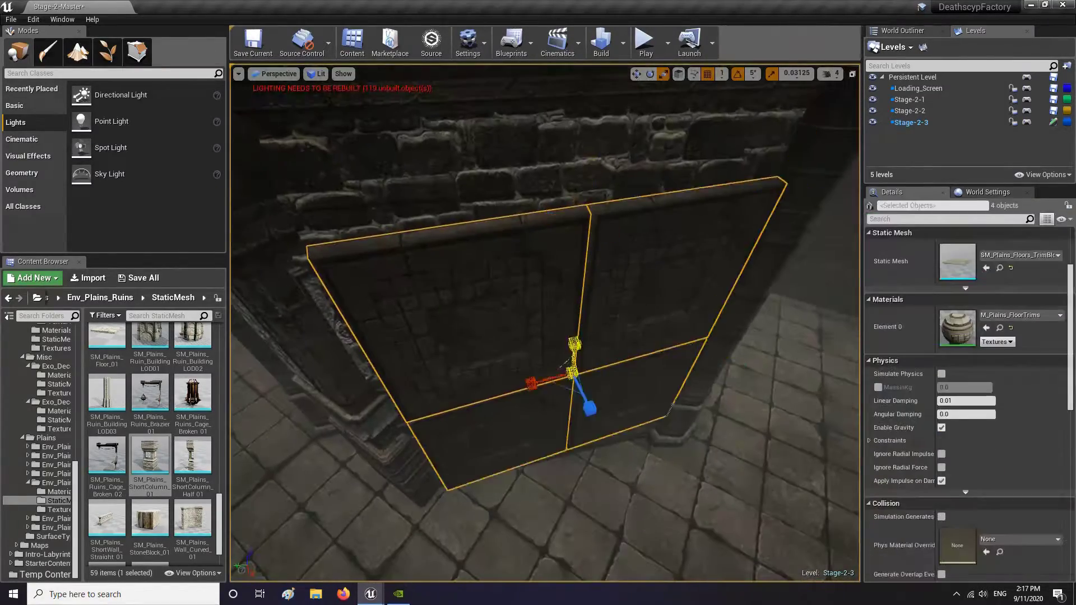
key("e")
right_click_drag(505, 353, 518, 280)
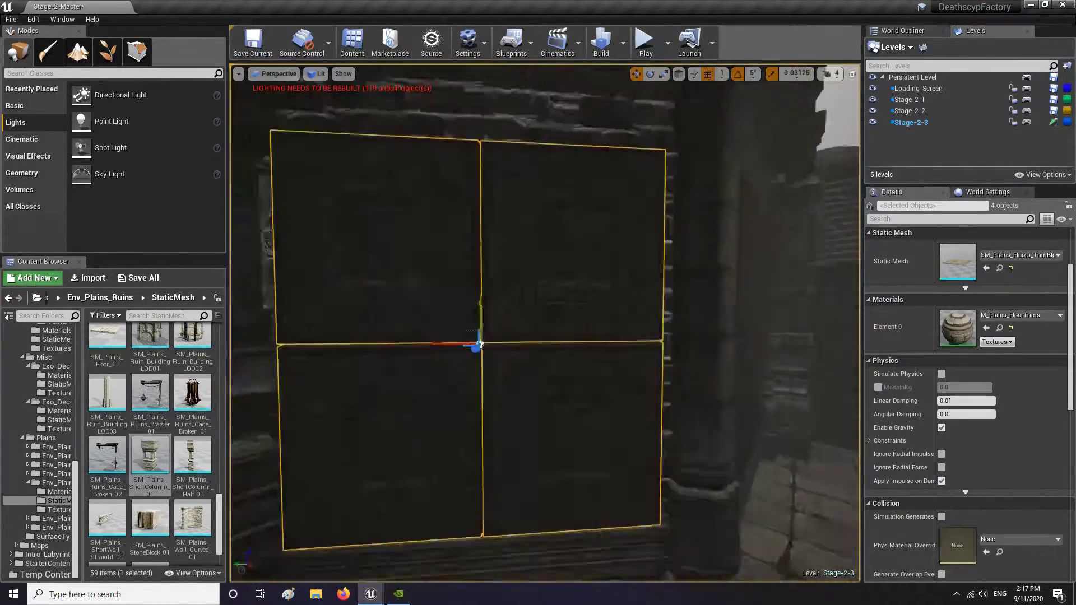
right_click_drag(462, 321, 476, 303)
key("Escape")
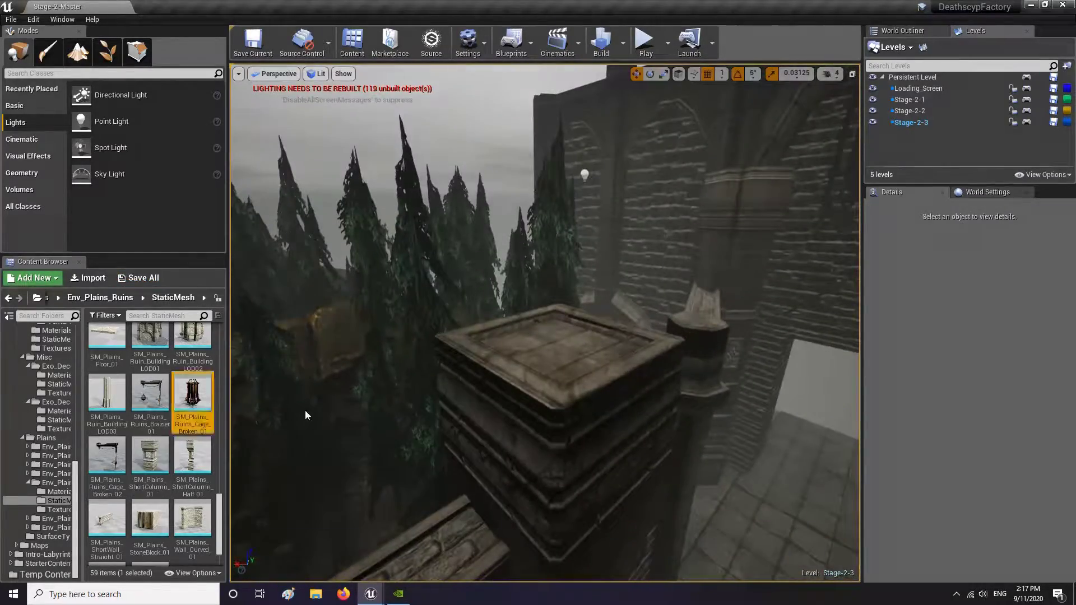
Step: Place SM_Plains_Ruins_Cage_Broken_01 on top of the wall pillar and align it with the pillar cap
left_click_drag(305, 416, 700, 521)
right_click_drag(701, 521, 656, 504)
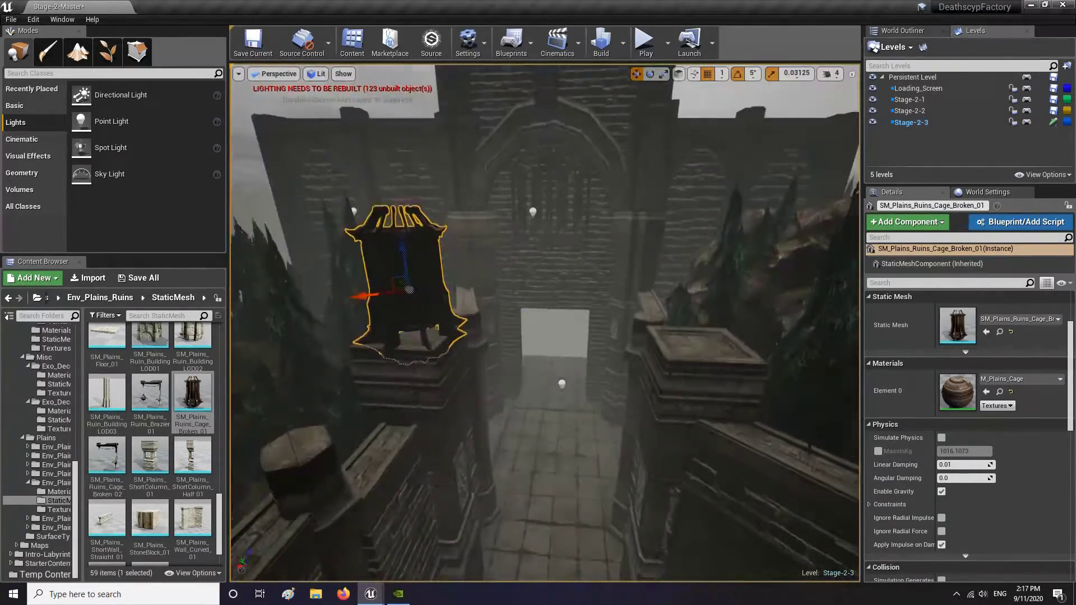
right_click_drag(374, 308, 373, 301)
key("ctrl+grave")
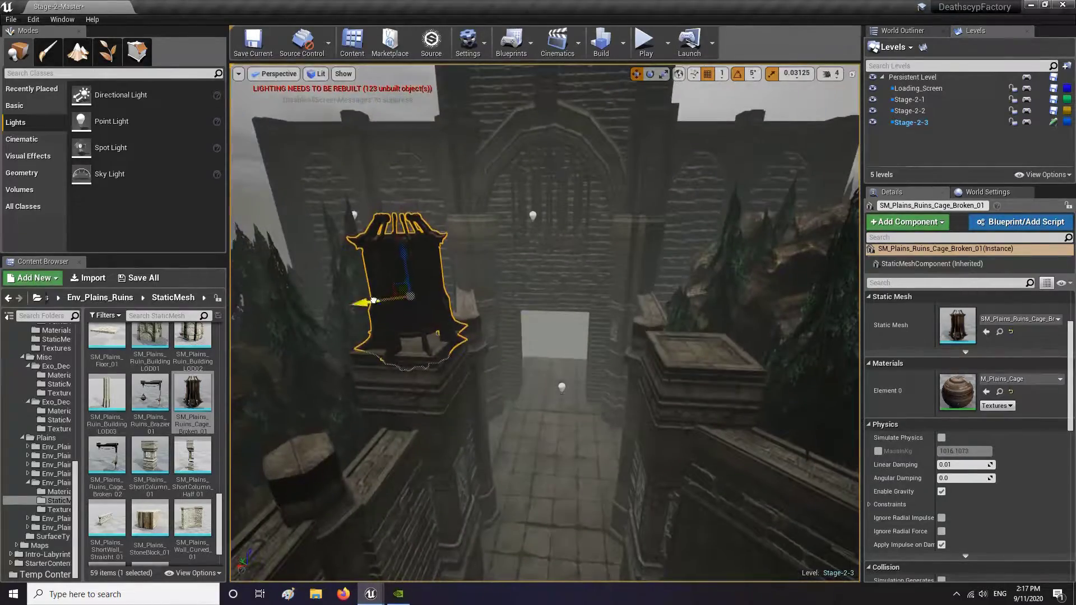
key("Escape")
Step: Place SM_Plains_Ruins_Brazier_01 near the castle doorway and rotate it to project from the wall
right_click_drag(689, 318, 408, 252)
left_click_drag(408, 252, 504, 485)
key("e")
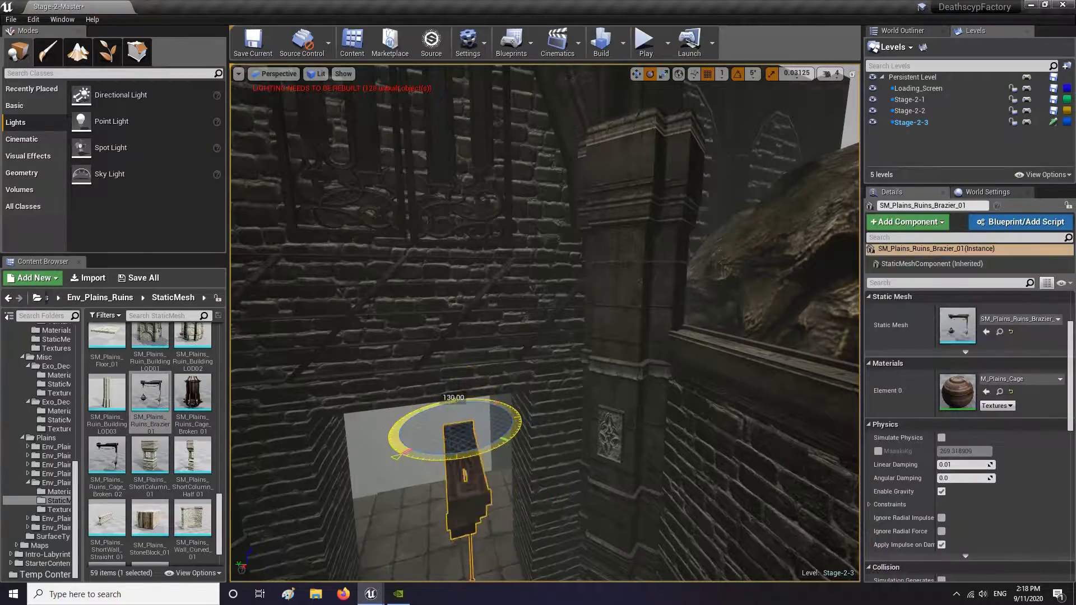
left_click_drag(409, 450, 397, 456)
right_click_drag(637, 363, 637, 387)
Step: Raise the brazier above the castle doorway and fine-tune its rotation and position against the arch wall
key("w")
left_click_drag(557, 313, 536, 152)
right_click_drag(571, 222, 633, 230)
key("r")
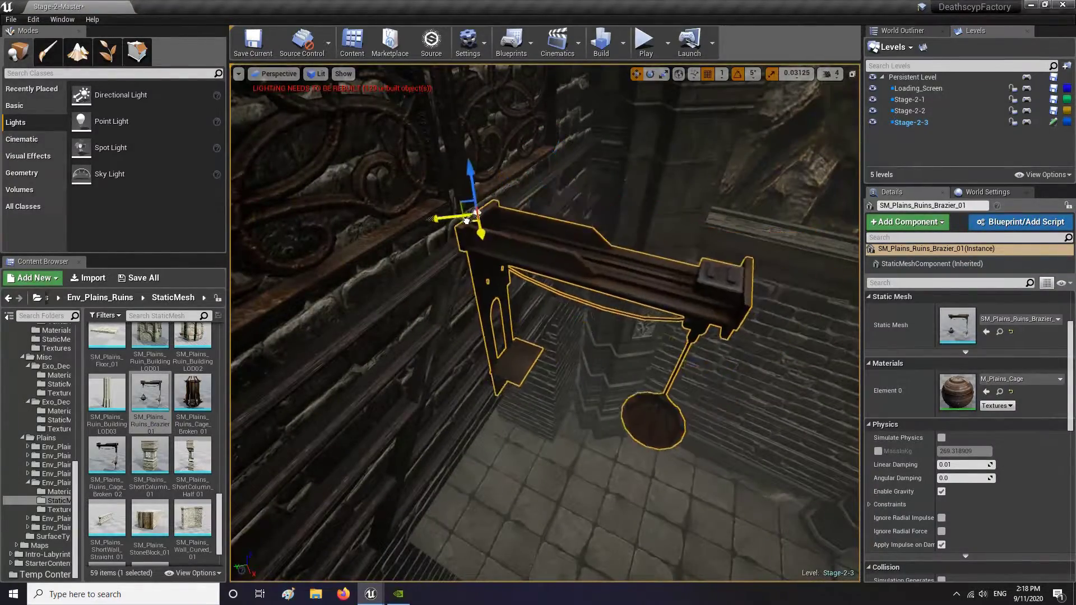
right_click_drag(466, 220, 583, 241)
key("e")
left_click_drag(583, 241, 595, 239)
key("w")
right_click_drag(595, 240, 580, 262)
key("Escape")
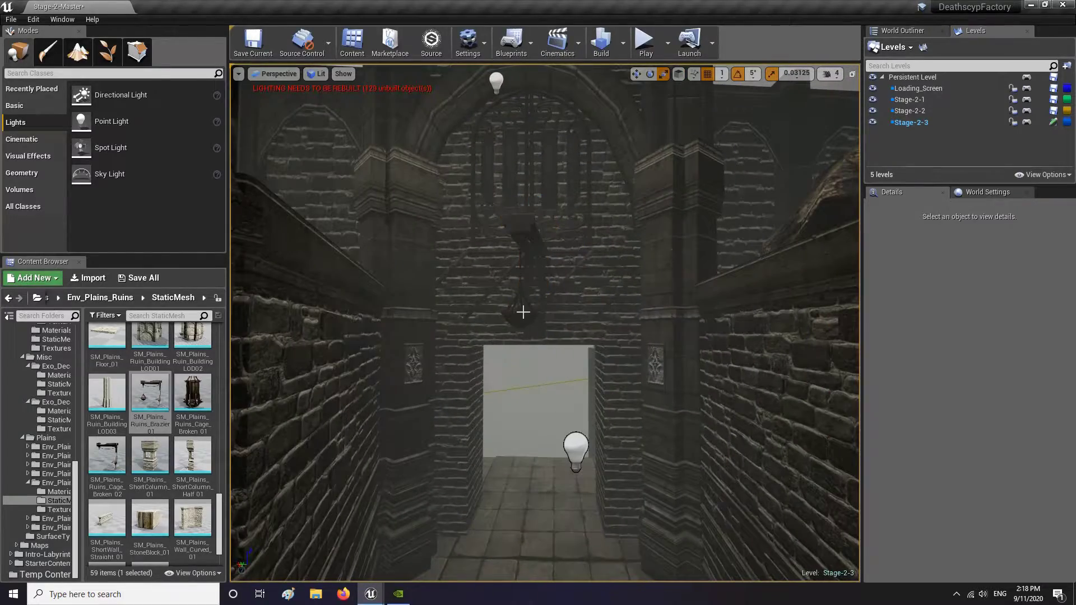
Step: Place SM_Plains_CastleWall_Curved_Ruin_01 in the walled passage and rotate it with the 5-degree snap
right_click_drag(521, 315, 723, 320)
scroll(193, 464, "down", 3)
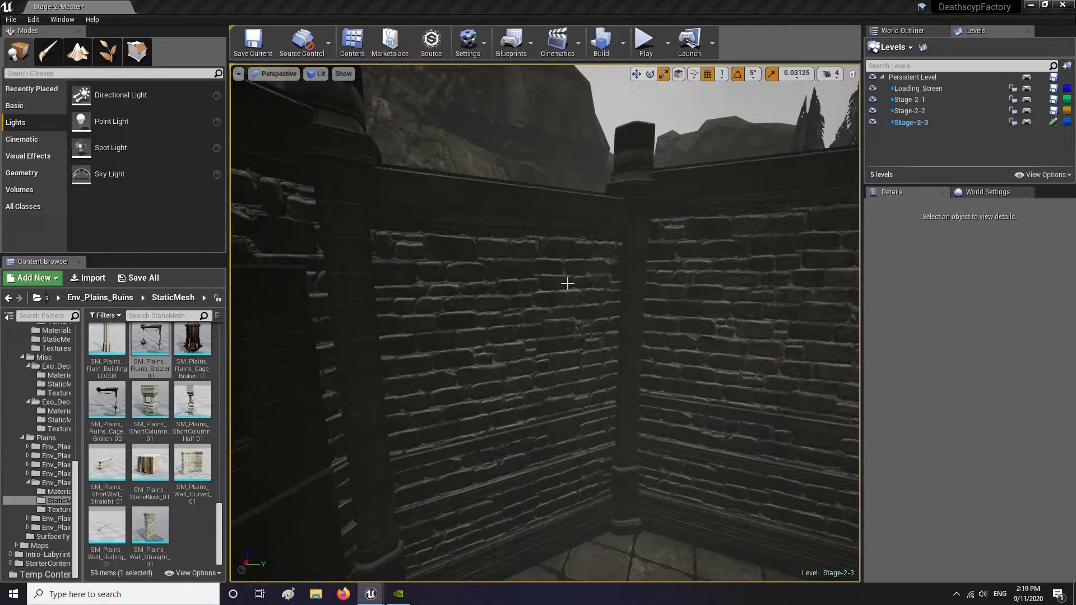
scroll(168, 428, "up", 8)
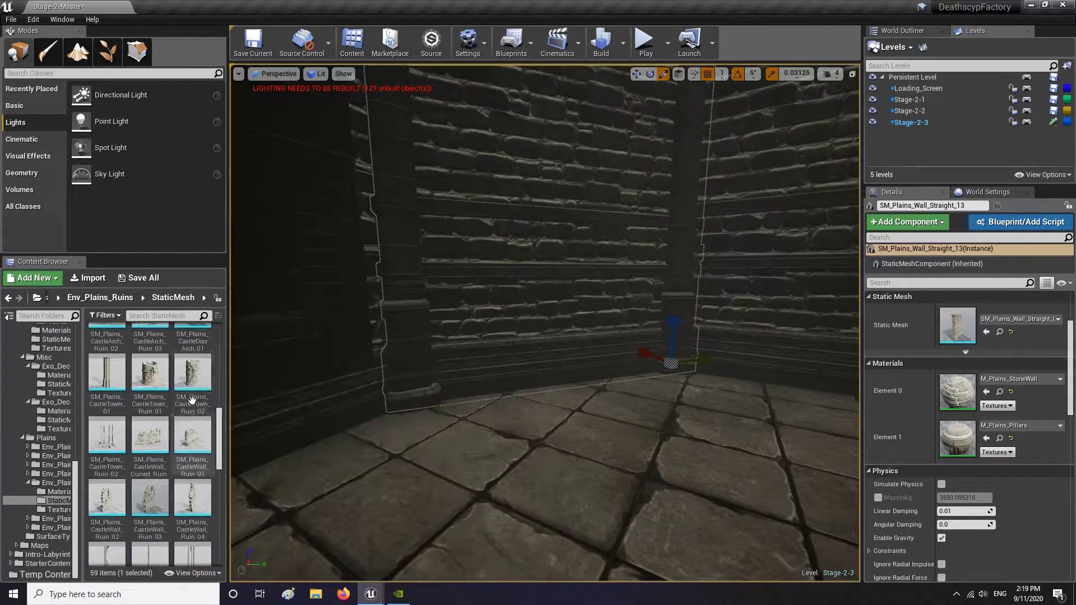
right_click_drag(392, 336, 426, 280)
left_click_drag(150, 440, 448, 393)
right_click_drag(448, 392, 526, 459)
key("w")
left_click_drag(605, 471, 764, 293)
key("e")
left_click_drag(728, 330, 835, 326)
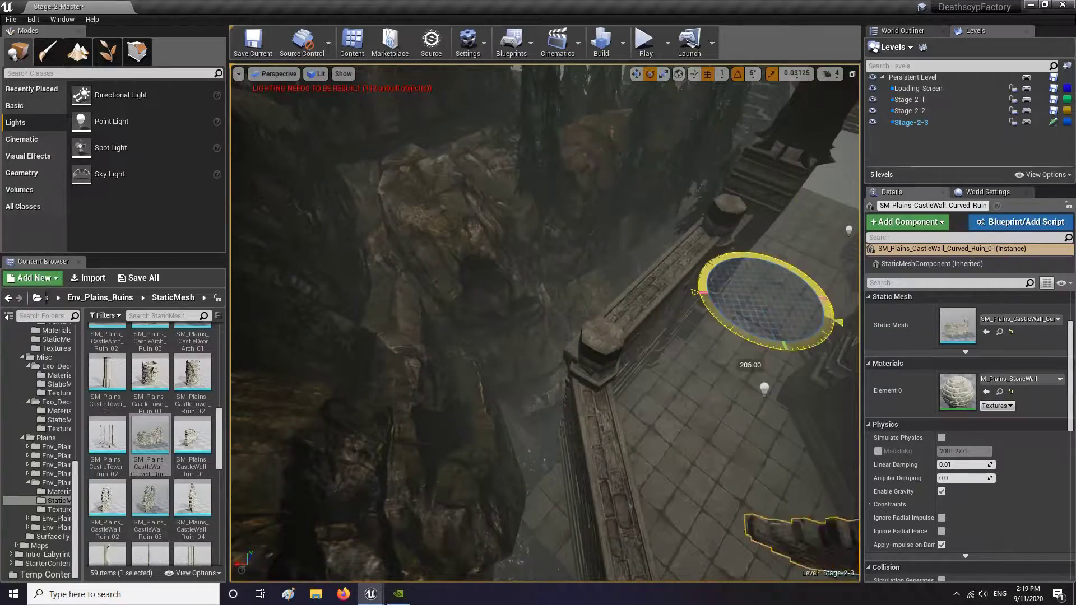
Step: Move the curved ruined castle wall outside the passage, behind the straight wall sections
key("w")
right_click_drag(553, 319, 516, 331)
left_click_drag(642, 343, 474, 230)
right_click_drag(474, 230, 437, 145)
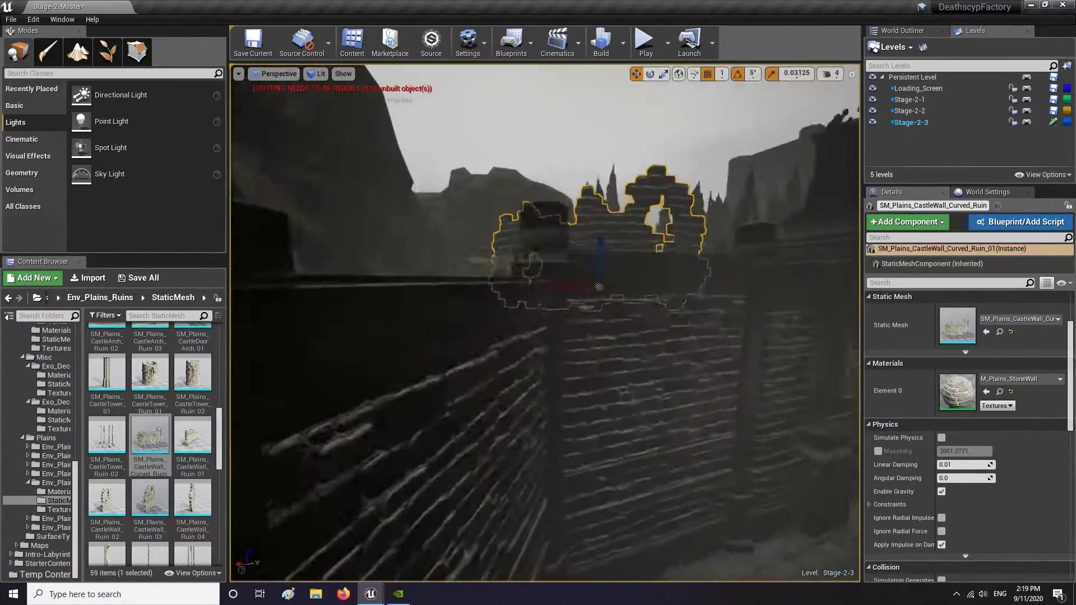
Step: Place another curved ruined castle wall behind the passage wall and raise it slightly
right_click_drag(538, 281, 504, 235)
left_click_drag(150, 440, 576, 303)
right_click_drag(576, 303, 572, 280)
left_click_drag(576, 232, 576, 204)
right_click_drag(576, 204, 830, 235)
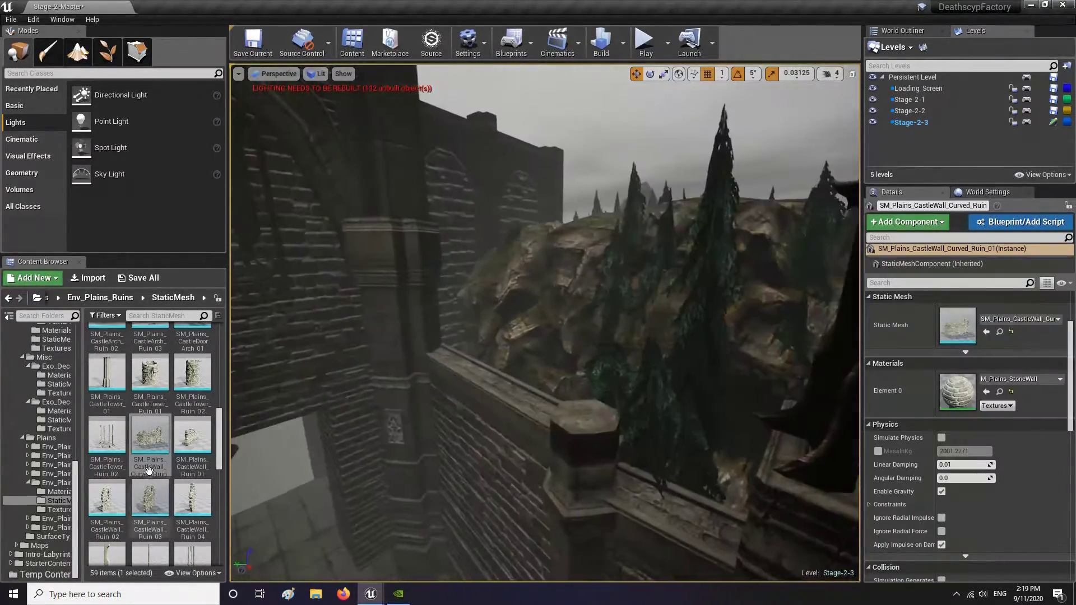
Step: Place SM_Plains_CastleWall_Ruin_04 near the castle side of the passage and shift it slightly into position
left_click_drag(192, 499, 426, 413)
right_click_drag(426, 413, 381, 454)
key("w")
left_click_drag(570, 406, 558, 406)
key("Escape")
mouse_move(576, 358)
right_mouse_down()
mouse_move(566, 336)
mouse_move(594, 370)
right_mouse_up()
Step: Try SM_ClothTarps_01 on the lower passage floor, and delete it
scroll(180, 418, "up", 15)
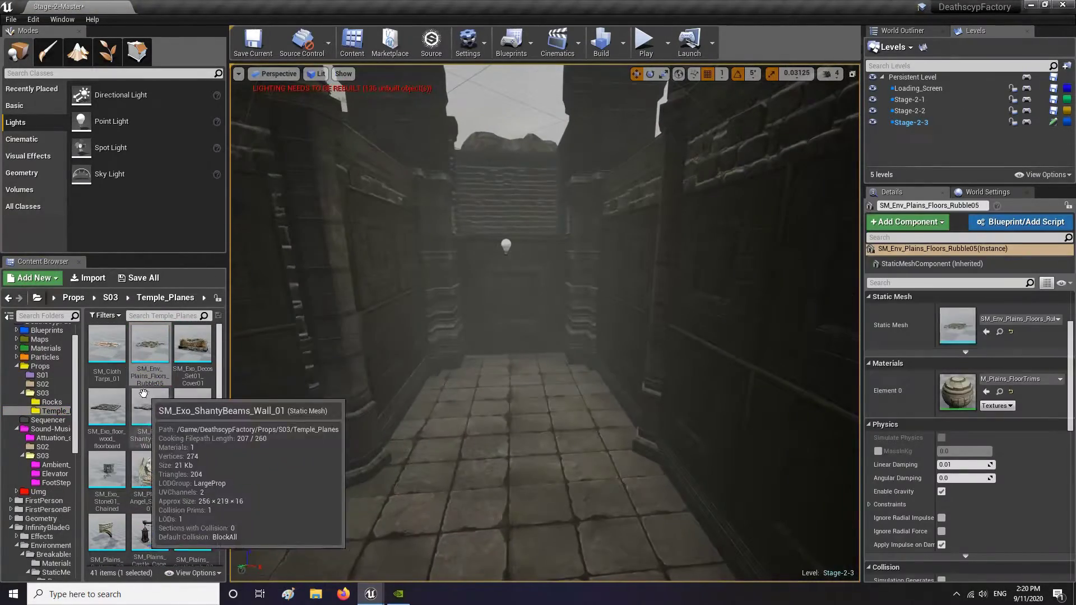
left_click_drag(144, 393, 491, 438)
right_click_drag(491, 438, 442, 466)
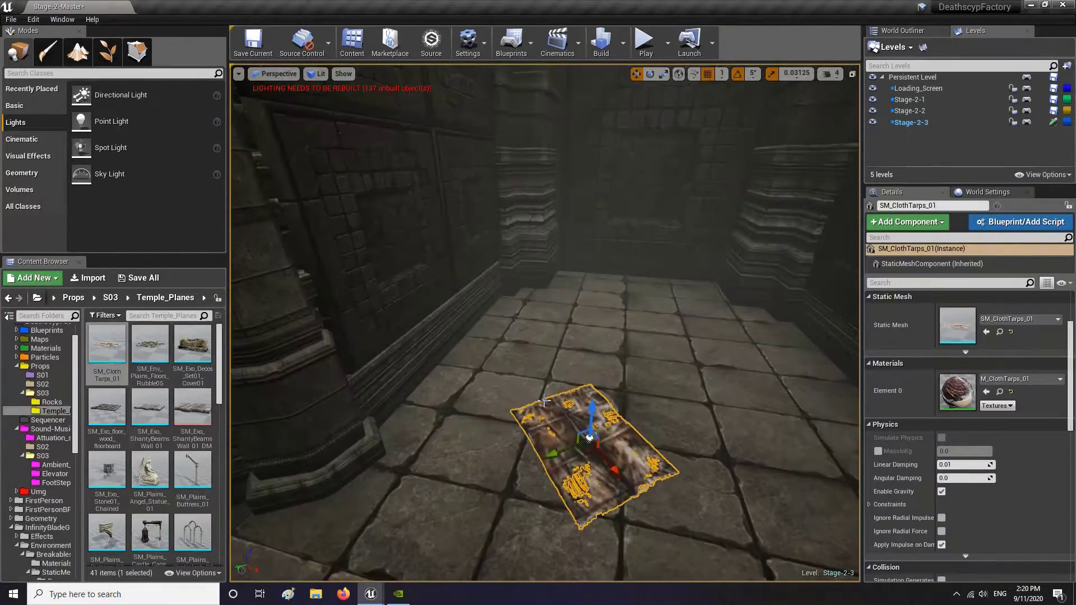
key("Delete")
Step: Place the SM_Exo_Stone01_Chained block on the stone floor and set its uniform scale to 2.0
scroll(192, 457, "down", 2)
scroll(192, 450, "down", 2)
right_click_drag(289, 403, 276, 341)
left_click_drag(107, 336, 317, 343)
right_click_drag(318, 343, 280, 313)
scroll(965, 359, "up", 3)
left_click(957, 337)
type("2")
key("Return")
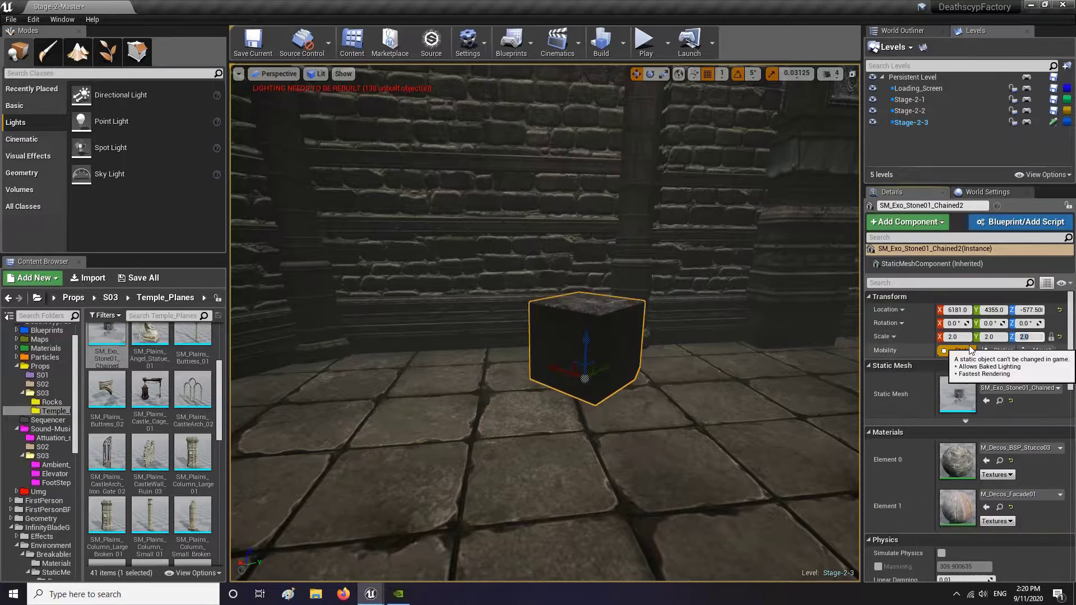
Step: Rotate the enlarged chained stone block and move it into place on the passage floor
key("e")
left_click_drag(591, 400, 644, 391)
key("w")
right_click_drag(644, 391, 672, 414)
left_click_drag(678, 387, 588, 306)
scroll(191, 449, "down", 5)
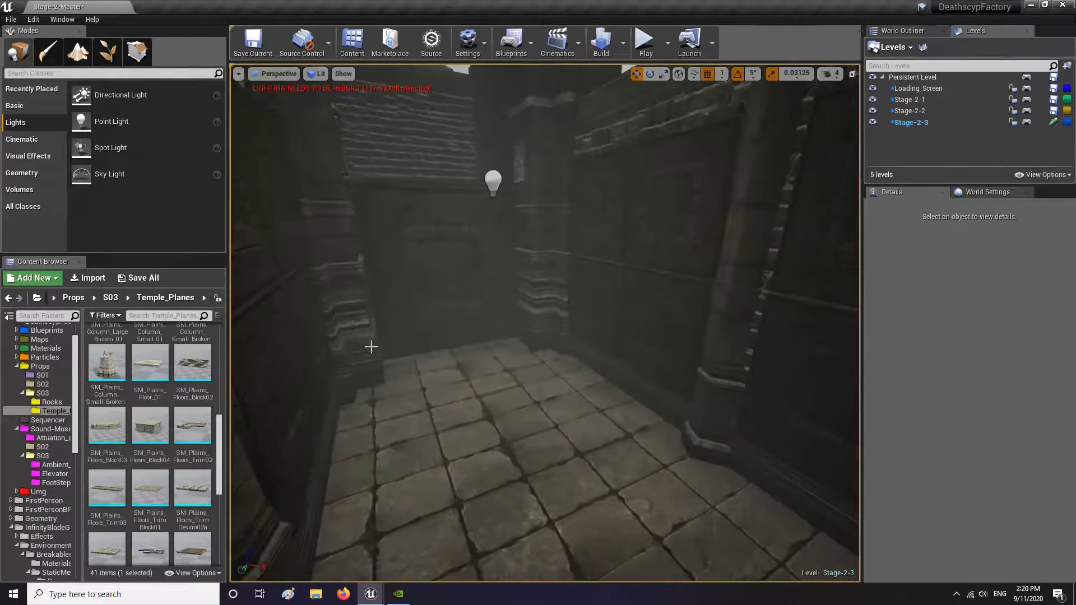
left_click(403, 325)
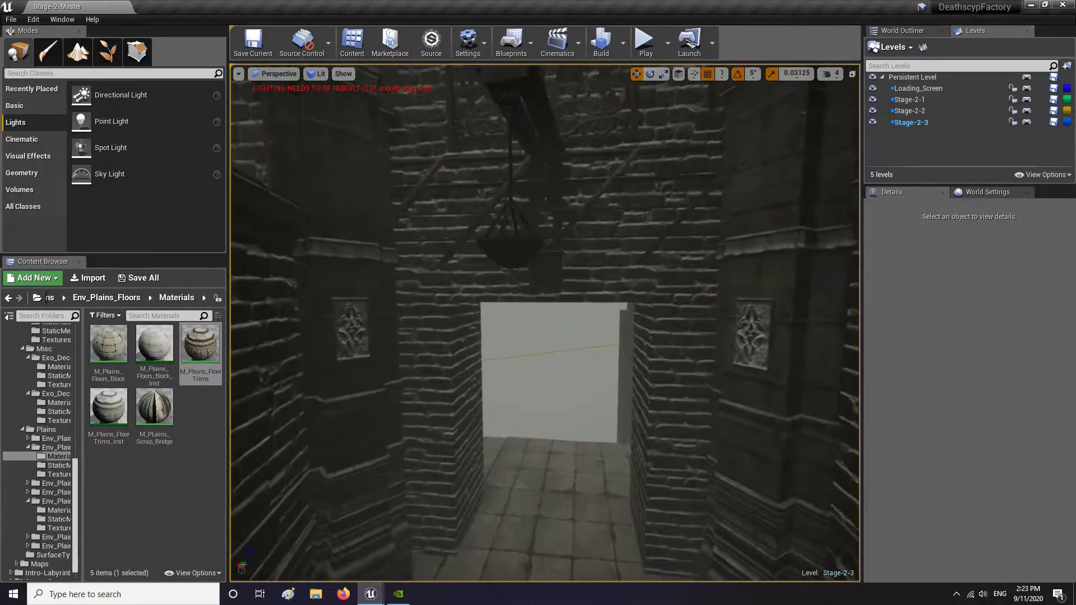
Step: Look through the project's Particles folder and its S03 subfolder for a fire effect
right_click_drag(557, 372, 557, 372)
key("s")
scroll(54, 443, "up", 10)
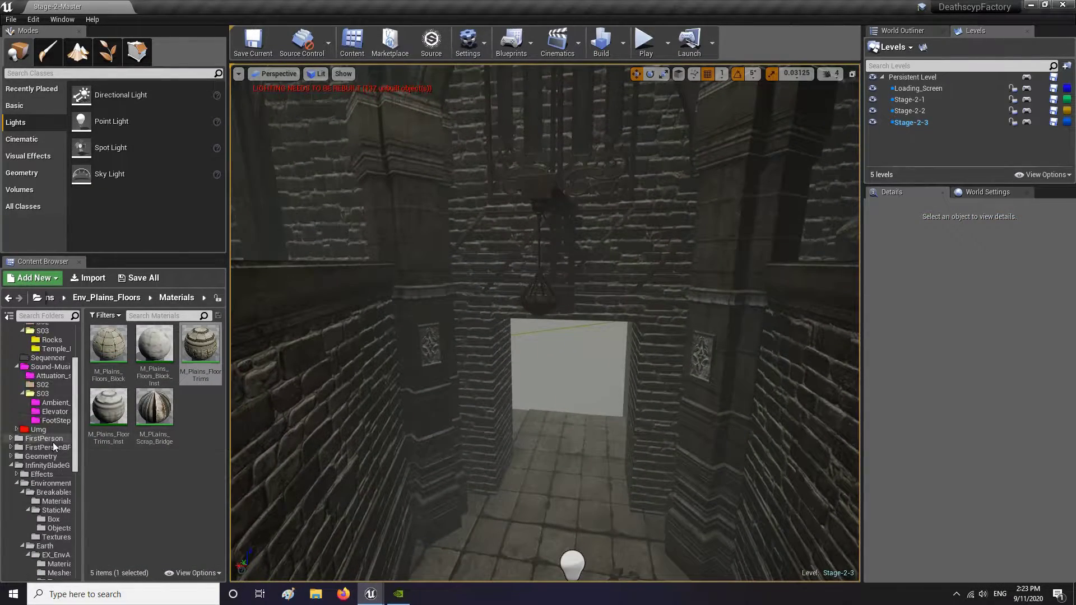
left_click(12, 466)
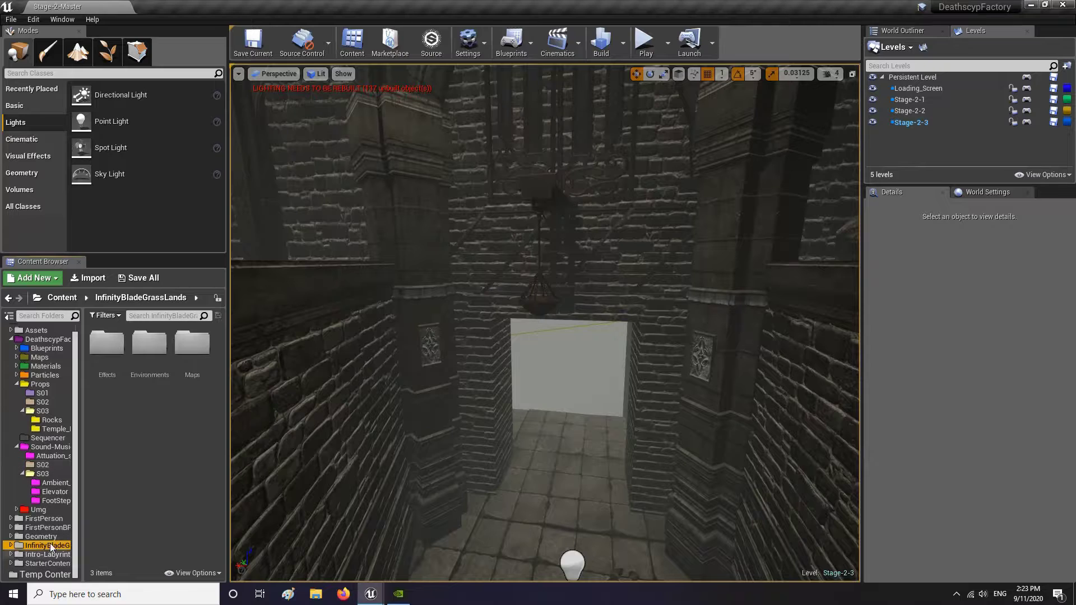
left_click(58, 376)
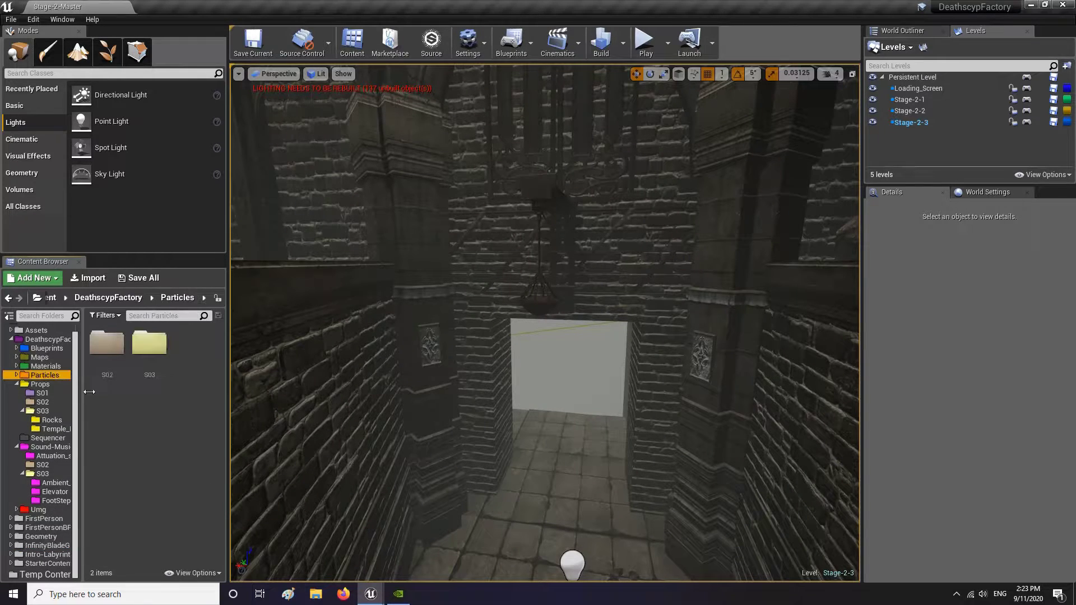
double_click(150, 347)
left_click(7, 299)
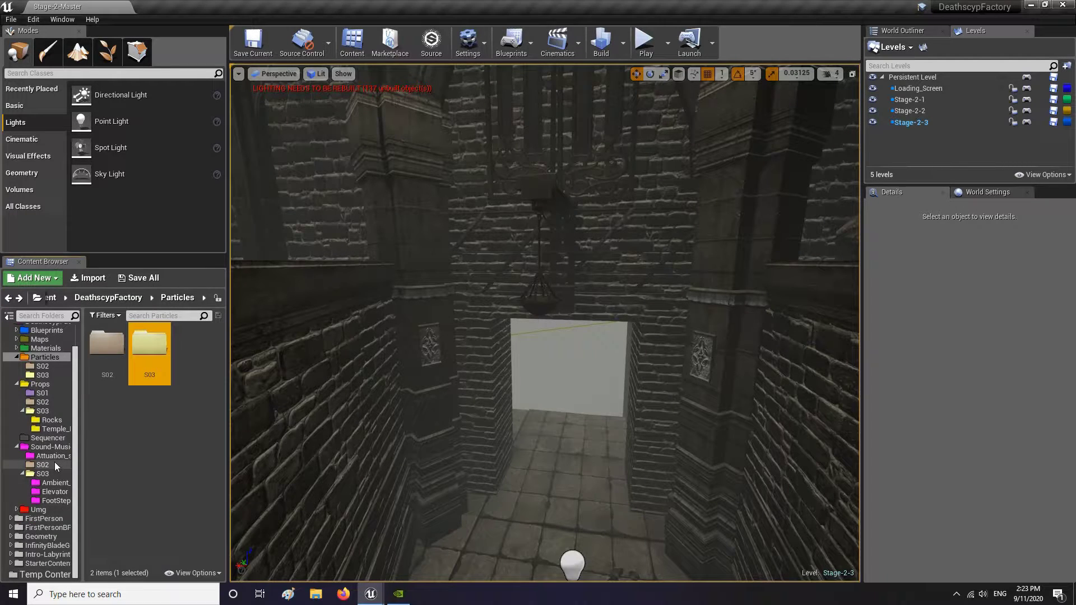
Step: Open the StarterContent Particles folder and place P_Fire beside the hanging brazier
left_click(17, 384)
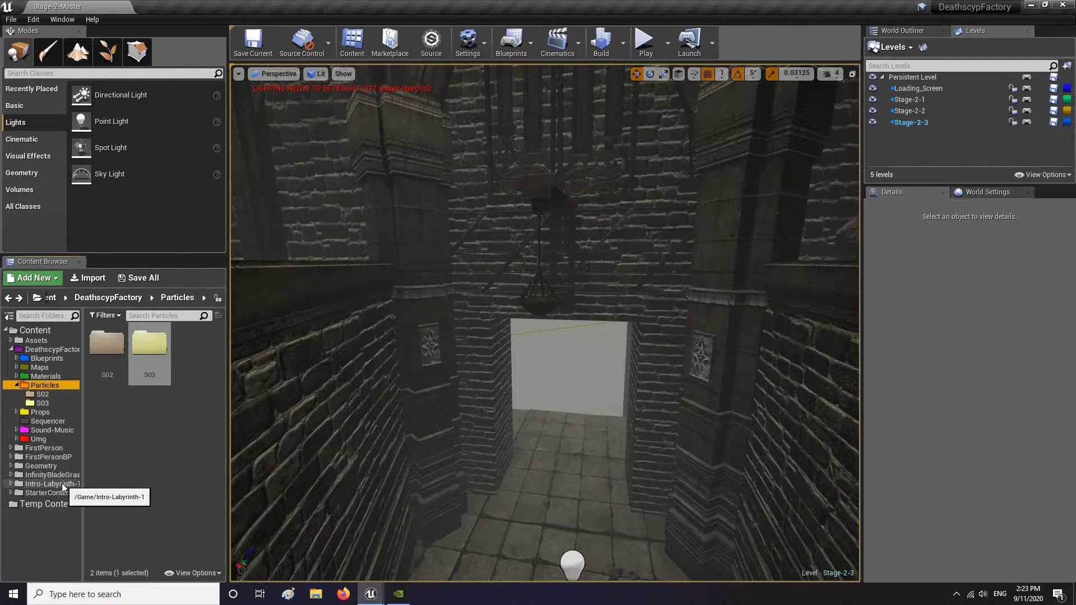
left_click(48, 493)
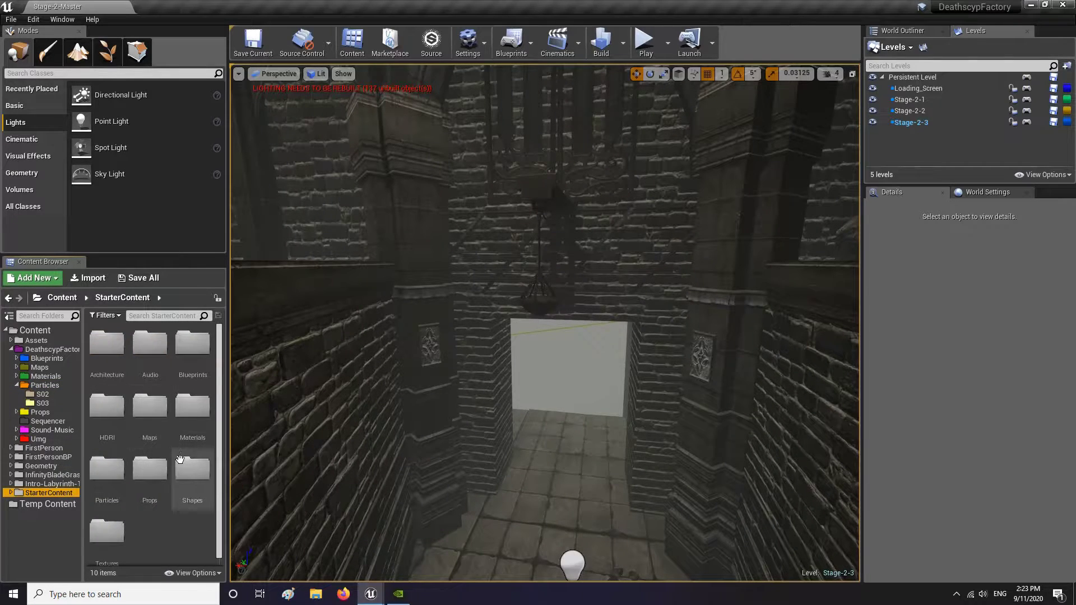
double_click(107, 471)
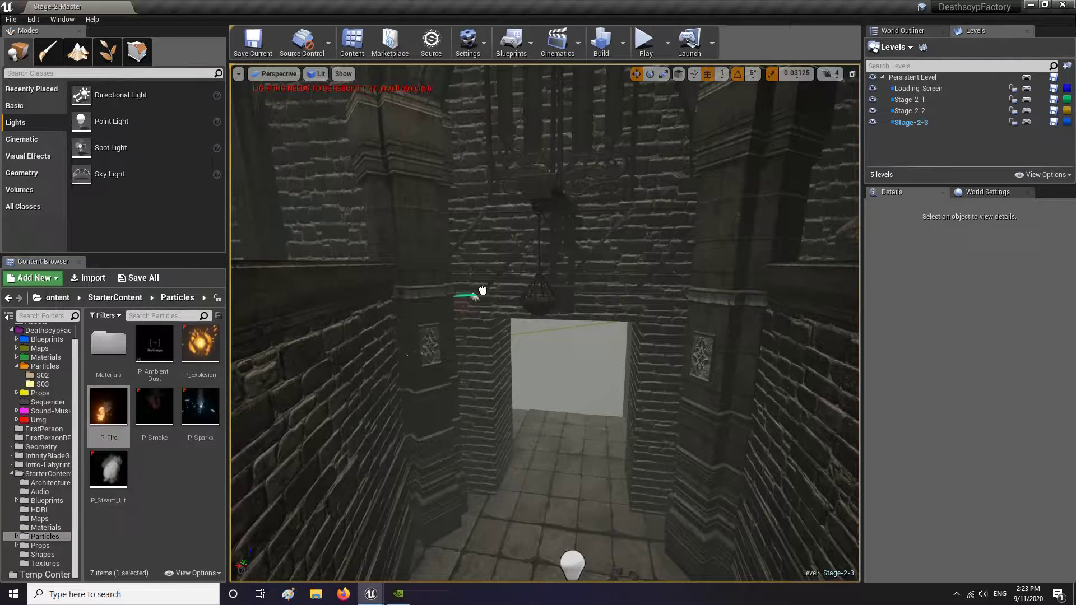
left_click_drag(482, 291, 492, 292)
right_click_drag(530, 292, 737, 306)
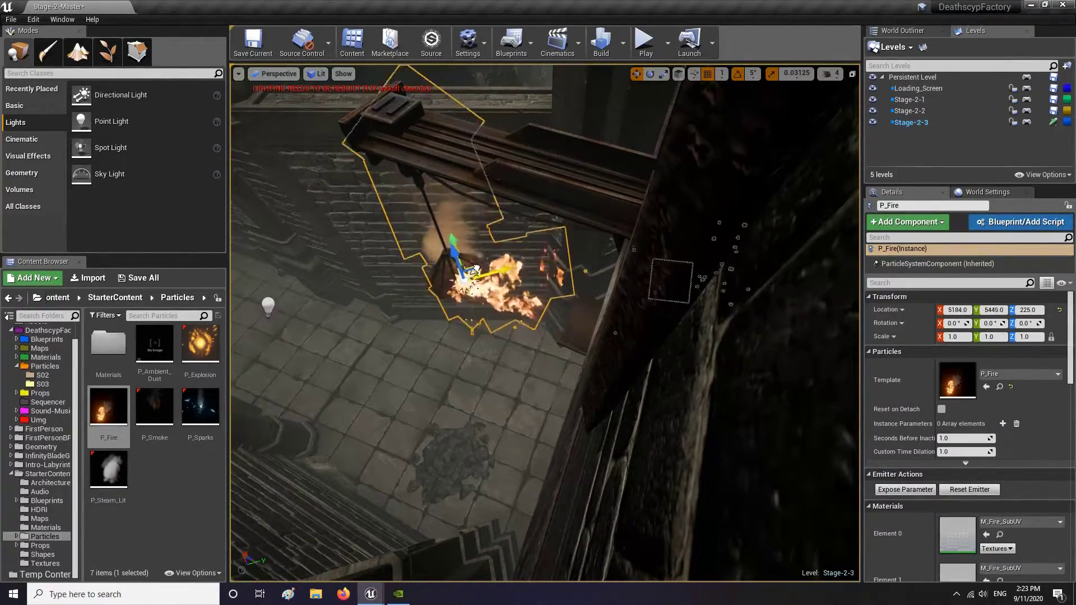
Step: Move the P_Fire effect into the hanging brazier's bowl, at about X 5209, Y 5424, Z 232
right_click_drag(462, 259, 723, 269)
left_click_drag(684, 367, 696, 348)
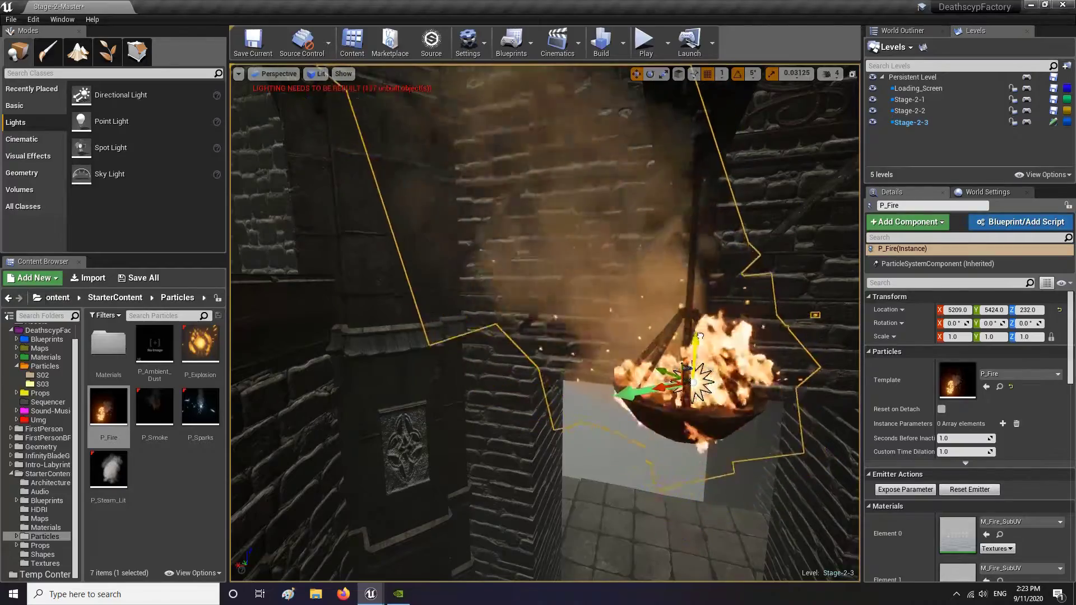
right_click_drag(695, 348, 746, 365)
key("Escape")
Step: Duplicate the point light above the passage down to beside the brazier and rotate the copy 90 degrees
right_click_drag(611, 152, 626, 152)
left_click(611, 107)
right_click_drag(612, 107, 518, 146)
left_click_drag(492, 144, 499, 332, "alt")
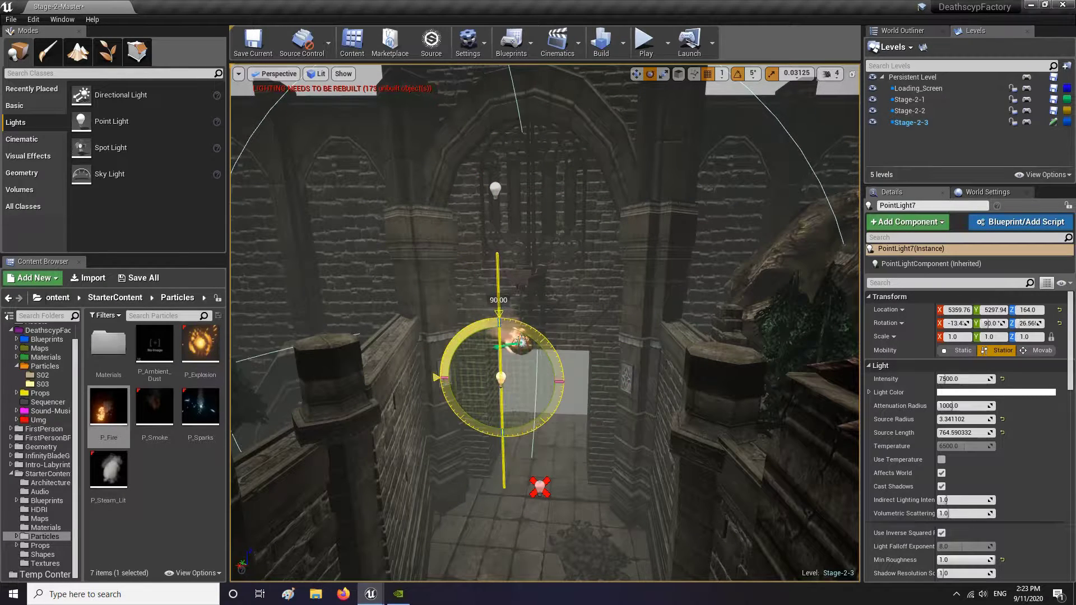
Step: Set the copied point light's colour to a warm yellow-orange and turn off its shadow casting
left_click(978, 392)
left_click_drag(879, 425, 883, 331)
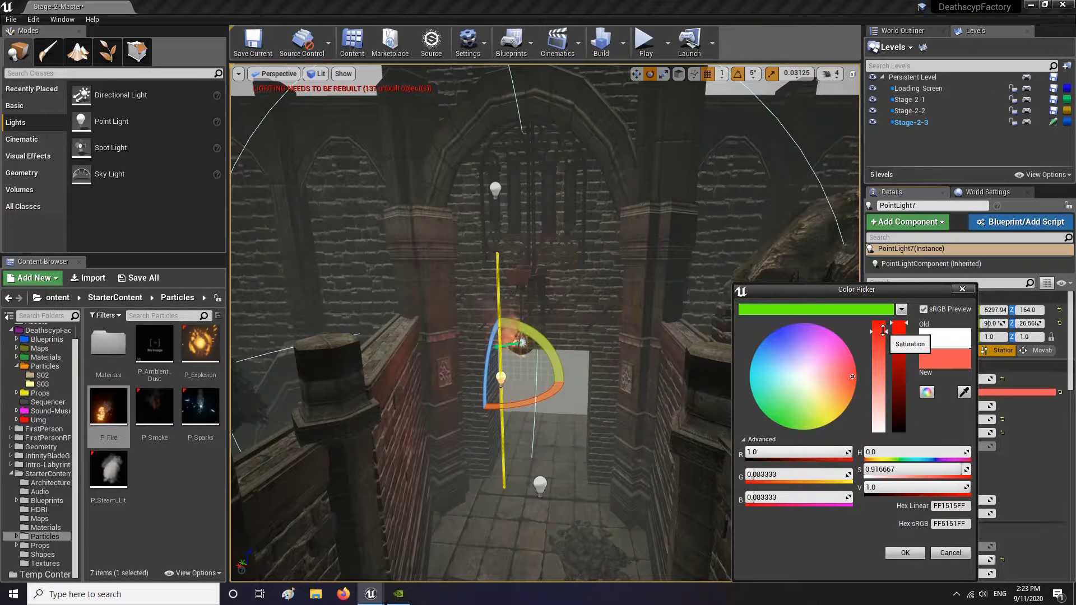
left_click_drag(838, 412, 849, 409)
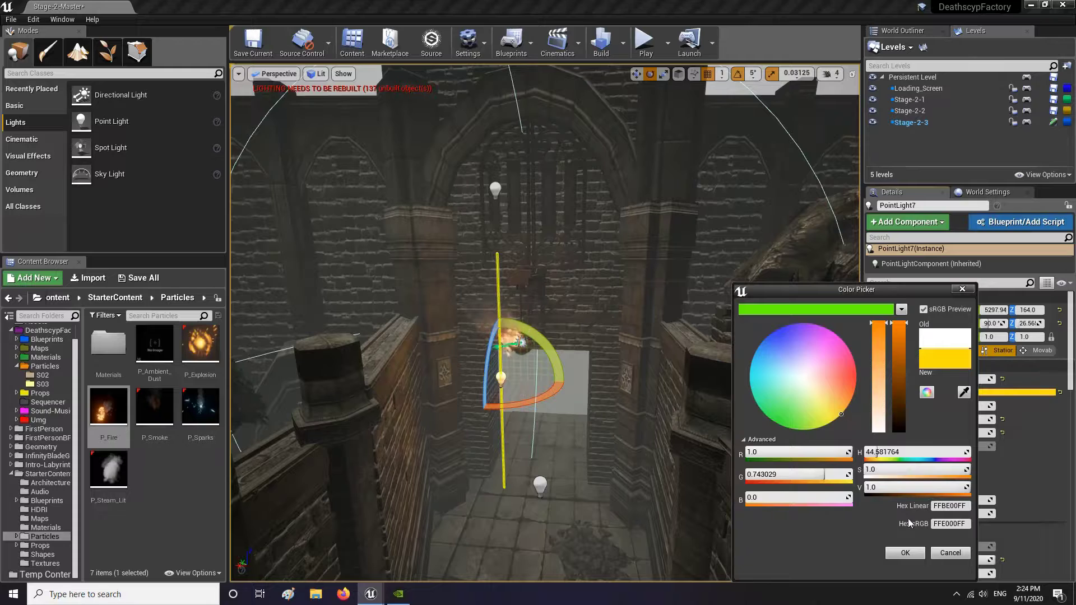
left_click_drag(847, 397, 838, 406)
left_click(908, 557)
mouse_move(532, 315)
right_mouse_down()
mouse_move(476, 297)
mouse_move(532, 315)
right_mouse_up()
key("w")
key("space")
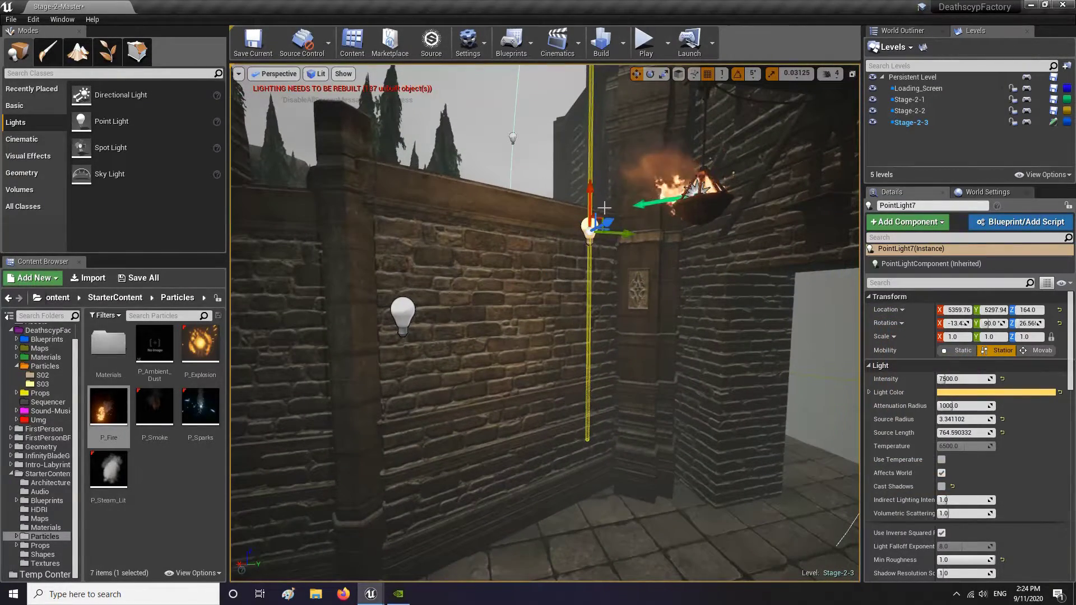
Step: Move the warm point light below the brazier to about X 5283, Y 5390, Z 17, and delete the white point light beside the brick wall
left_click_drag(606, 215, 659, 295)
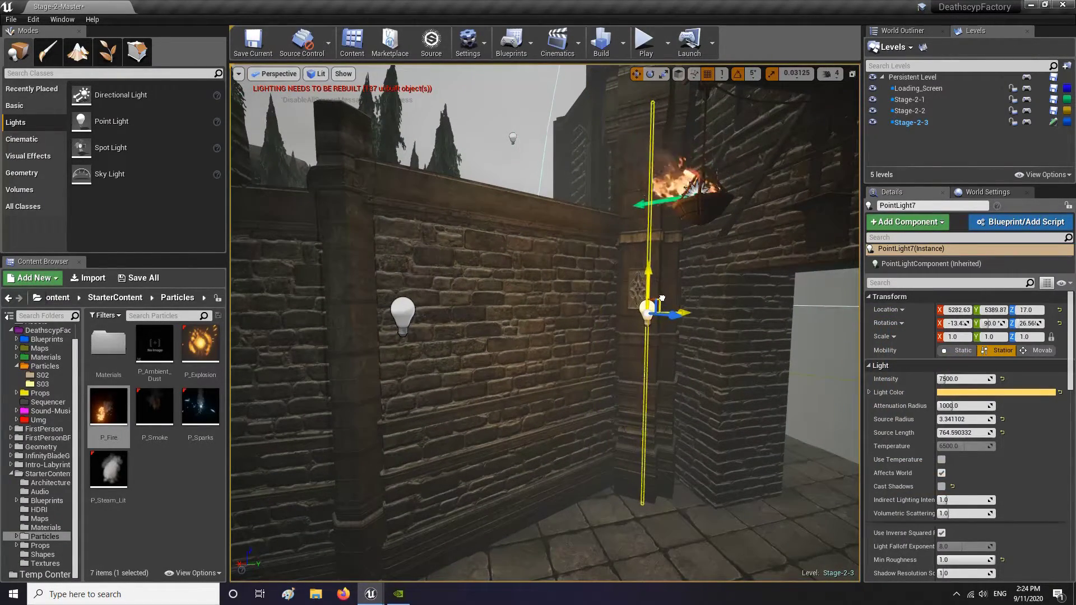
left_click(965, 380)
left_click(403, 311)
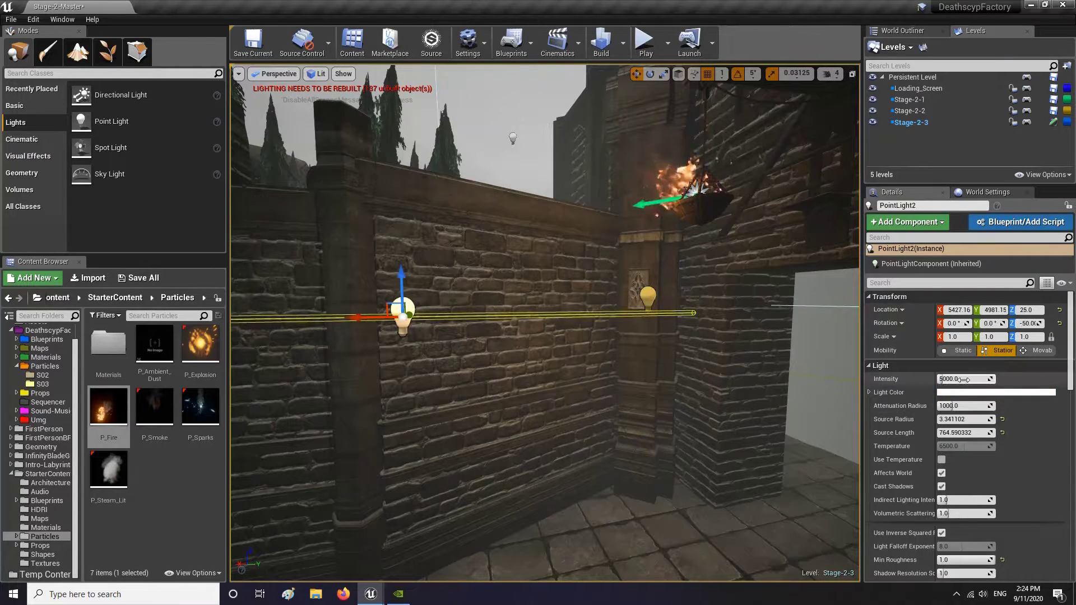
key("Delete")
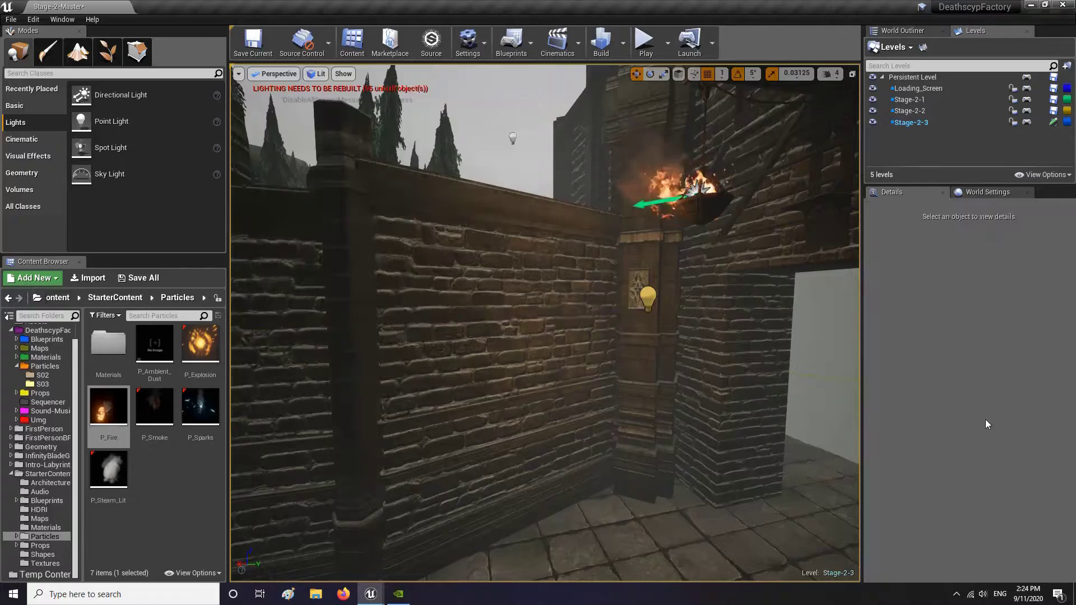
Step: Lower the warm point light further beneath the brazier, to about X 5251, Y 5365, Z -74, and deselect it
right_click_drag(746, 412, 577, 412)
right_click_drag(543, 230, 661, 230)
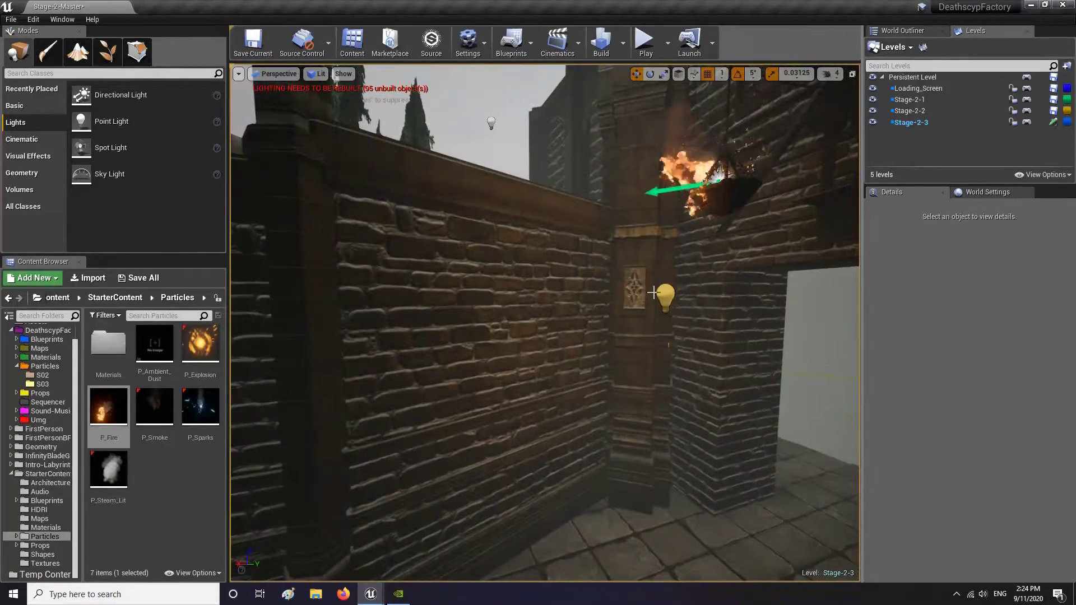
left_click(665, 294)
left_click_drag(698, 376, 717, 384)
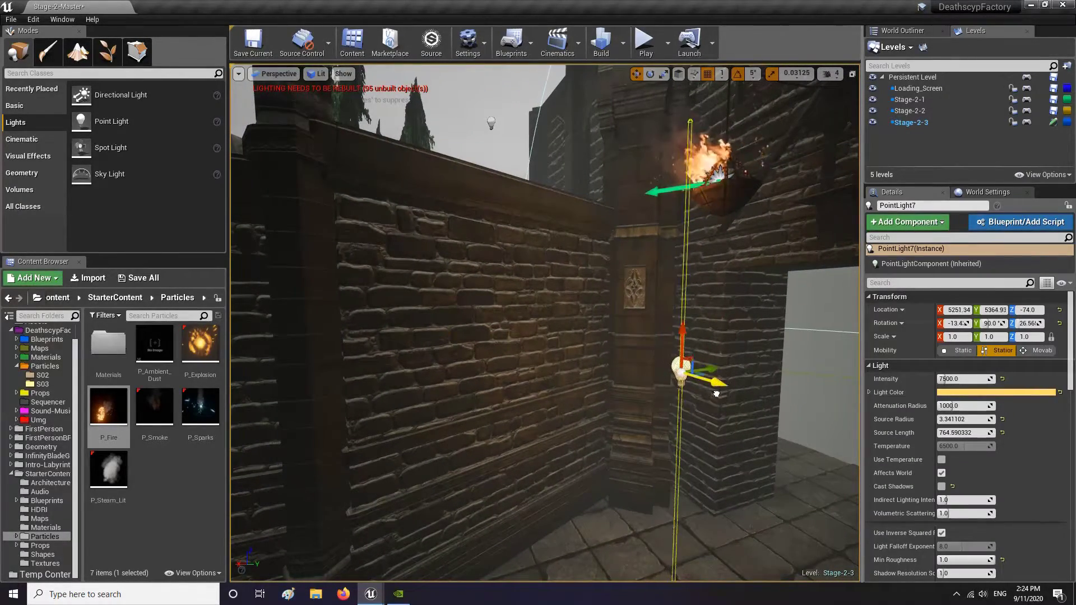
right_click_drag(717, 384, 605, 367)
key("Escape")
right_click_drag(605, 367, 690, 341)
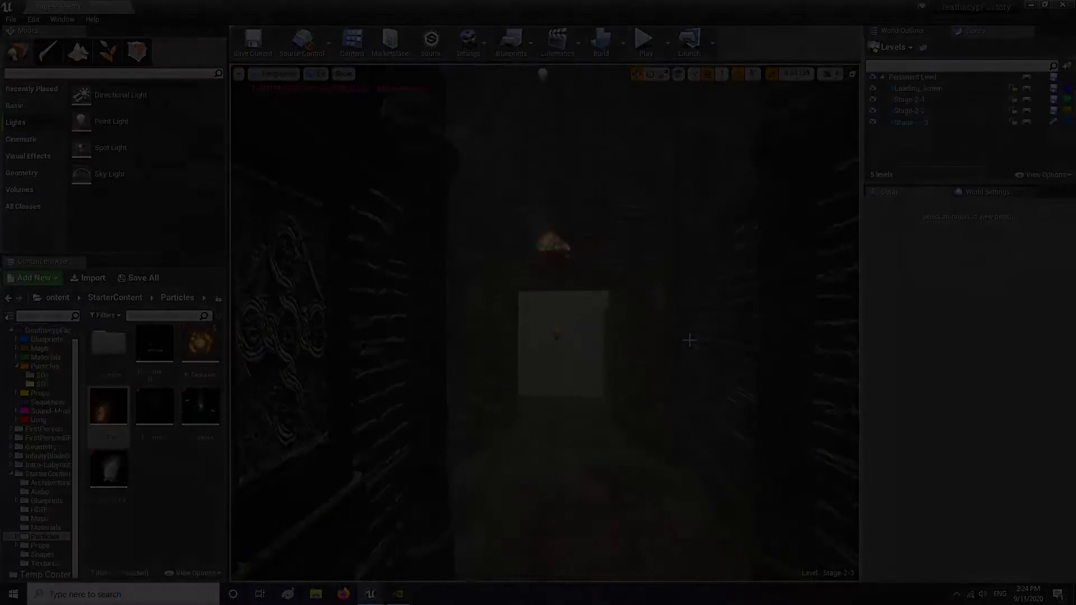